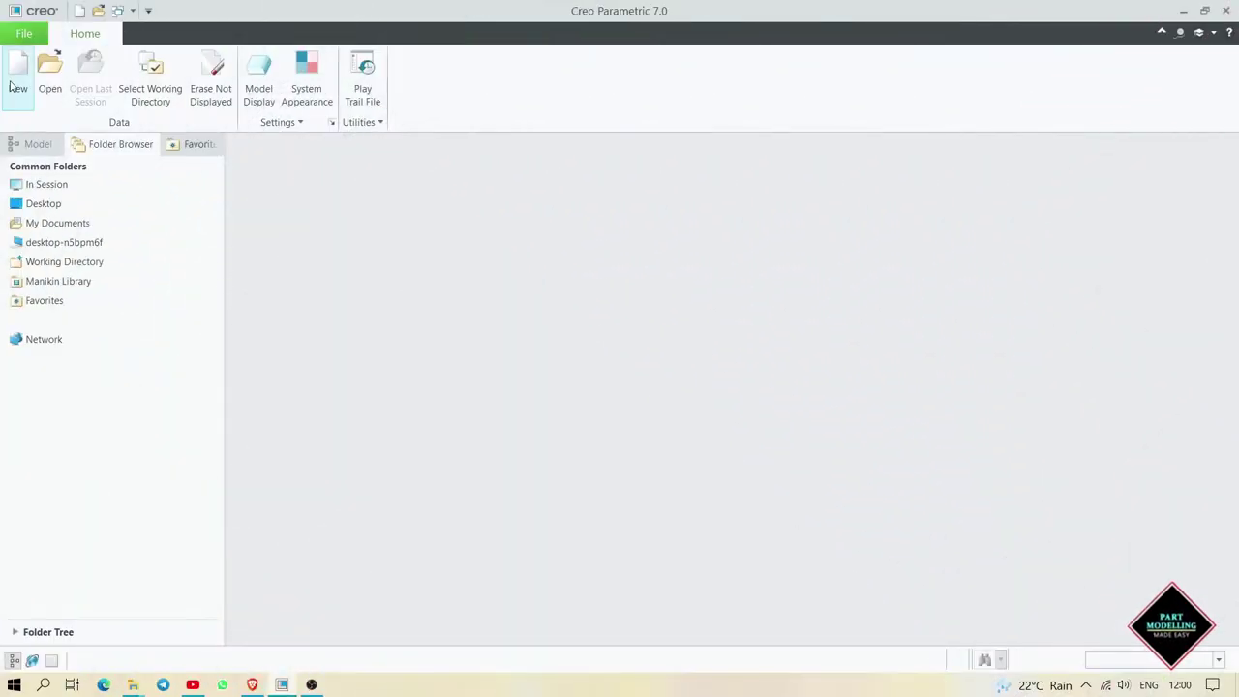
- Create solid part PRT0001 from the solid_part_mmks_rel template
left_click(12, 87)
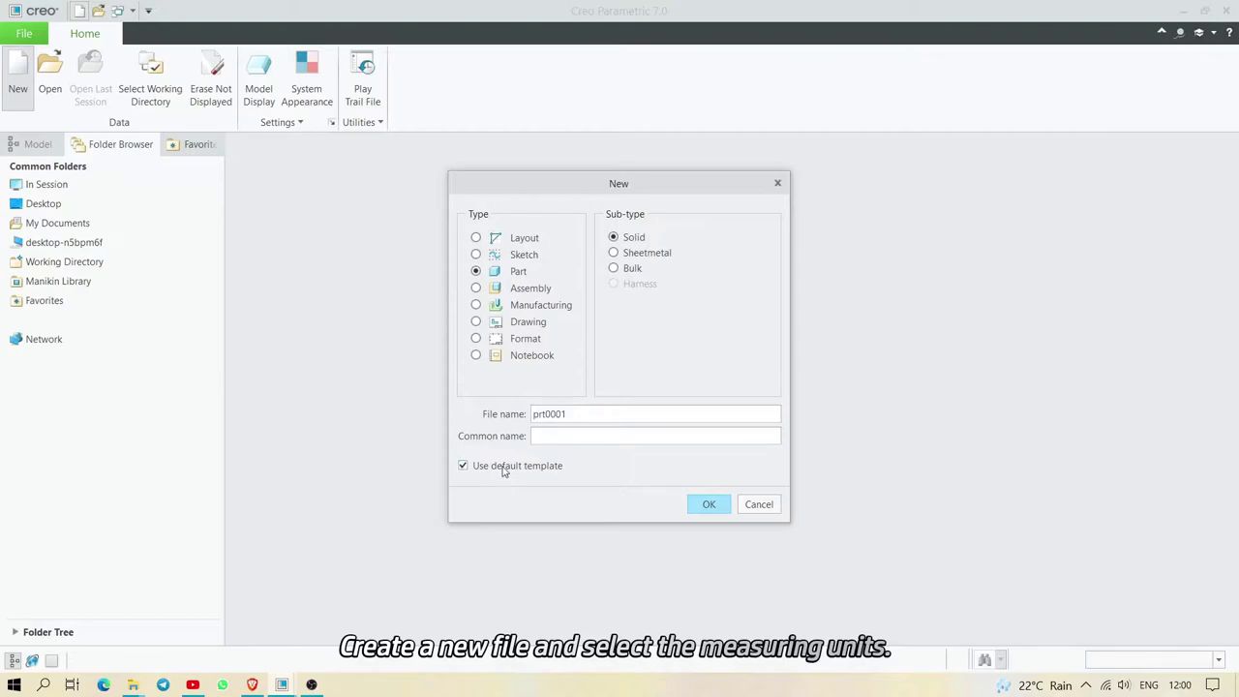
left_click(710, 504)
scroll(617, 290, "down", 5)
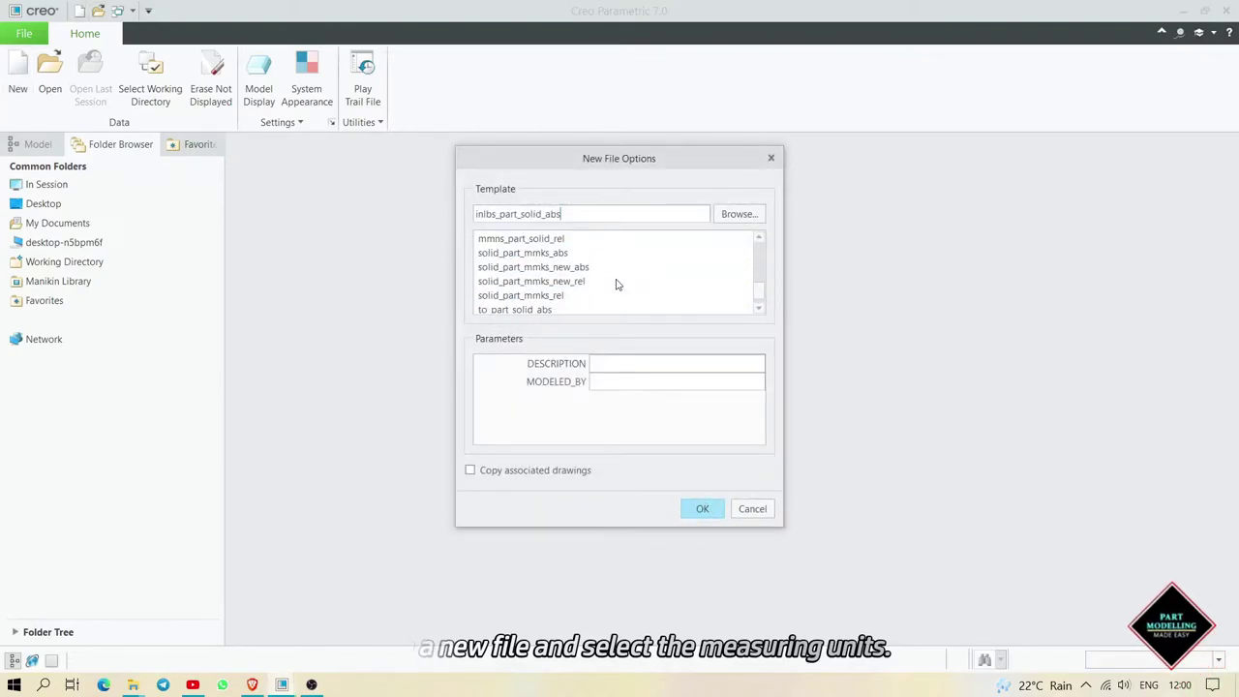
scroll(616, 283, "down", 1)
left_click(566, 280)
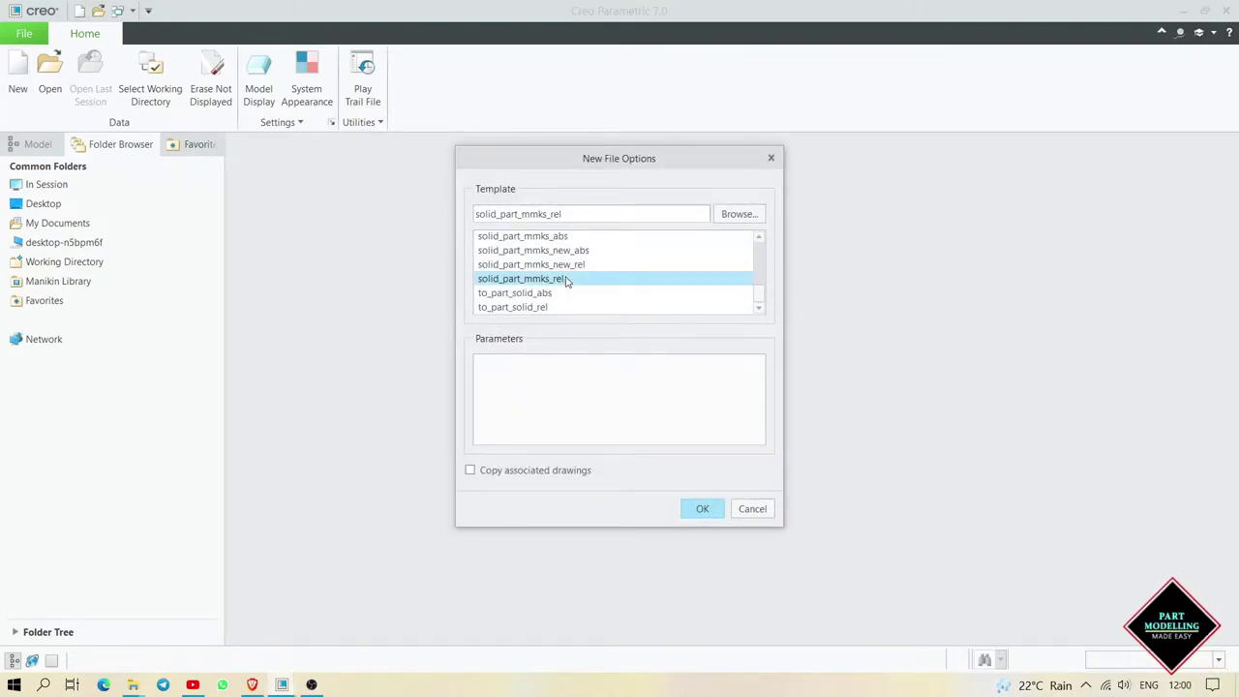
left_click(710, 519)
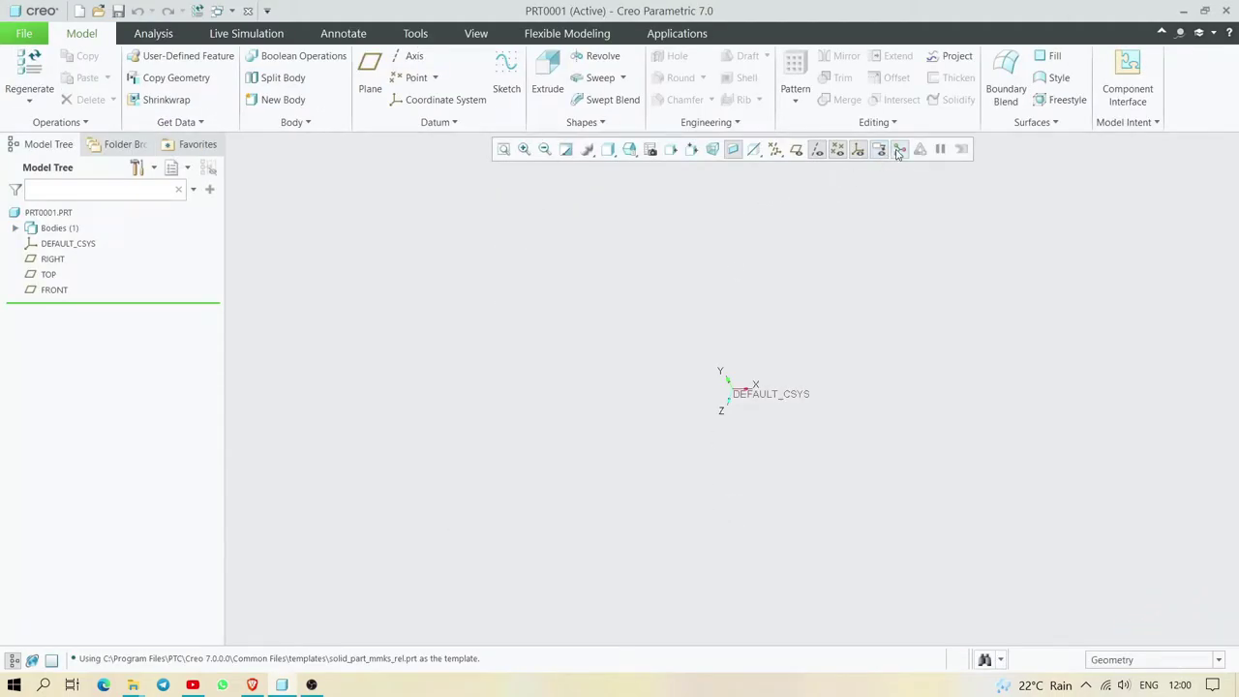
- Show datum planes, hide the coordinate system, and start a face-on sketch on FRONT
left_click(795, 150)
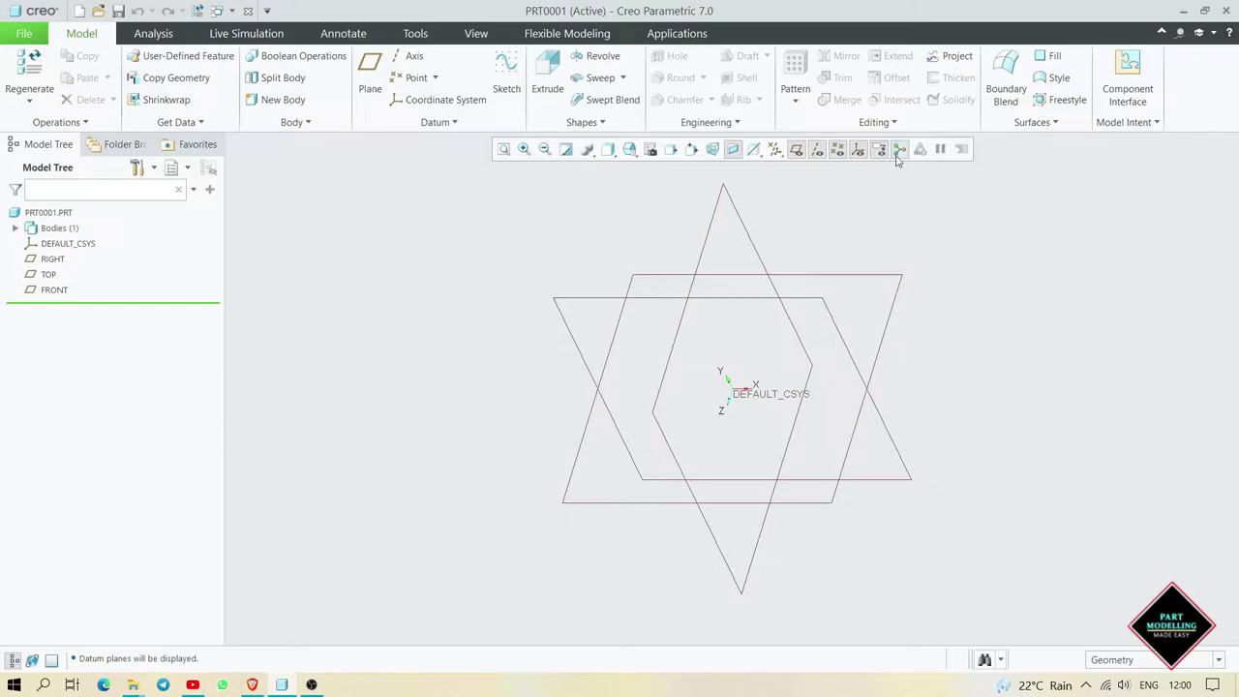
left_click(839, 151)
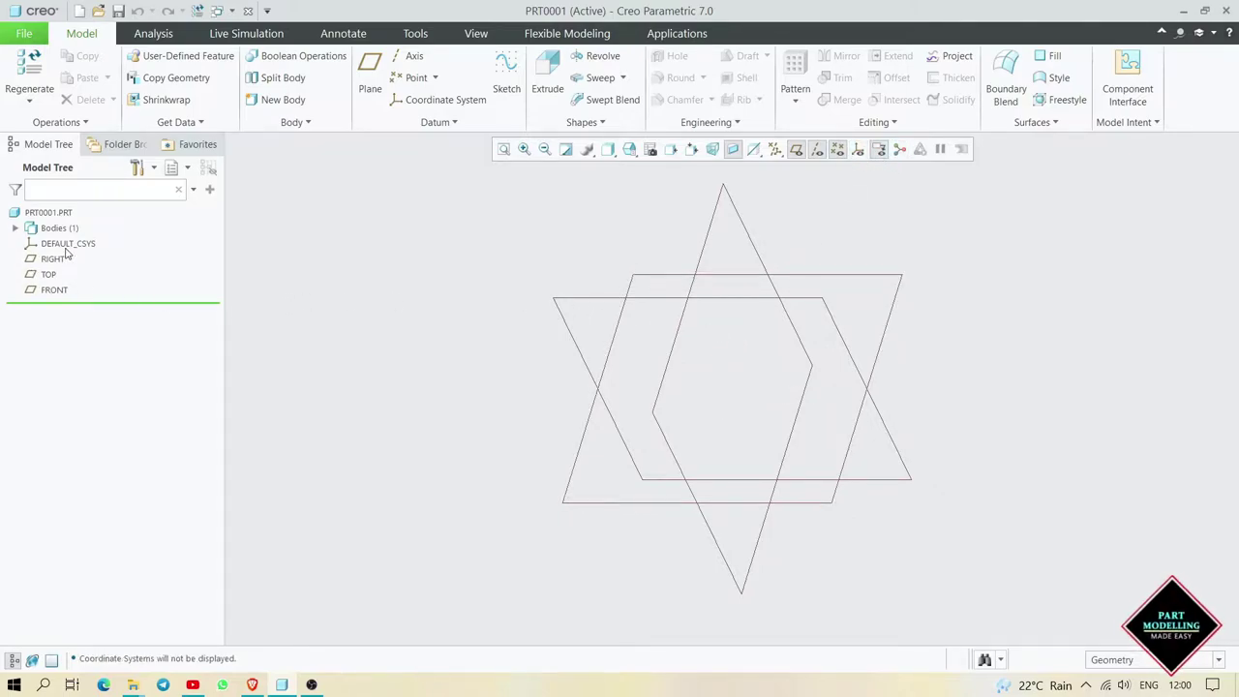
left_click(53, 289)
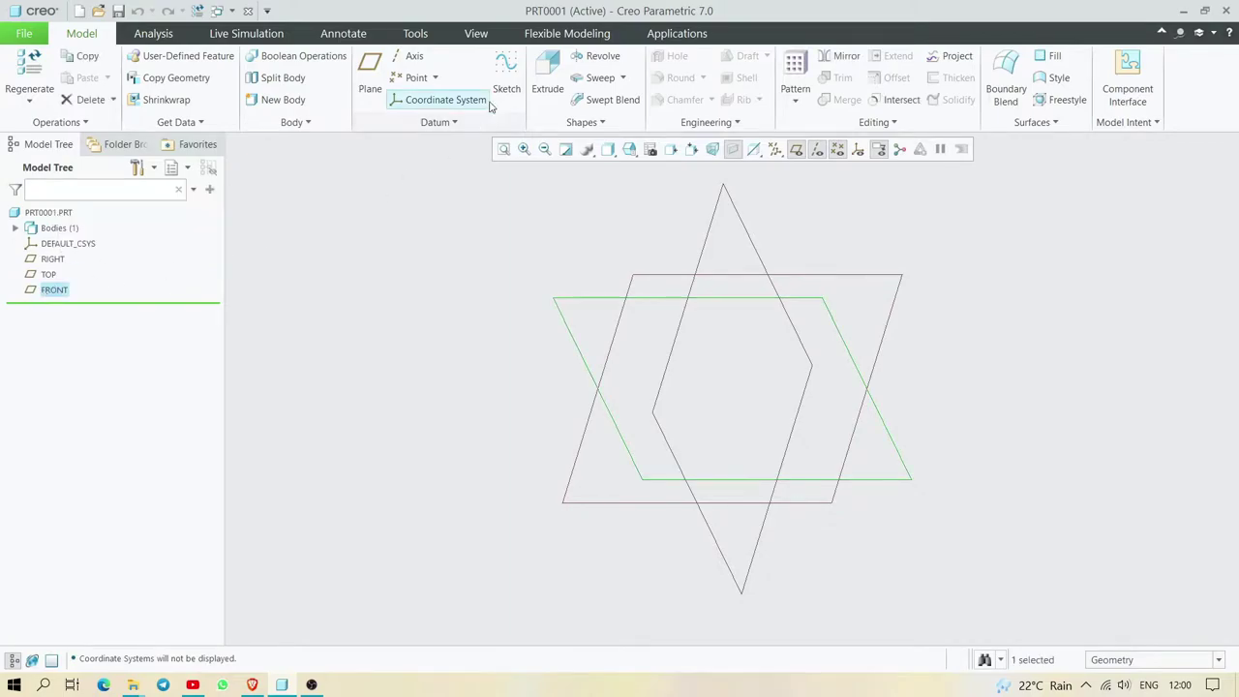
left_click(505, 77)
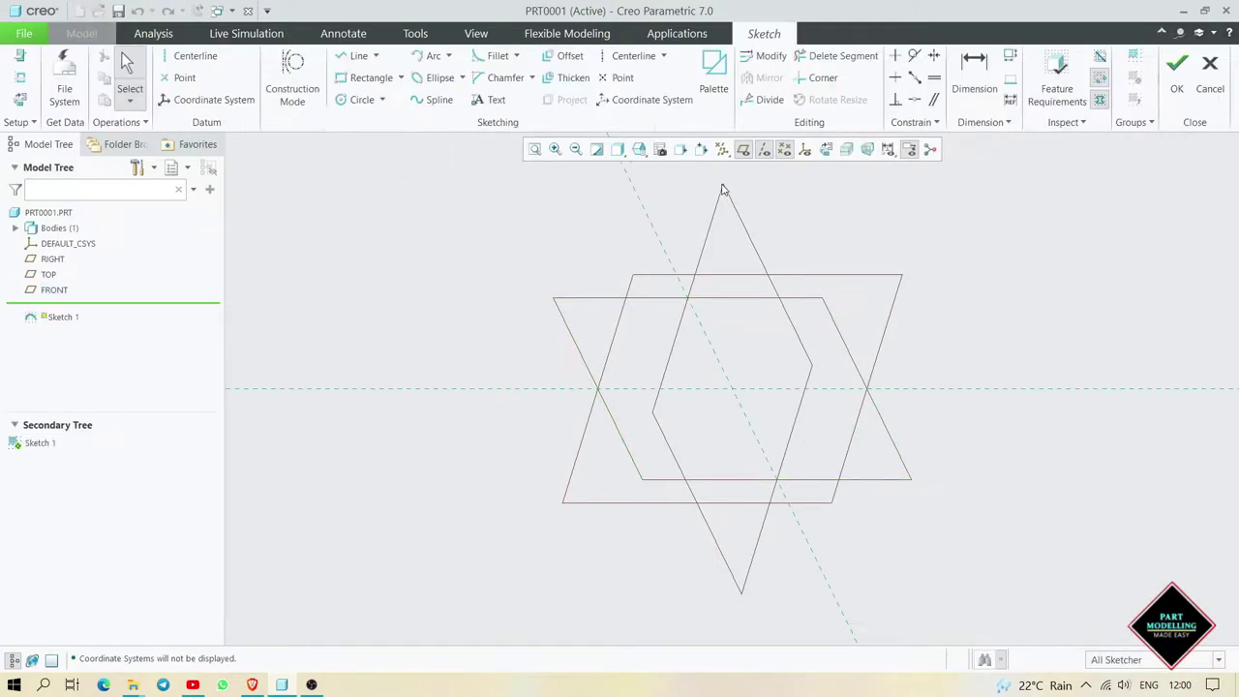
left_click(826, 149)
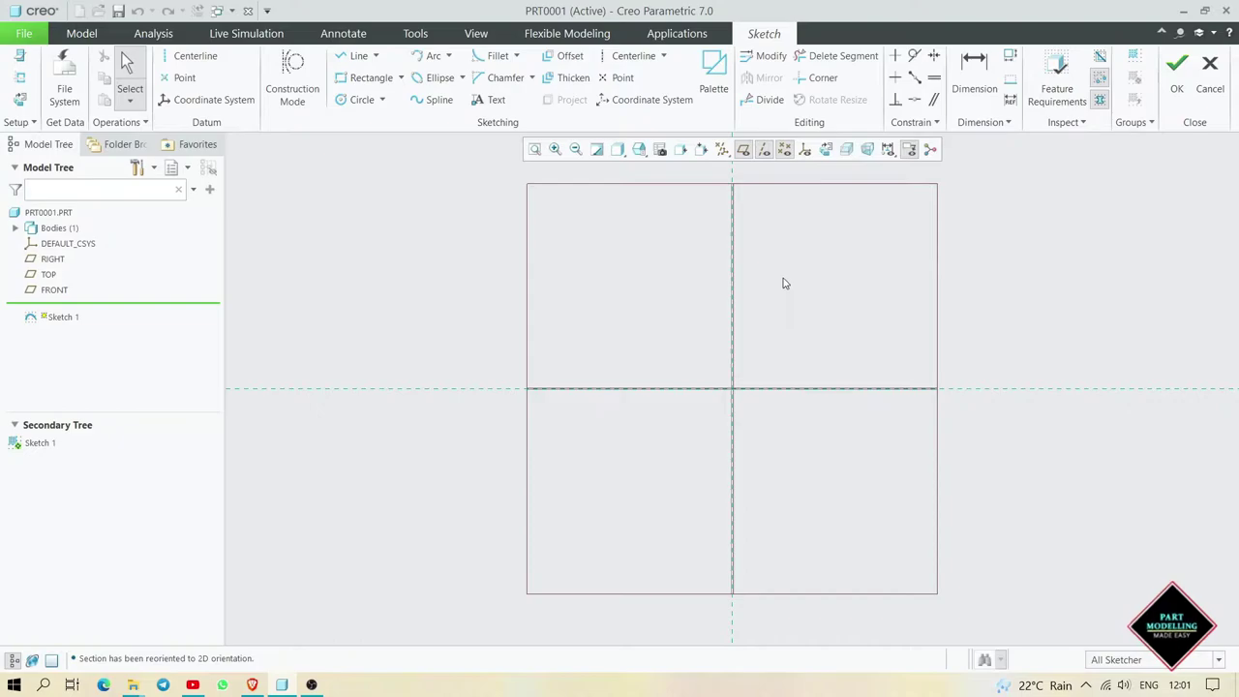
- Draw a 200-long vertical line up from the origin and finish Sketch 1
left_click(345, 58)
left_click(597, 455)
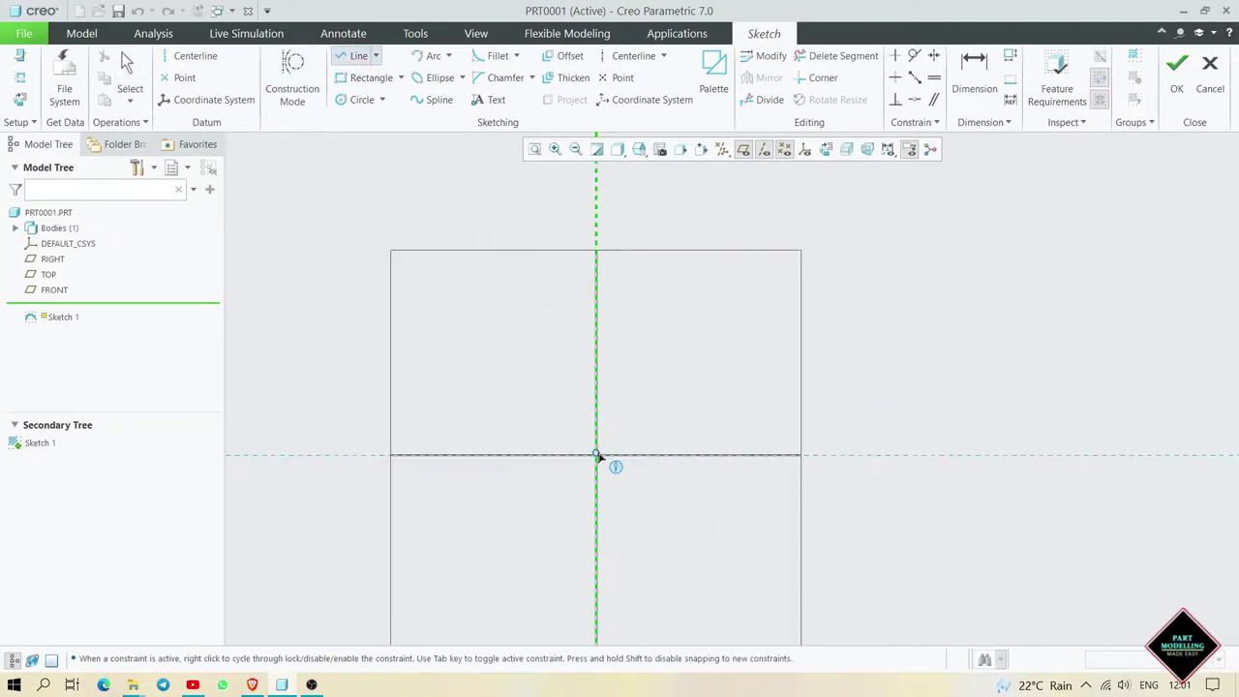
left_click(595, 271)
middle_click(697, 356)
middle_click(624, 390)
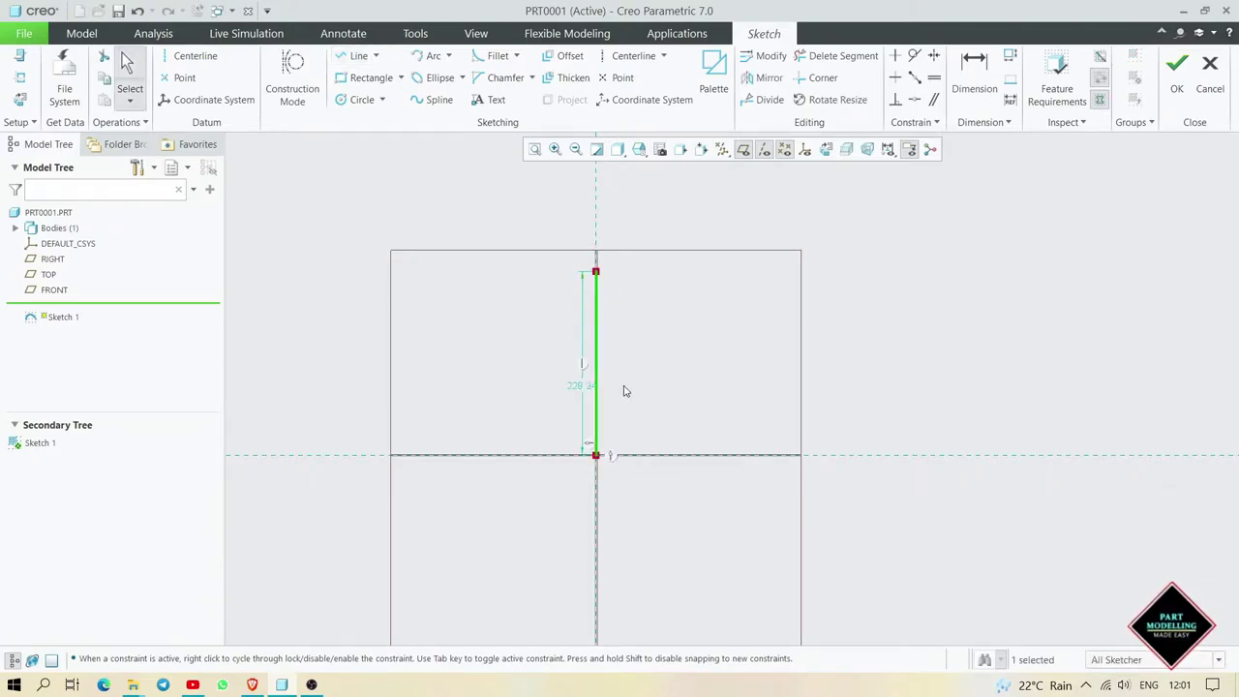
double_click(577, 387)
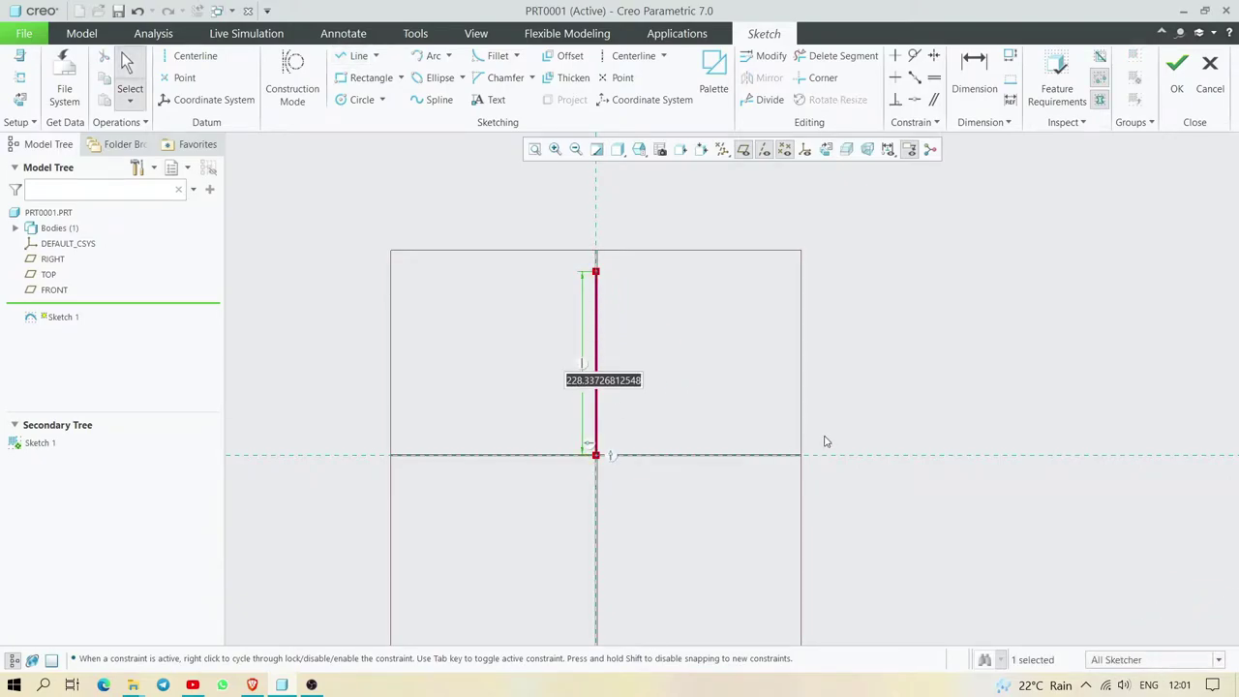
type("200")
key("Return")
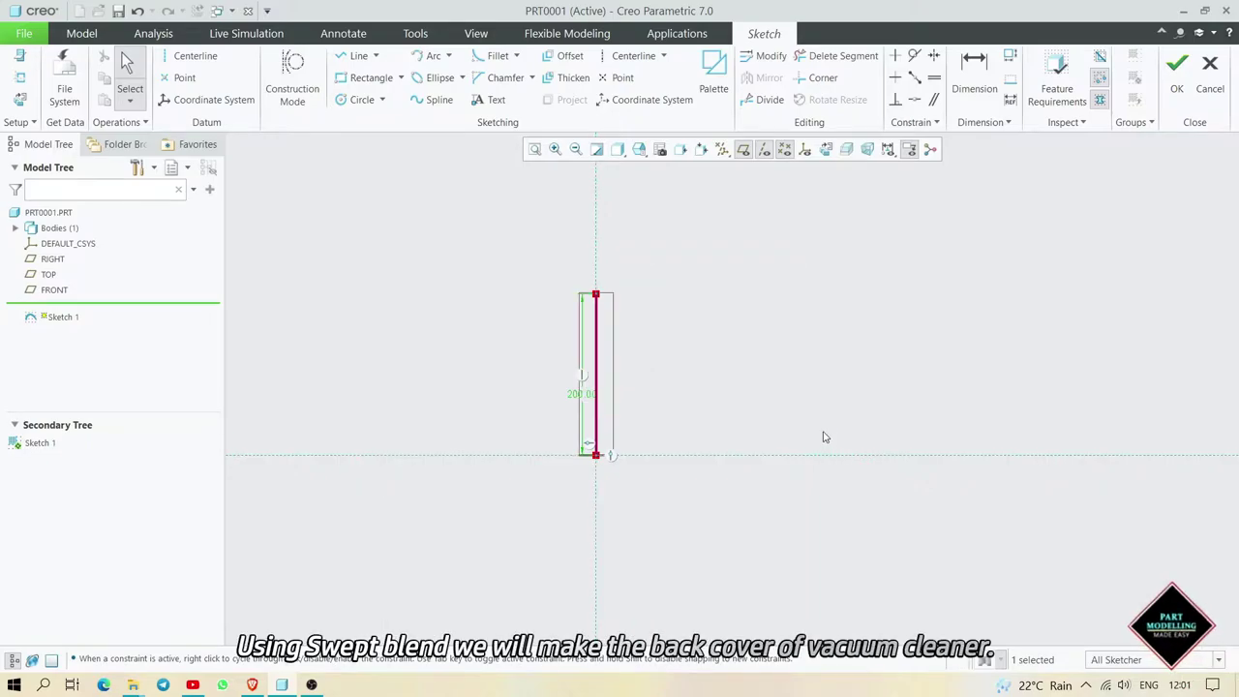
left_click(1177, 100)
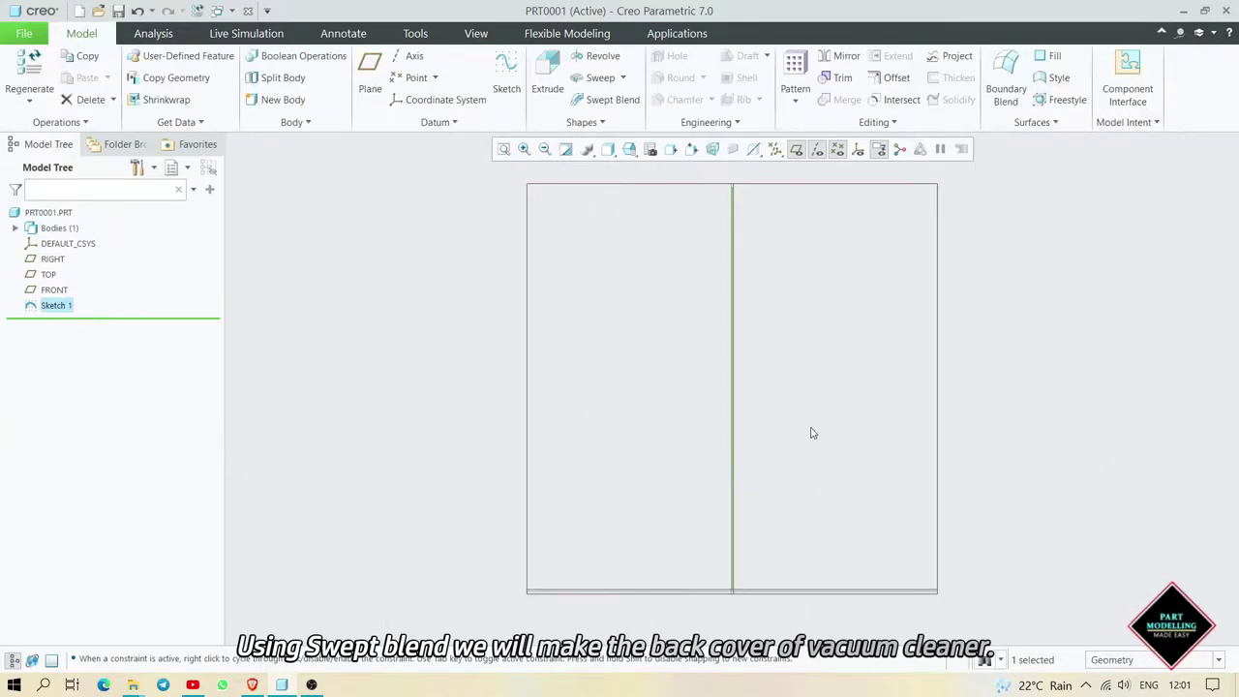
- Start a swept blend along Sketch 1 and open the first section sketch face-on
scroll(807, 423, "up", 1)
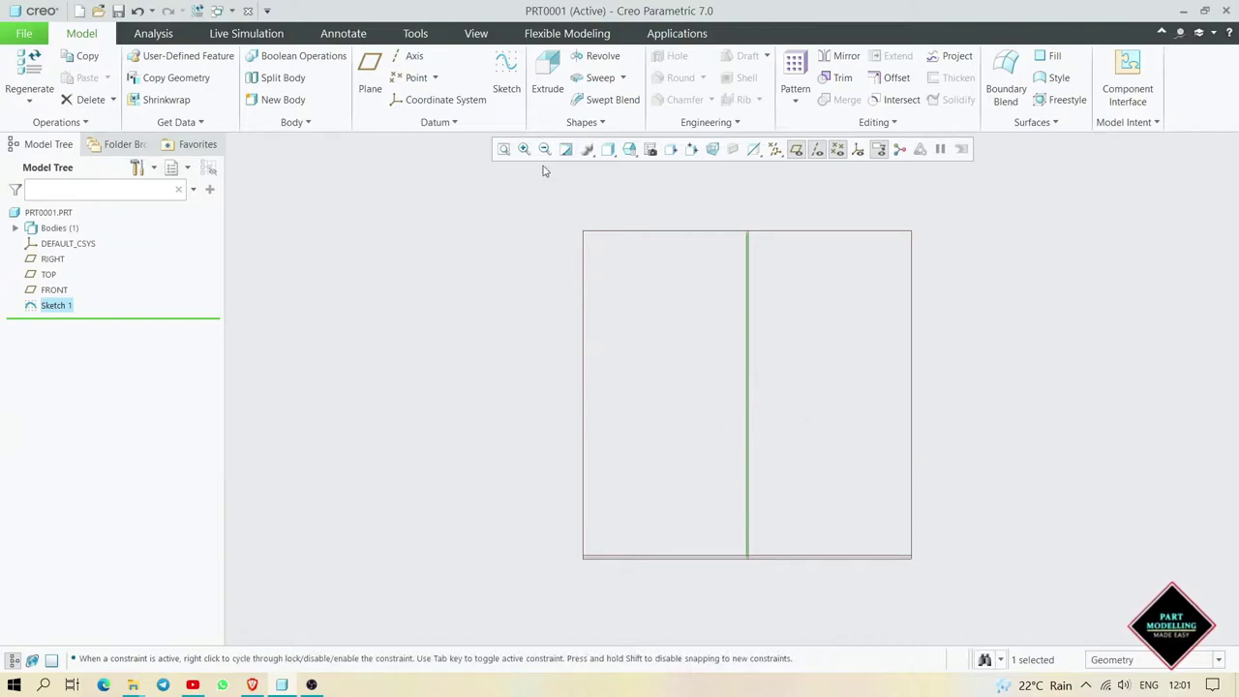
left_click(619, 100)
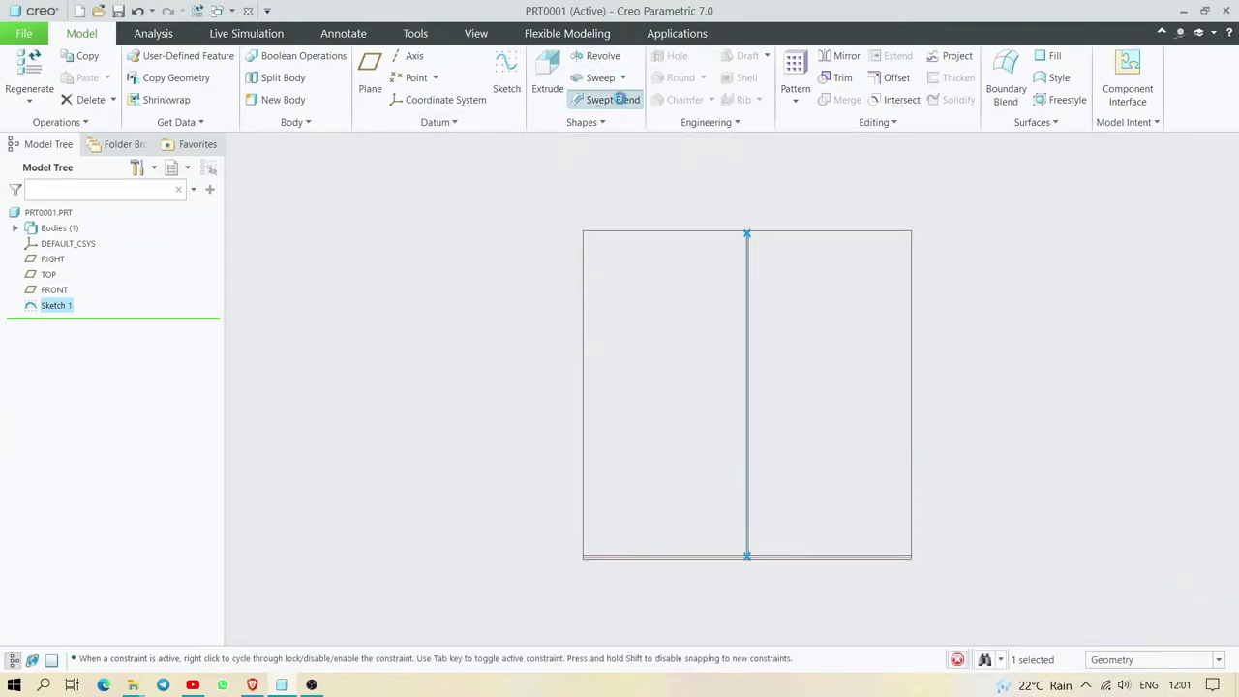
left_click(209, 123)
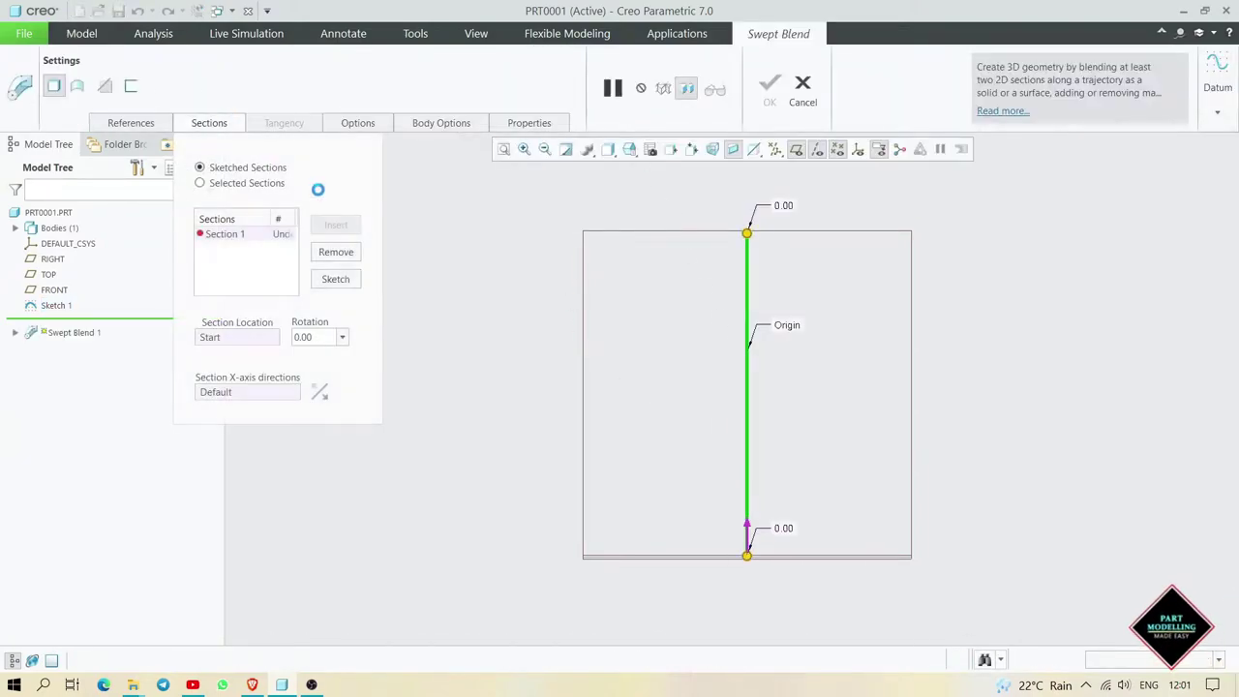
left_click(335, 280)
left_click(824, 151)
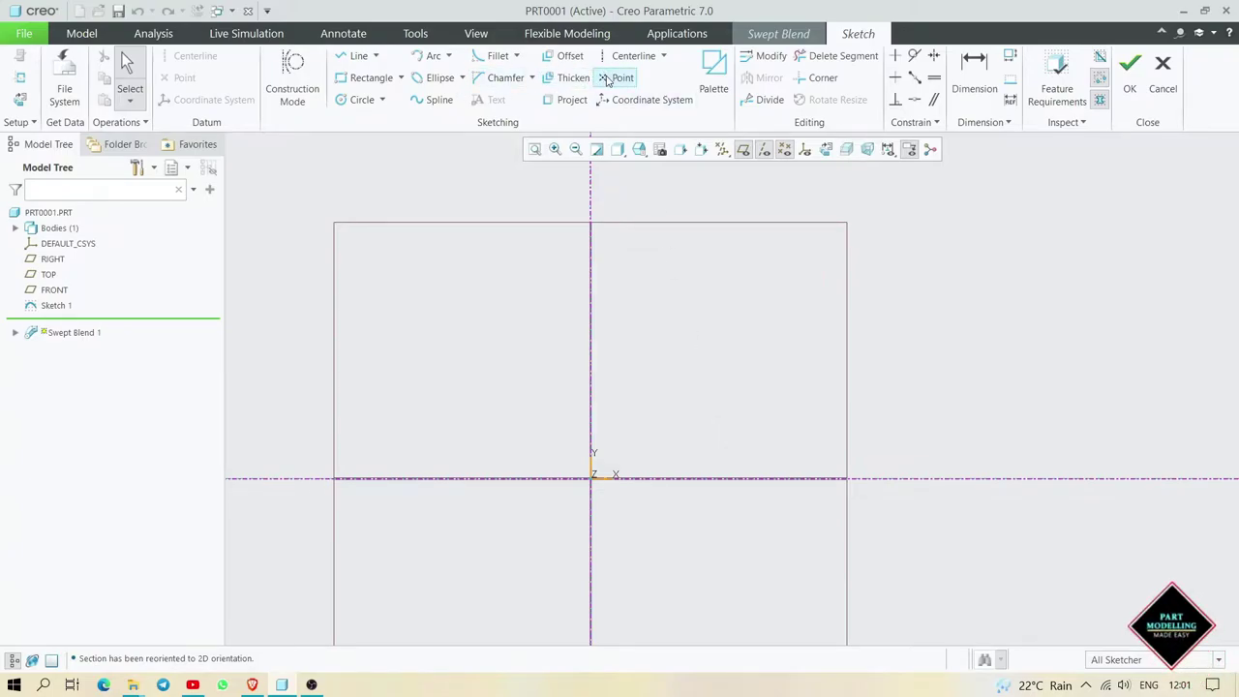
- Place two section points: one 45 out on the horizontal axis, one 15 across and 120 up
left_click(607, 82)
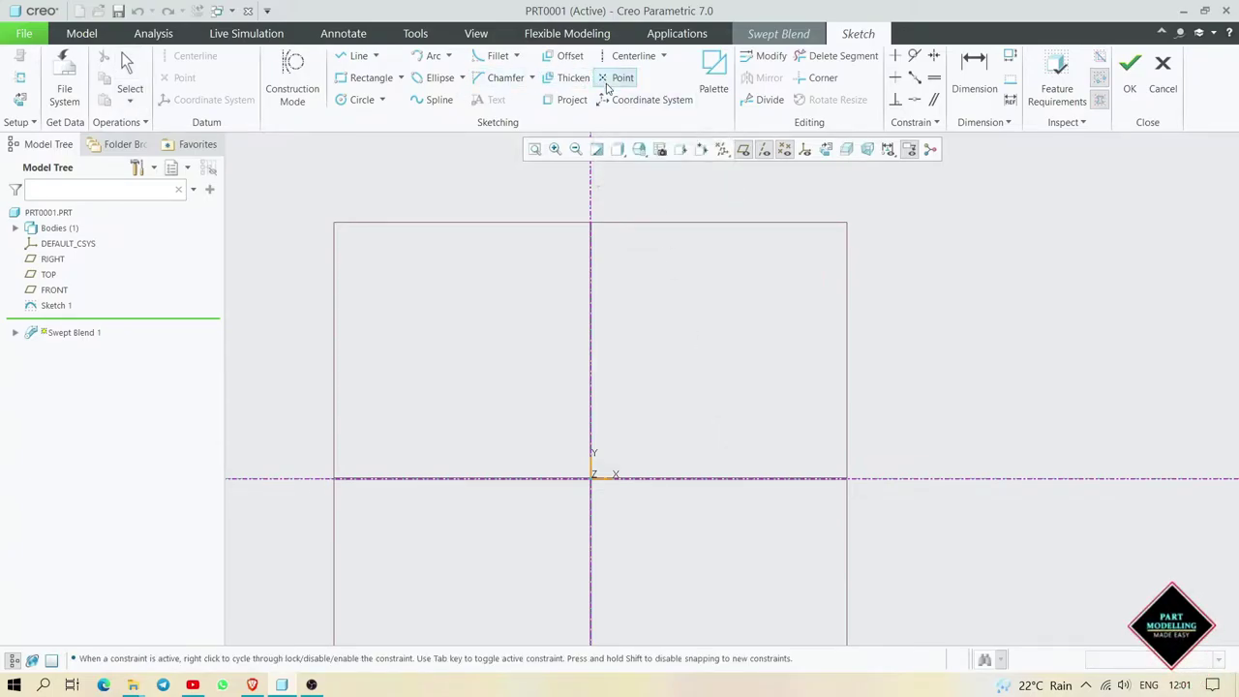
left_click(638, 312)
left_click(705, 480)
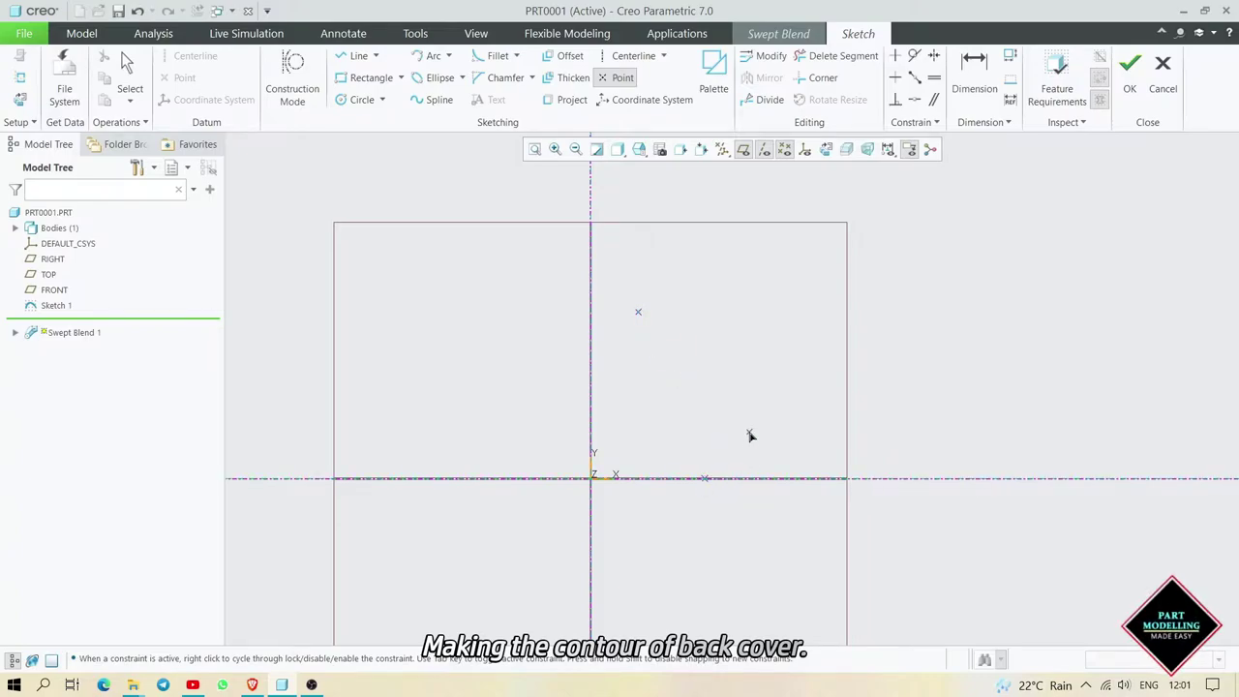
middle_click(745, 435)
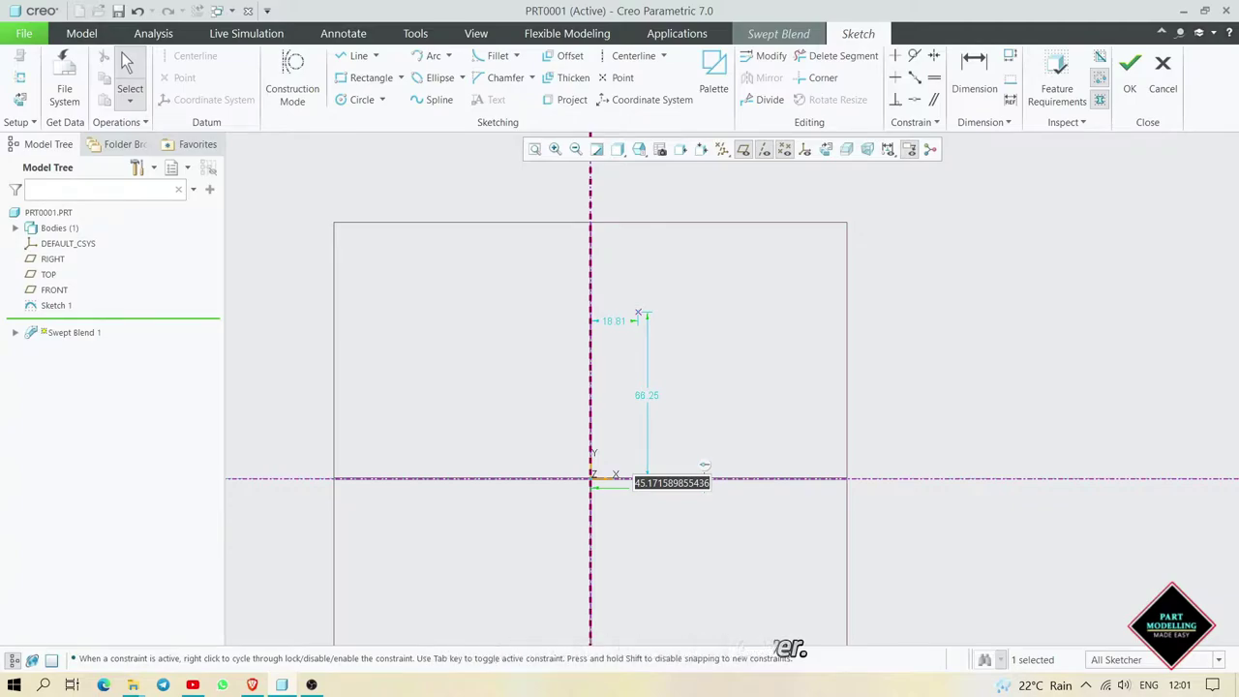
type("45")
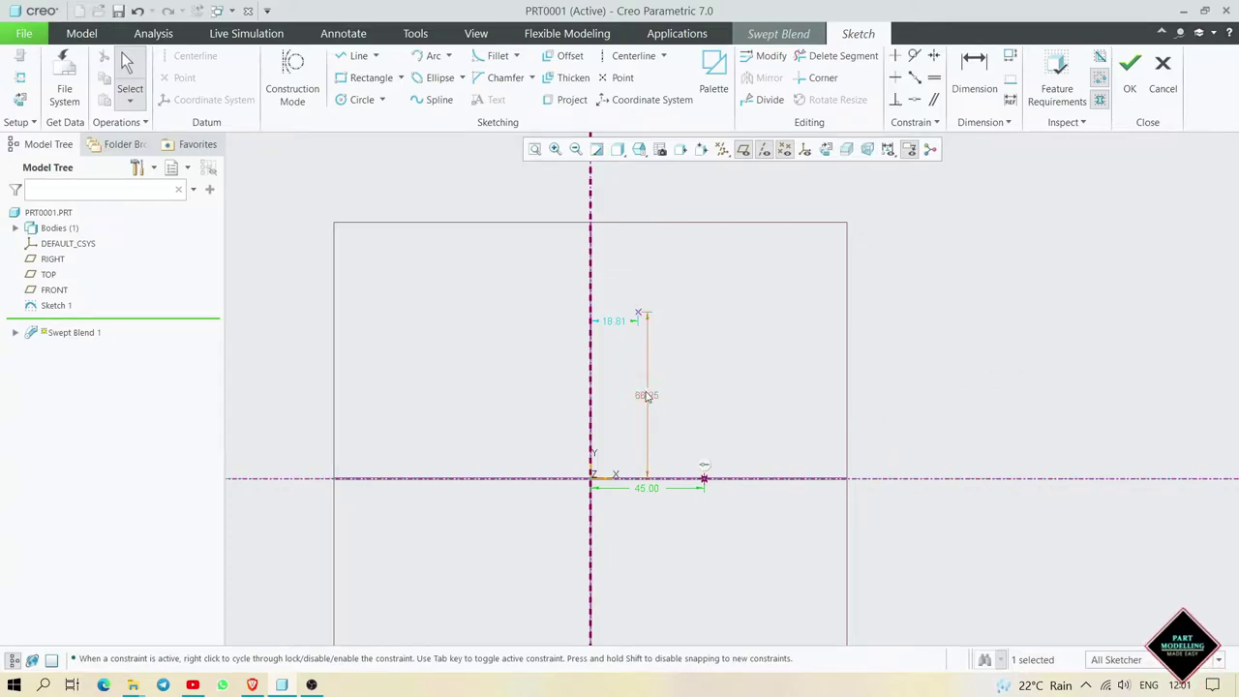
double_click(616, 320)
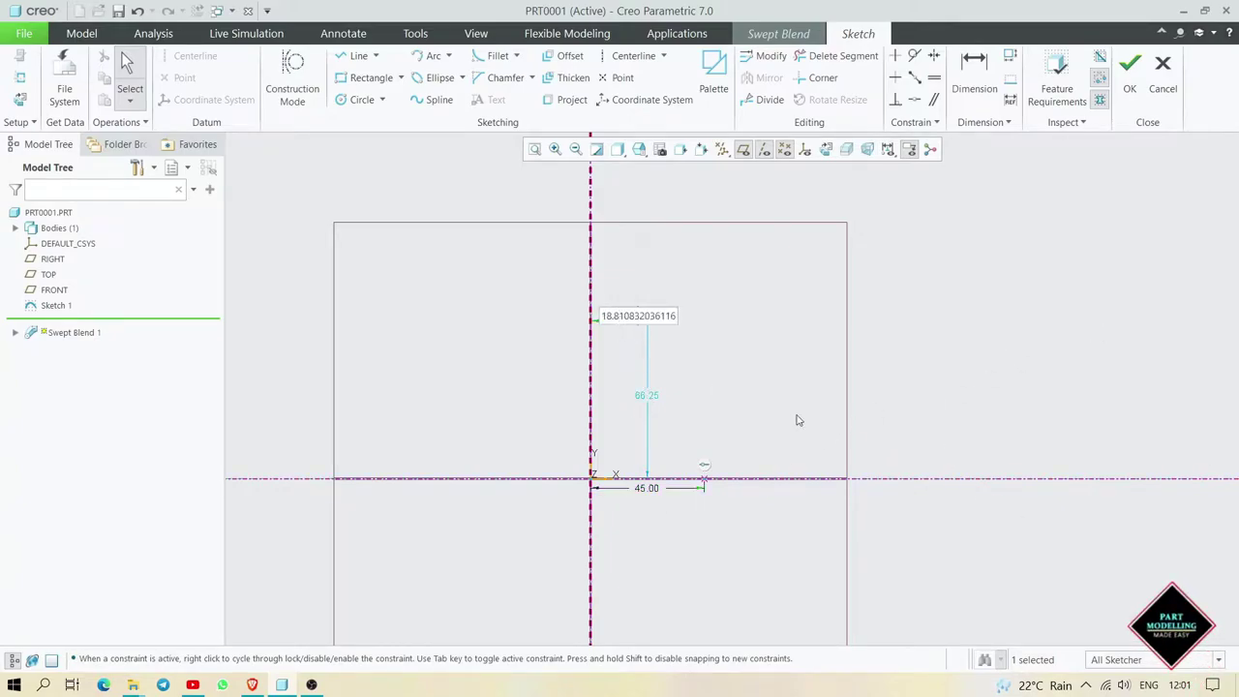
type("15")
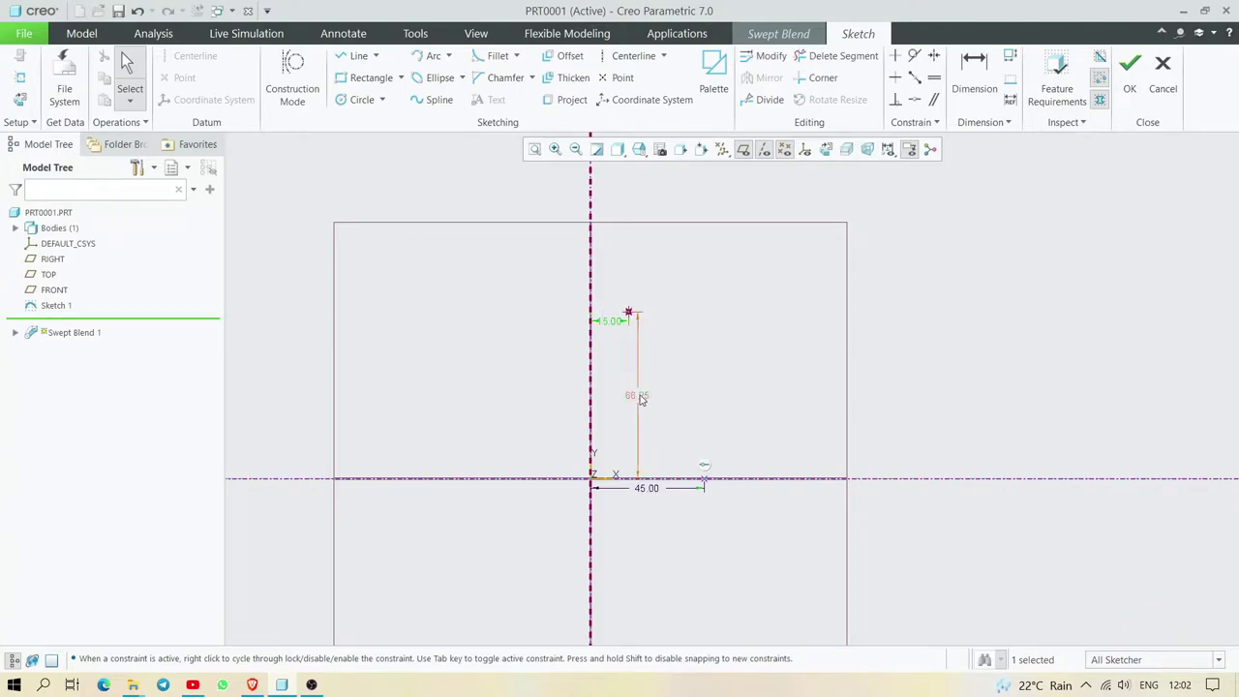
type("20")
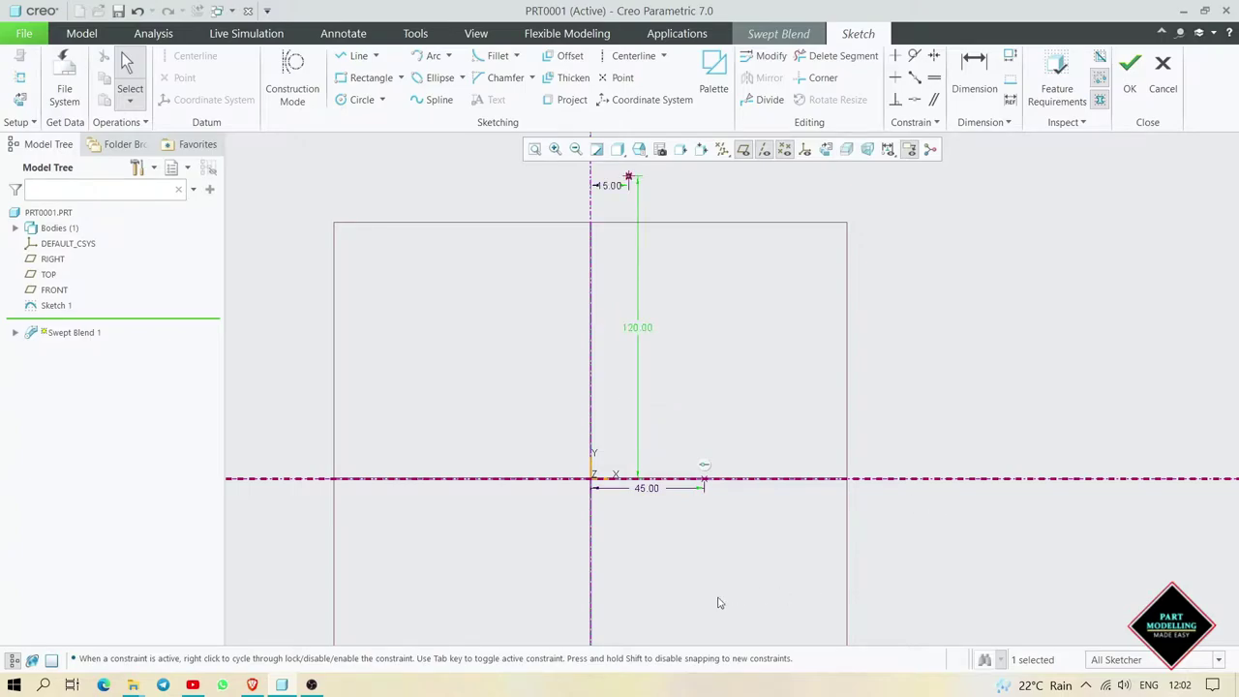
middle_click_drag(852, 396, 791, 498)
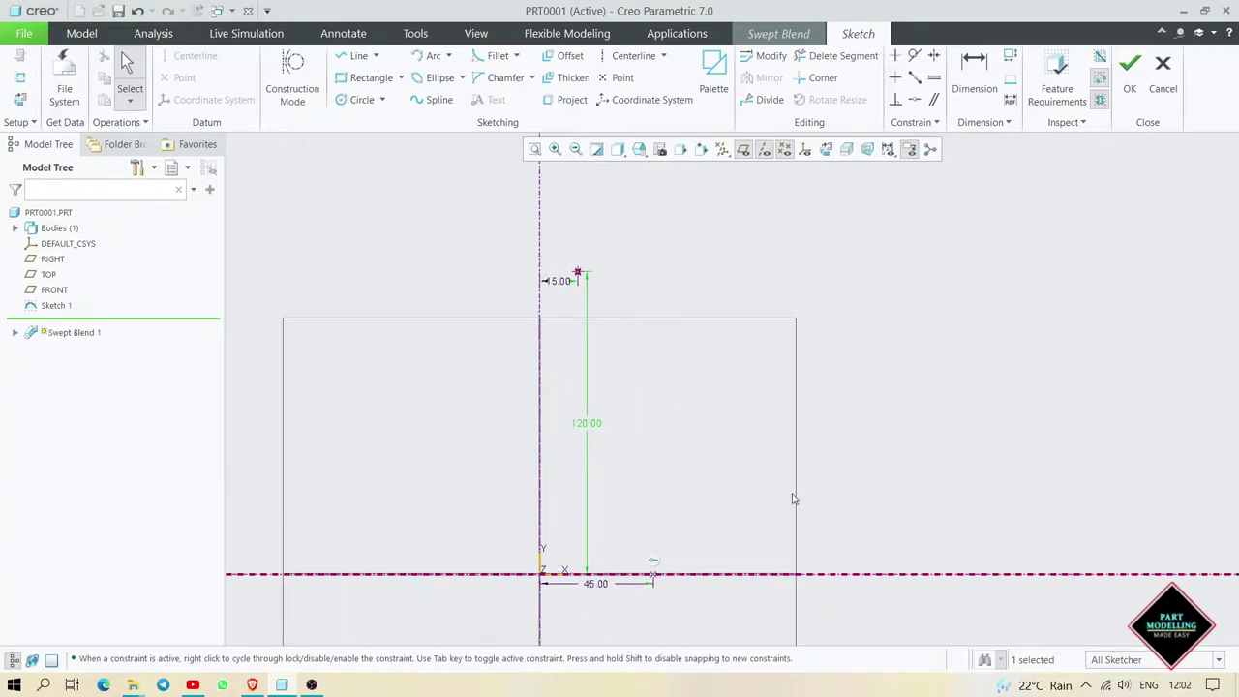
- Join the two points with an R 137.68 three-point arc
left_click(433, 56)
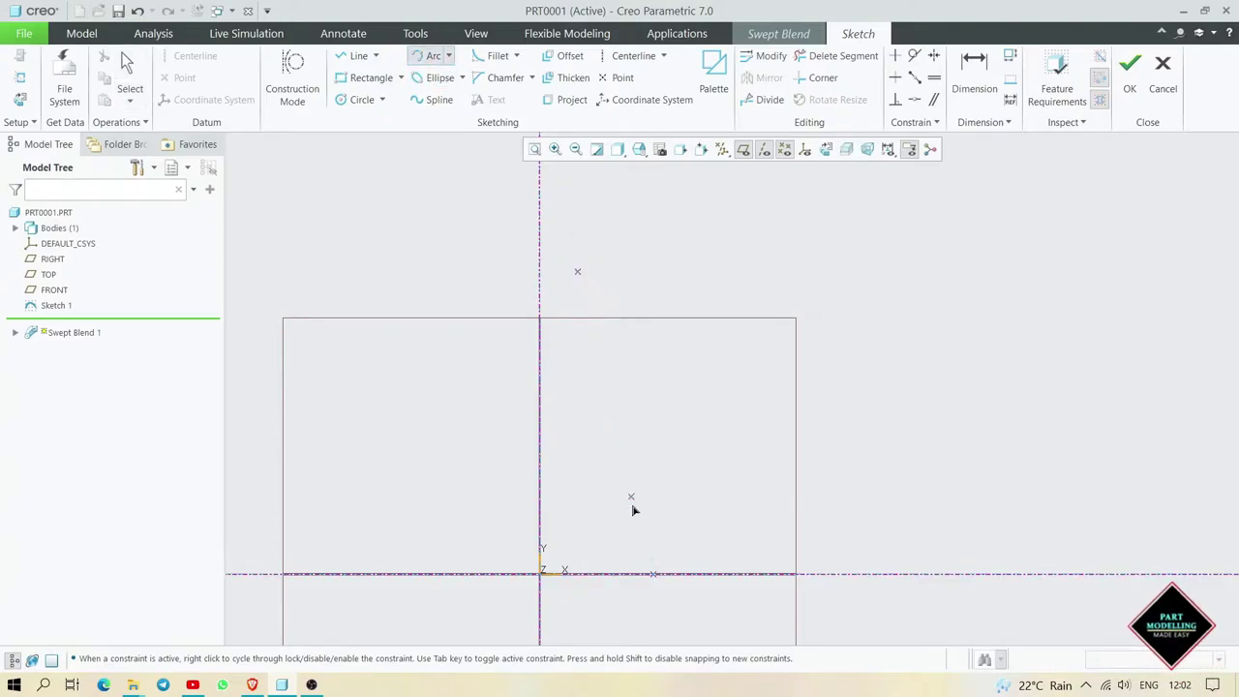
left_click(636, 364)
middle_click(696, 394)
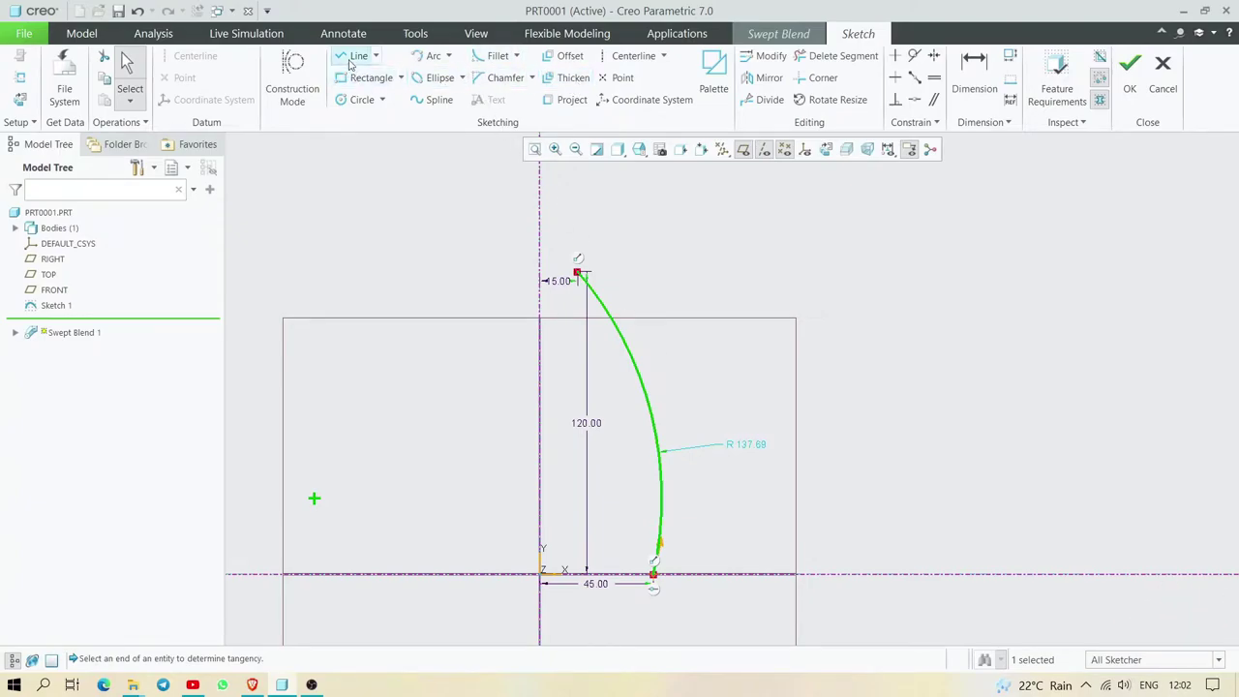
- Add a Ø72 reference circle centred on the vertical axis
left_click(361, 100)
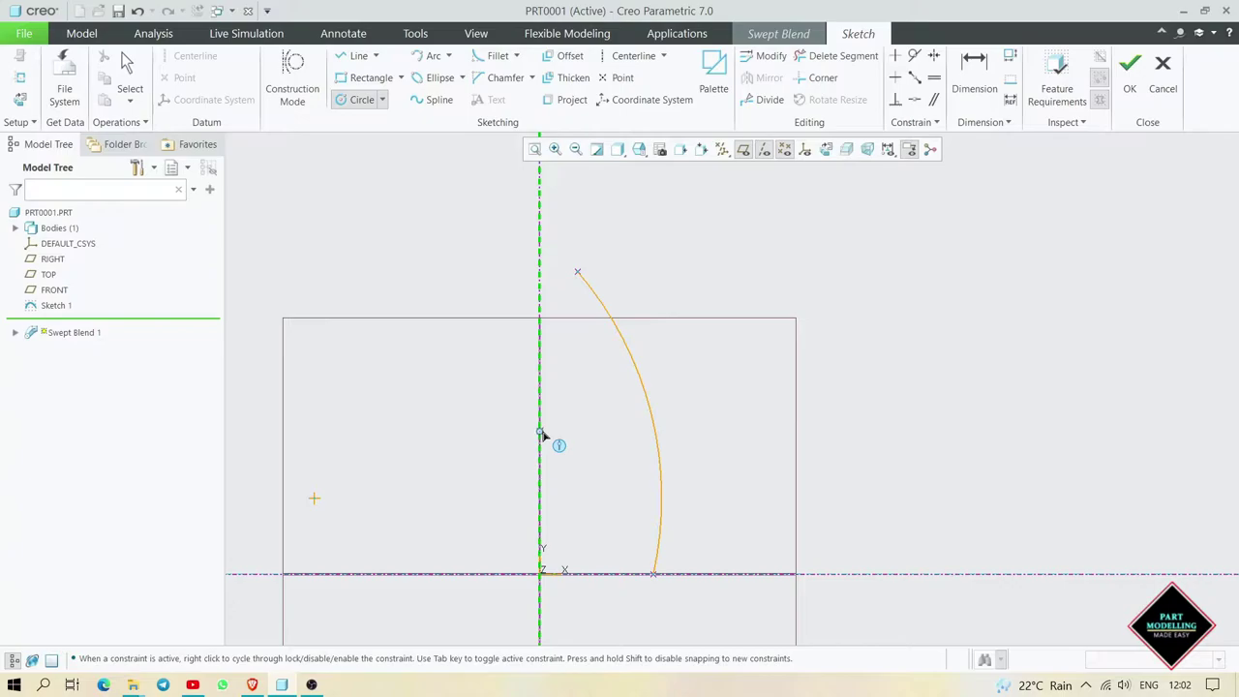
left_click(599, 510)
middle_click(603, 507)
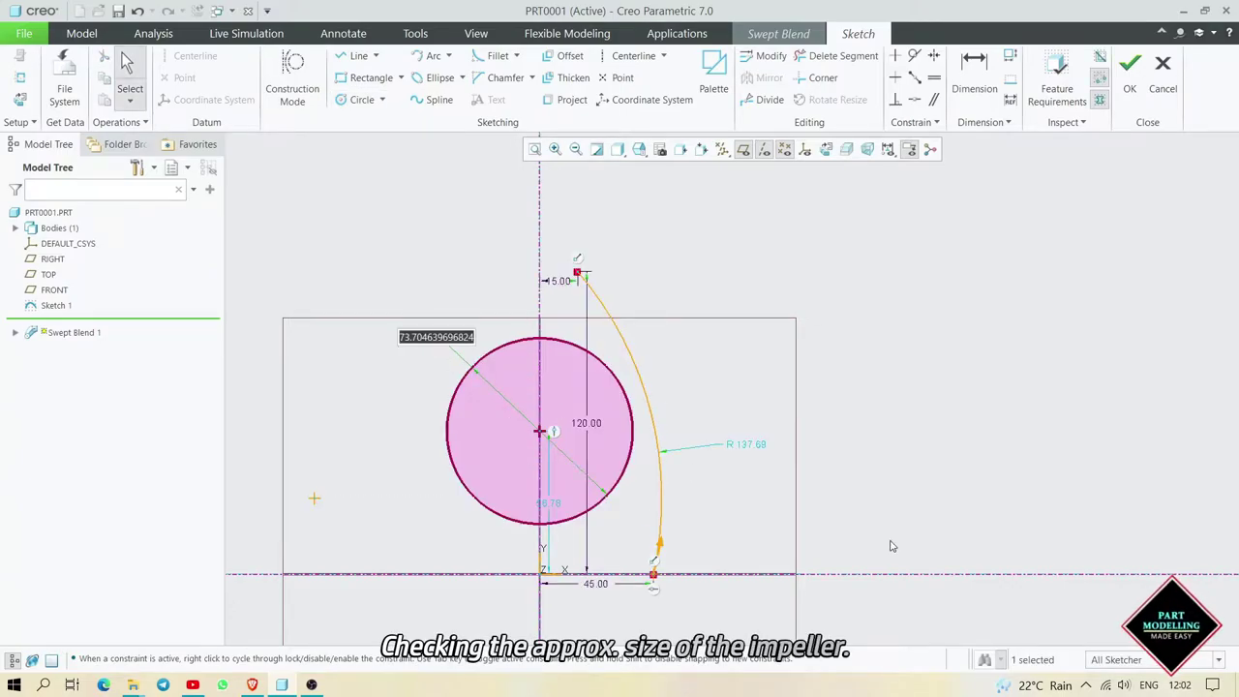
type("72")
key("Return")
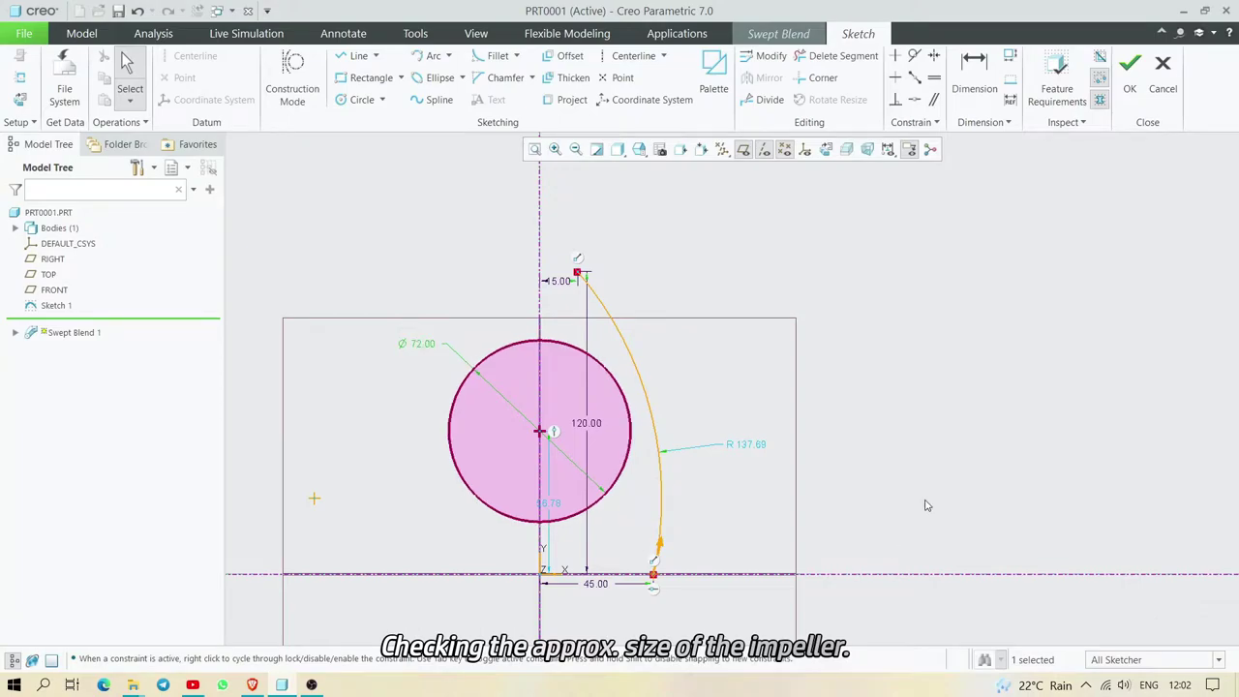
- Delete the old arc and move the circle to a height of 45
left_click(613, 317)
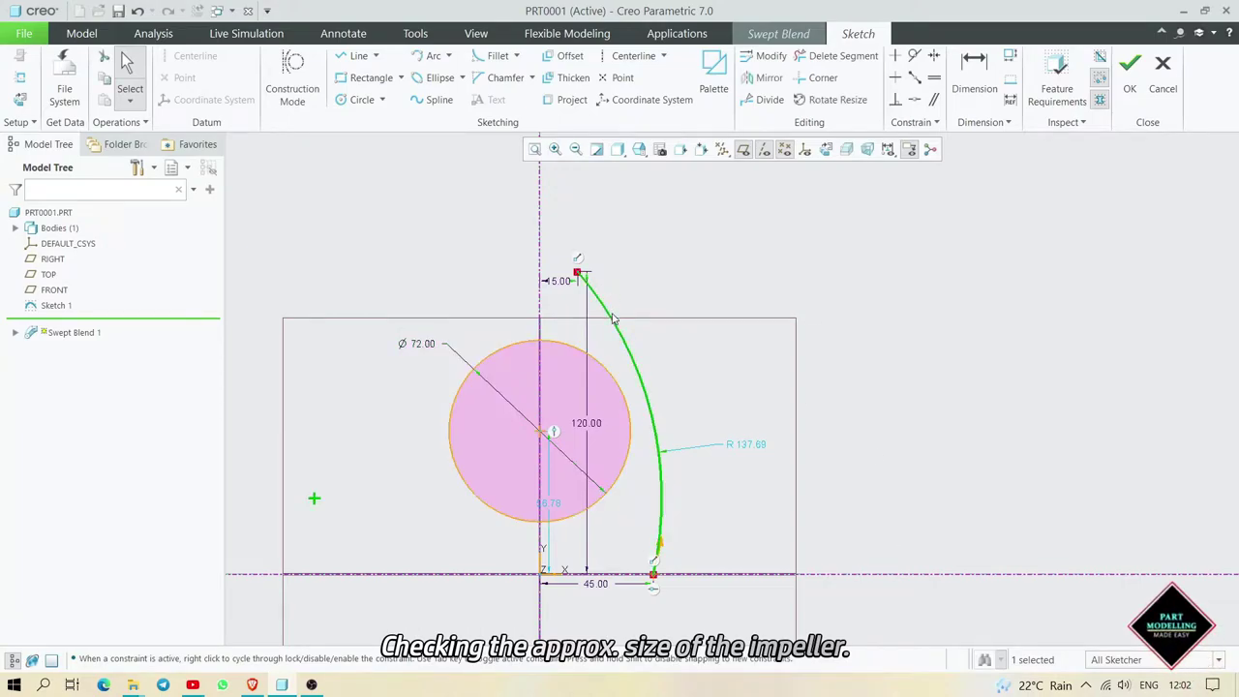
key("Delete")
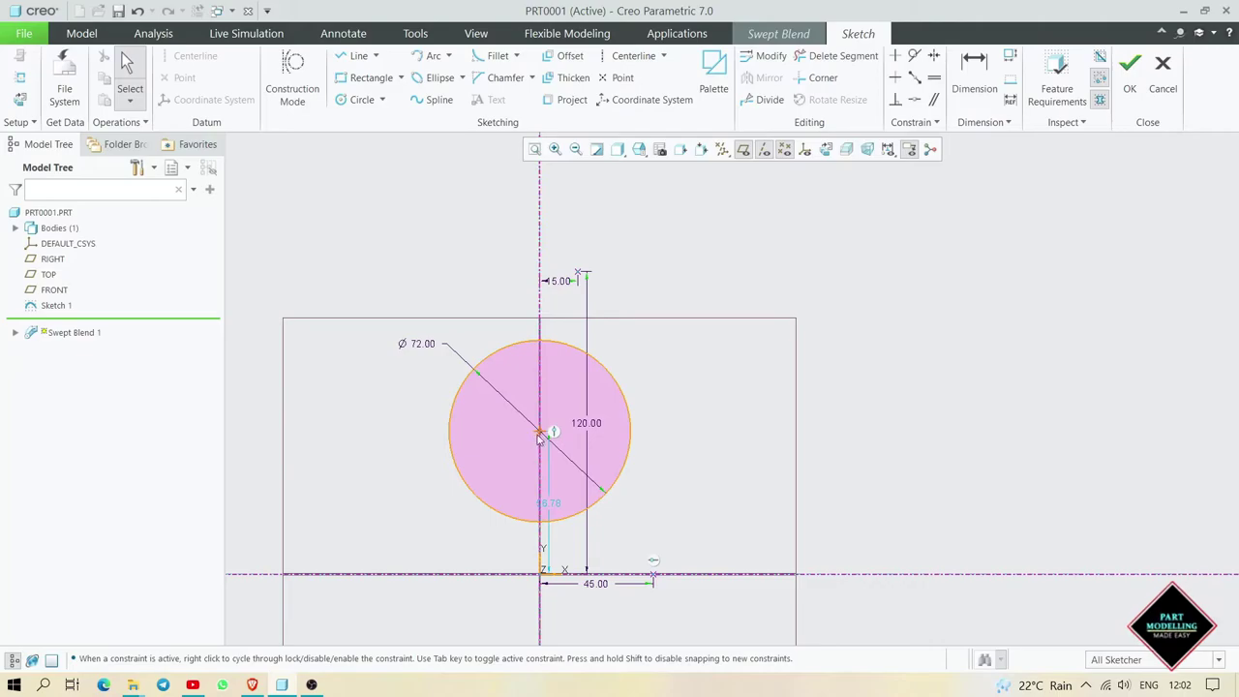
left_click_drag(545, 435, 544, 460)
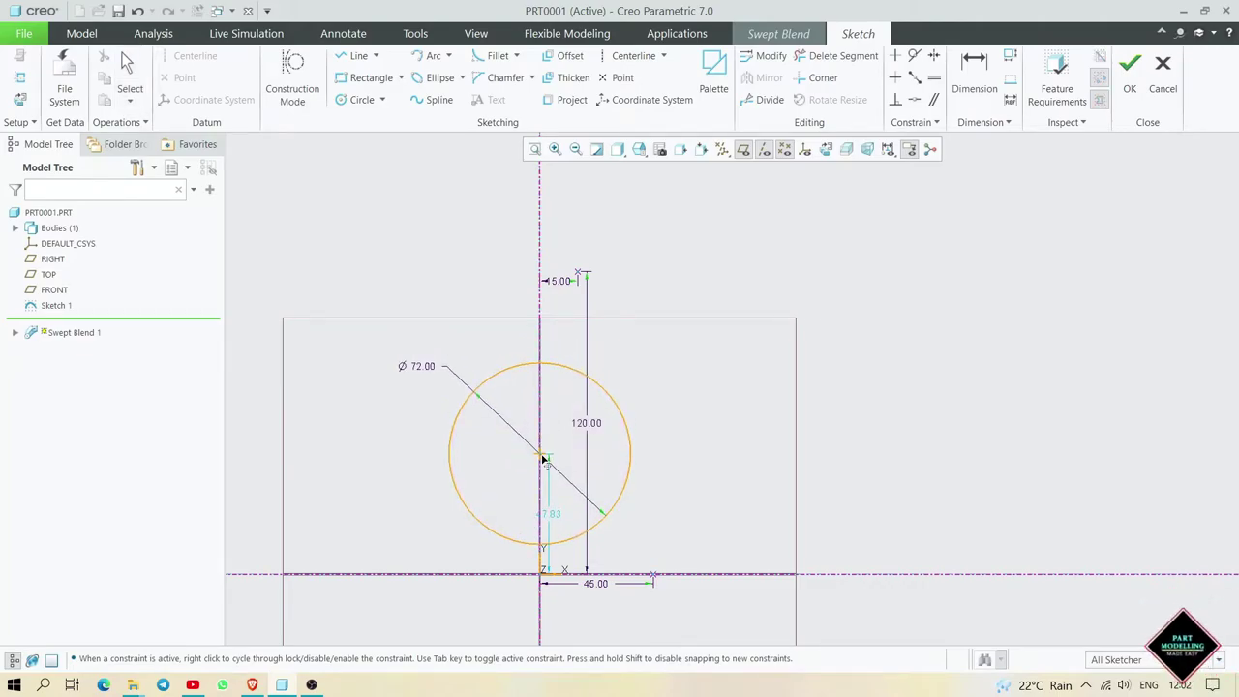
left_click_drag(544, 458, 543, 456)
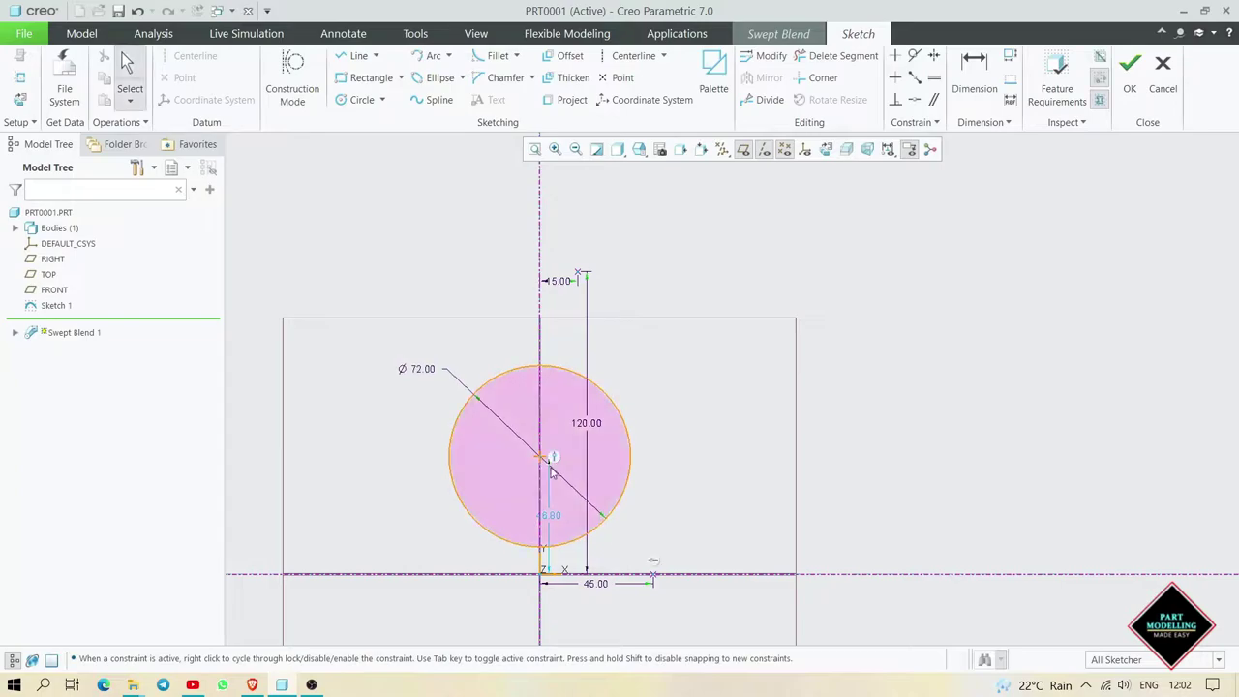
type("45")
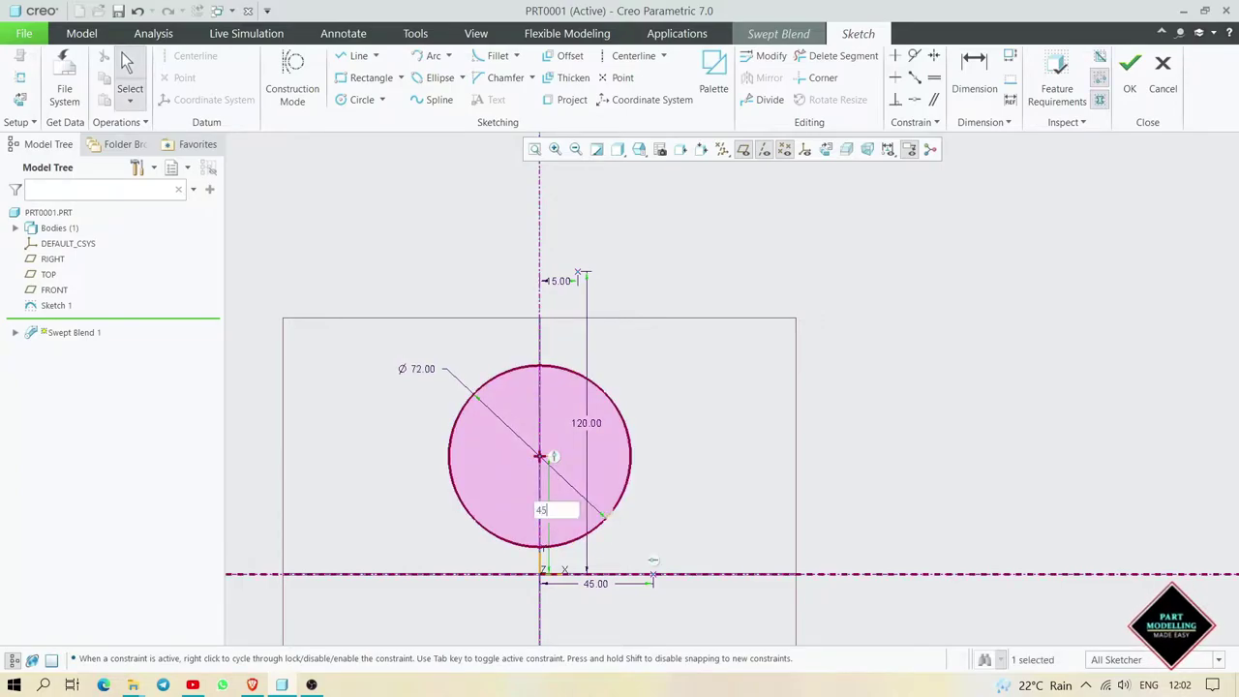
key("Return")
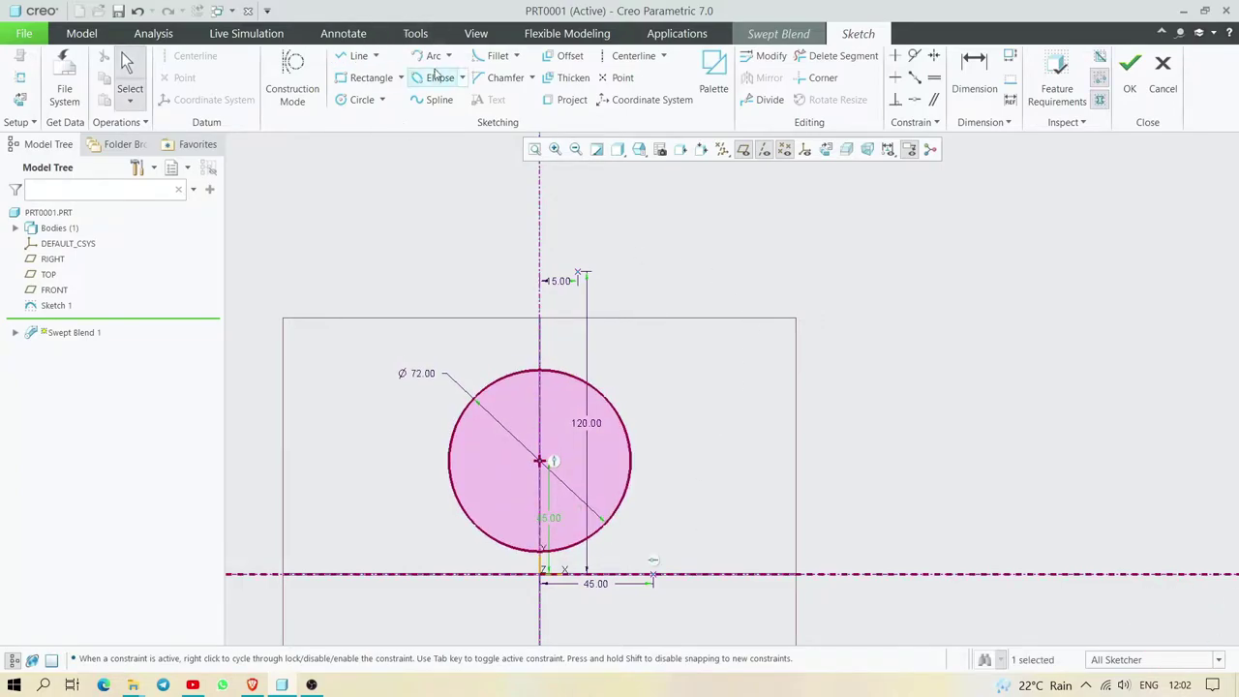
- Sketch a new arc up to 120 high, cap it with a 15 top line, and delete the circle
left_click(431, 55)
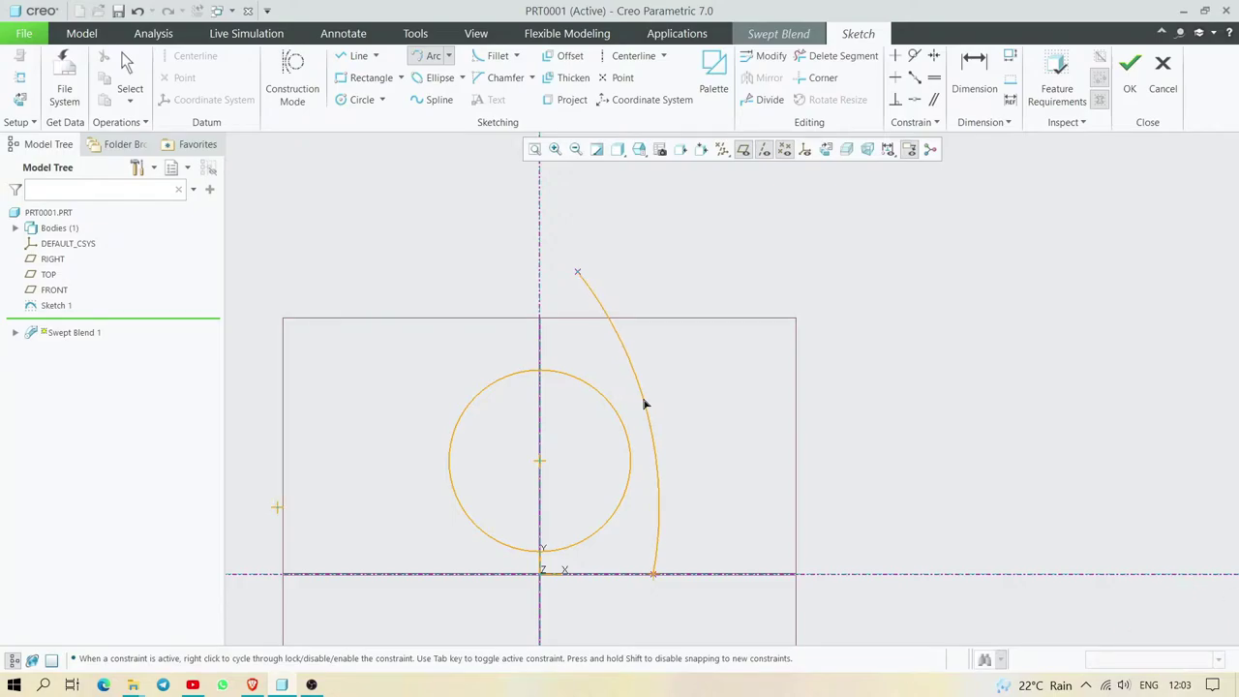
left_click(645, 404)
key("l")
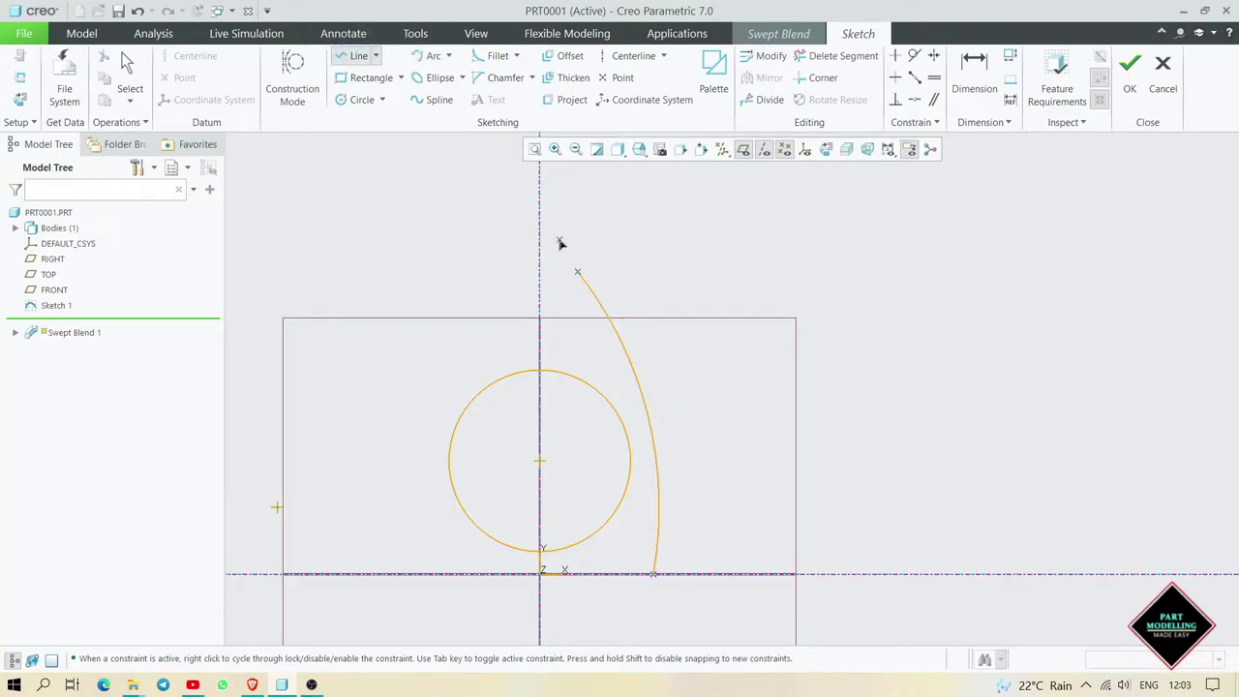
left_click(540, 272)
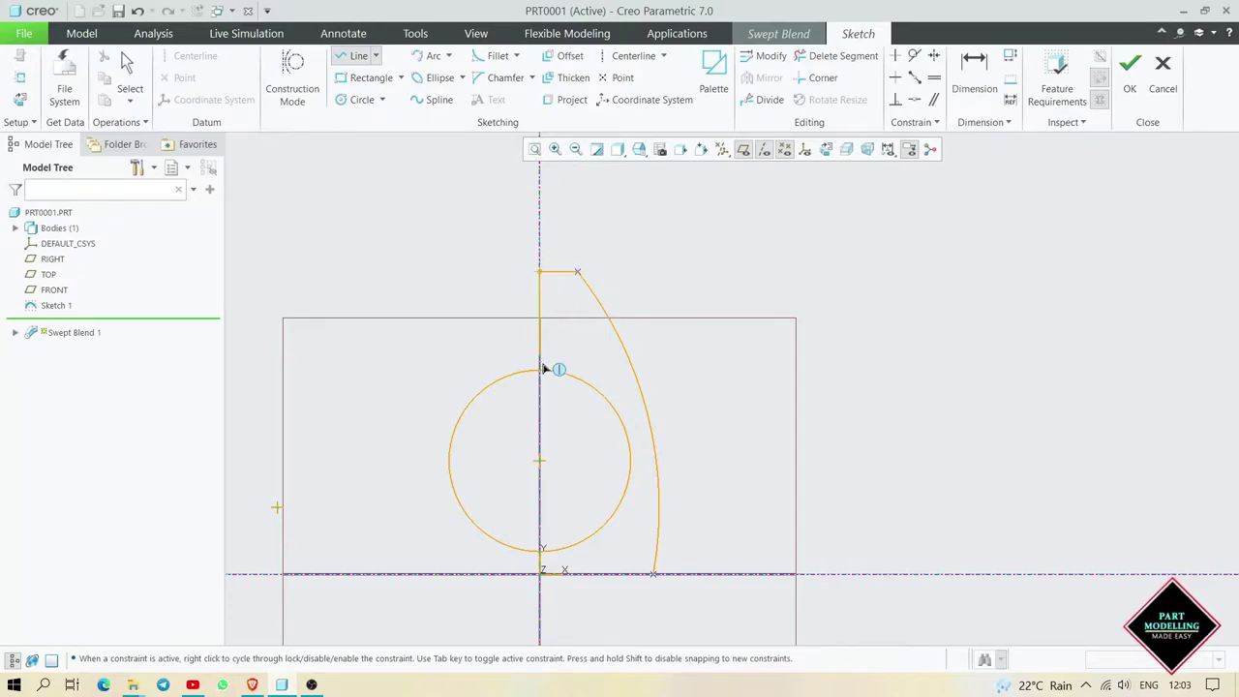
middle_click(545, 400)
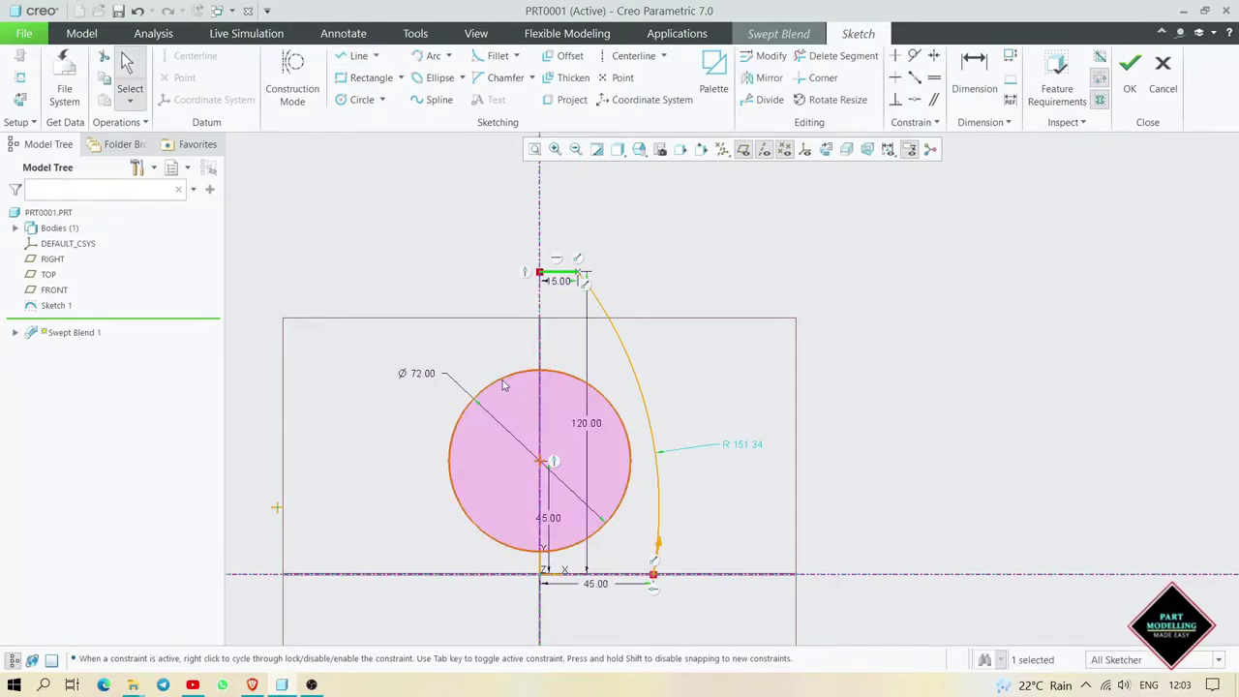
key("Delete")
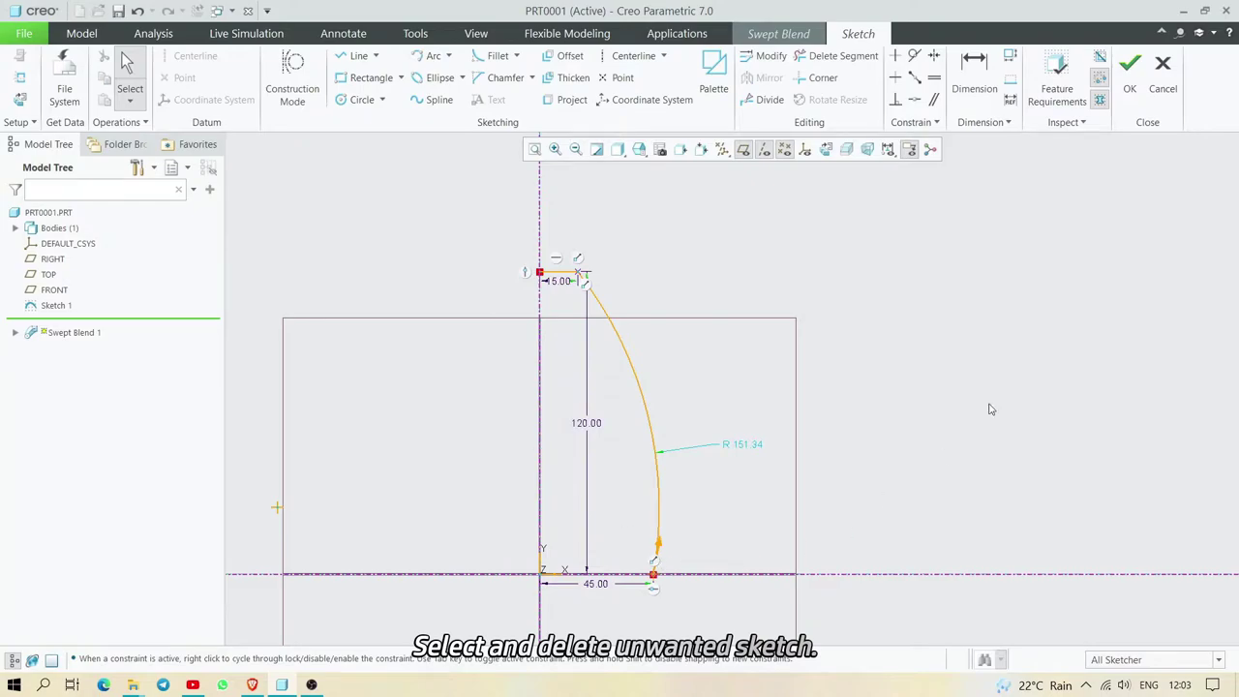
- Finish section 1, switch the blend to a surface, and insert Section 2 for sketching
left_click(1129, 77)
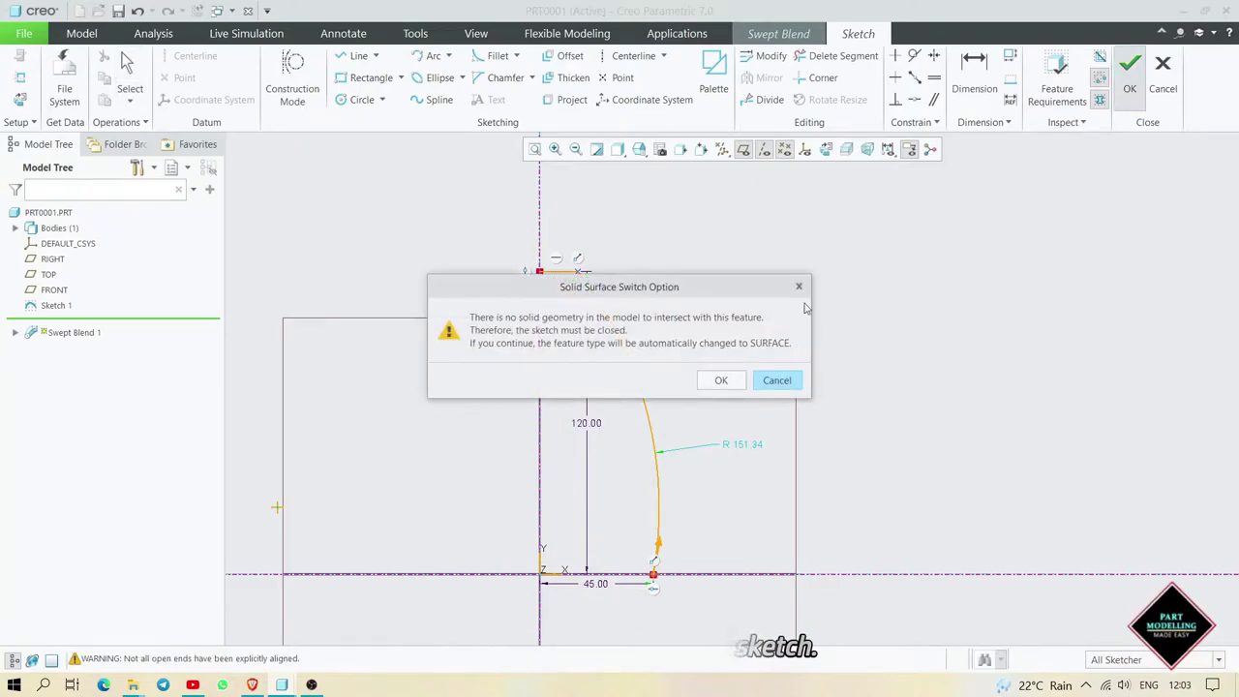
left_click(733, 379)
left_click(335, 225)
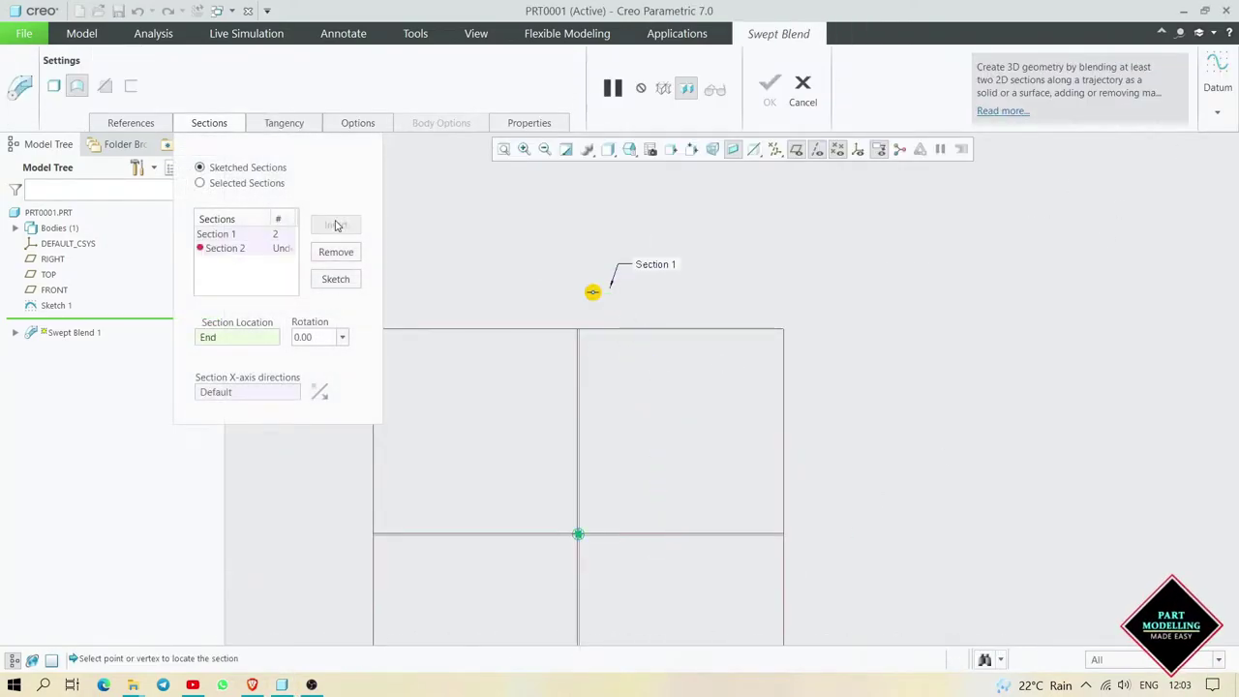
left_click(248, 246)
left_click(335, 279)
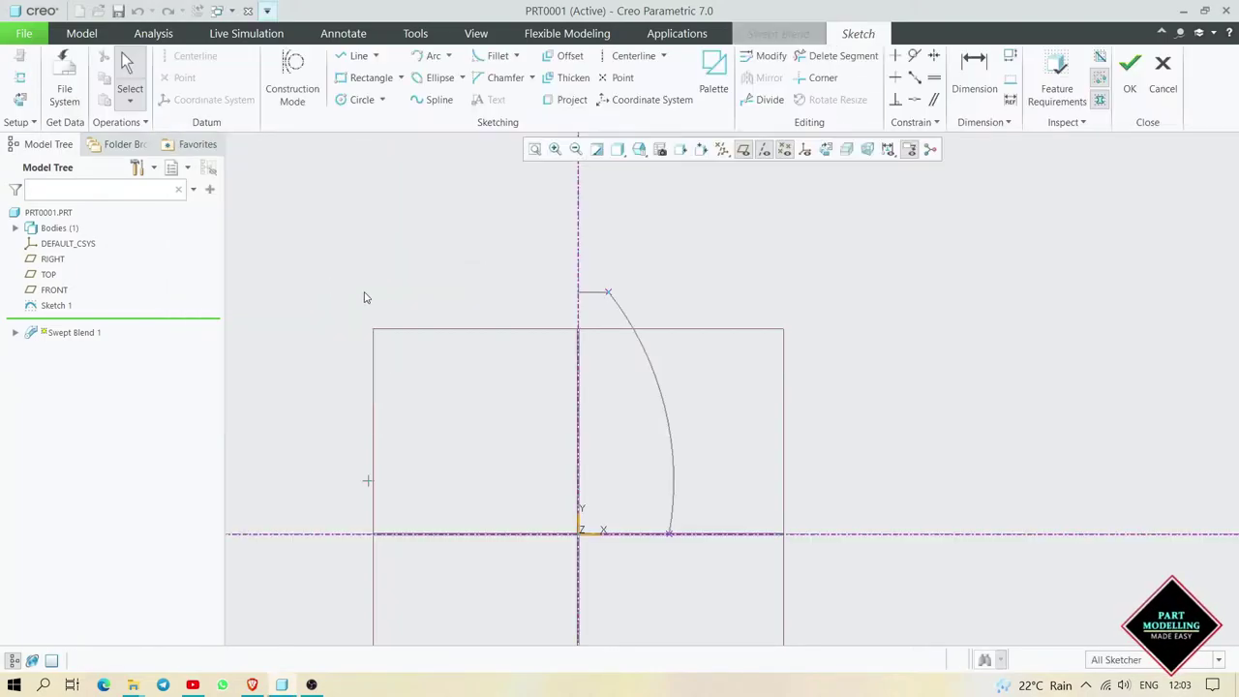
left_click(826, 151)
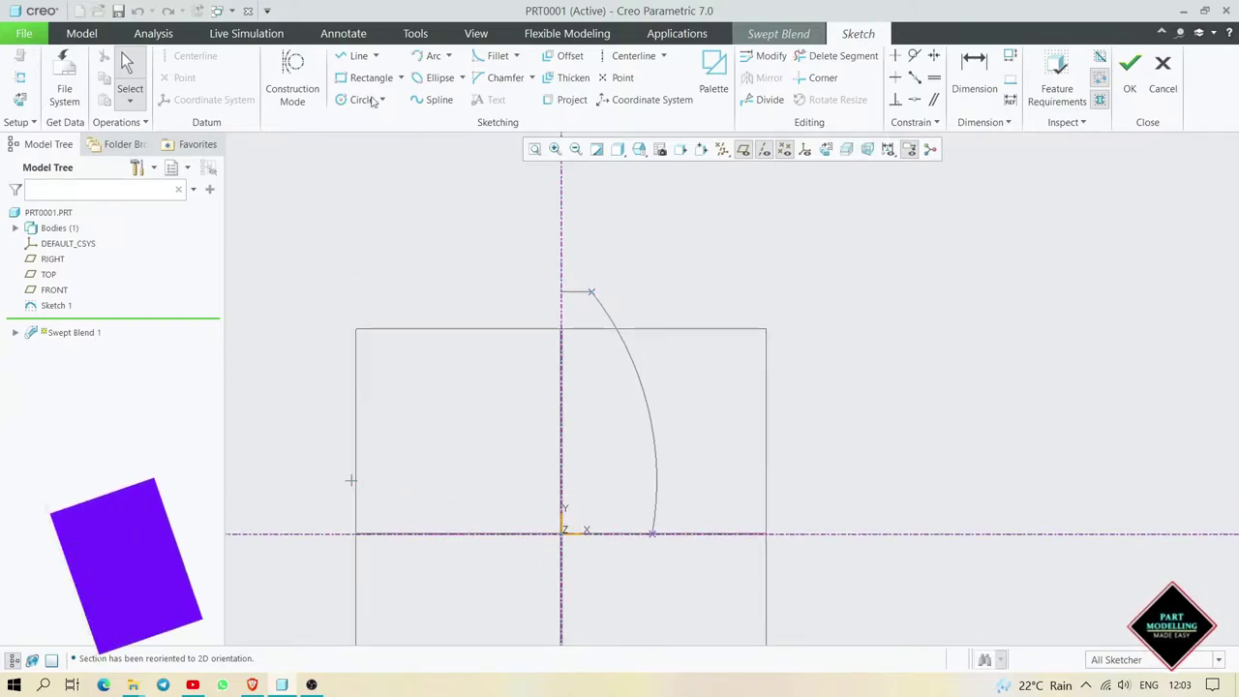
- Place Section 2's points, with the lower one 35 out from the axis
left_click(620, 78)
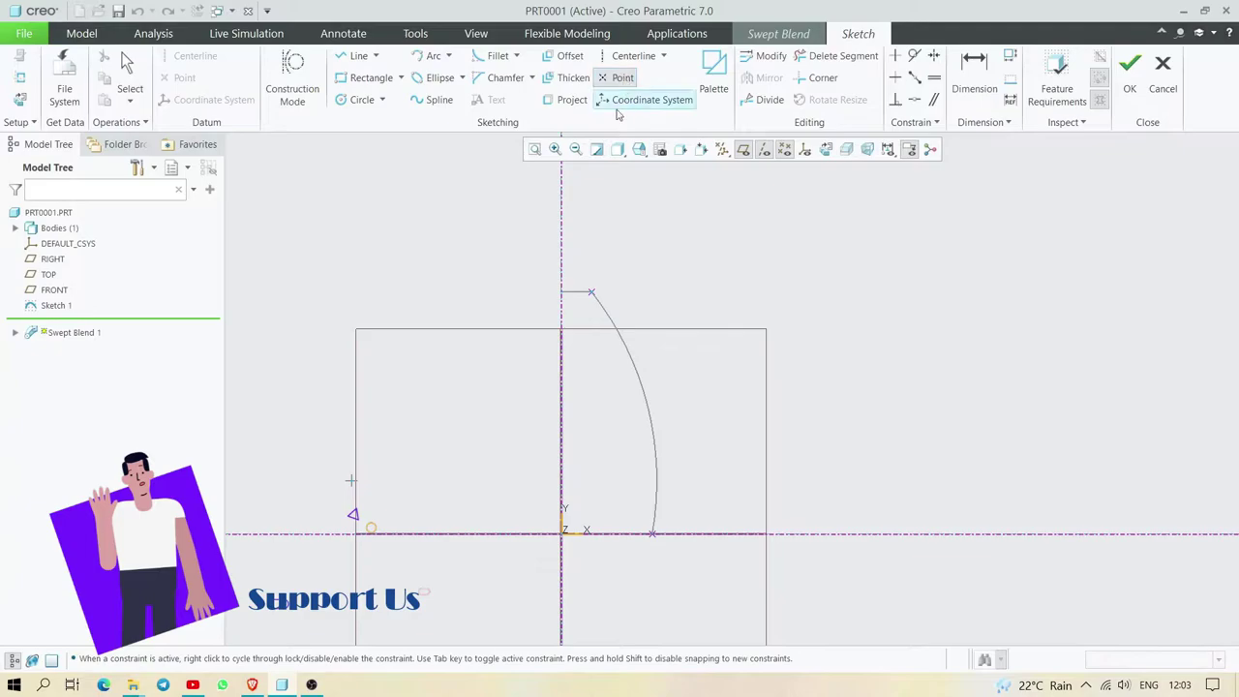
left_click(595, 314)
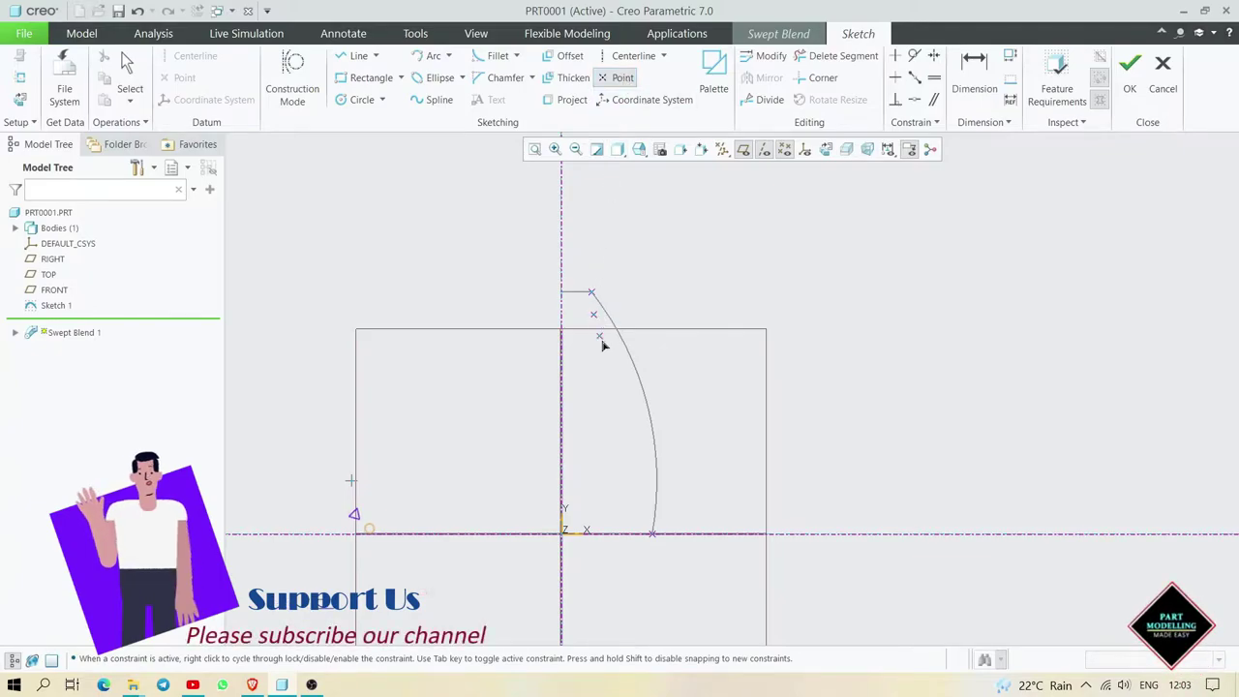
middle_click(640, 540)
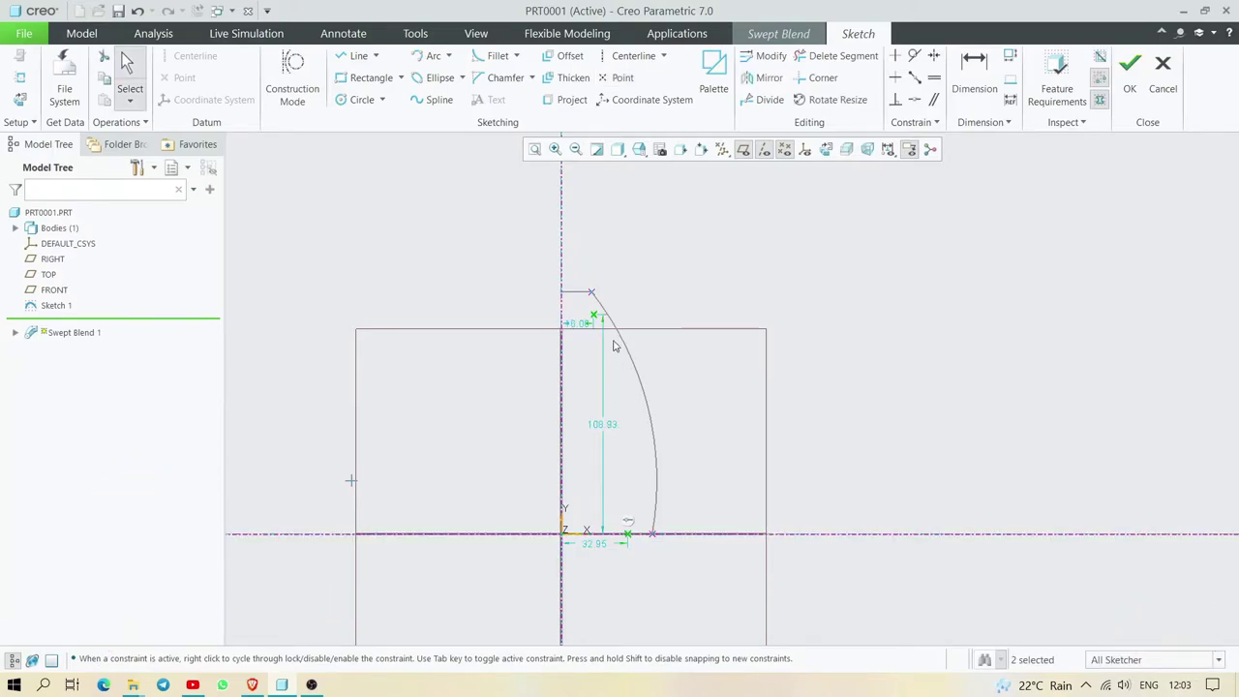
left_click(585, 329)
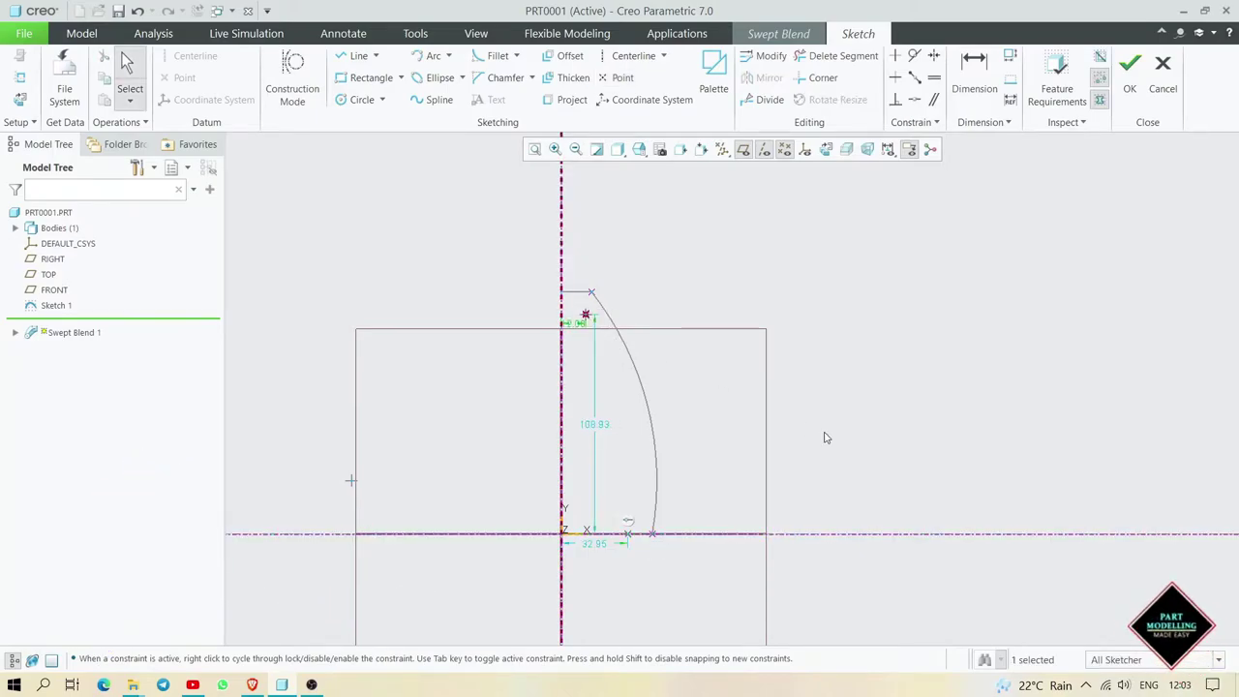
double_click(600, 547)
type("35")
- Join the points with an arc and a short top line, then finish Section 2
left_click(421, 58)
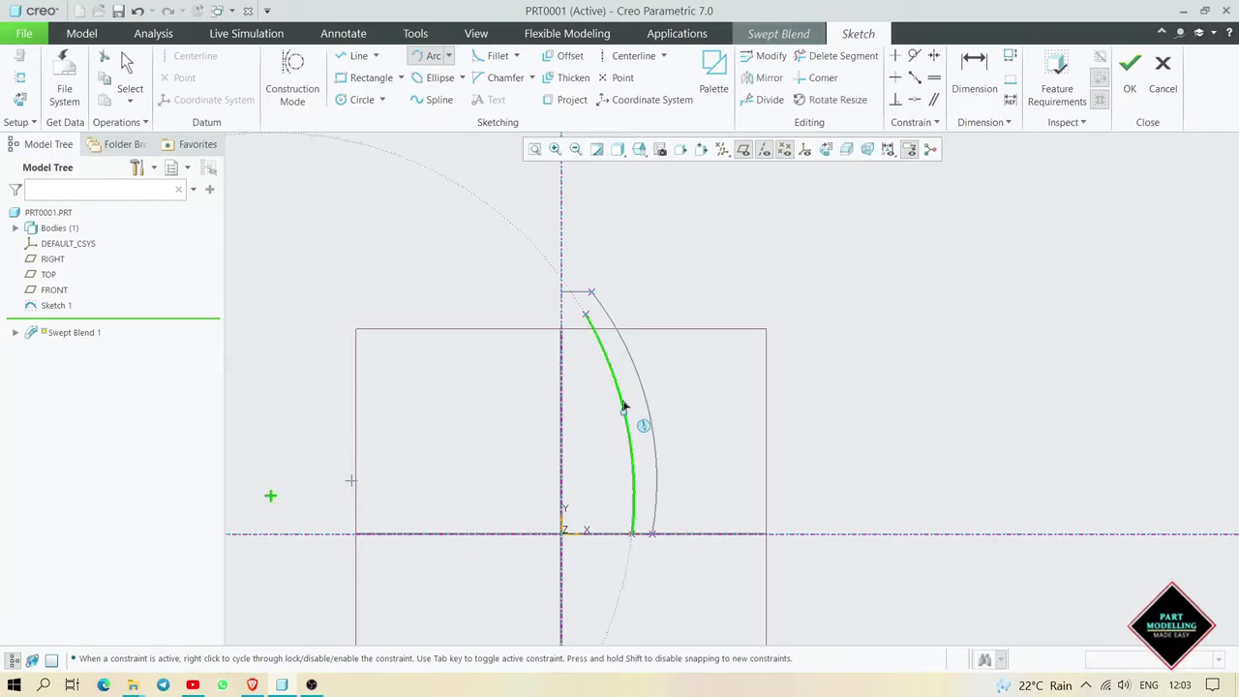
left_click(624, 406)
left_click(358, 56)
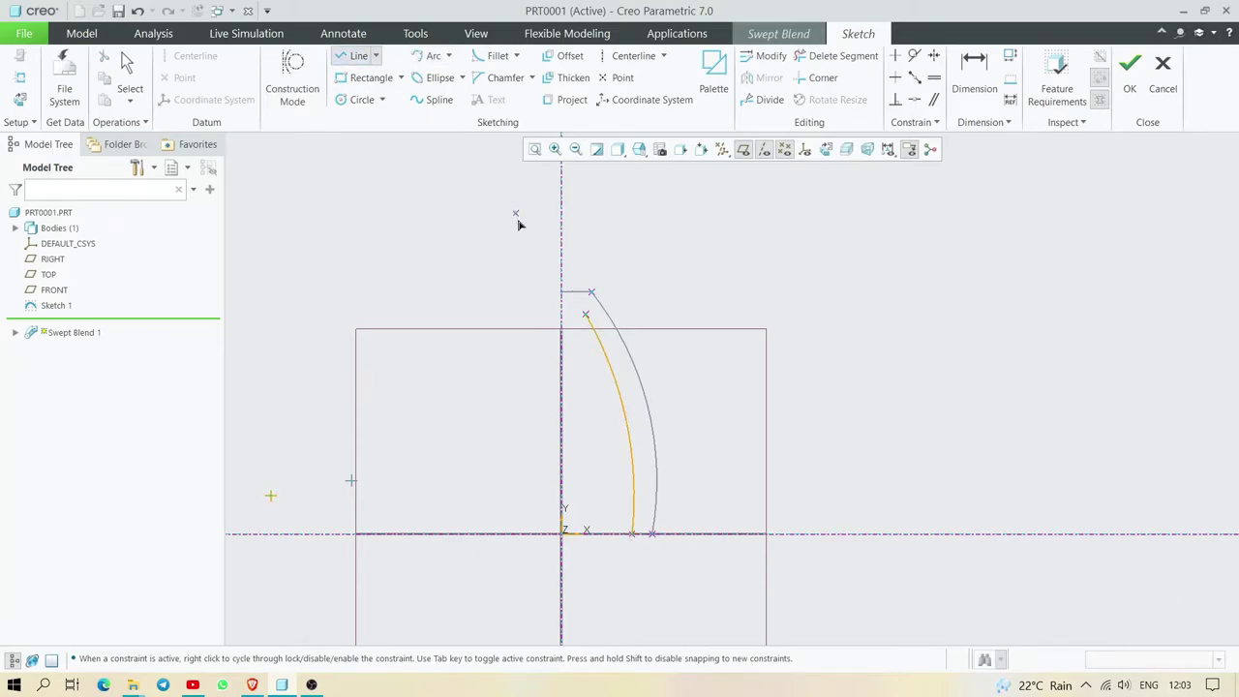
left_click(563, 315)
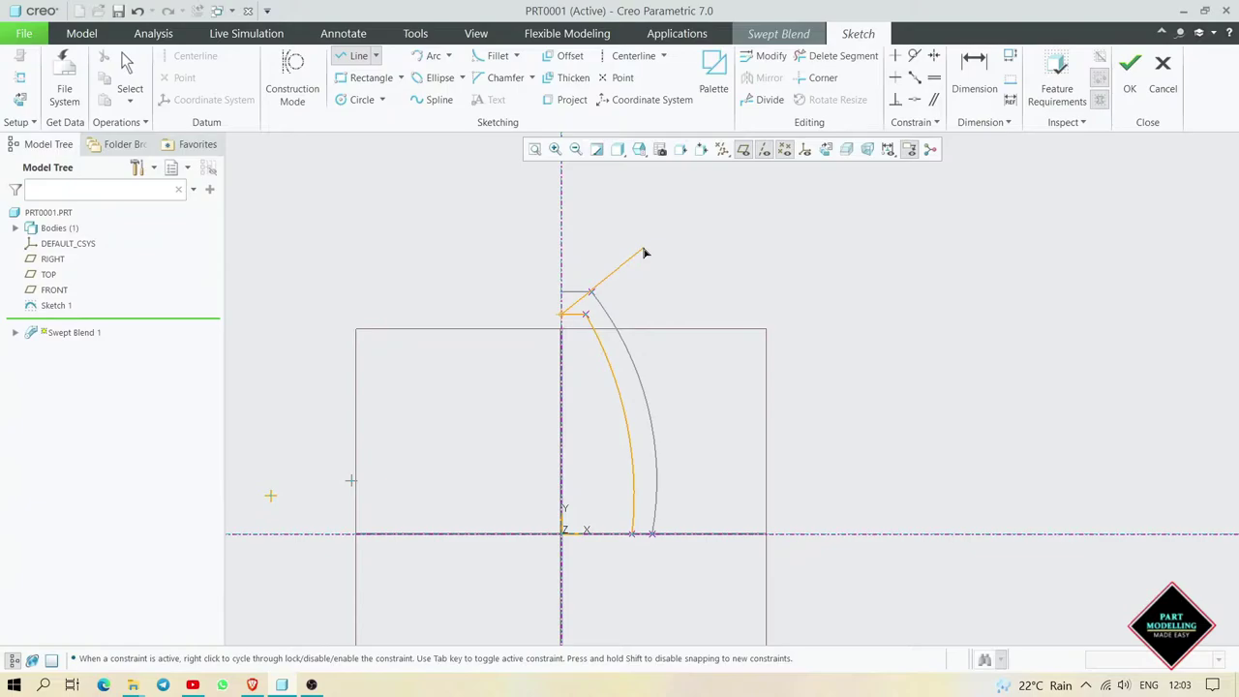
left_click(1130, 75)
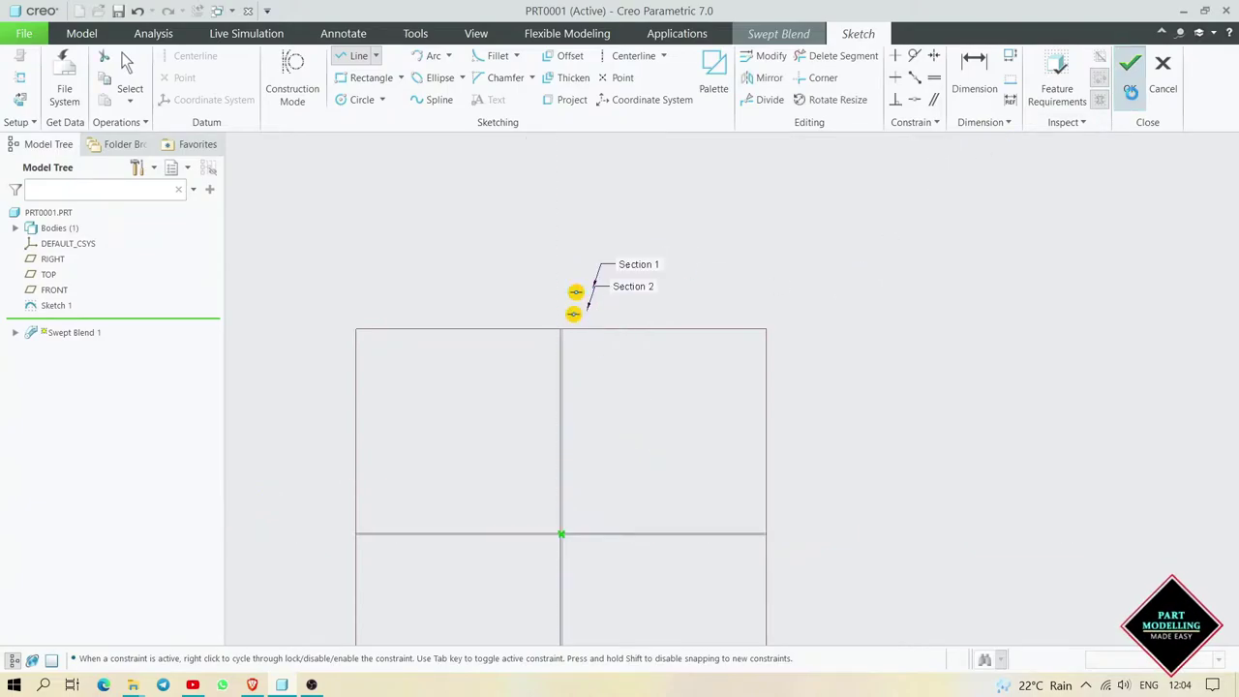
mouse_move(871, 415)
middle_mouse_down()
mouse_move(901, 462)
mouse_move(994, 456)
mouse_move(896, 510)
mouse_move(776, 474)
mouse_move(622, 461)
mouse_move(639, 458)
middle_mouse_up()
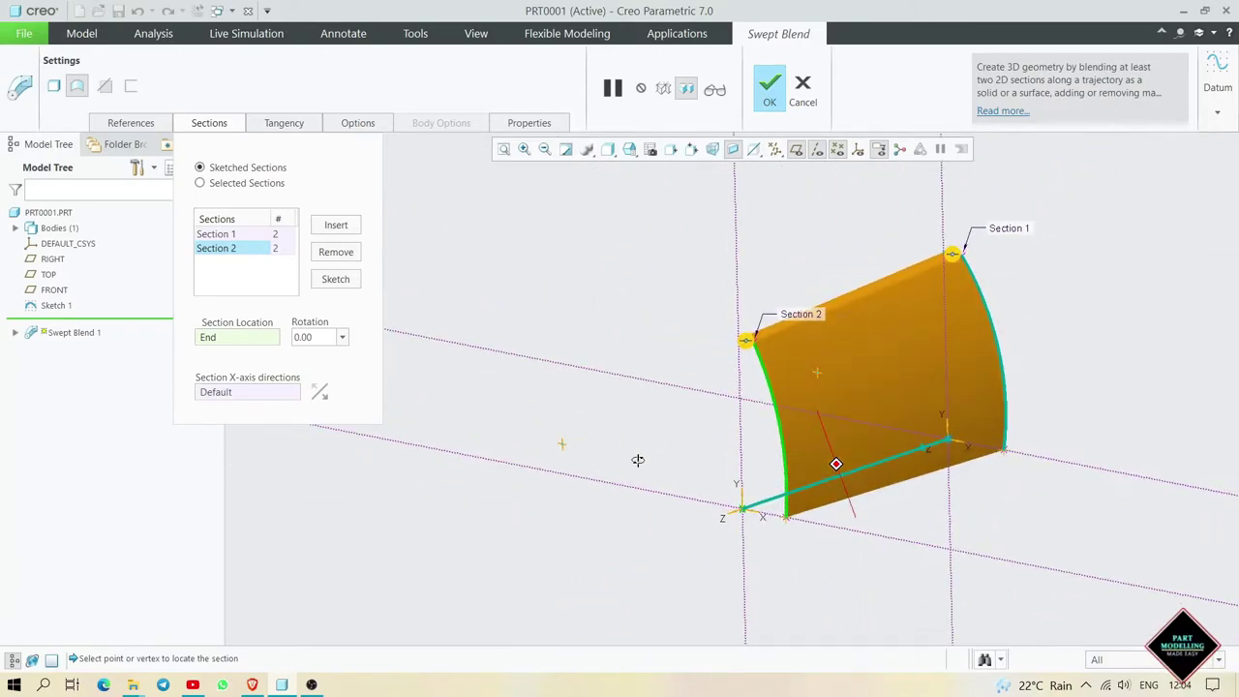
- Change Section 2's arc height from 108.93 to 75 and inspect the tapered preview
left_click(330, 280)
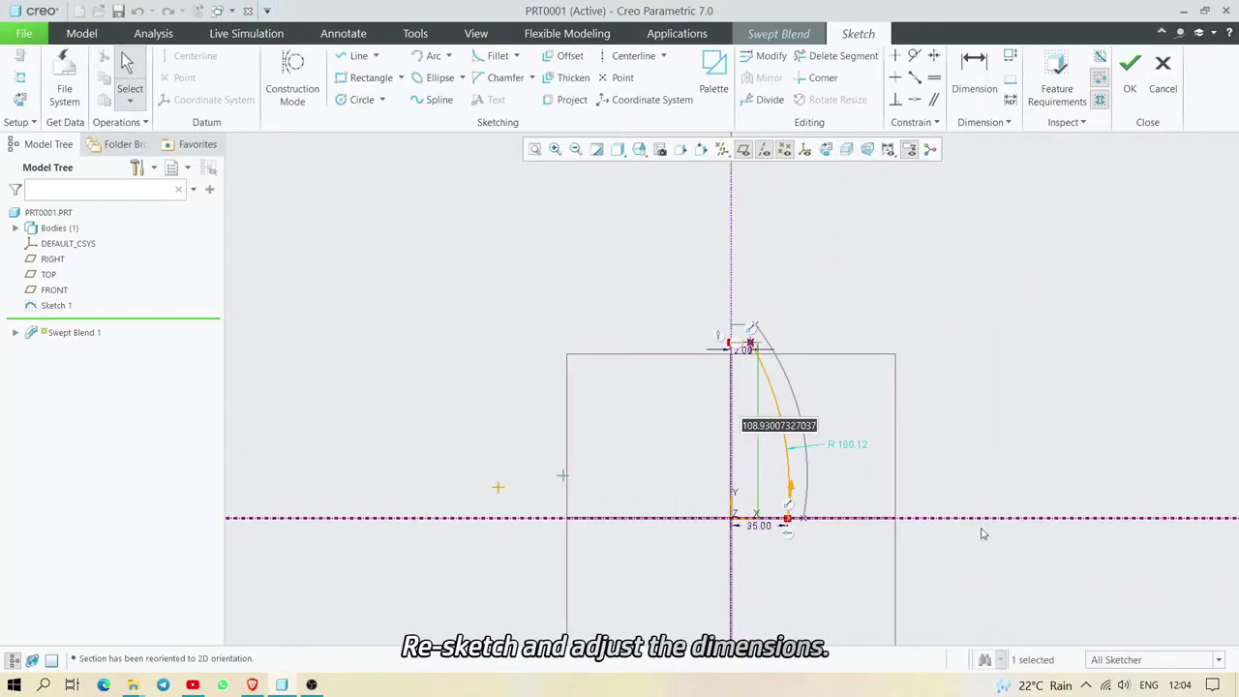
type("75")
key("Return")
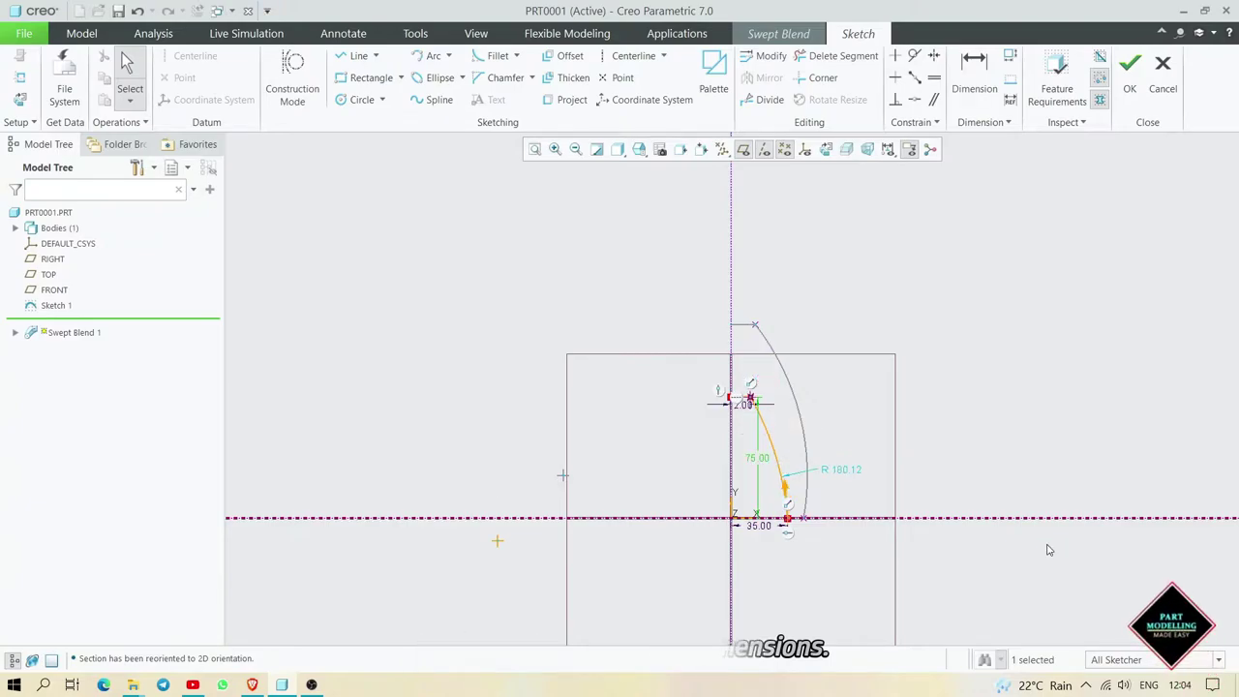
left_click(1130, 73)
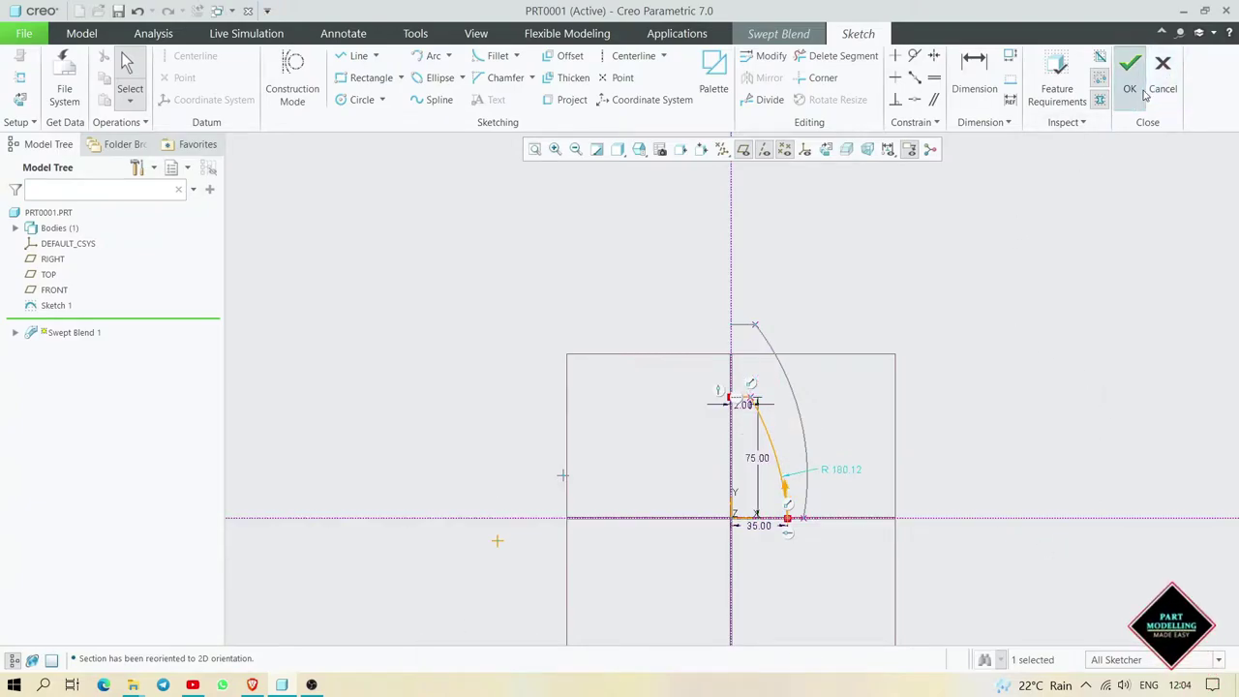
mouse_move(896, 436)
middle_mouse_down()
mouse_move(932, 461)
mouse_move(974, 435)
mouse_move(851, 435)
mouse_move(882, 448)
middle_mouse_up()
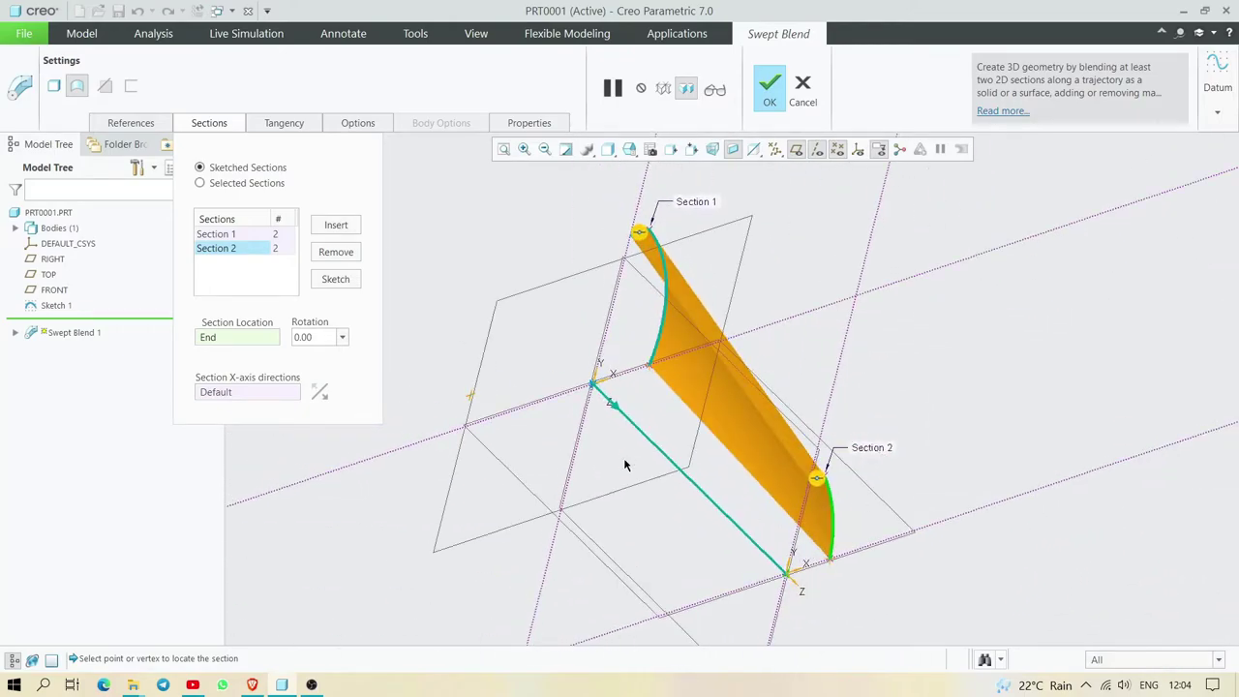
- Create datum point PNT0 at ratio 0.50 along the Sketch 1 trajectory
left_click(336, 224)
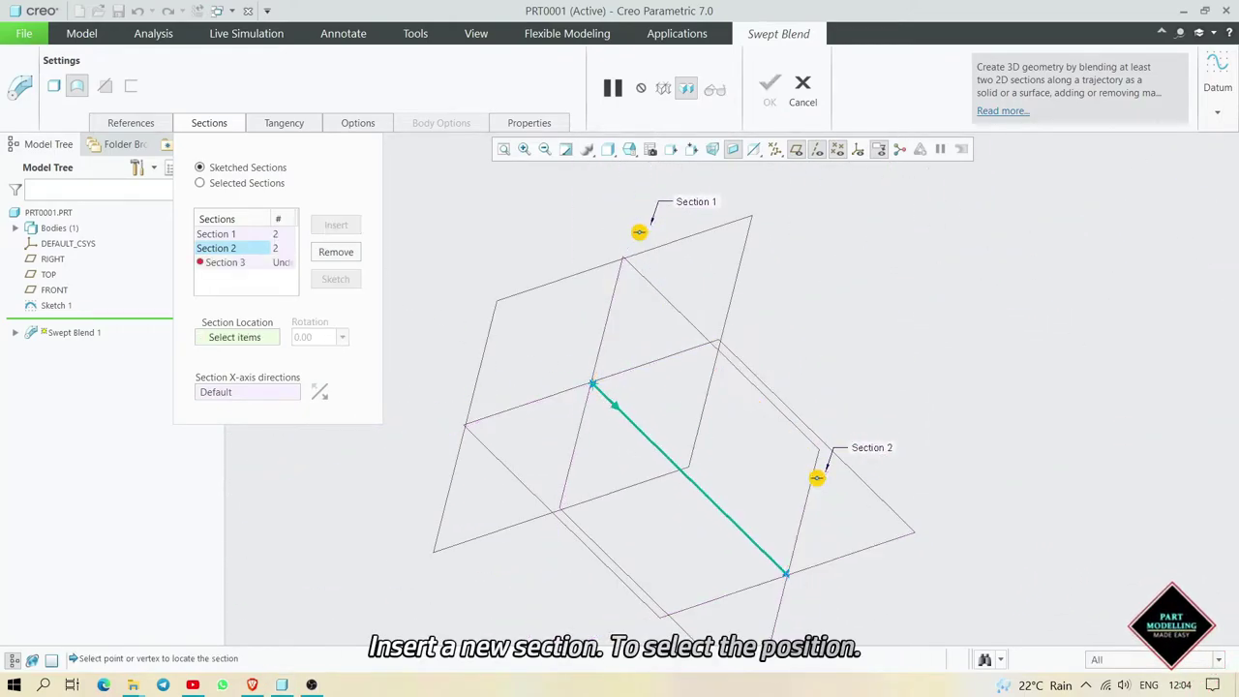
left_click(1216, 78)
left_click(1195, 164)
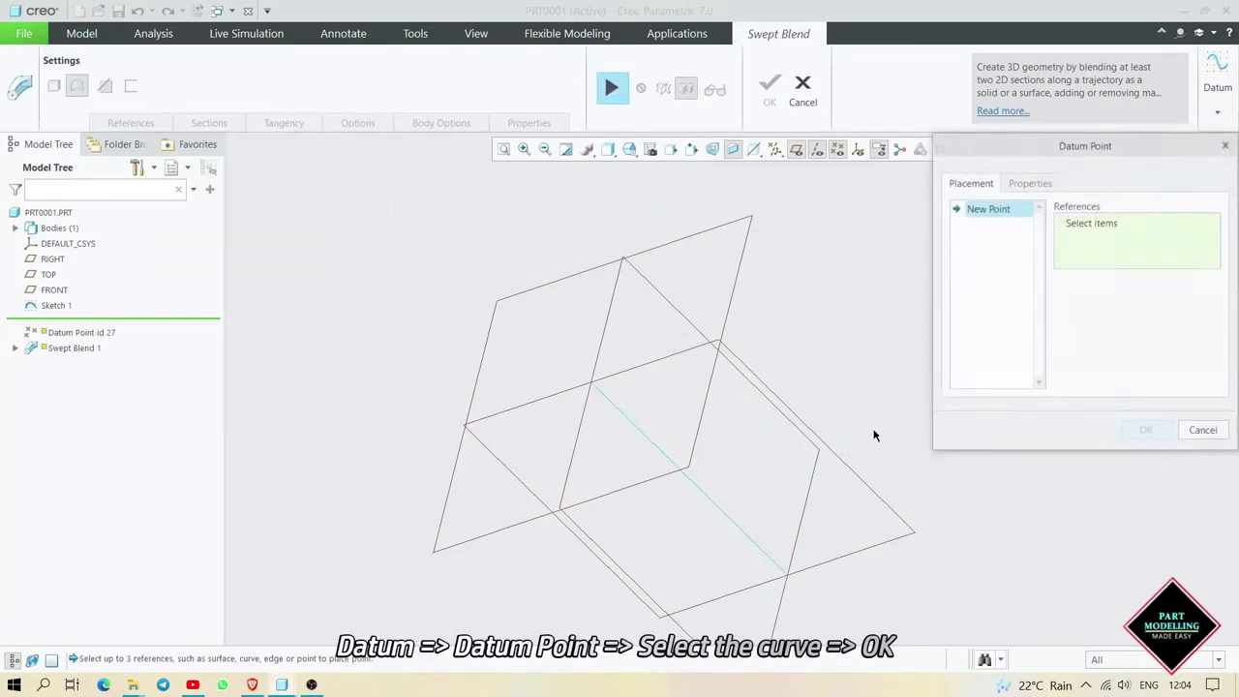
left_click(676, 468)
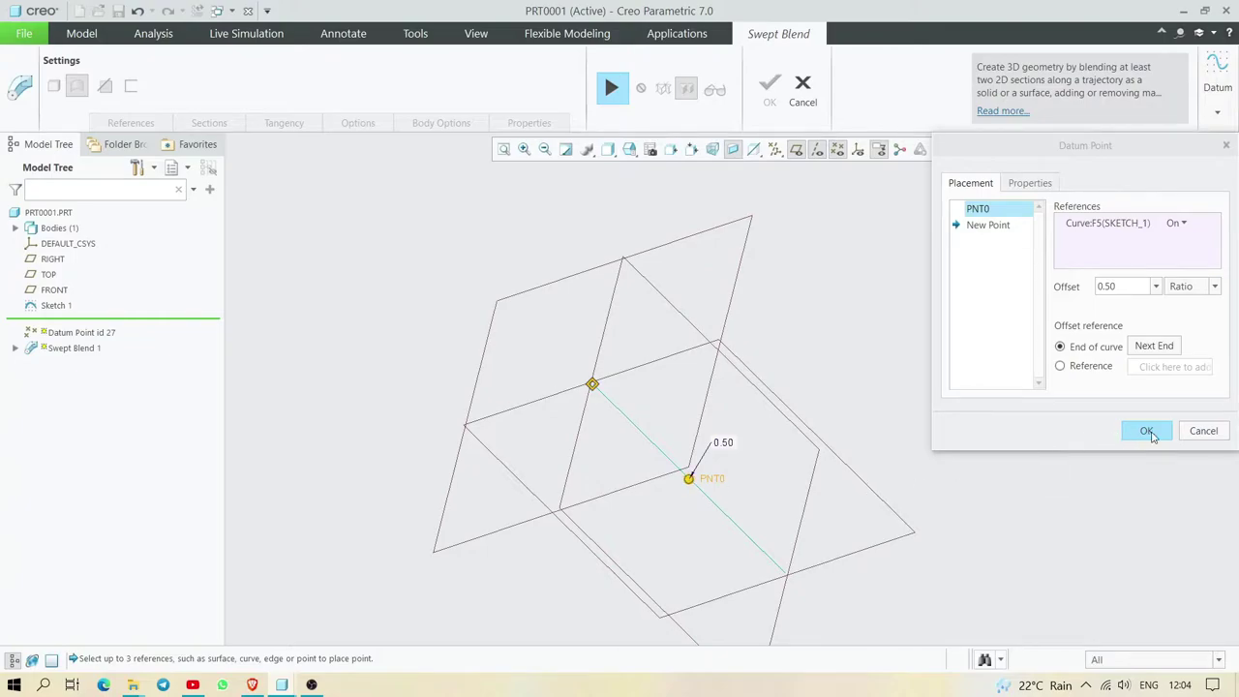
left_click(1148, 431)
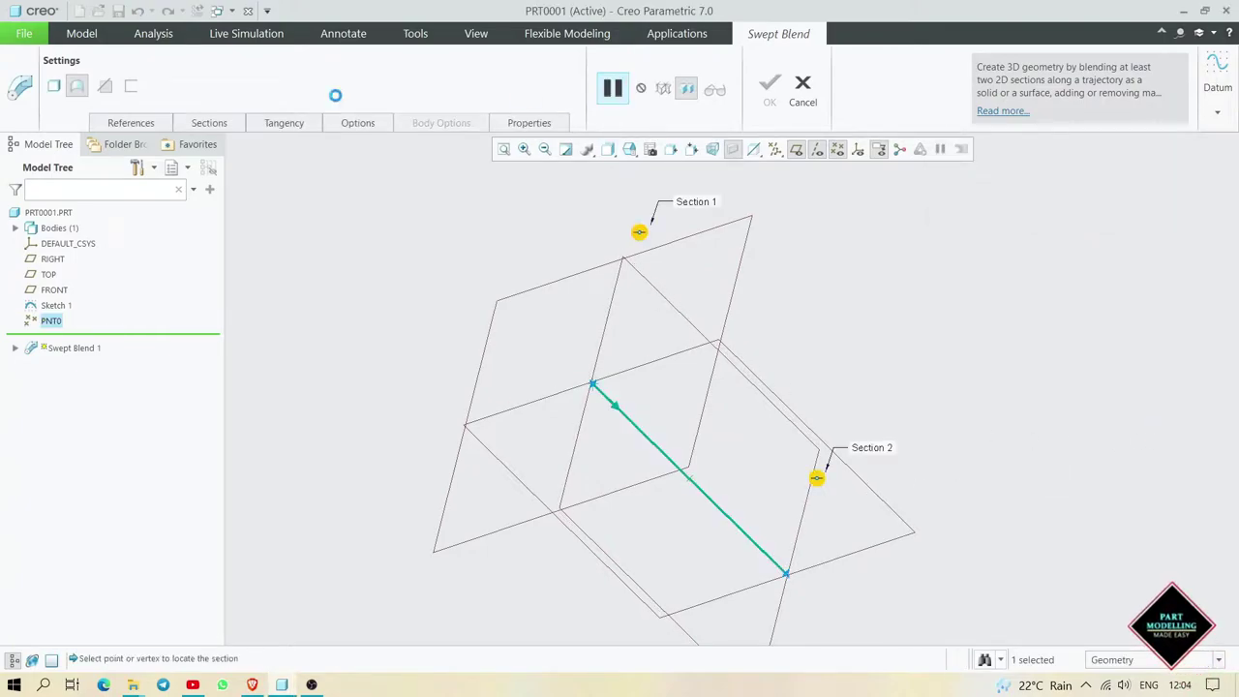
- Insert Section 3 located at PNT0 and open its sketch
left_click(217, 126)
left_click(232, 263)
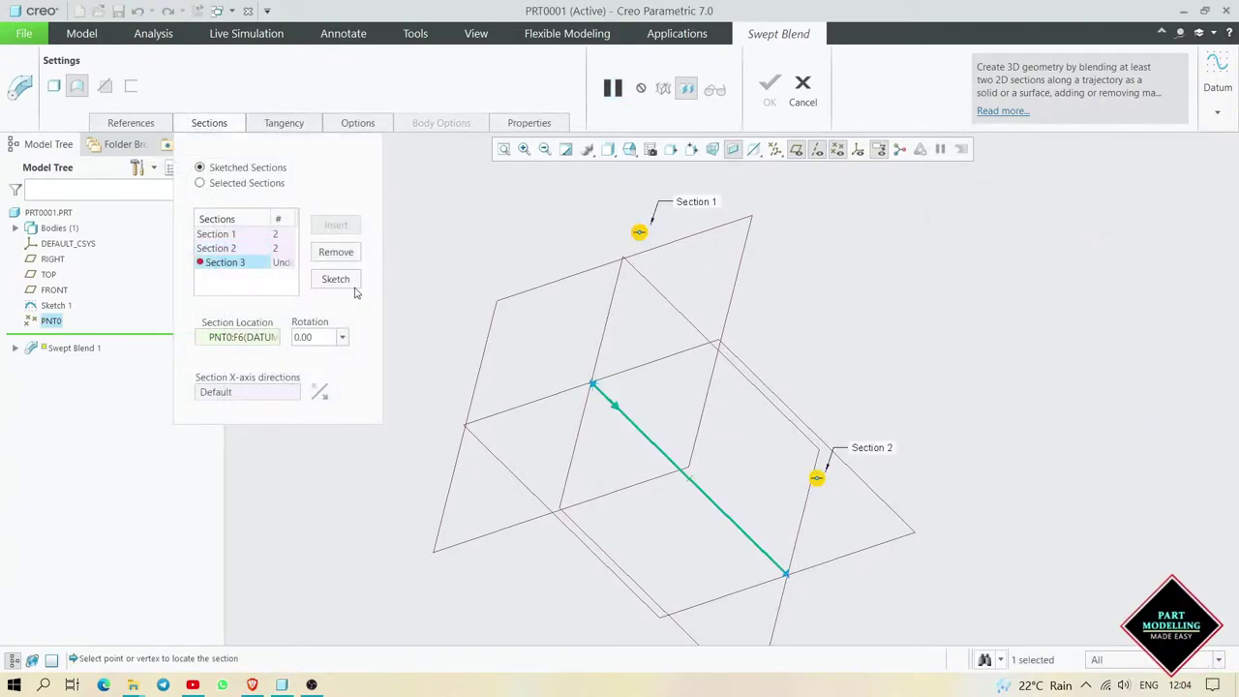
left_click(350, 279)
left_click(827, 151)
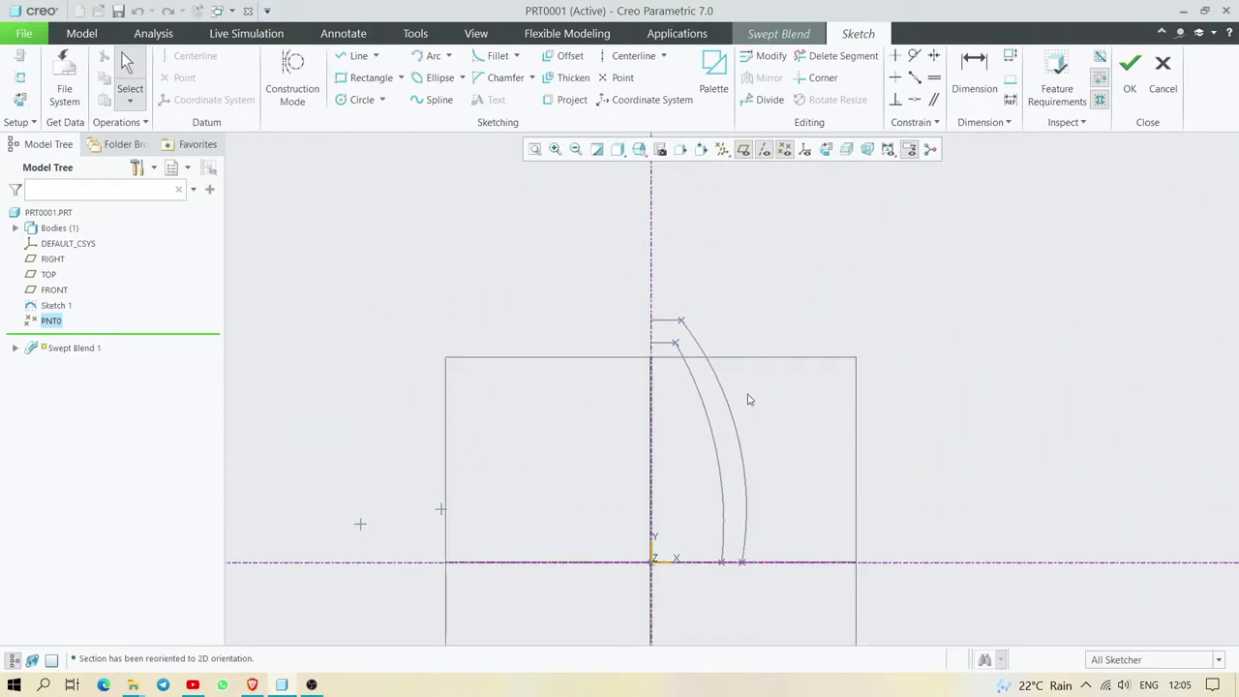
- Place Section 3's point 45 out from the axis and 125 high
left_click(622, 78)
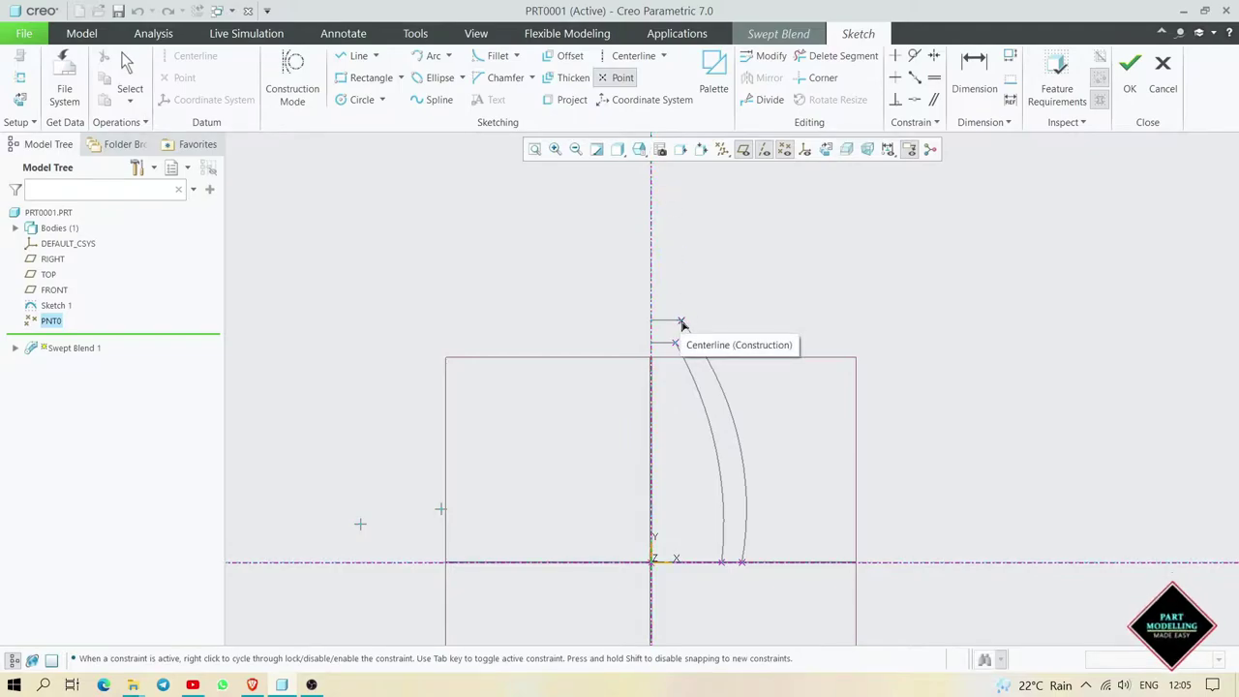
left_click(740, 564)
middle_click(572, 525)
type("45")
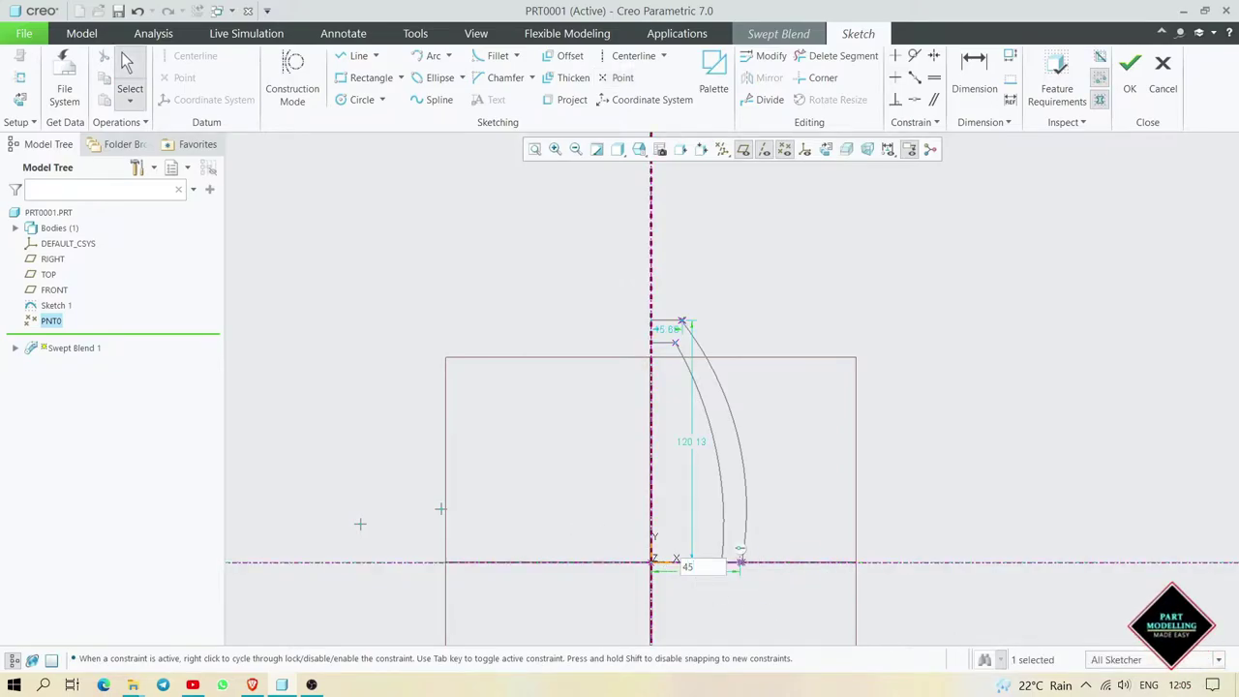
key("Return")
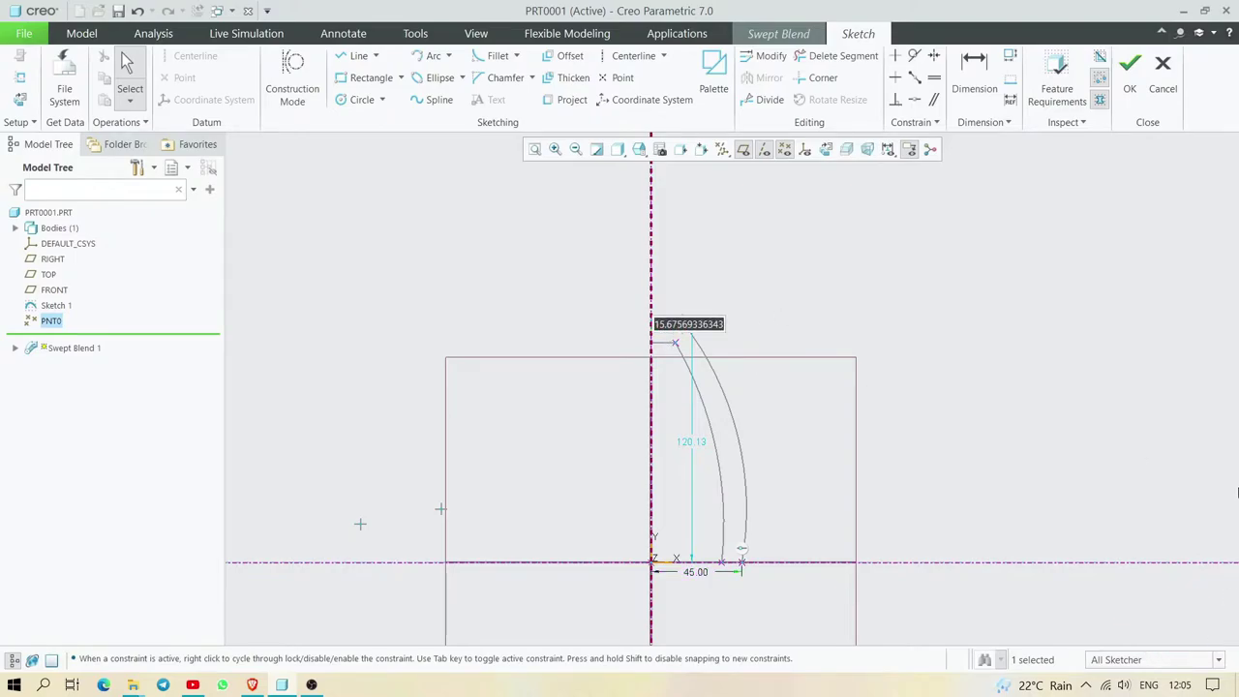
type("10")
key("Return")
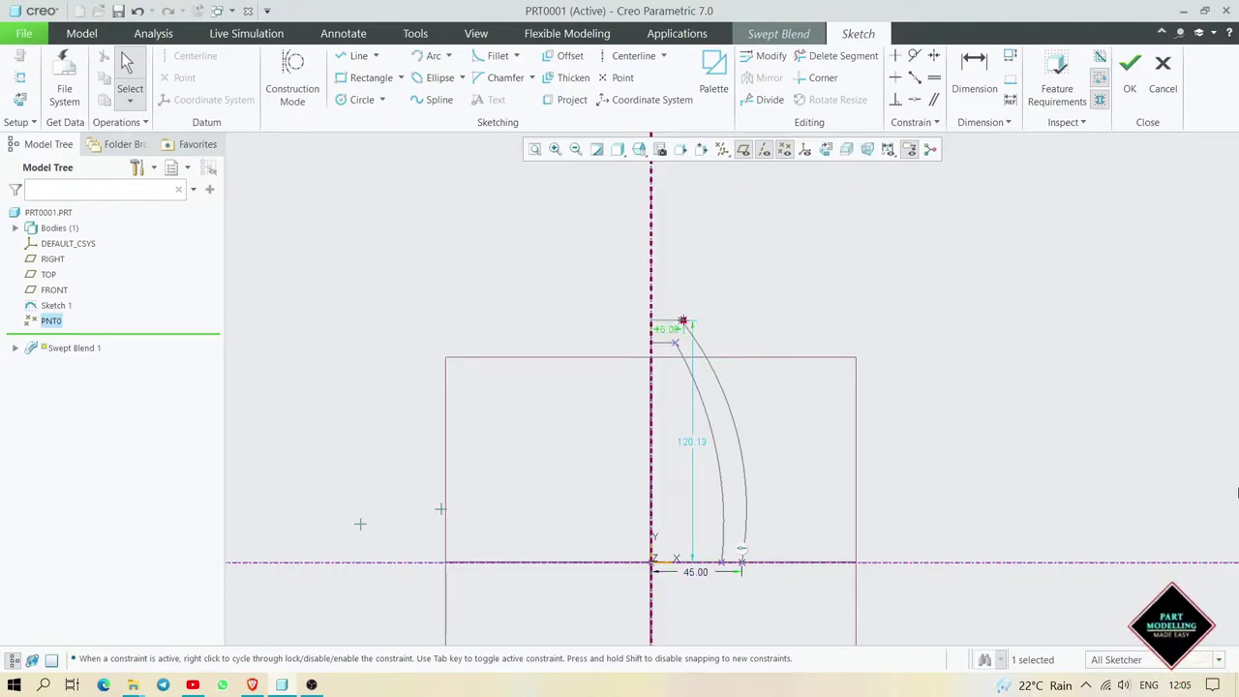
double_click(702, 442)
type("125")
key("Return")
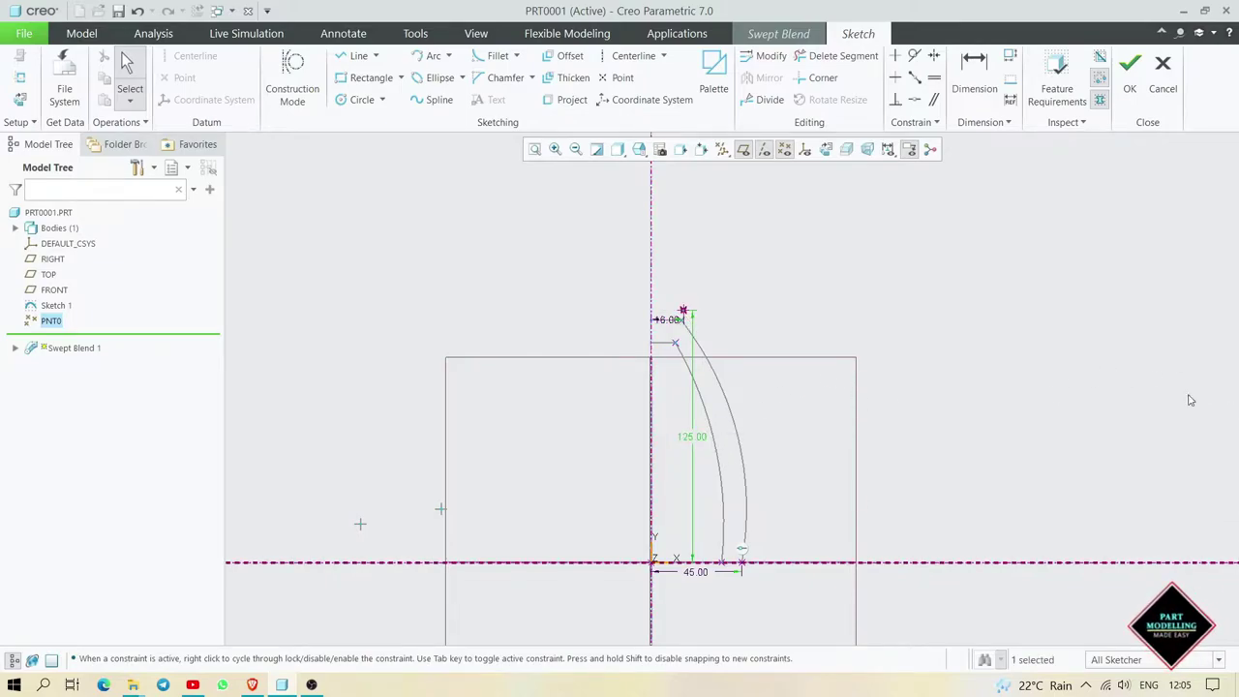
- Draw an arc up to the point plus an 8 top line, and accept the section
left_click(416, 57)
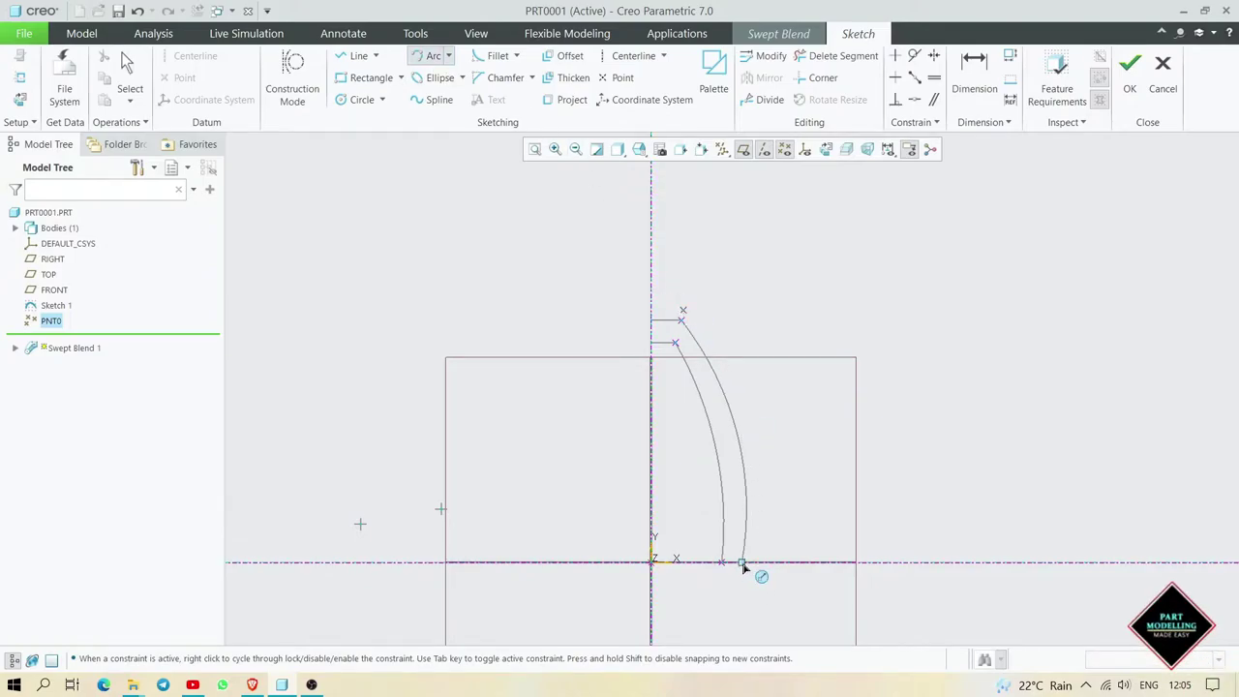
left_click(751, 467)
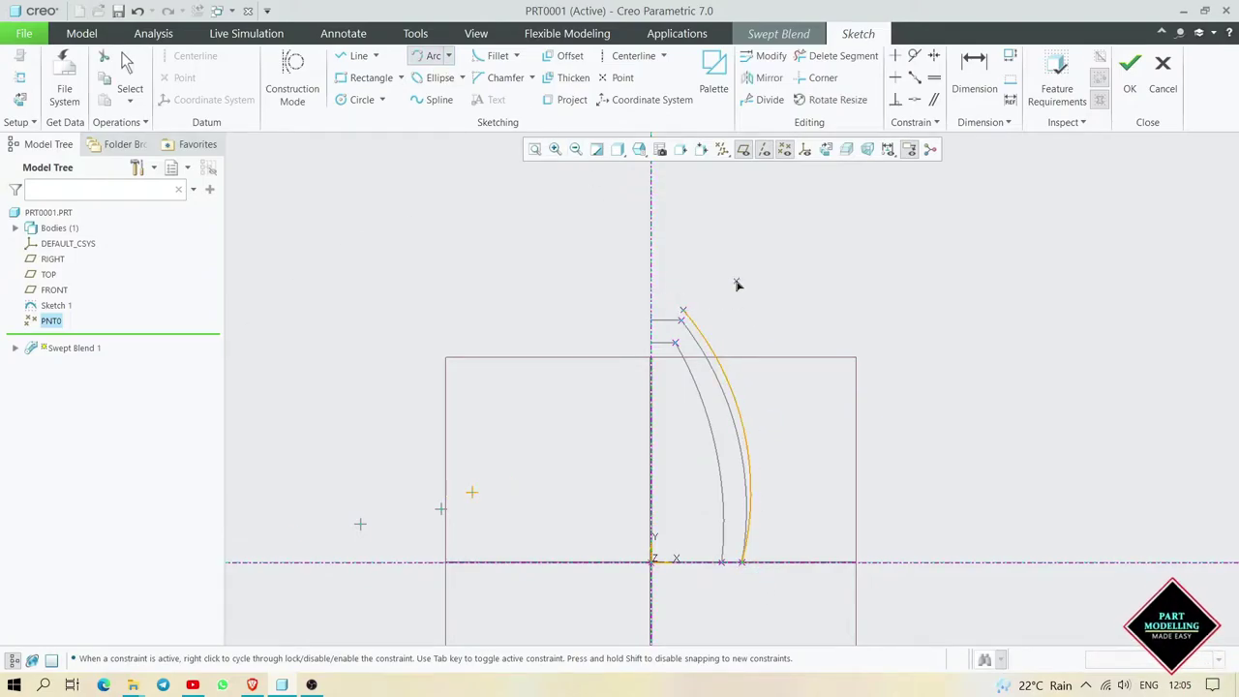
left_click(340, 55)
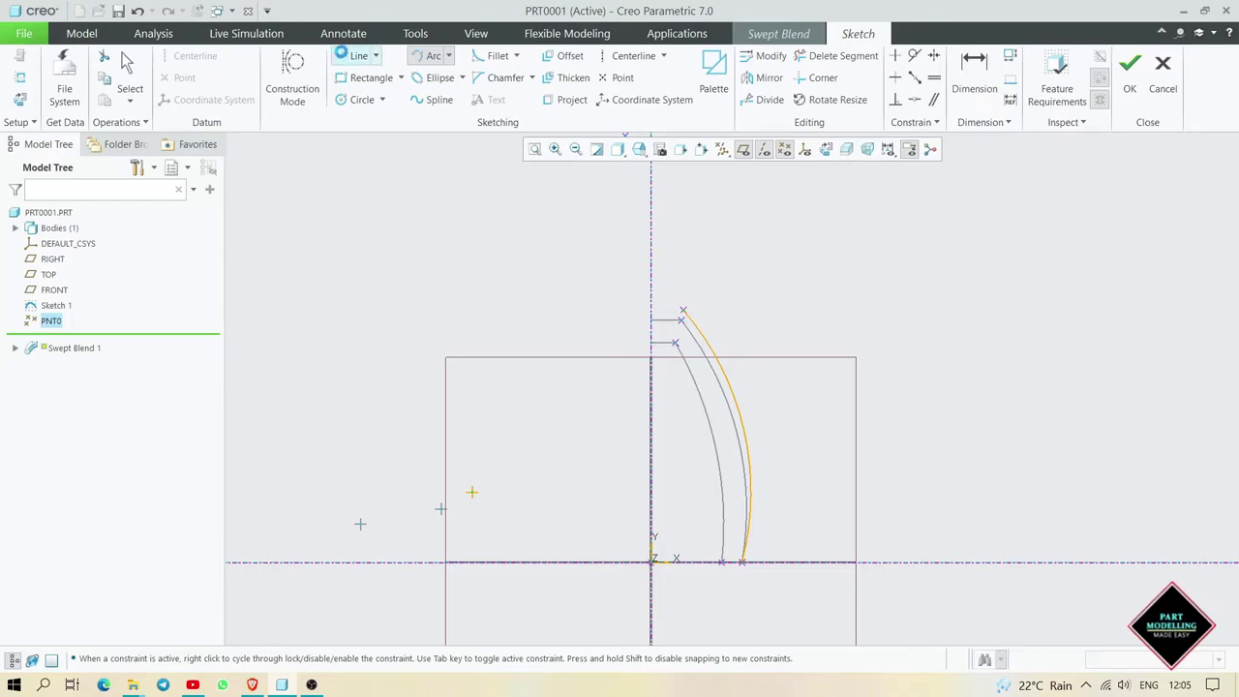
left_click(684, 312)
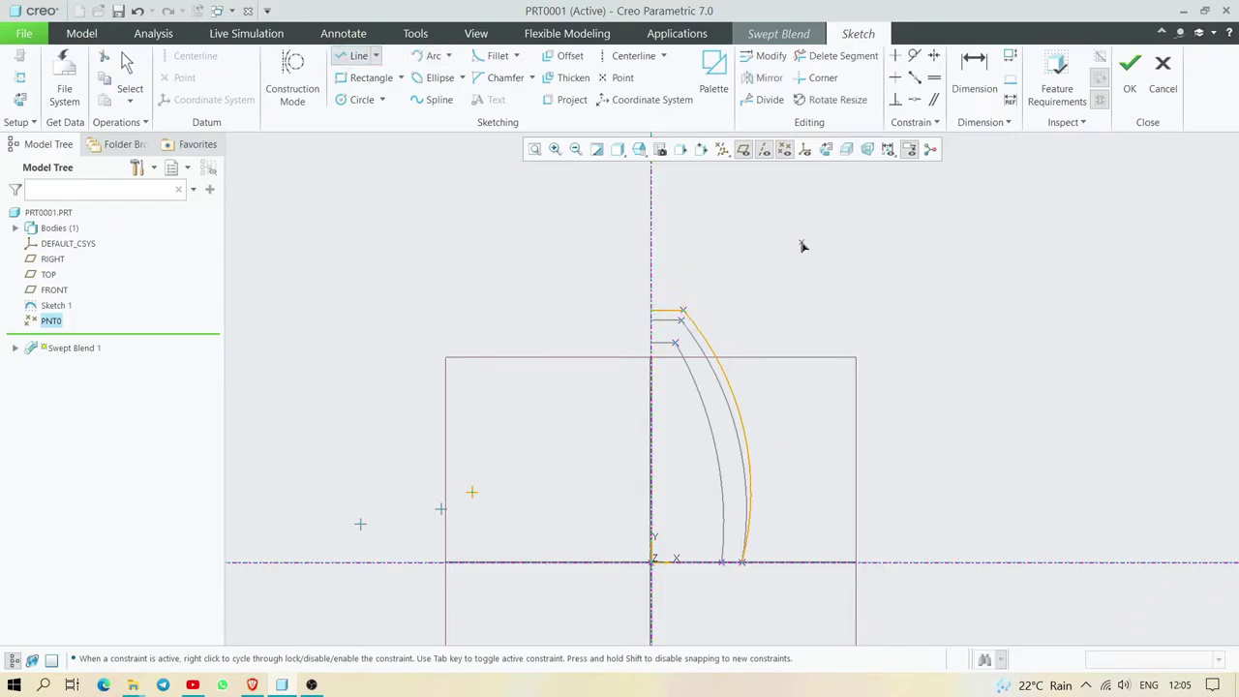
left_click(1130, 63)
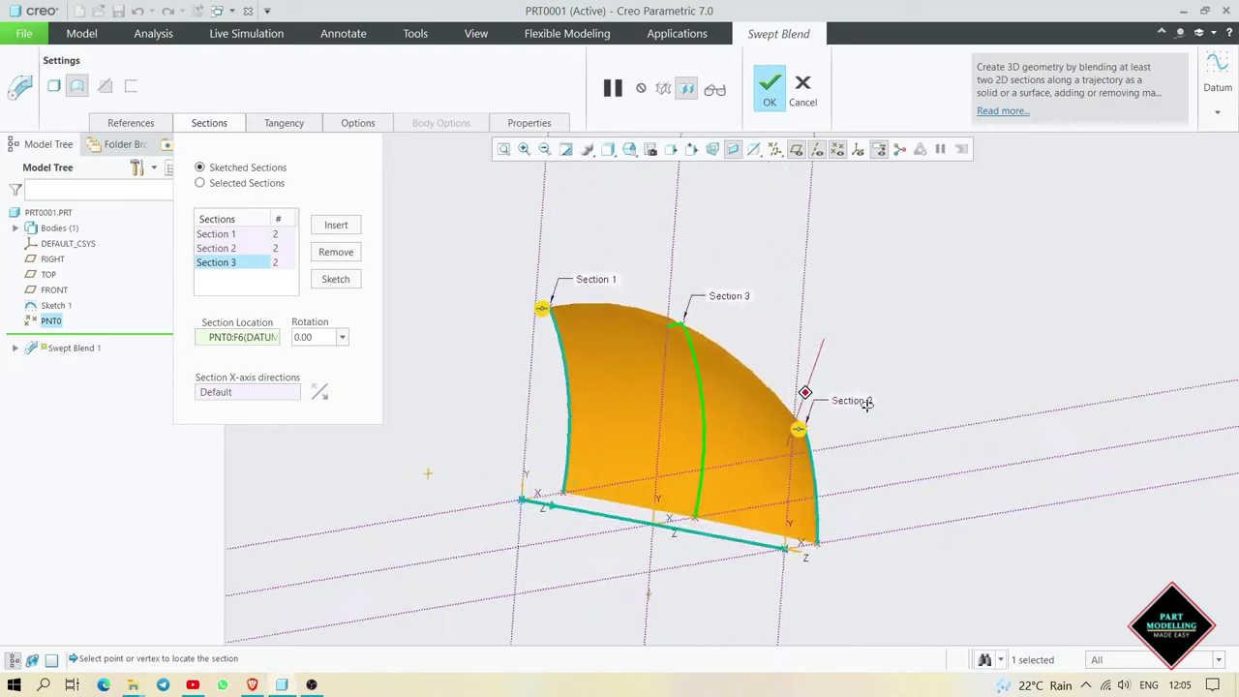
- Complete Swept Blend 1 as a finished three-section surface
mouse_move(867, 405)
middle_mouse_down()
mouse_move(766, 478)
mouse_move(843, 429)
mouse_move(804, 390)
middle_mouse_up()
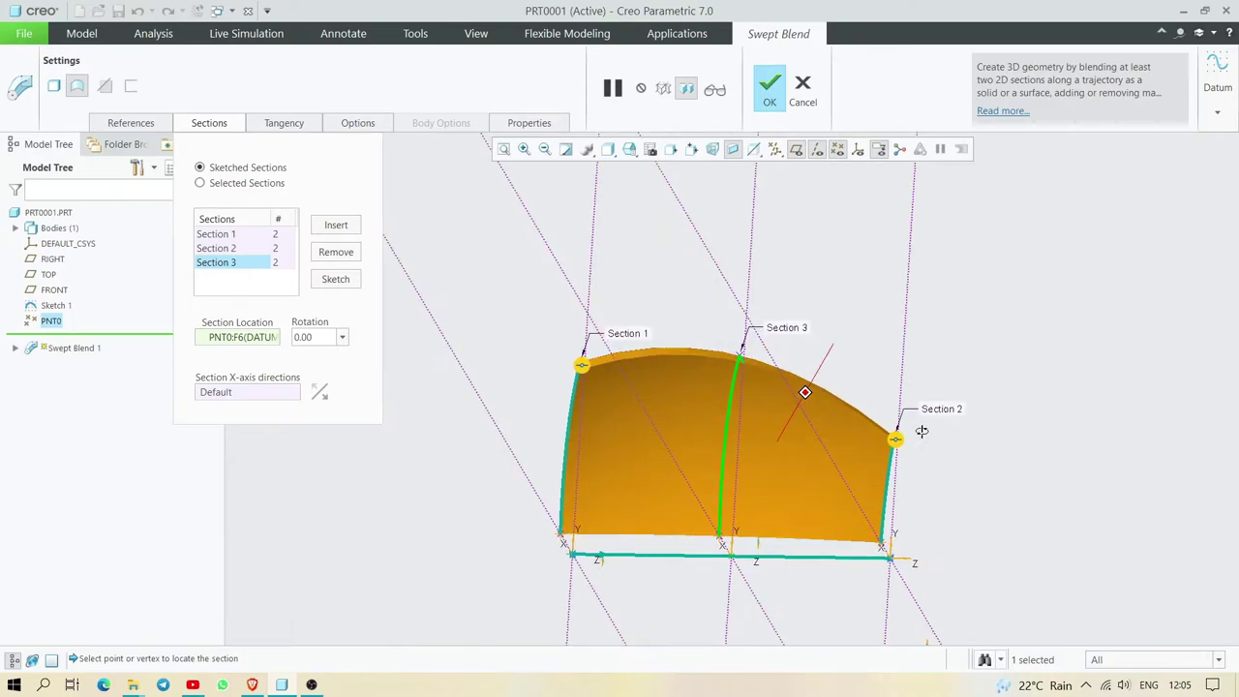
left_click(774, 89)
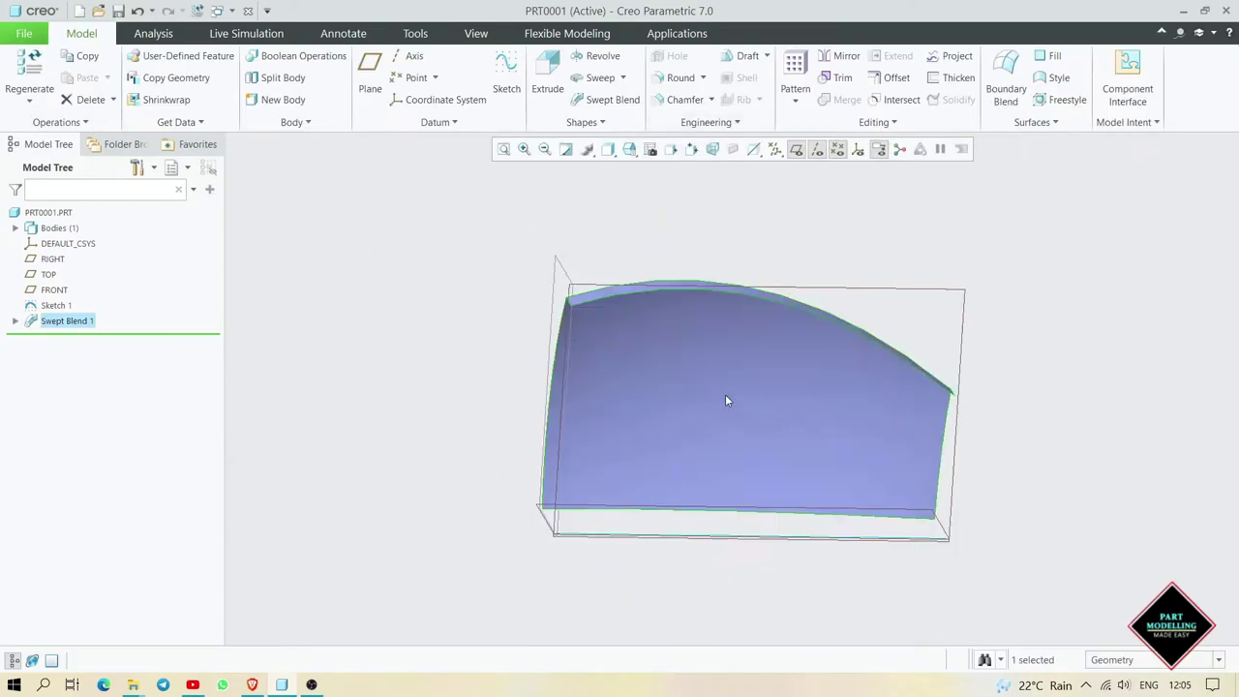
mouse_move(726, 400)
middle_mouse_down()
mouse_move(879, 423)
mouse_move(671, 420)
mouse_move(727, 454)
middle_mouse_up()
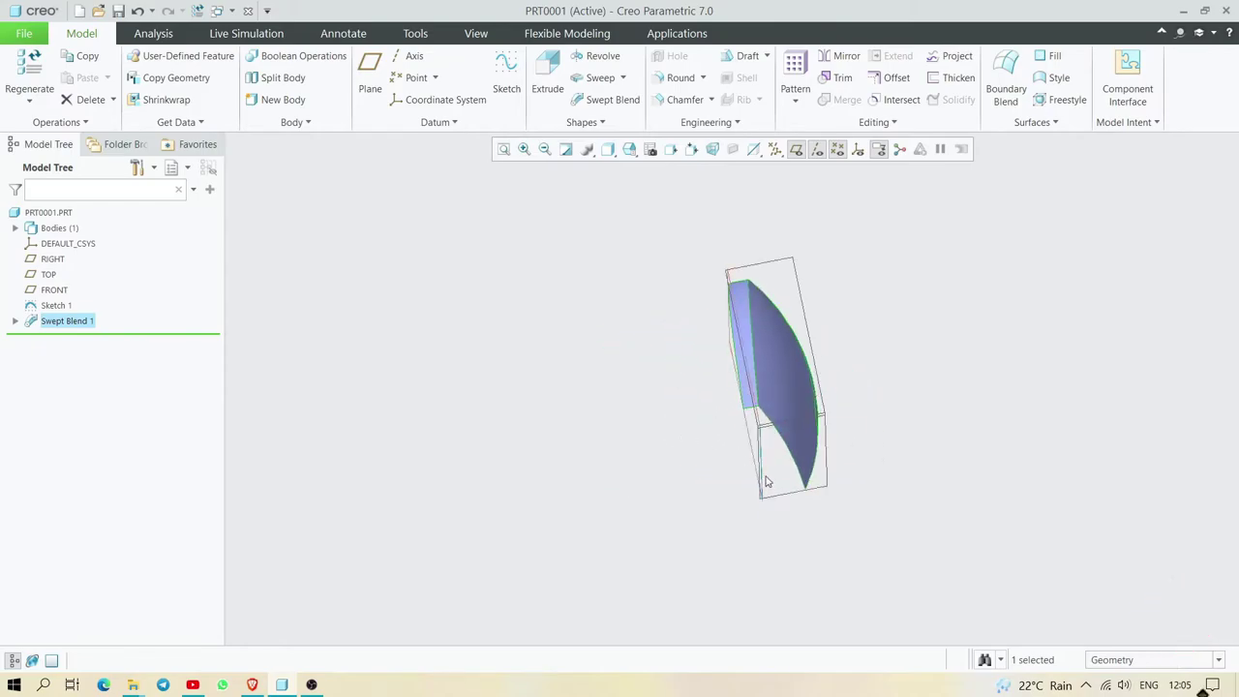
left_click(764, 480)
mouse_move(841, 446)
middle_mouse_down()
mouse_move(885, 412)
mouse_move(874, 451)
middle_mouse_up()
scroll(774, 406, "up", 3)
- Hide Sketch 1 and start a new Extrude feature
right_click(54, 305)
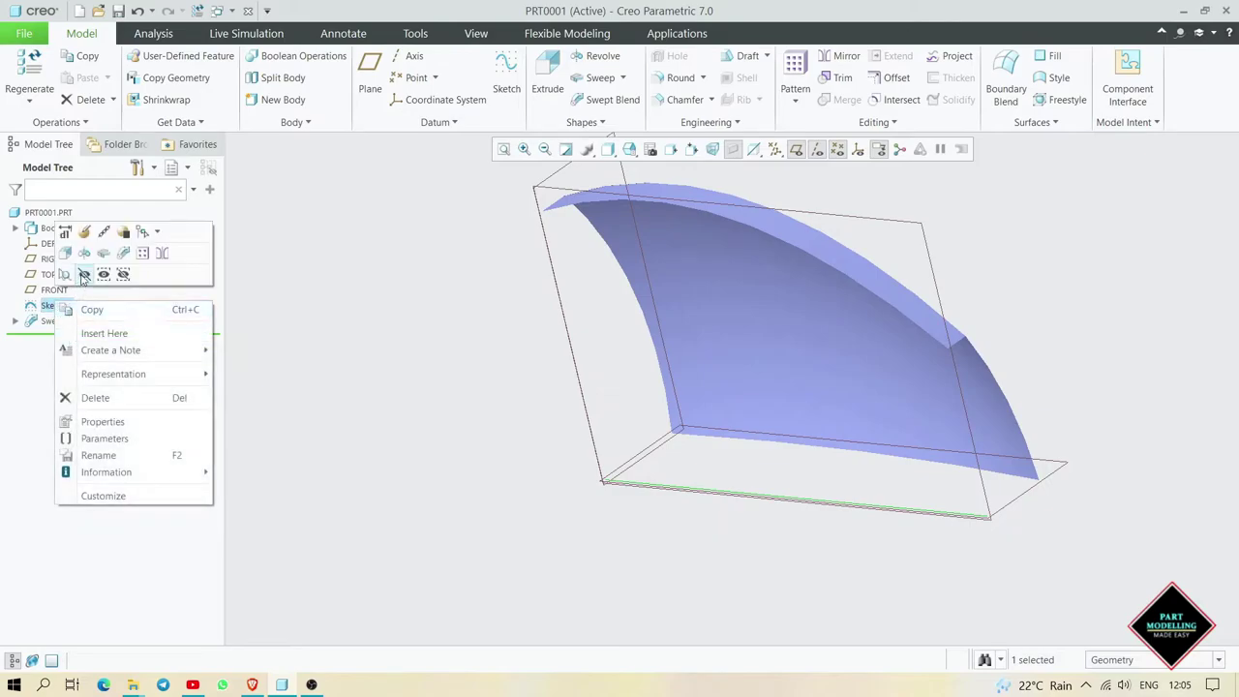
left_click(84, 274)
scroll(726, 465, "down", 3)
mouse_move(727, 465)
middle_mouse_down()
mouse_move(804, 423)
mouse_move(783, 423)
mouse_move(835, 423)
mouse_move(706, 498)
middle_mouse_up()
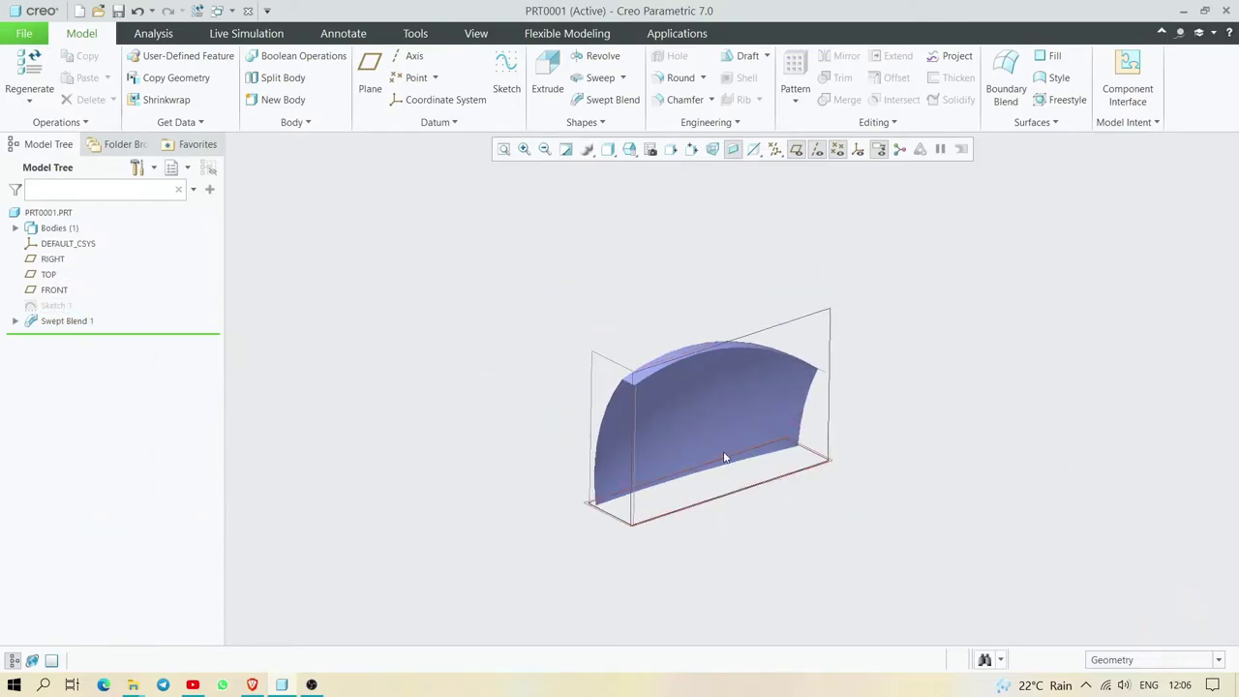
mouse_move(724, 457)
middle_mouse_down()
mouse_move(697, 461)
mouse_move(699, 476)
middle_mouse_up()
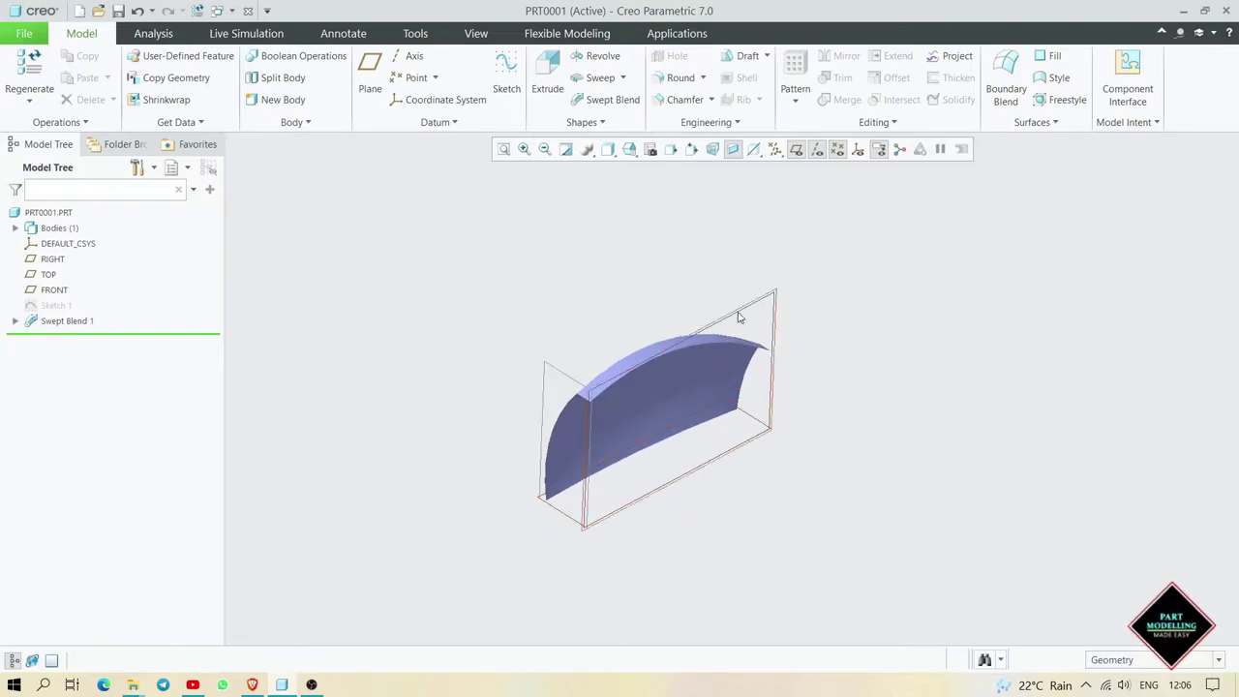
left_click(547, 73)
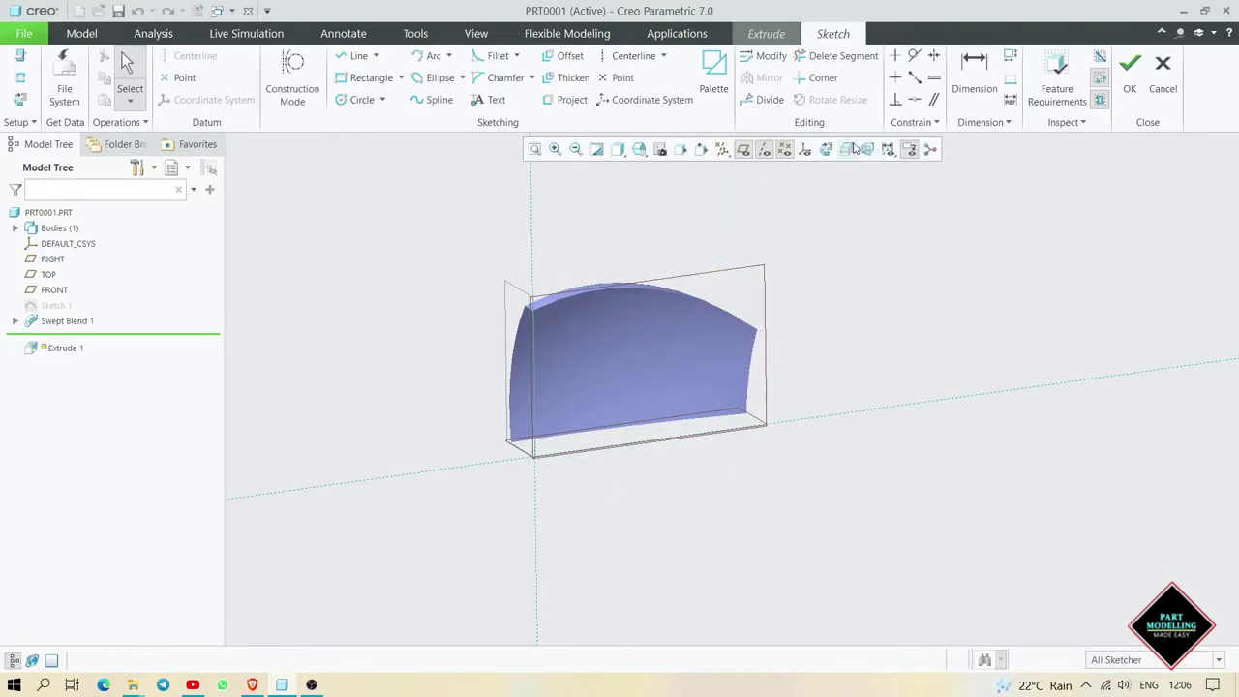
- Orient the sketch plane flat to the screen and draw the two slanted side lines
left_click(852, 148)
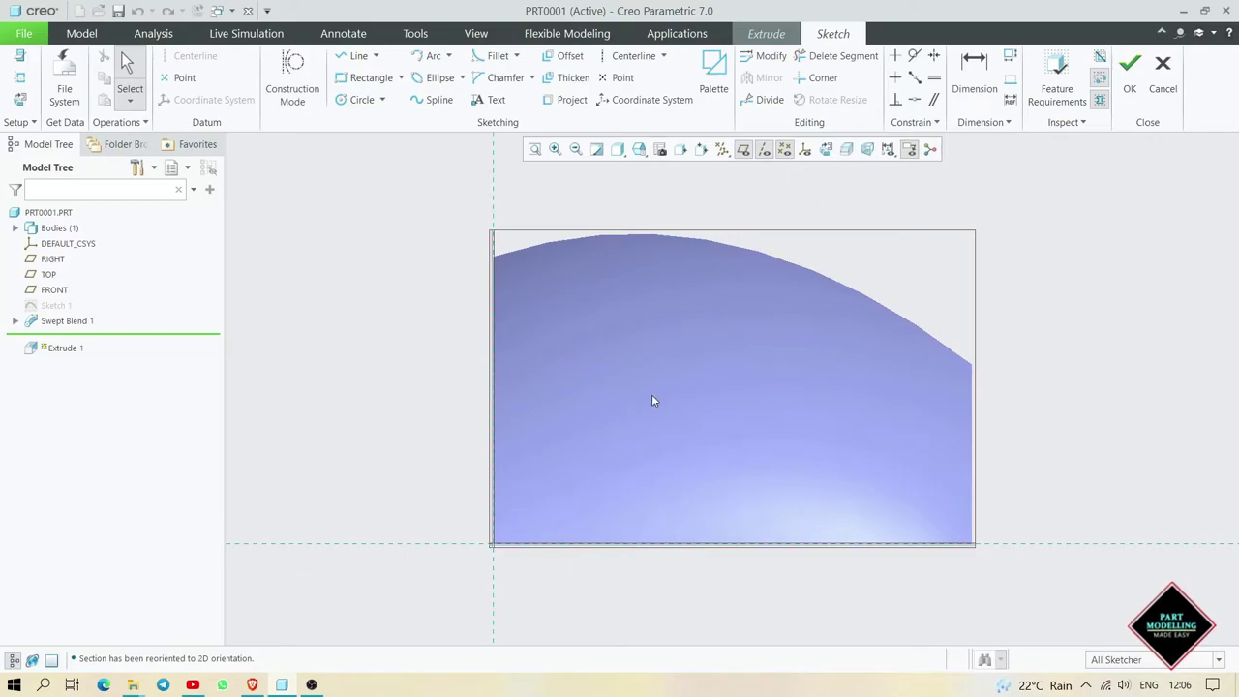
scroll(651, 398, "down", 1)
scroll(652, 398, "down", 1)
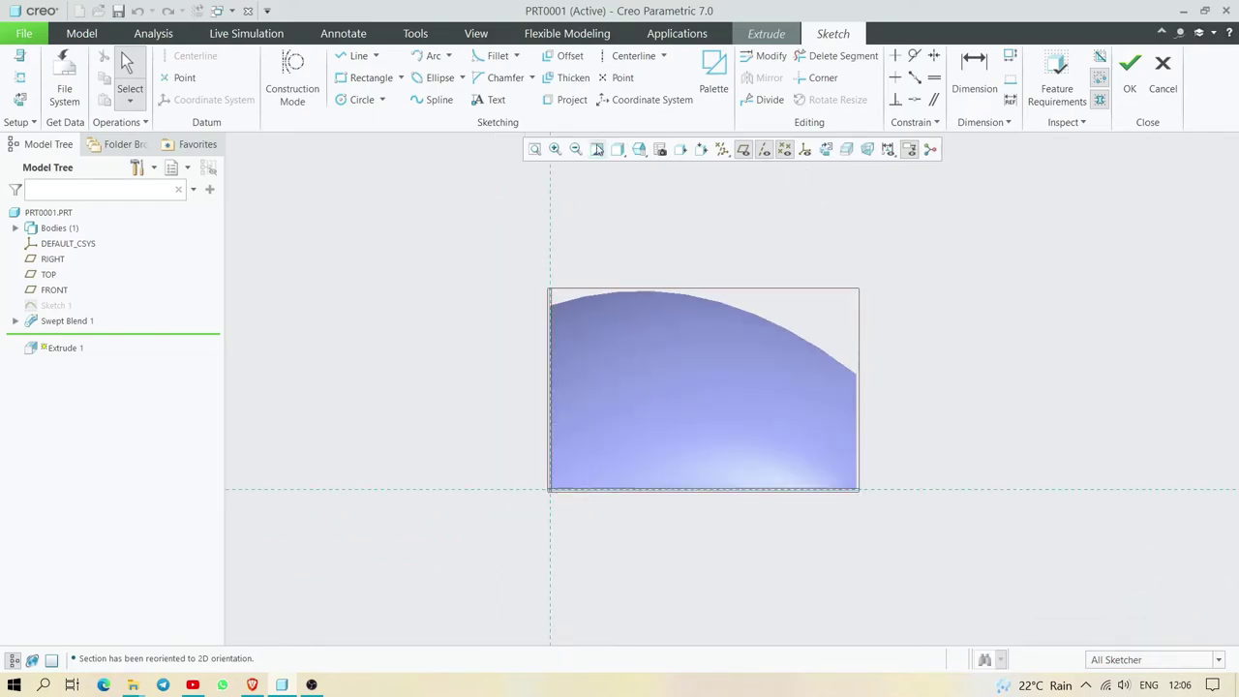
left_click(351, 58)
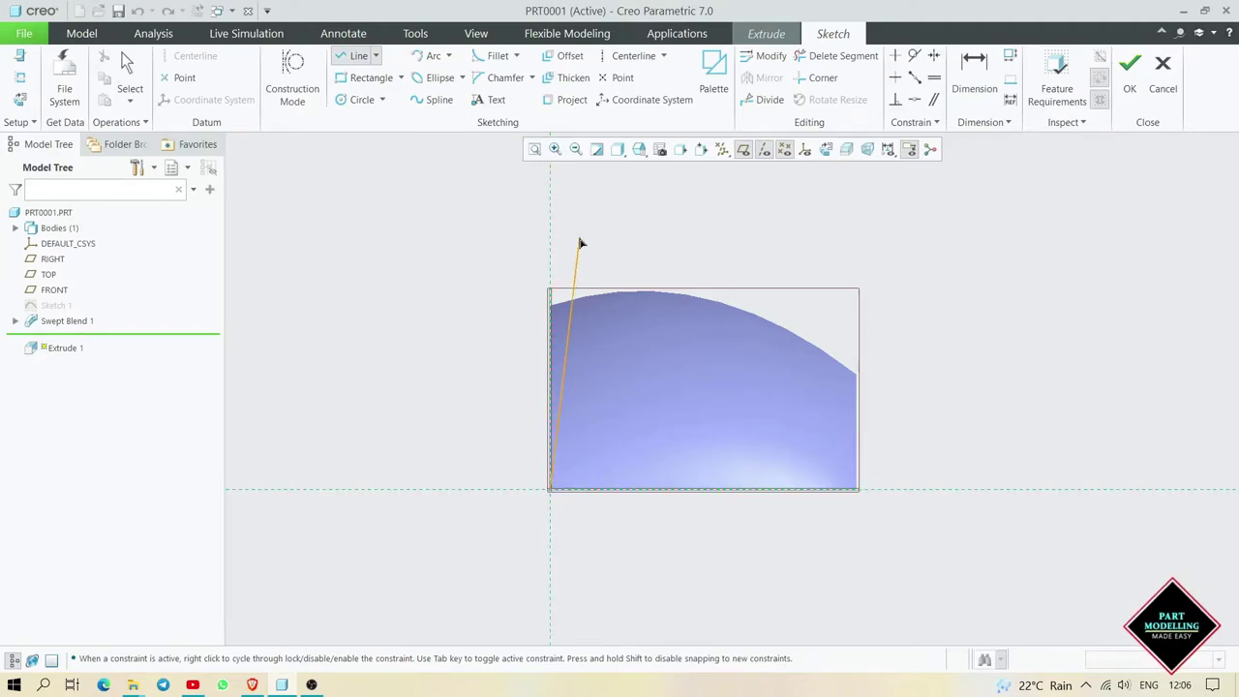
middle_click(792, 252)
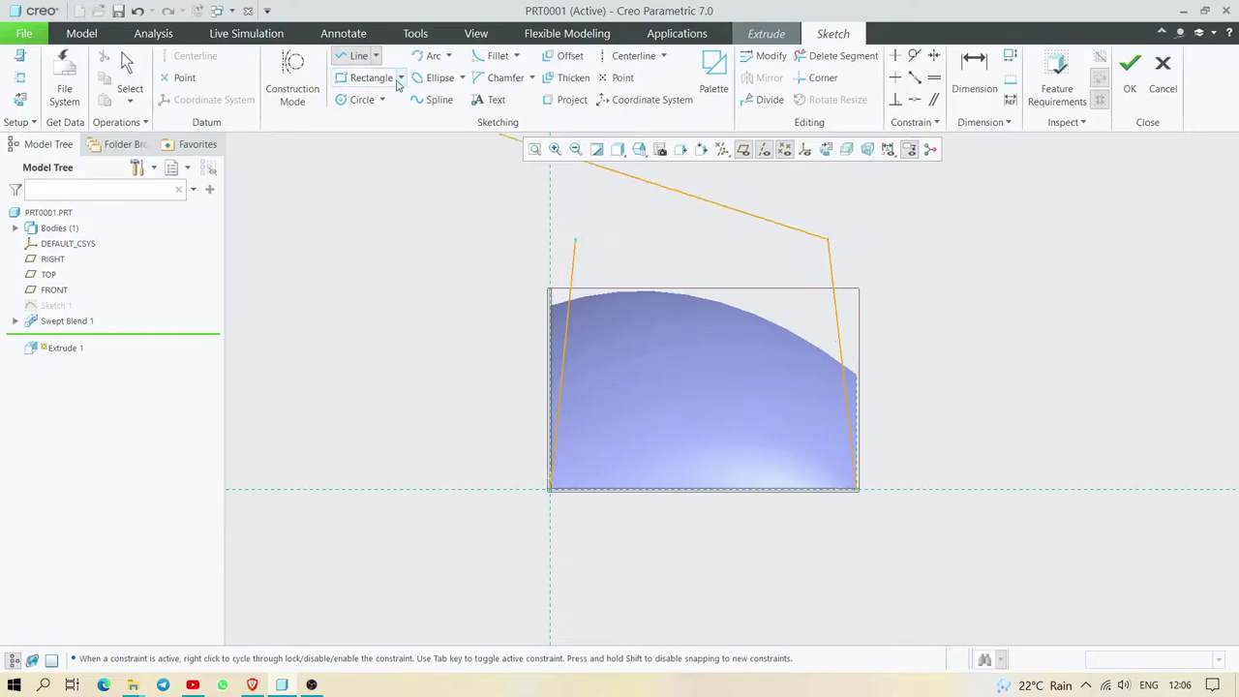
- Close the section with a shallow arc across the line bottoms and a line joining their tops
left_click(433, 55)
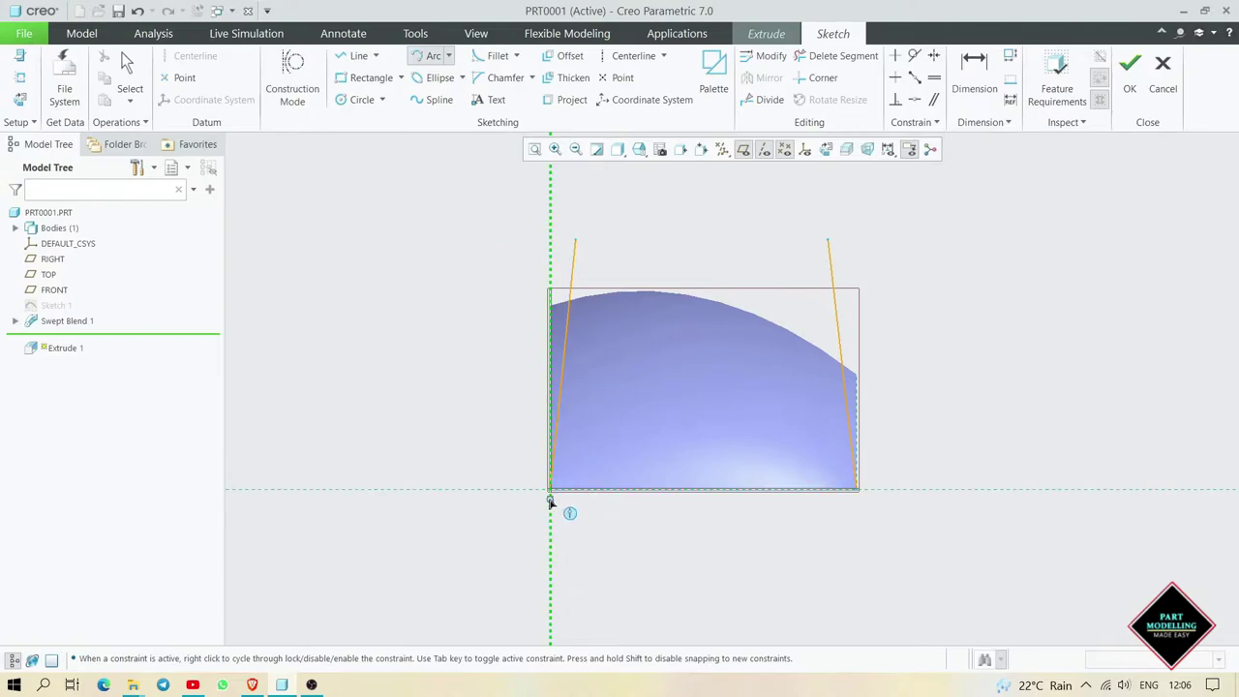
left_click(550, 488)
left_click(856, 489)
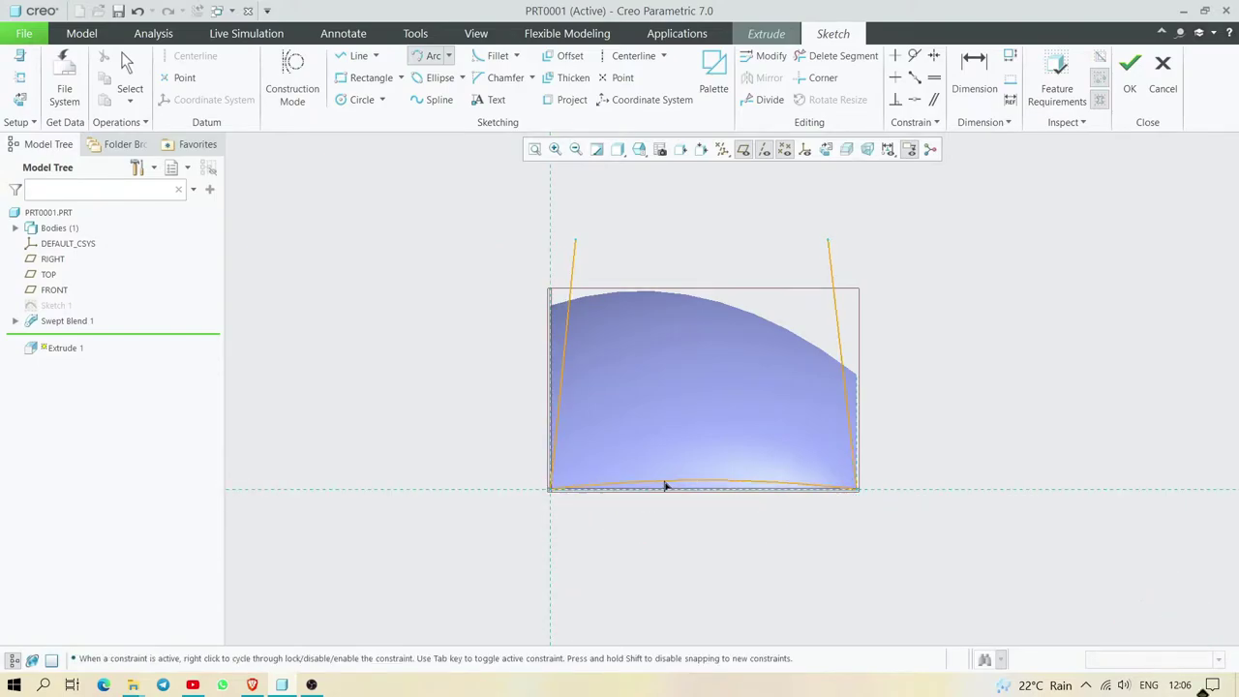
left_click(757, 475)
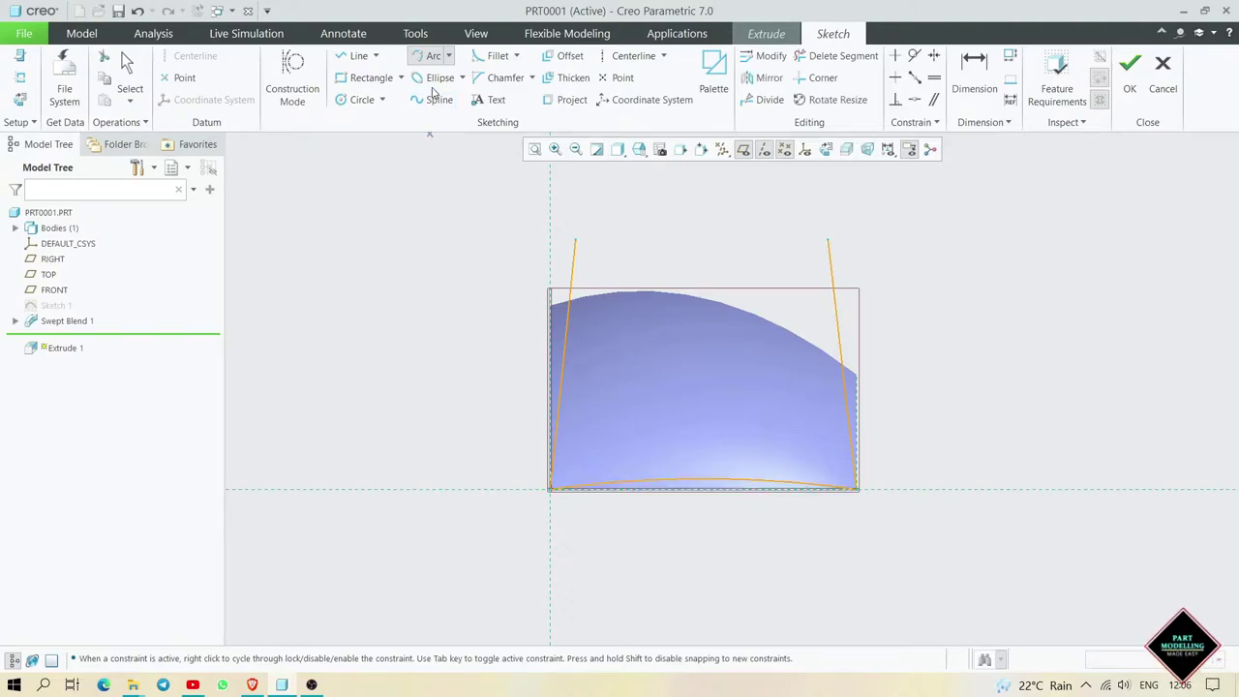
left_click(345, 58)
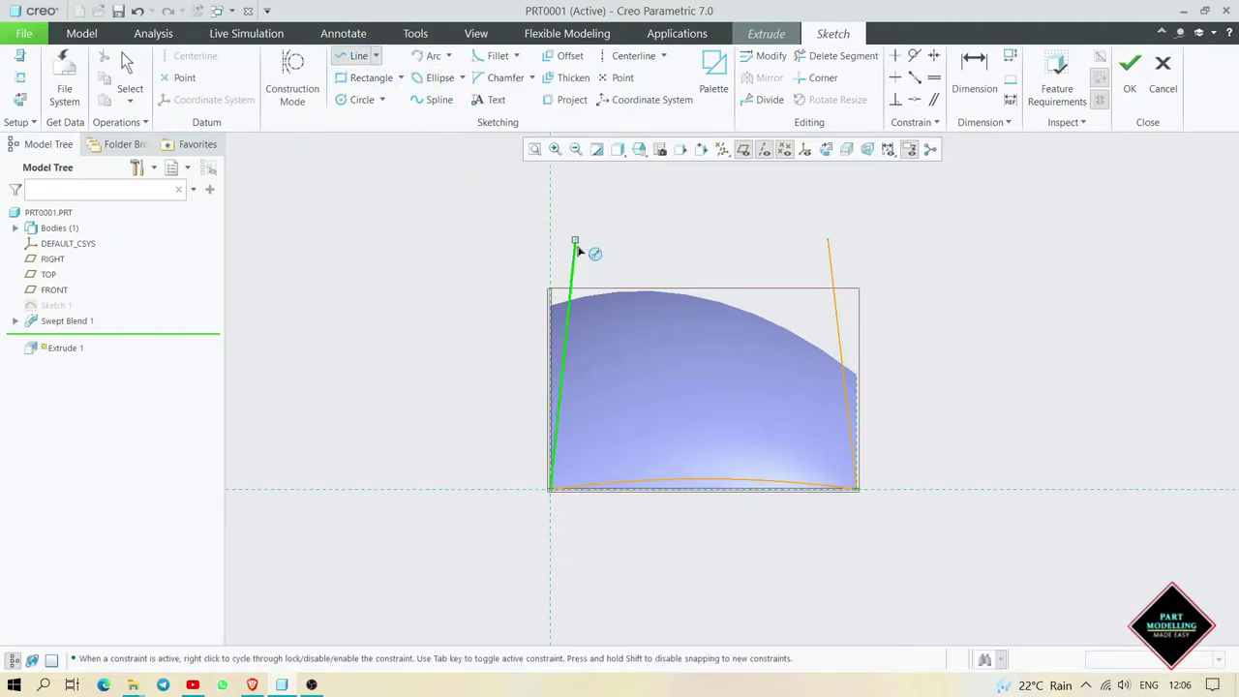
left_click(827, 241)
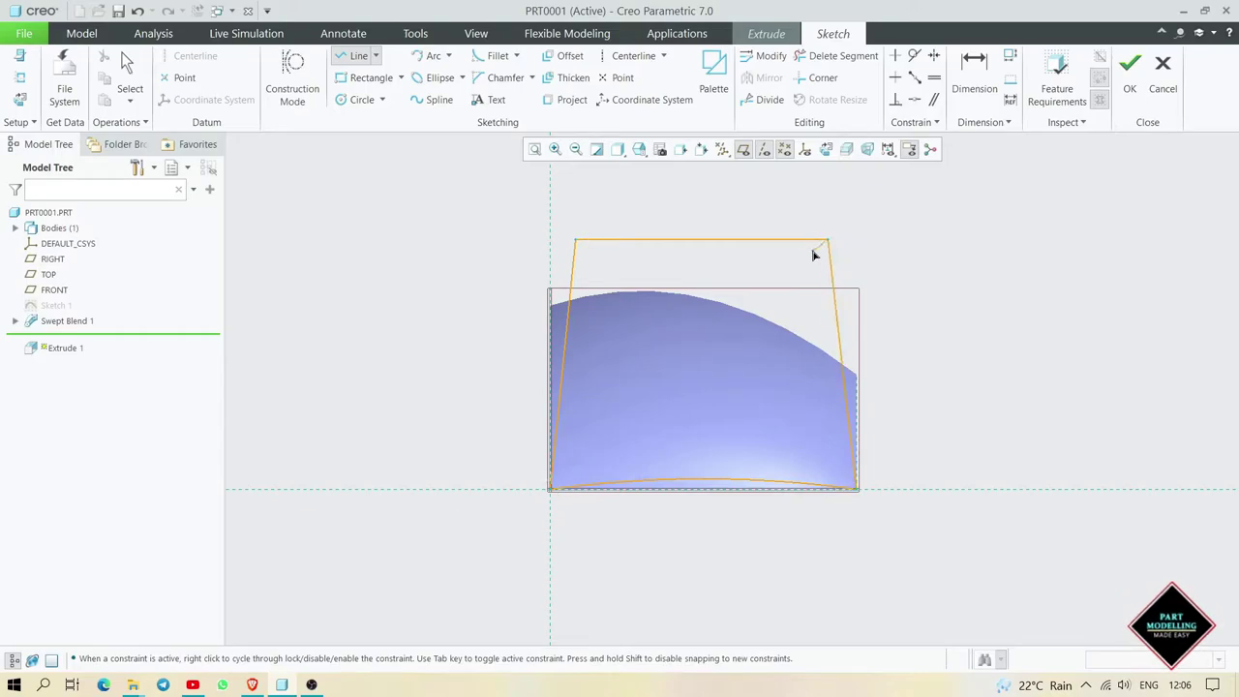
middle_click(716, 300)
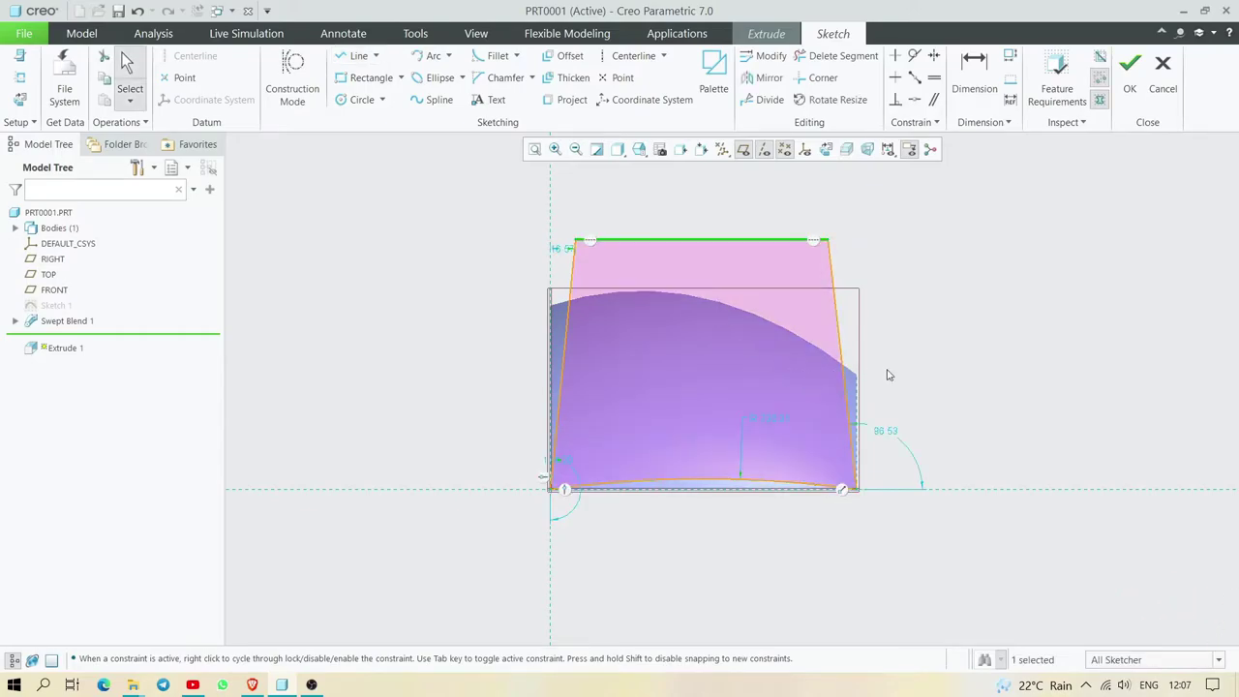
mouse_move(889, 375)
middle_mouse_down()
mouse_move(946, 405)
mouse_move(907, 397)
middle_mouse_up()
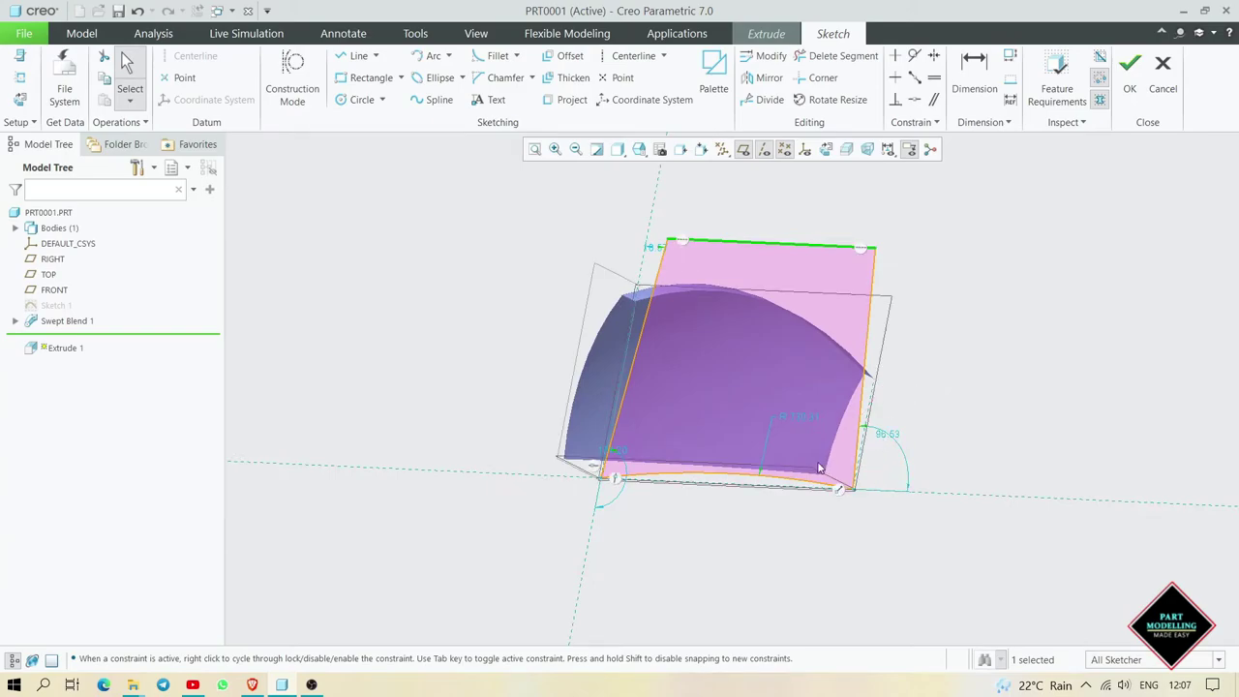
middle_click_drag(818, 469, 883, 435)
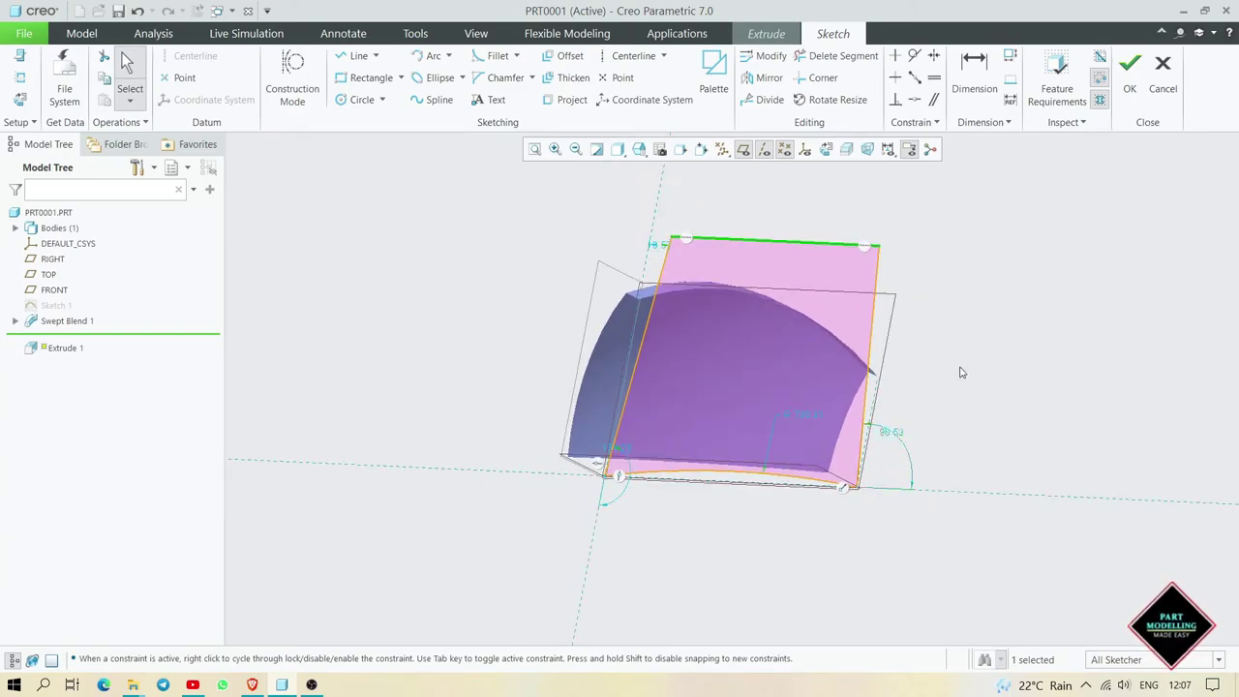
- Make the extrusion an open surface, flipped to the other side, about 70.6 deep
left_click(1131, 87)
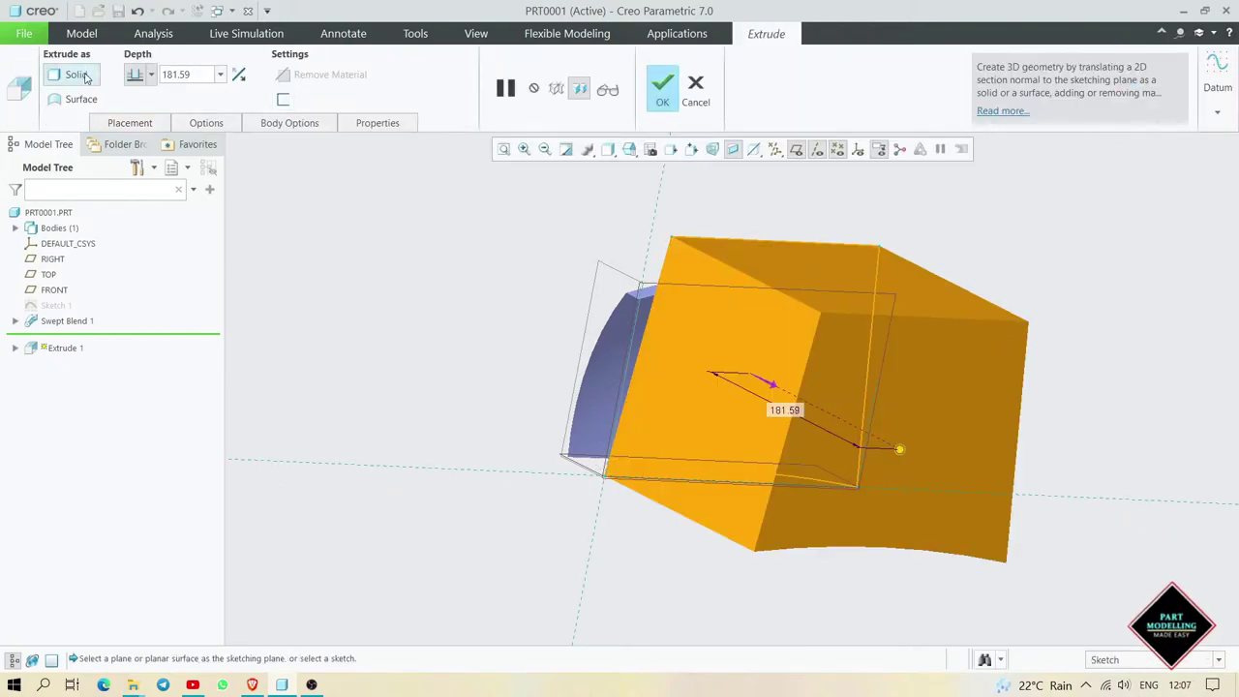
left_click(81, 98)
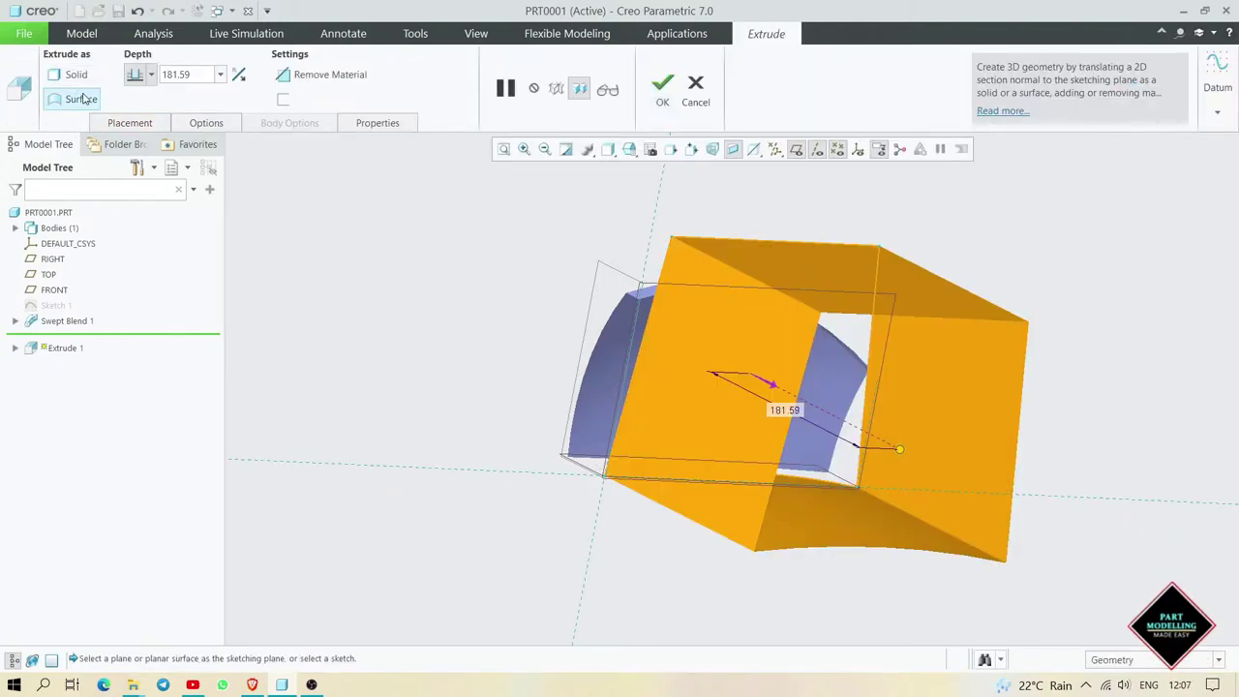
left_click(239, 74)
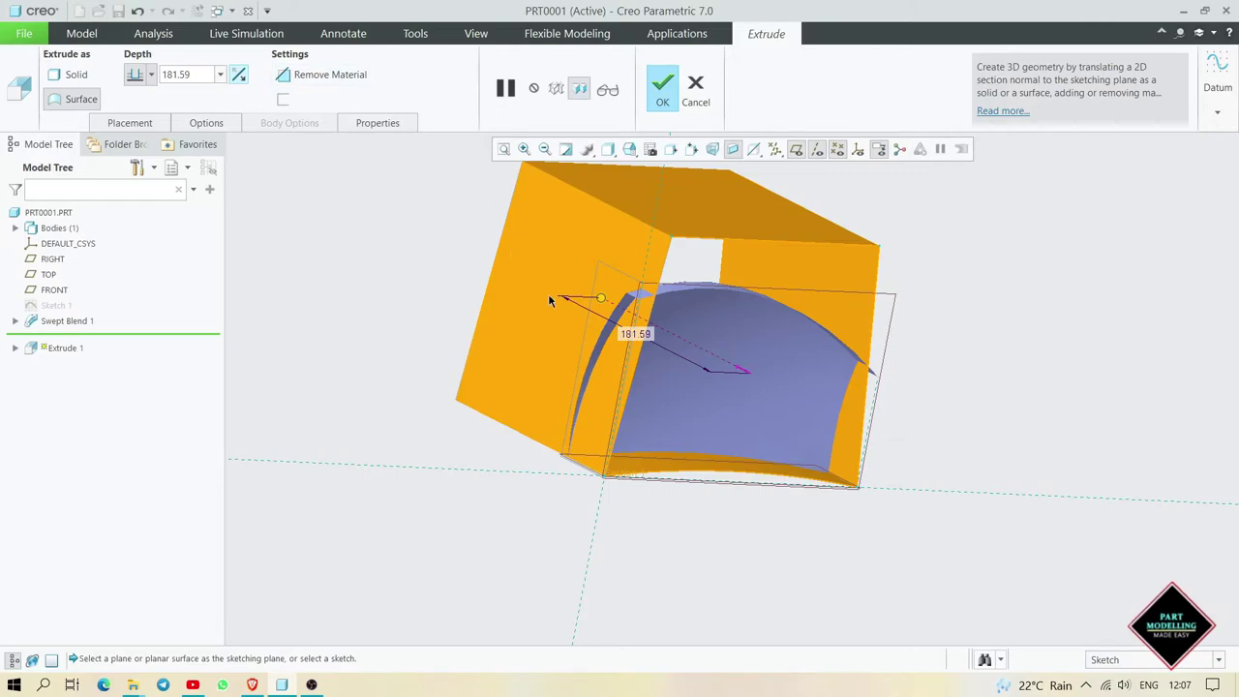
left_click_drag(601, 298, 680, 373)
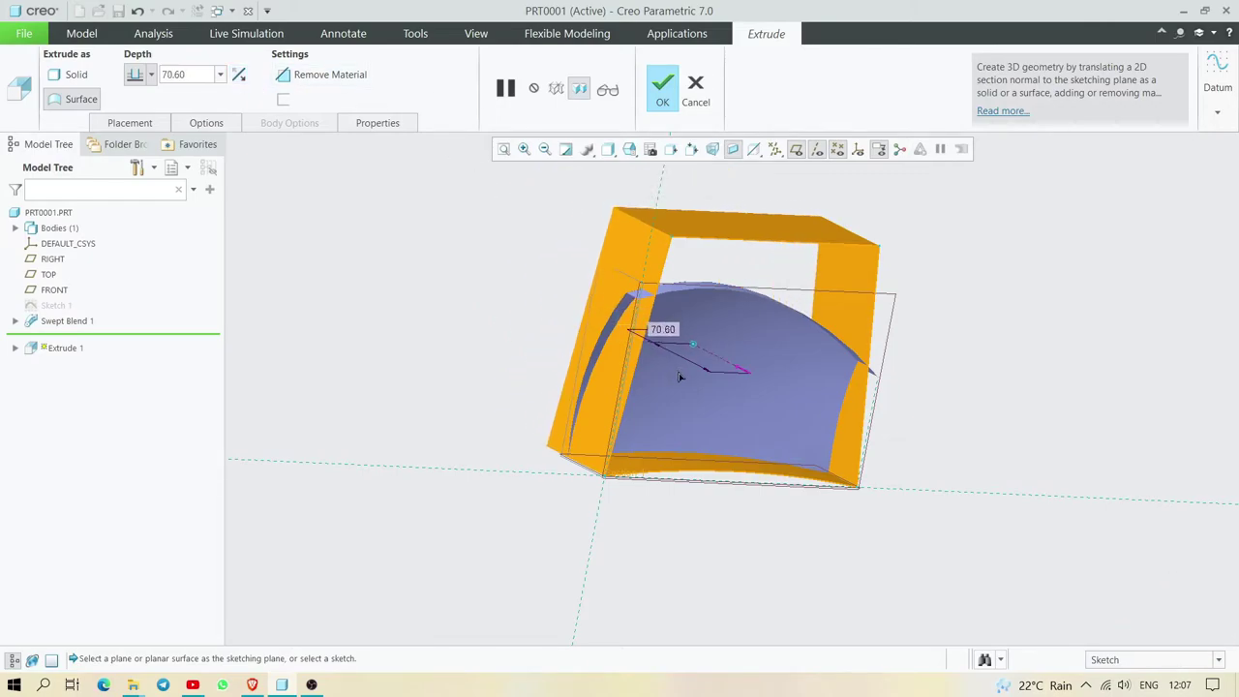
left_click(662, 89)
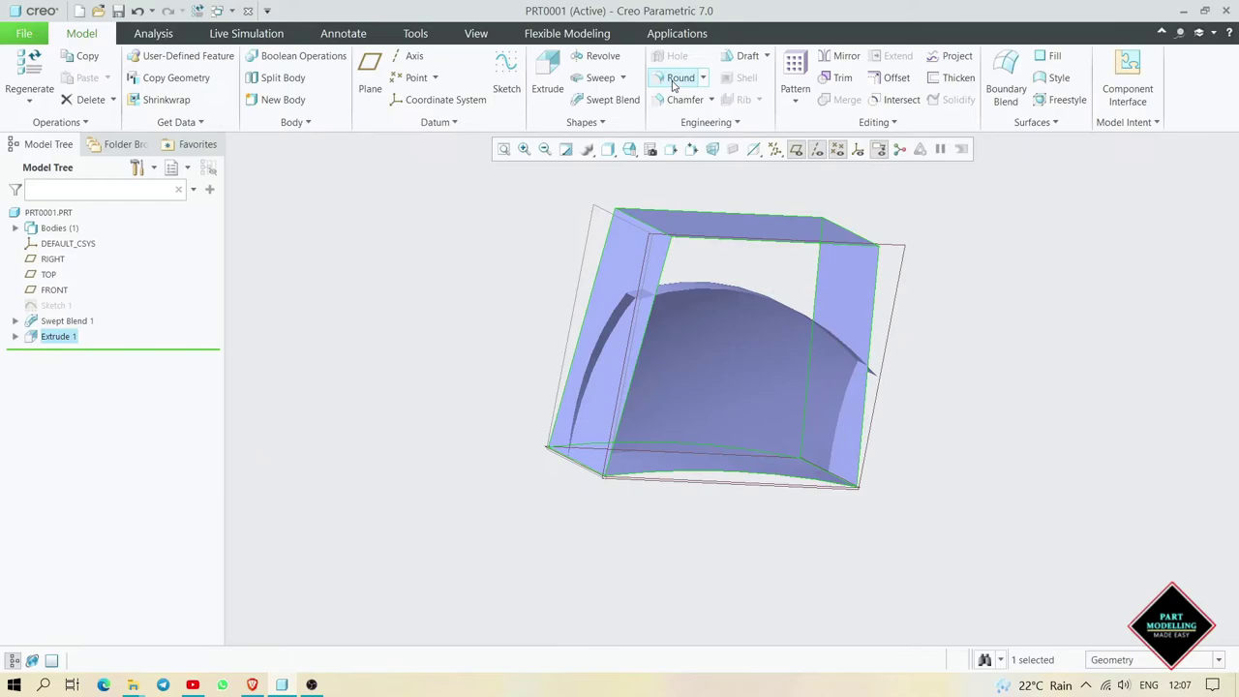
- Trim the swept blend quilt with the extruded box, keeping the flipped side (Trim 1)
left_click(726, 386)
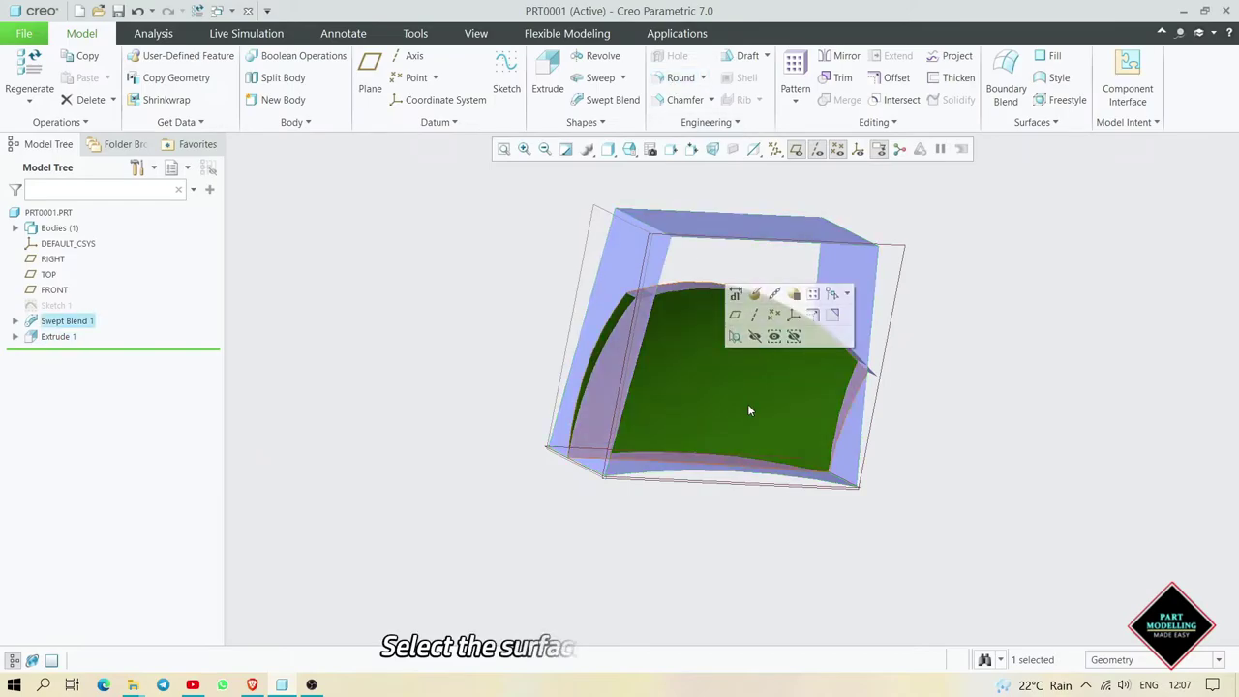
left_click(842, 78)
left_click(620, 259)
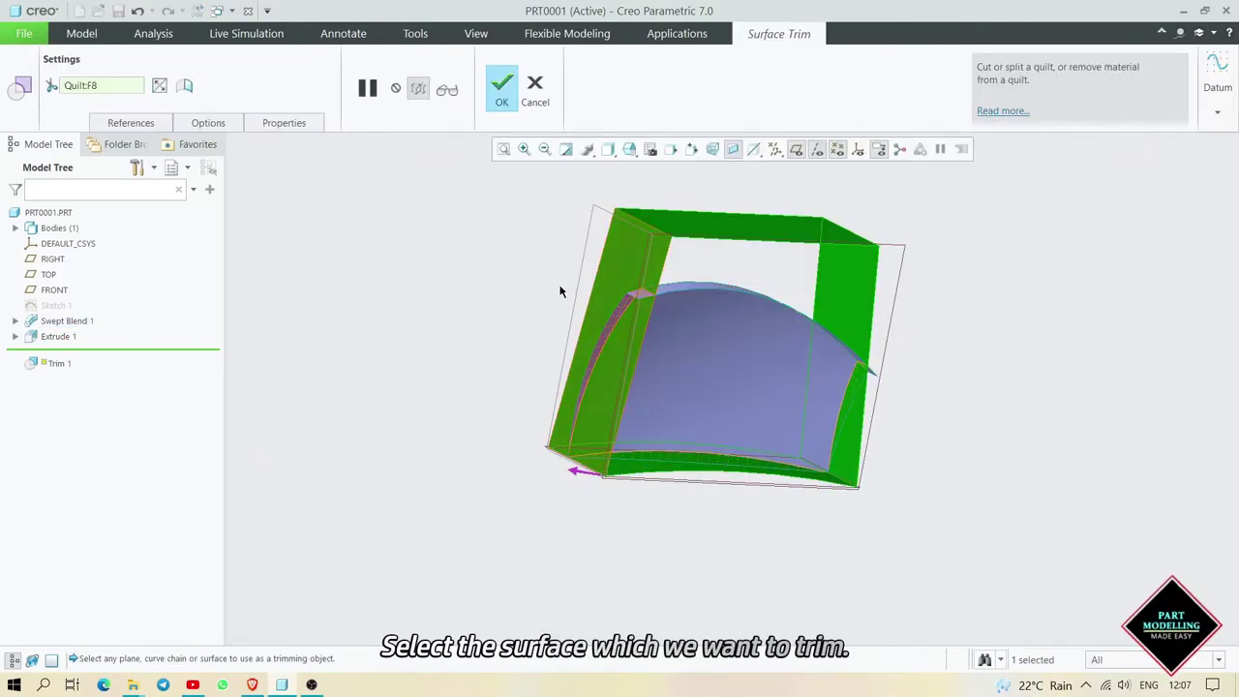
left_click(159, 87)
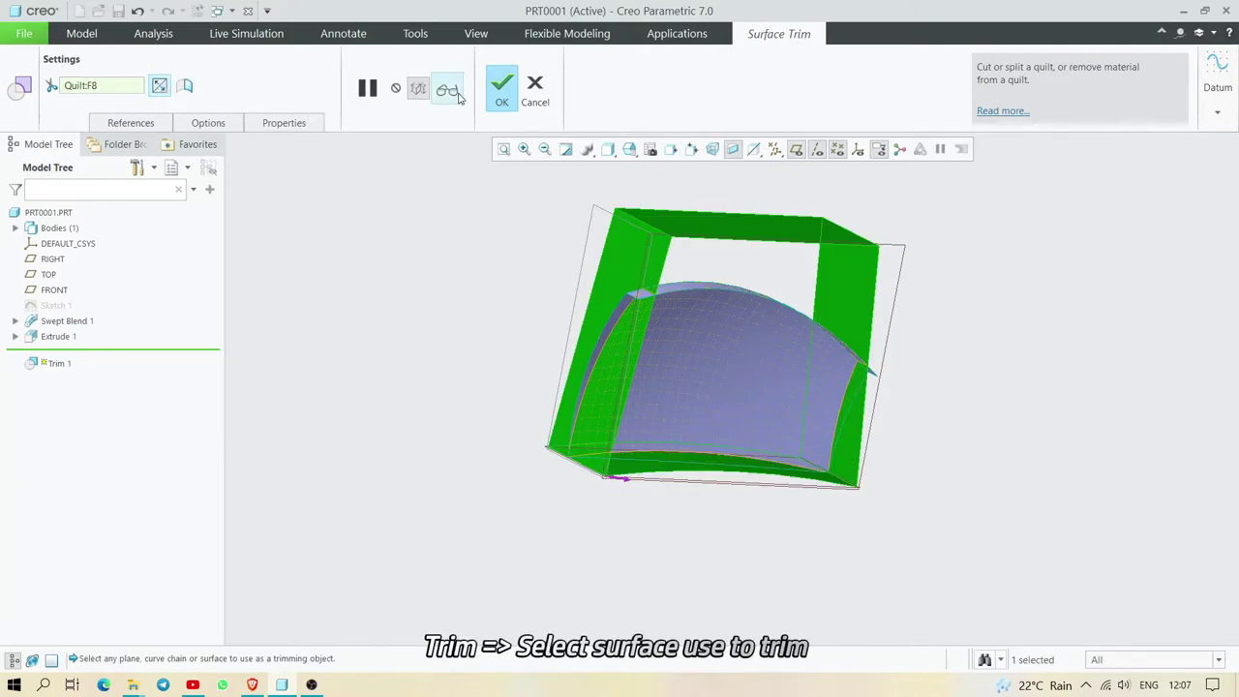
left_click(501, 87)
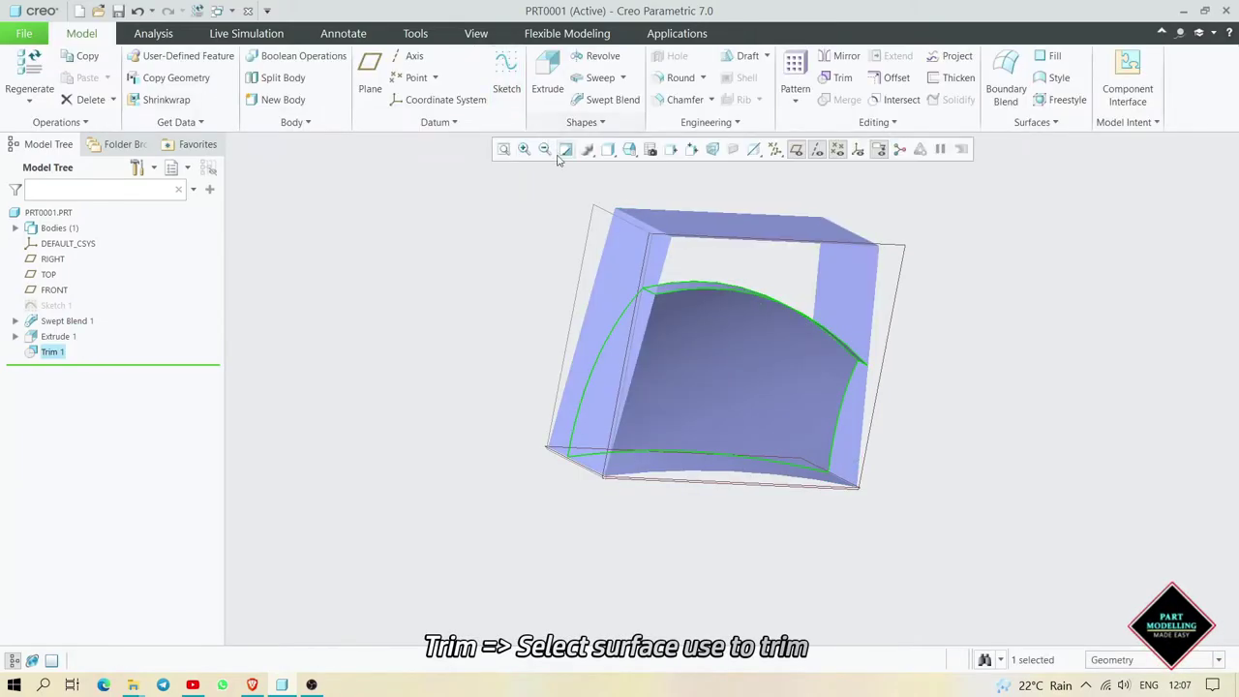
- Trim the extruded box with the swept blend quilt, keeping the flipped side (Trim 2)
left_click(631, 246)
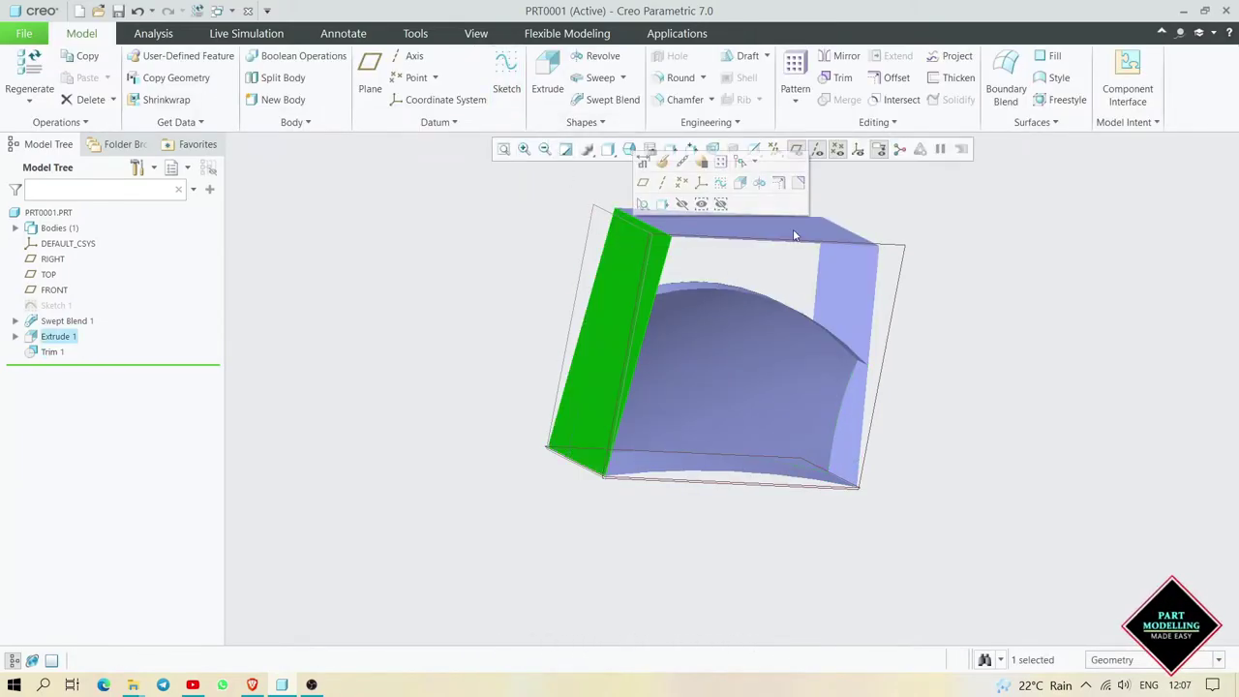
left_click(840, 82)
left_click(760, 346)
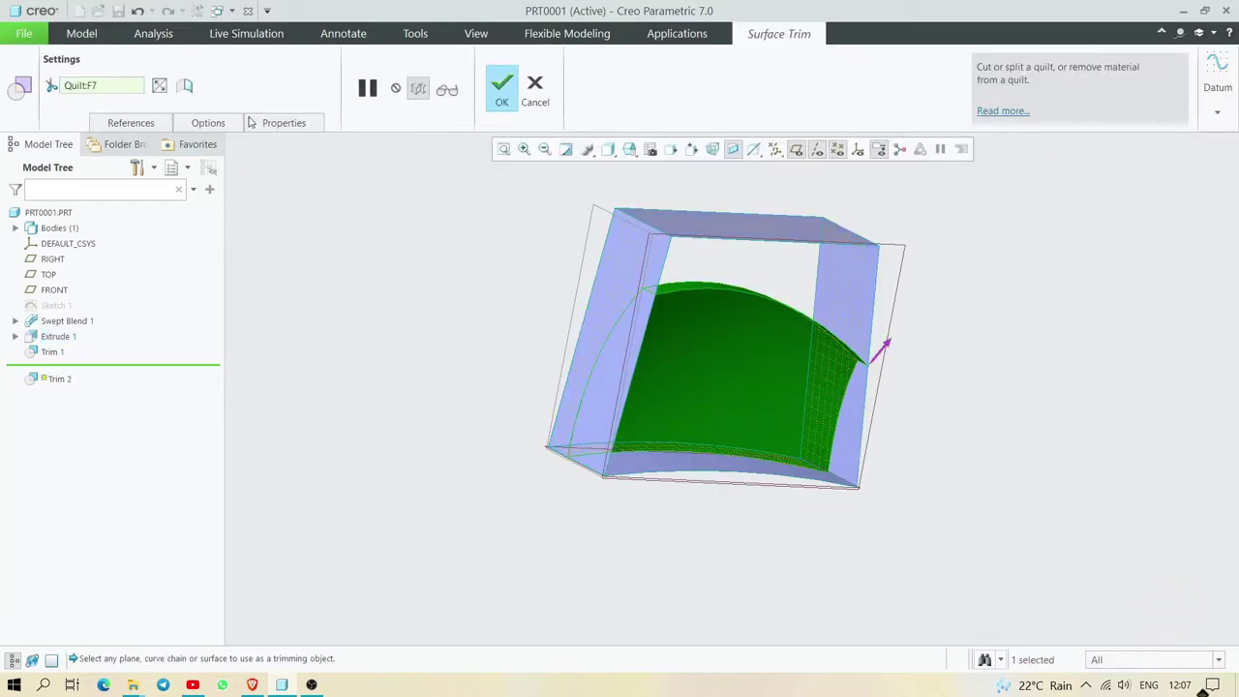
left_click(446, 90)
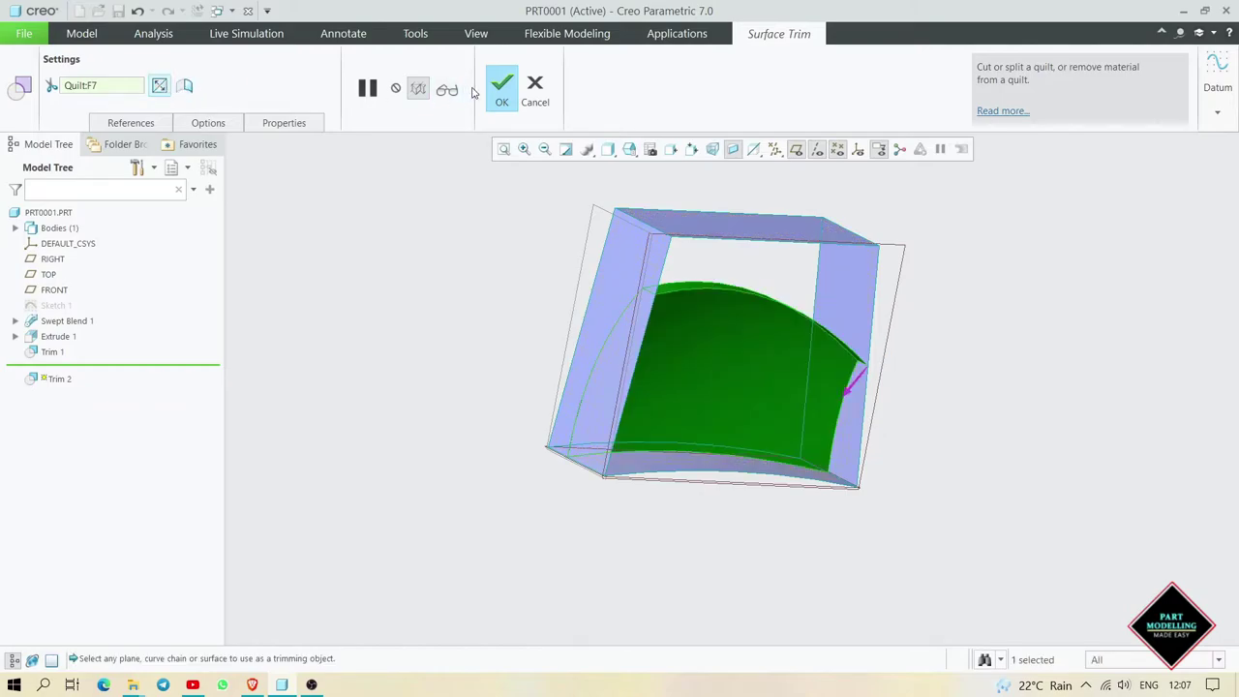
left_click(446, 90)
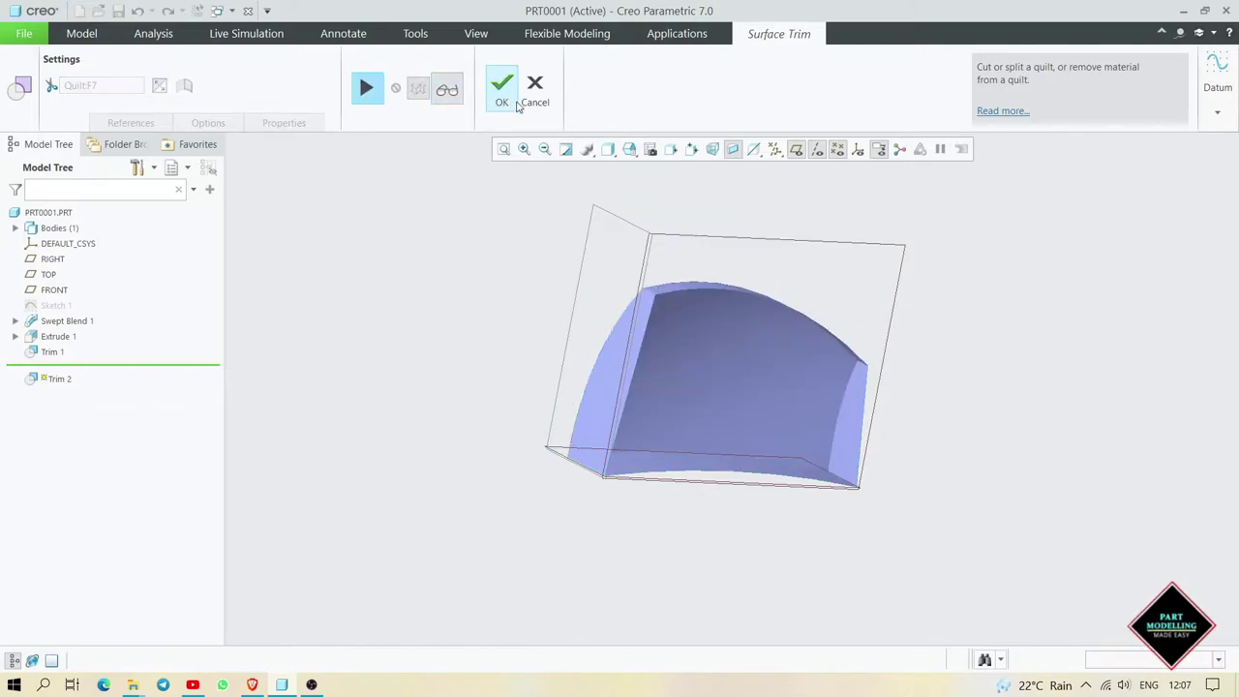
left_click(504, 92)
mouse_move(963, 305)
middle_mouse_down()
mouse_move(901, 282)
mouse_move(926, 293)
mouse_move(896, 393)
mouse_move(924, 382)
mouse_move(731, 373)
middle_mouse_up()
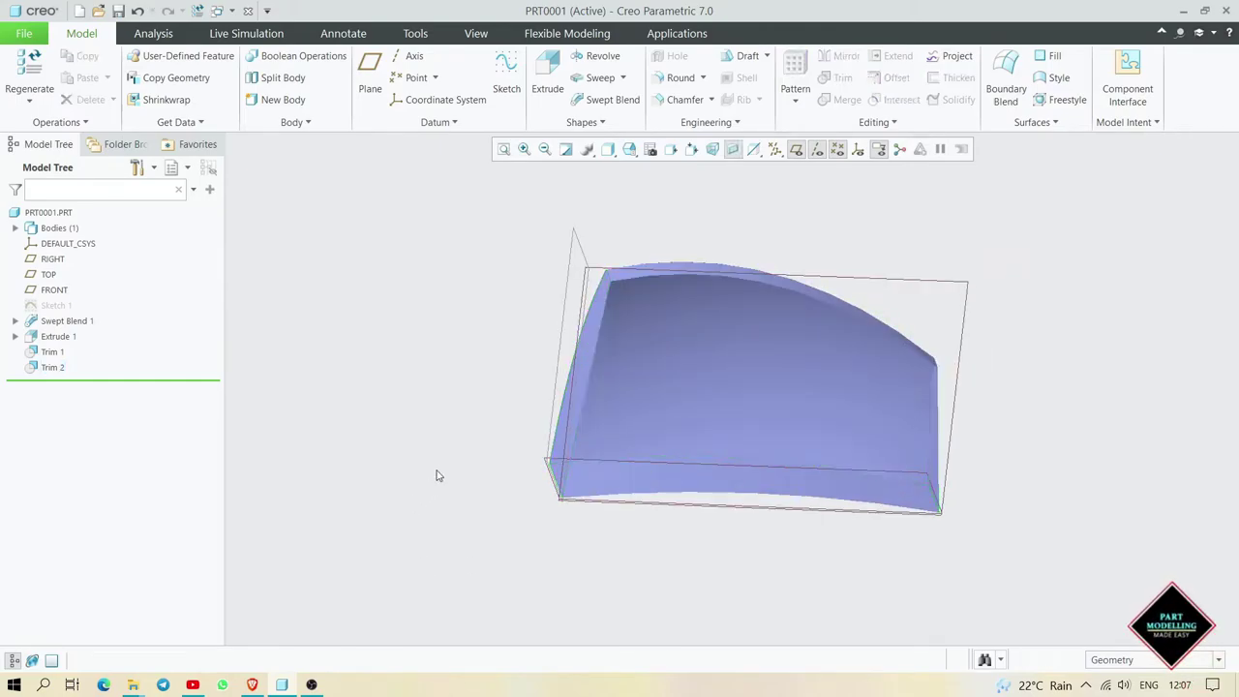
- Create datum plane DTM1 from the flat side face of Extrude 1 with a translation of 4
mouse_move(581, 357)
middle_mouse_down()
mouse_move(627, 351)
mouse_move(588, 348)
mouse_move(566, 325)
middle_mouse_up()
left_click(566, 326)
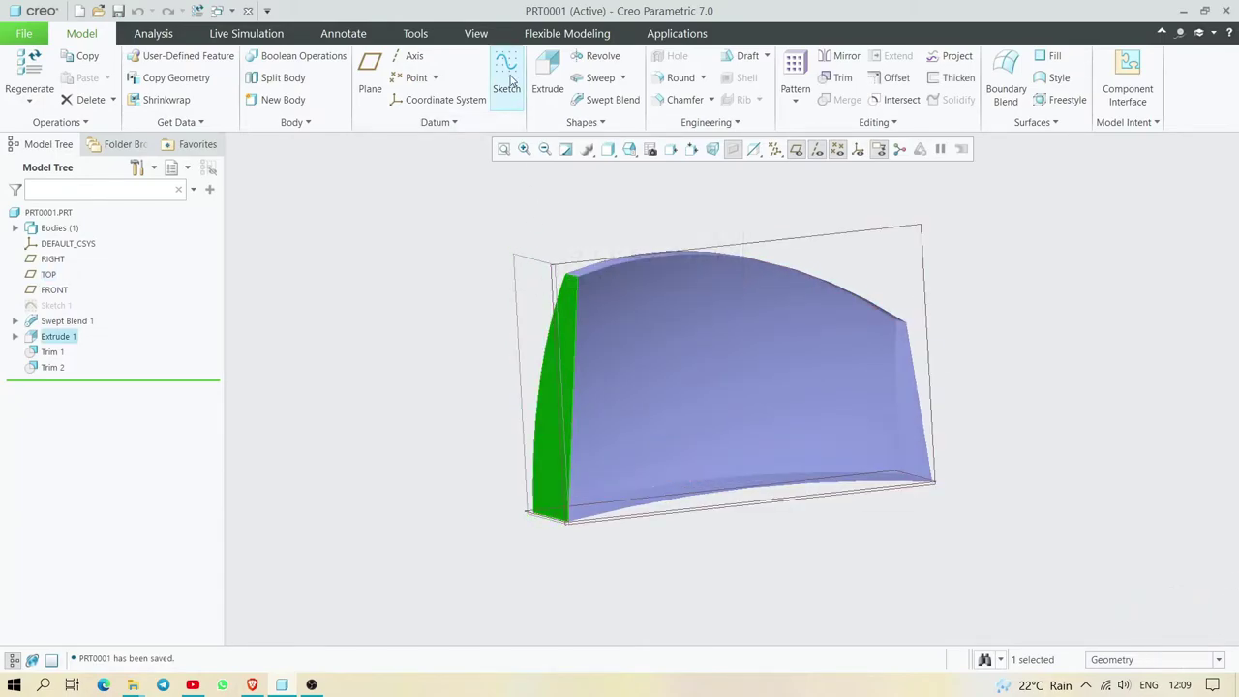
left_click(366, 89)
mouse_move(823, 420)
middle_mouse_down()
mouse_move(785, 416)
mouse_move(822, 424)
middle_mouse_up()
double_click(1138, 338)
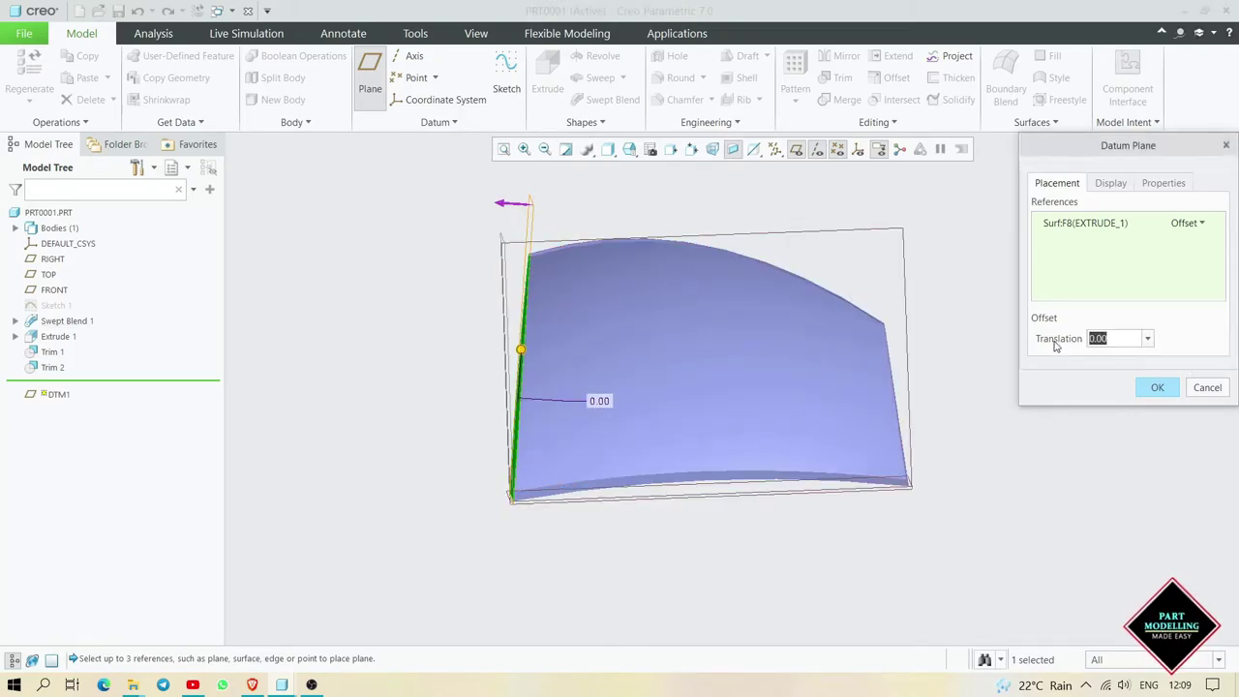
type("4")
key("Return")
left_click(1157, 388)
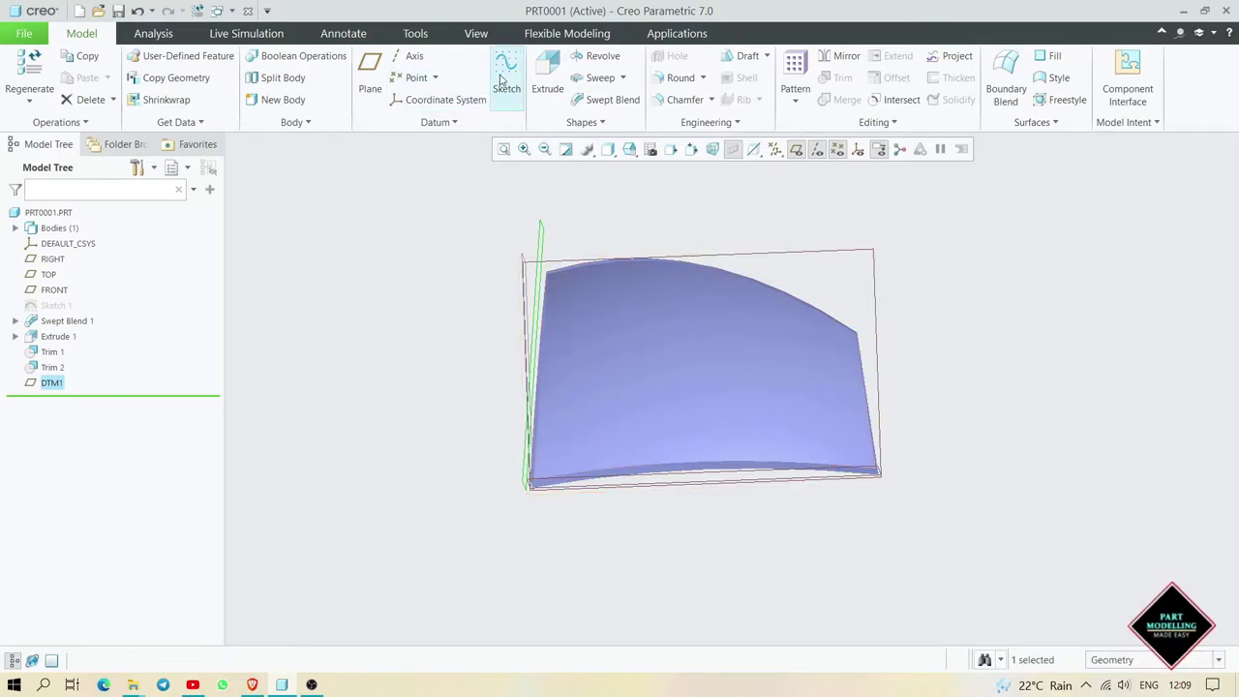
- Sketch on DTM1, projecting the top, curved, right and bottom edges as a closed outline
left_click(506, 77)
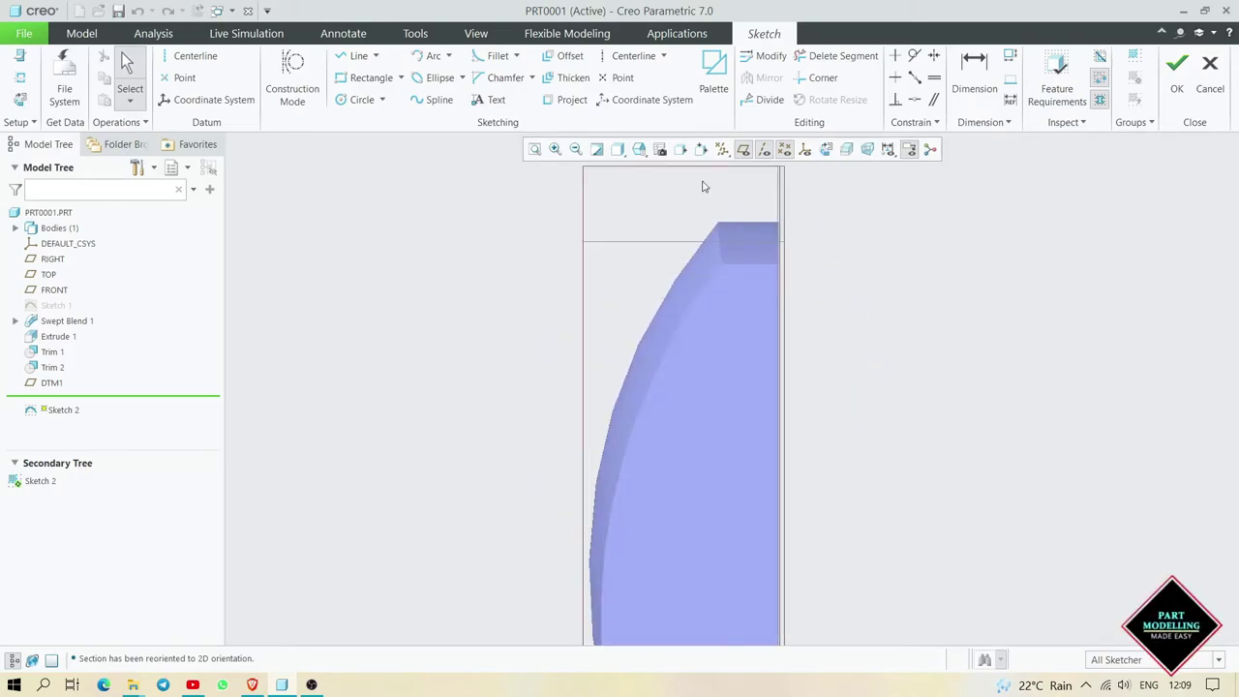
left_click(565, 102)
left_click(755, 265)
left_click(699, 300)
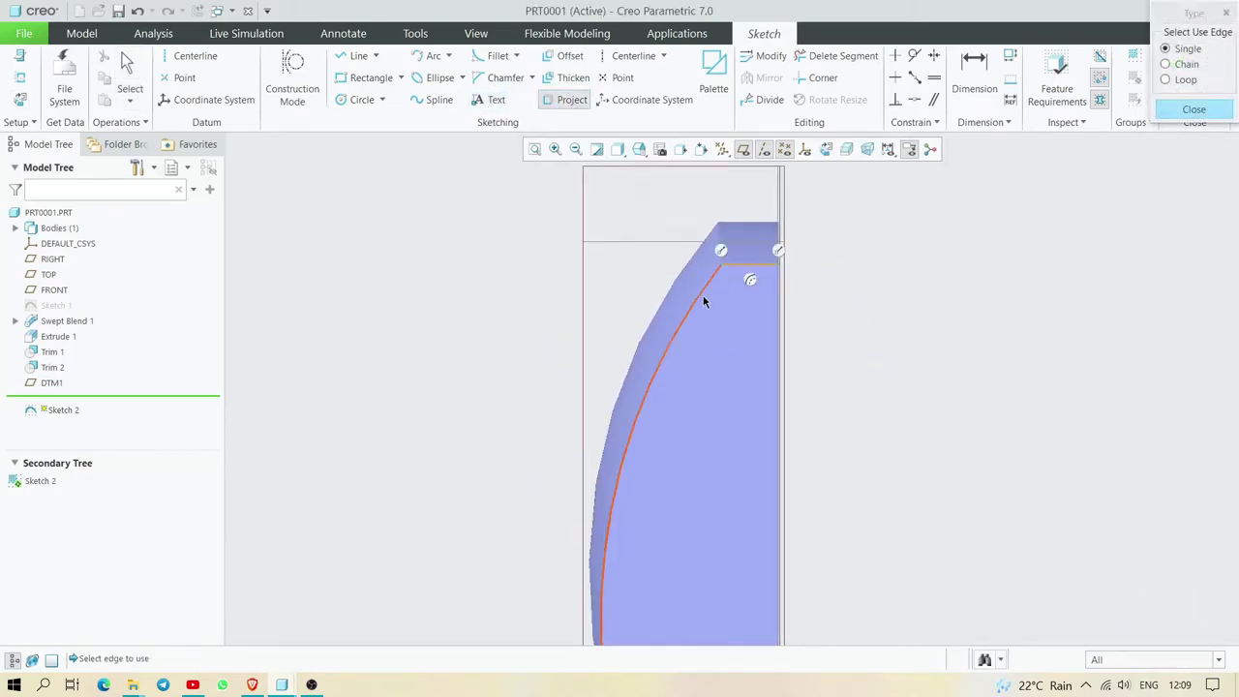
left_click(778, 330)
middle_click_drag(865, 435, 885, 269, "shift")
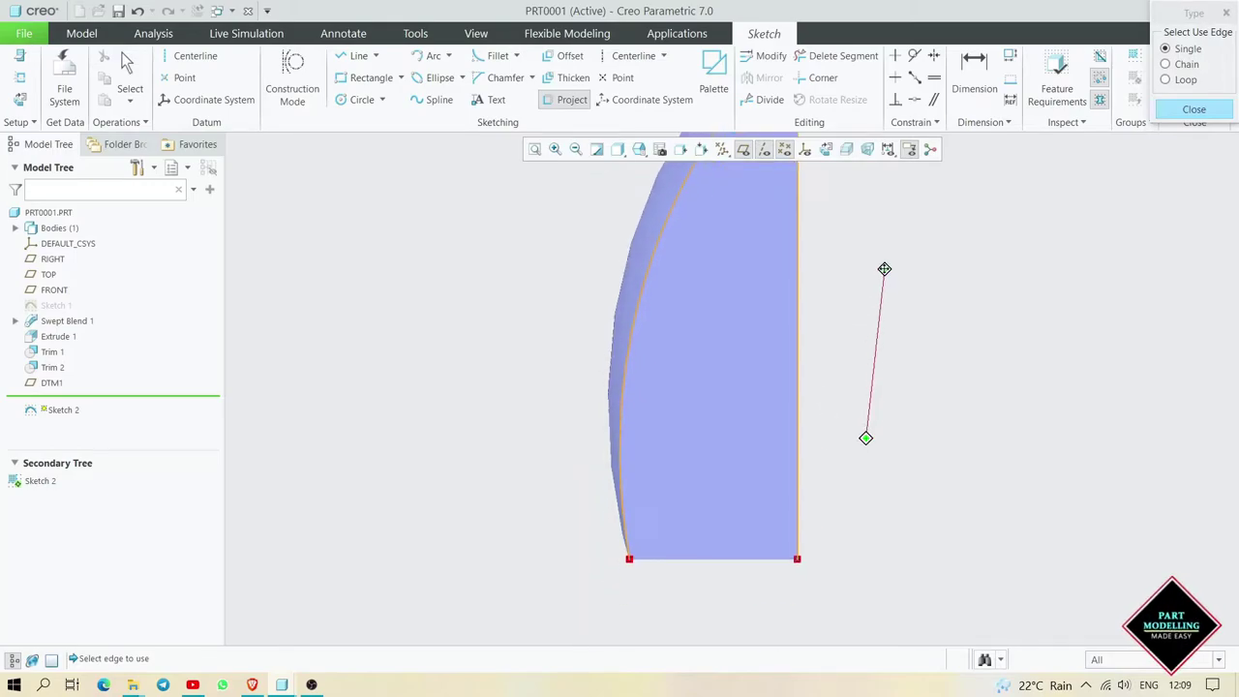
left_click(753, 561)
left_click(1191, 110)
scroll(968, 310, "up", 5)
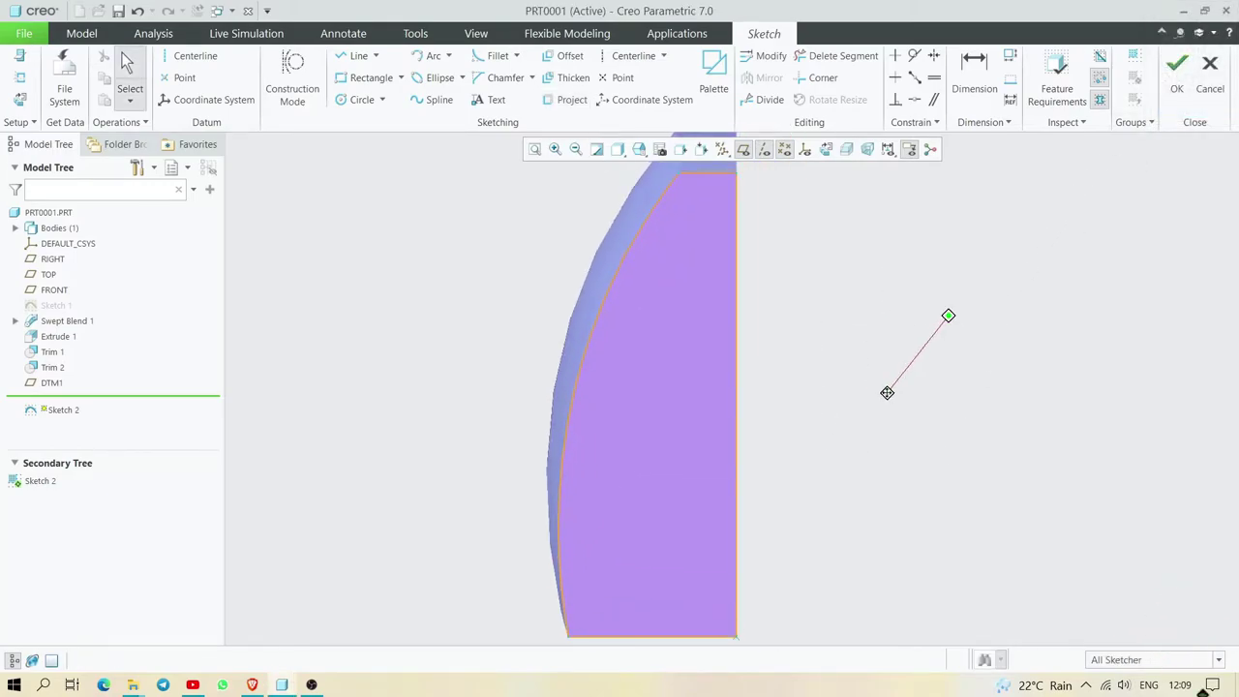
scroll(884, 431, "down", 5)
left_click(565, 55)
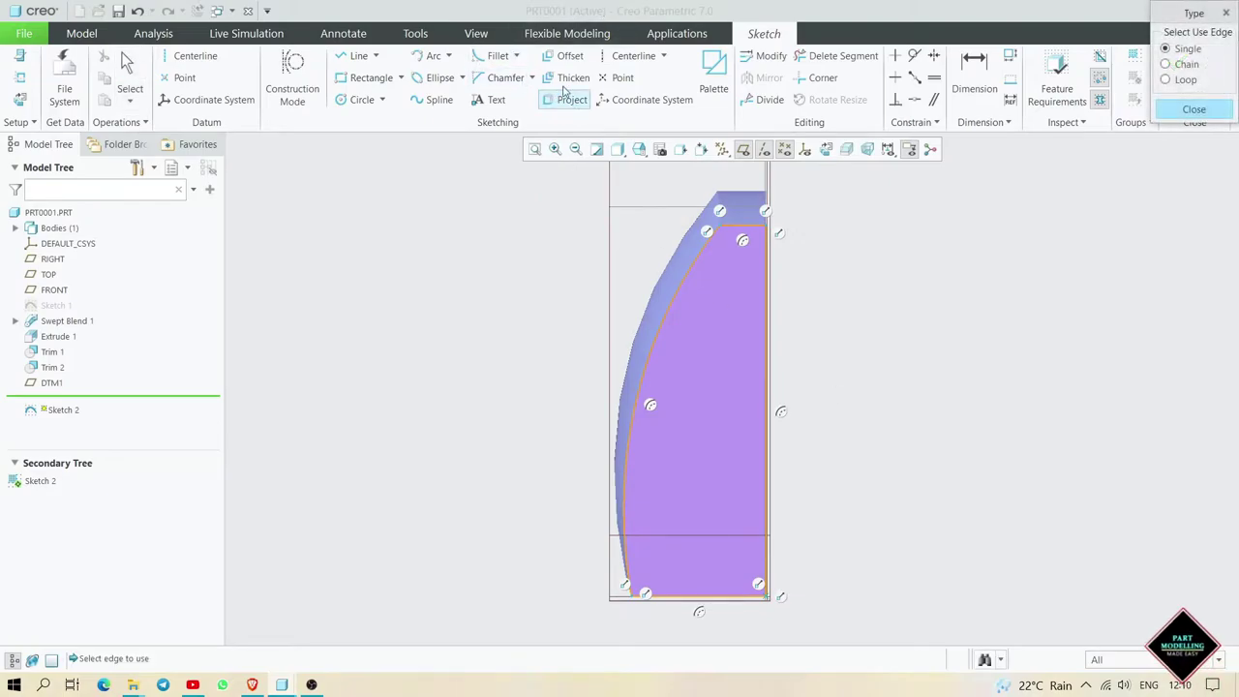
- Offset the top edge by 2, the curved edge by -2 inward, and the bottom edge by 2
left_click(734, 227)
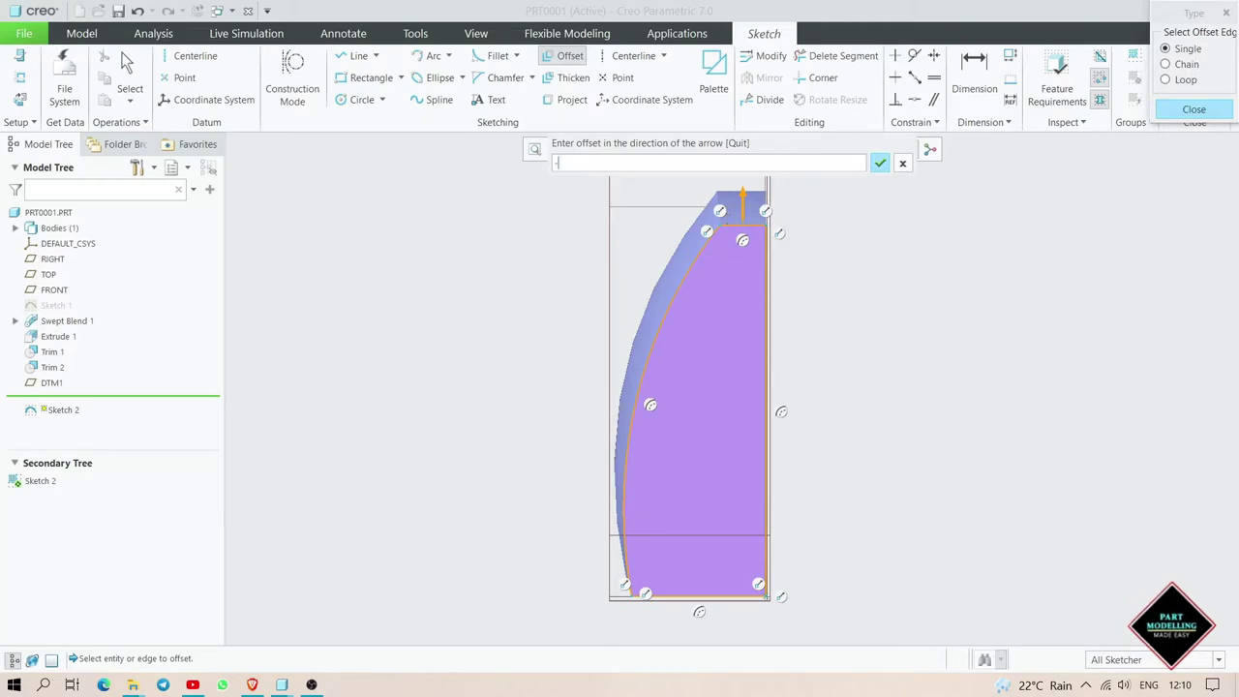
type("2")
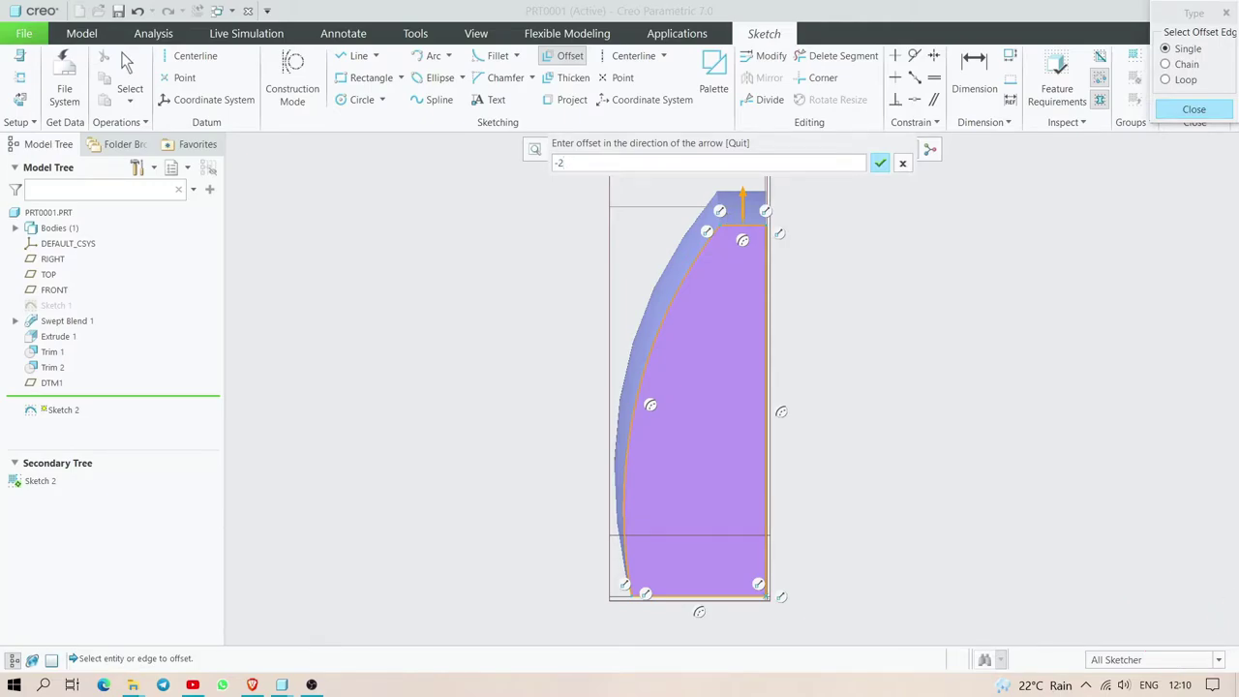
key("Return")
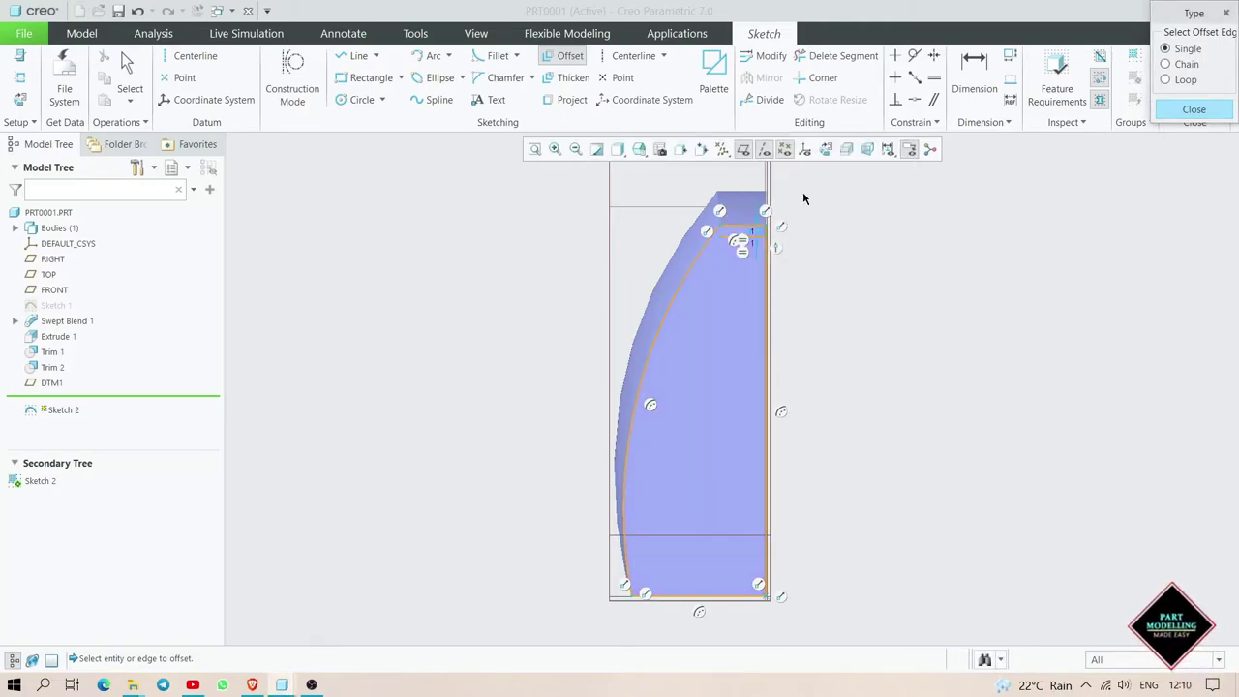
left_click(690, 281)
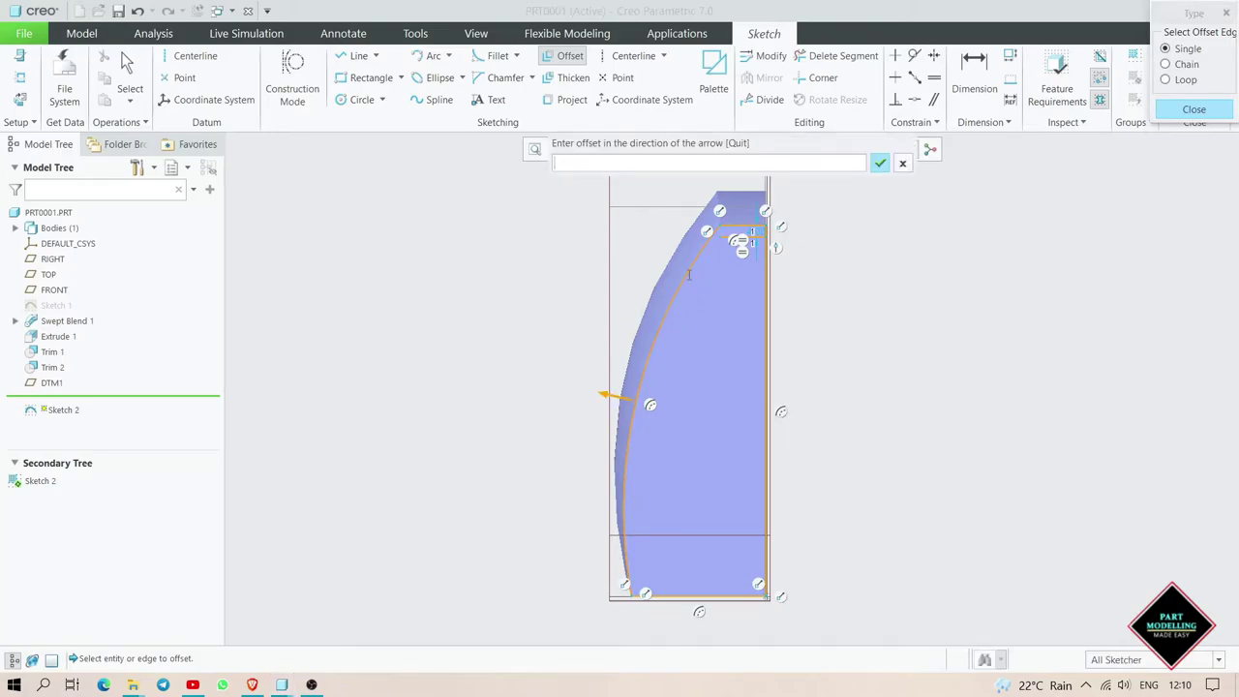
type("-2")
key("Return")
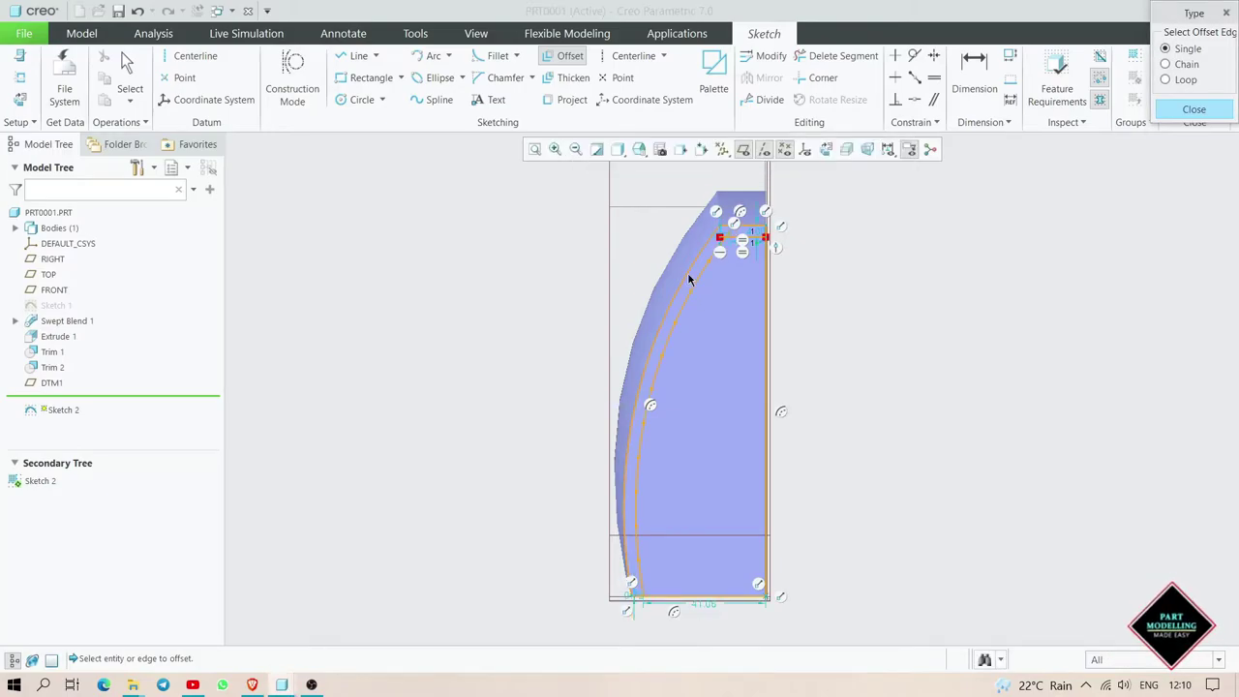
left_click(738, 604)
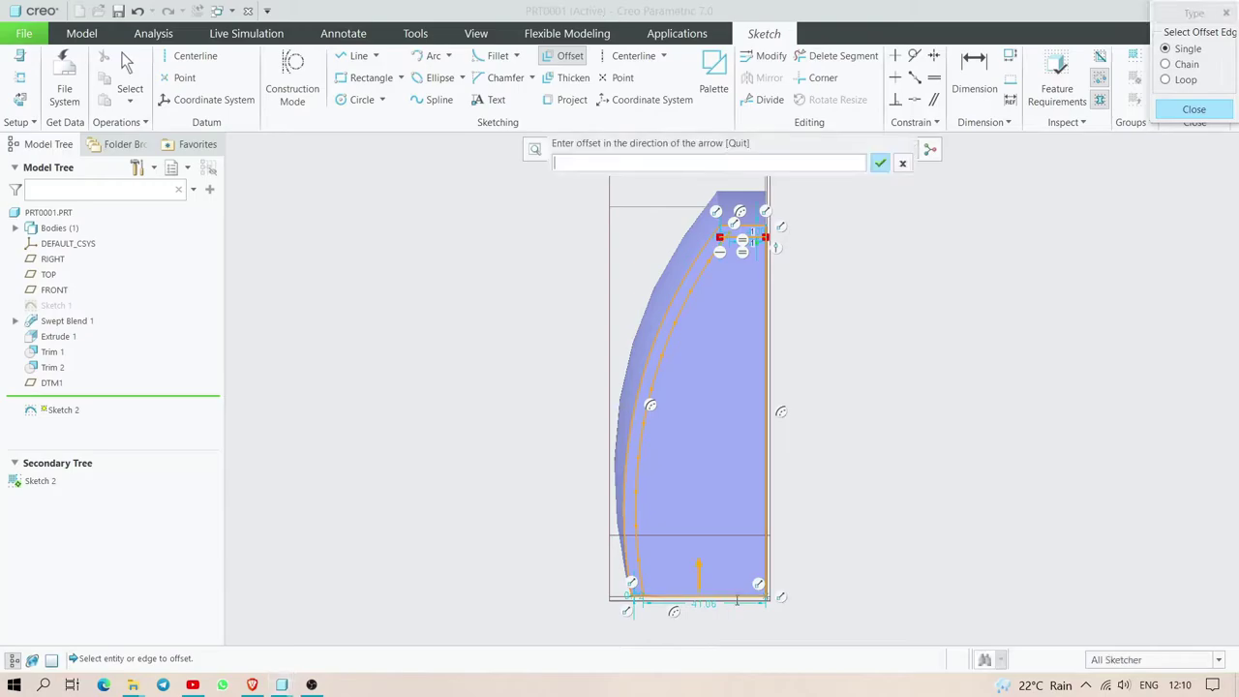
type("2")
key("Return")
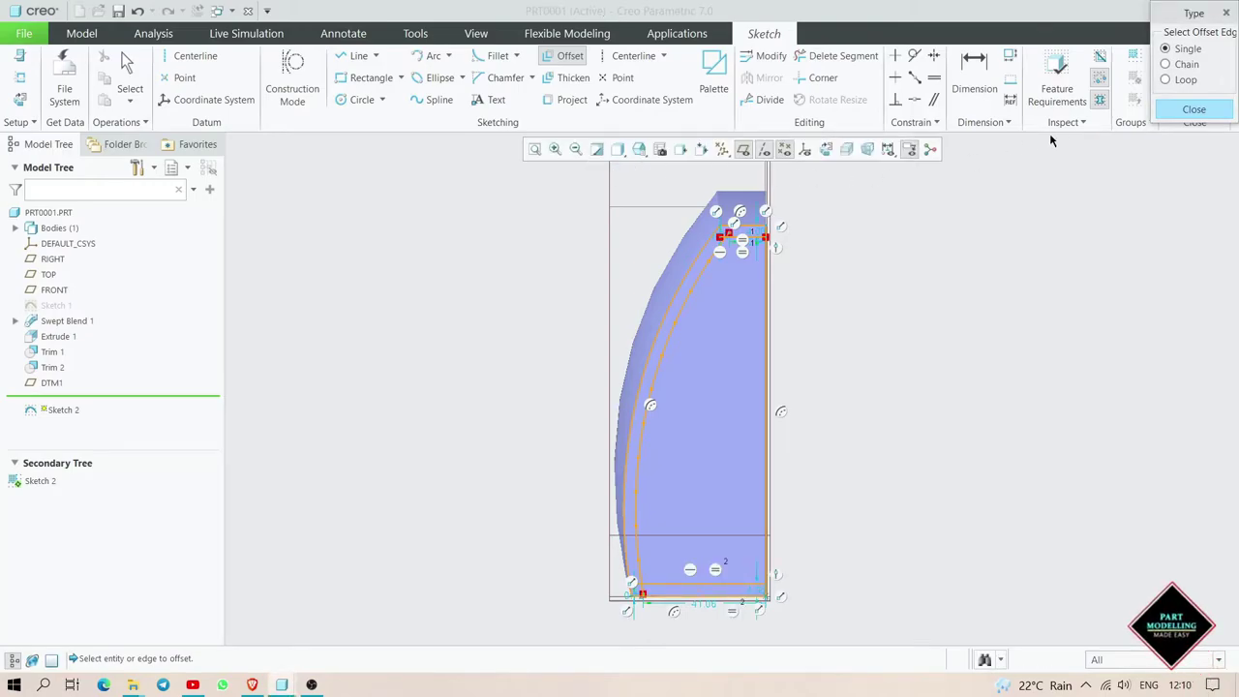
left_click(1193, 109)
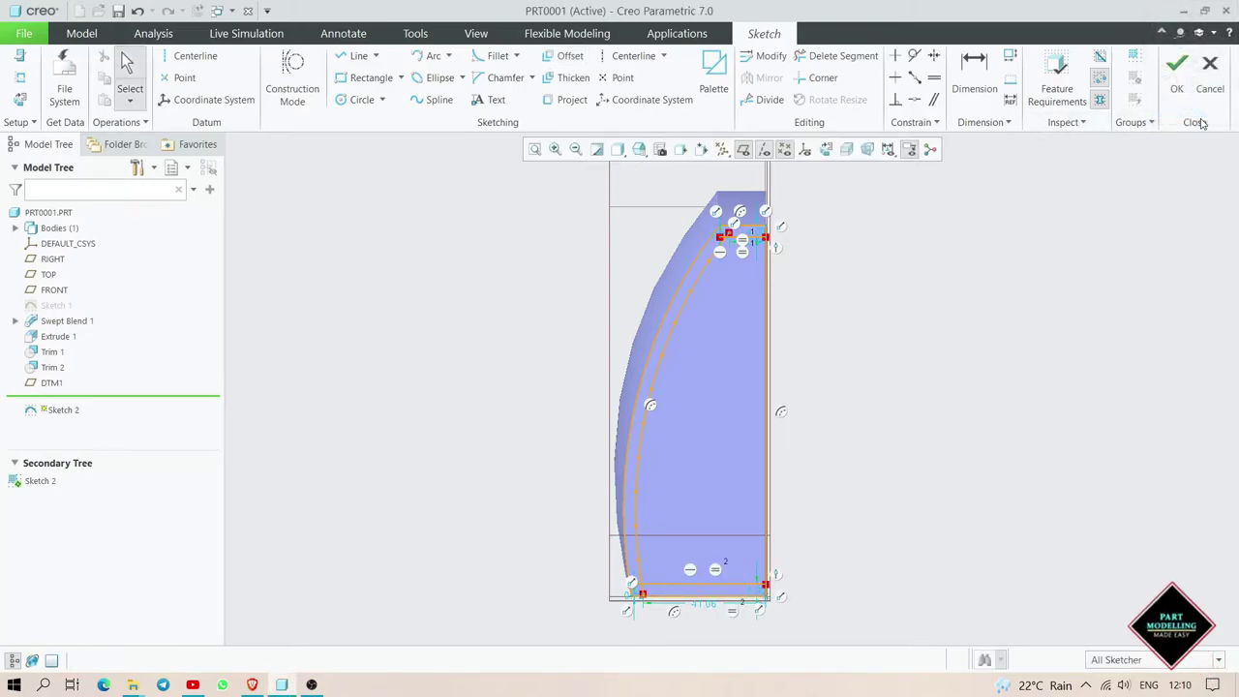
- Delete the extra outer arc and small leftover corner segments, then finish Sketch 2
left_click(835, 56)
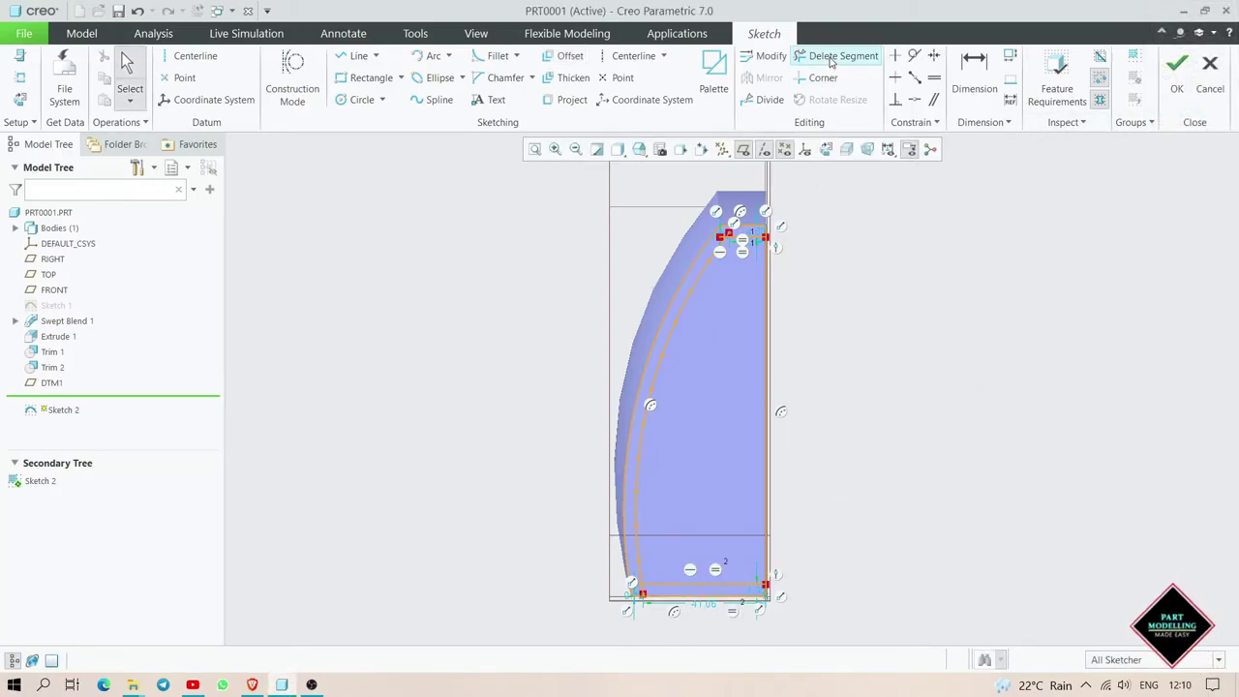
left_click(689, 249)
scroll(662, 617, "down", 3)
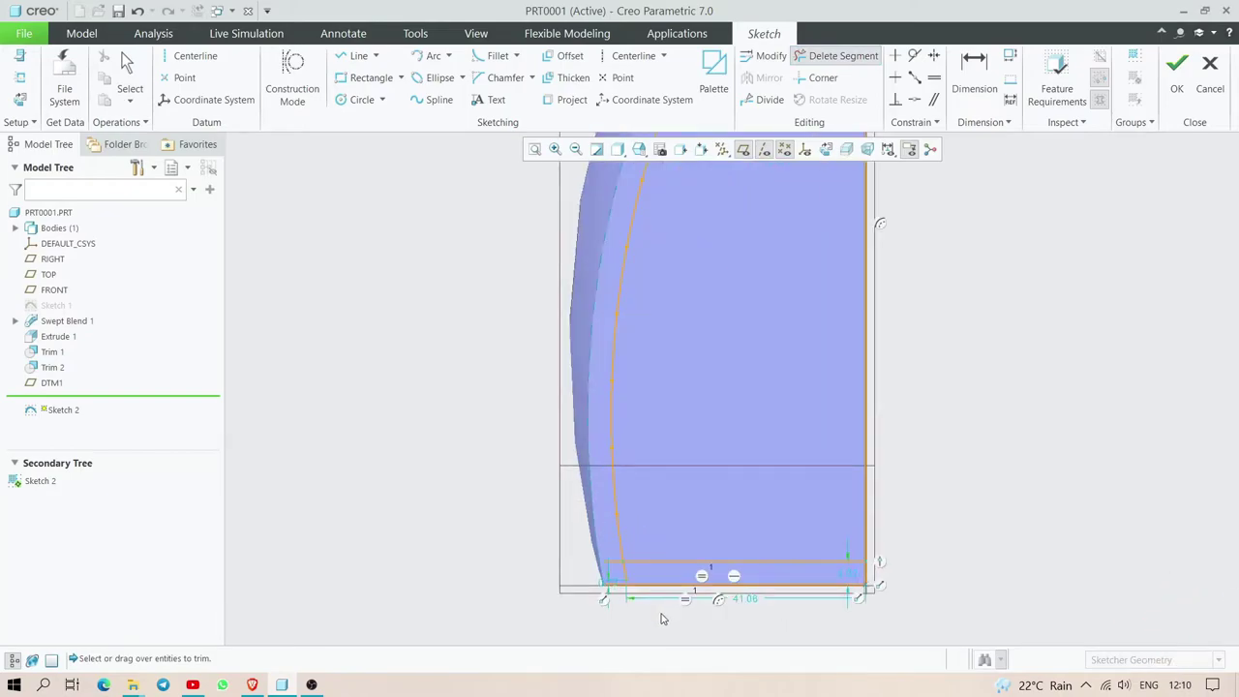
left_click(624, 580)
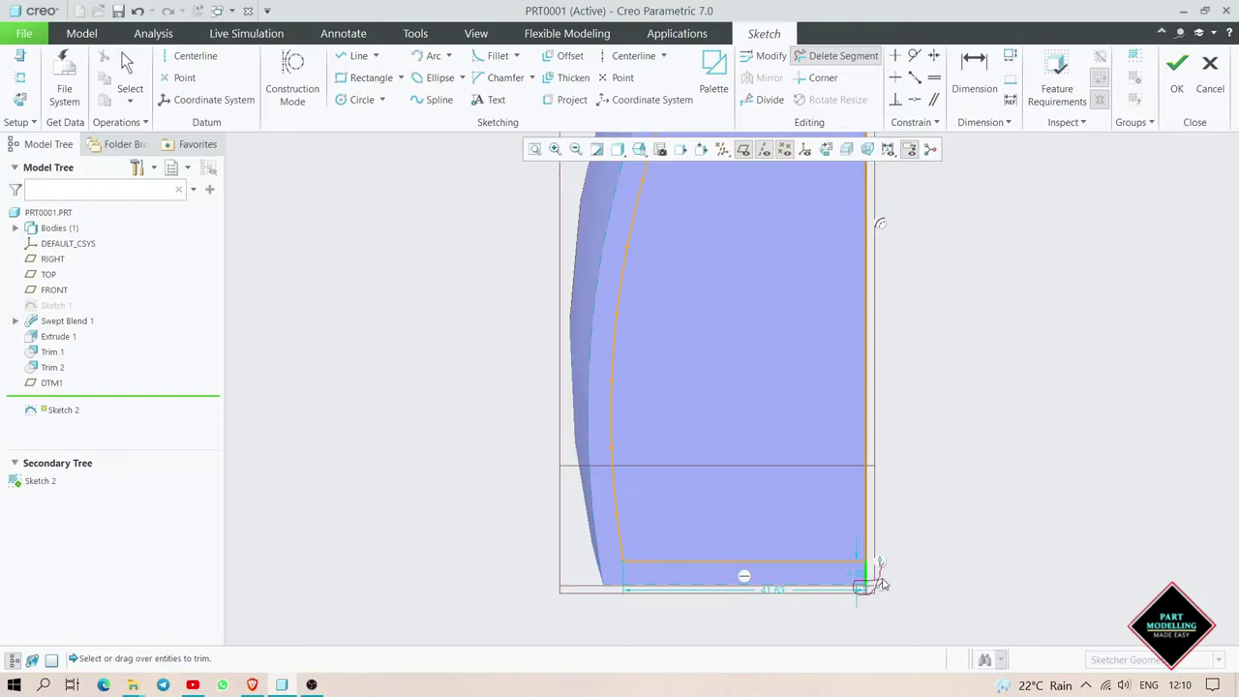
scroll(881, 584, "down", 2)
scroll(733, 313, "up", 3)
scroll(648, 205, "up", 2)
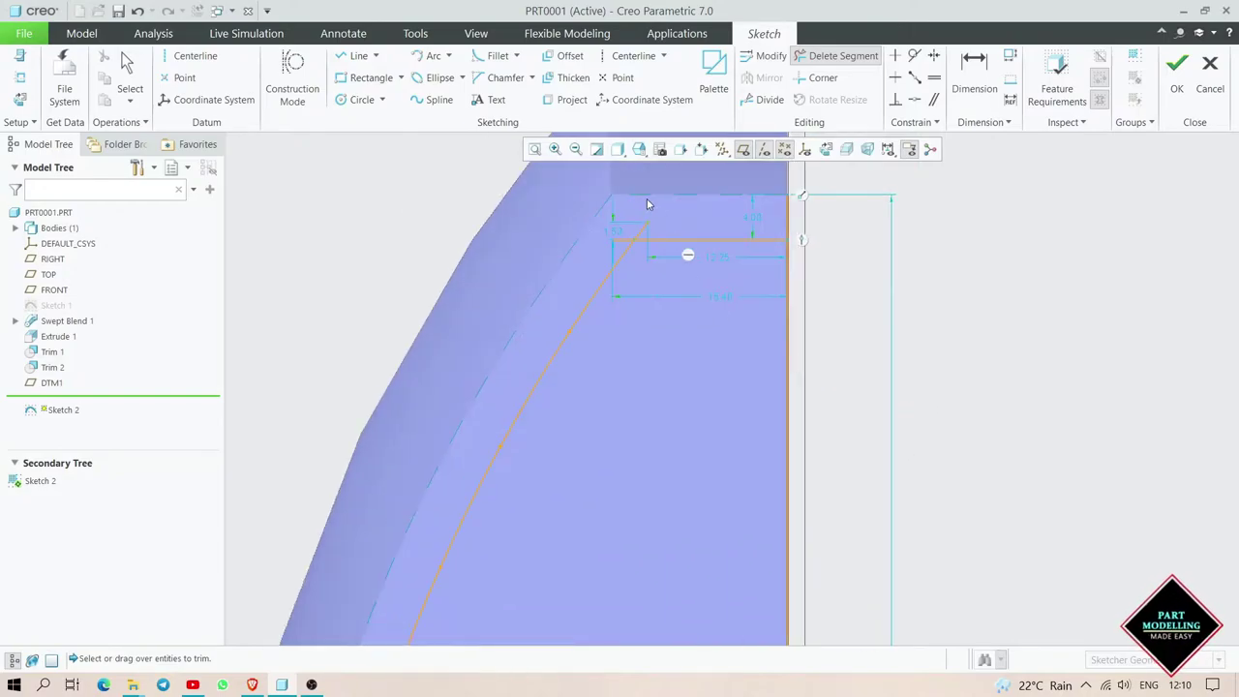
left_click(623, 234)
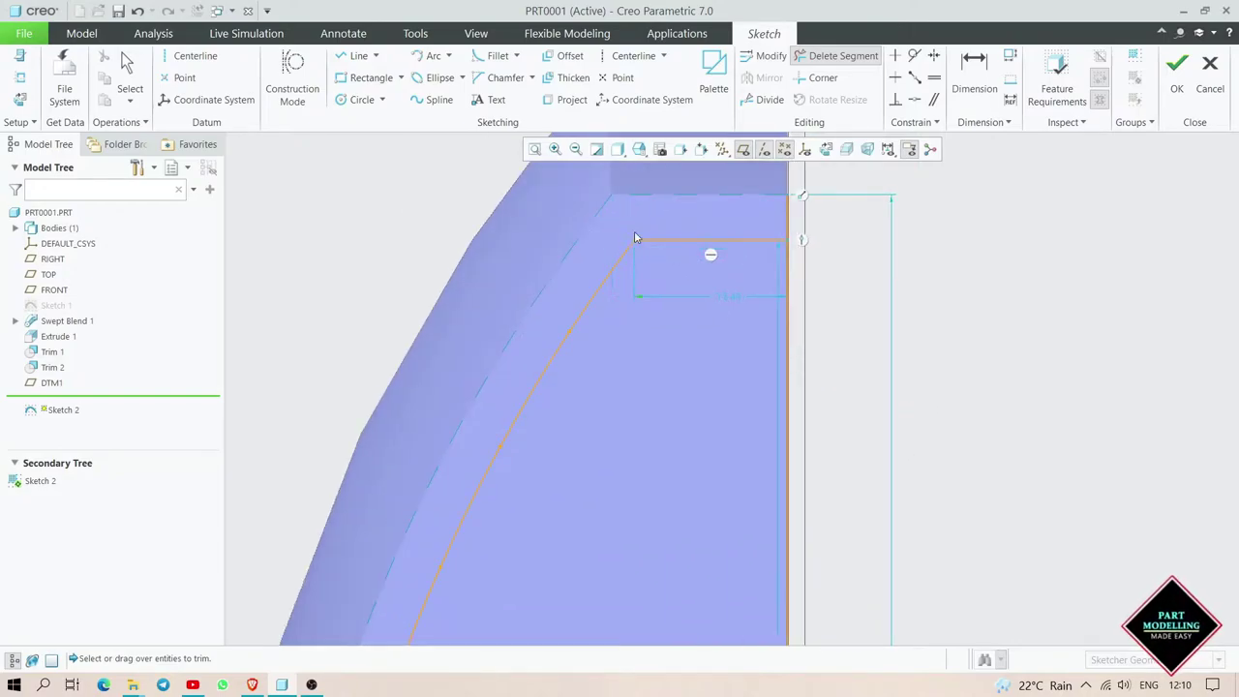
left_click_drag(798, 222, 821, 225)
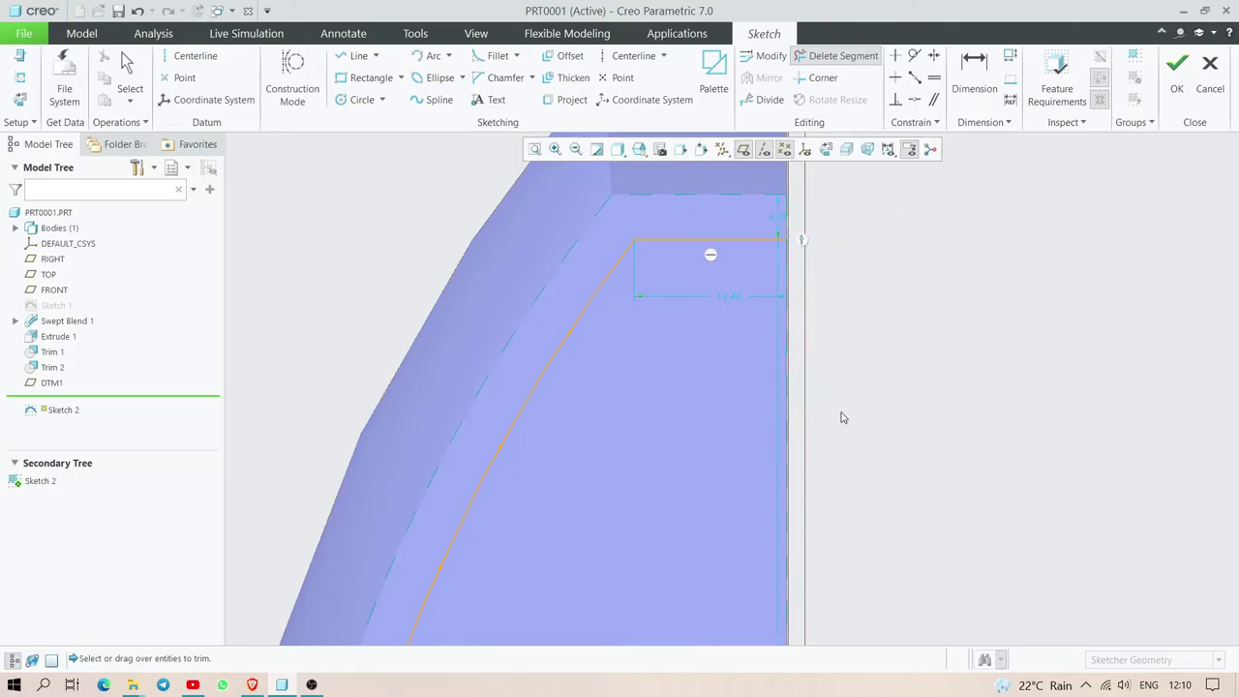
scroll(841, 417, "down", 2)
scroll(834, 423, "down", 2)
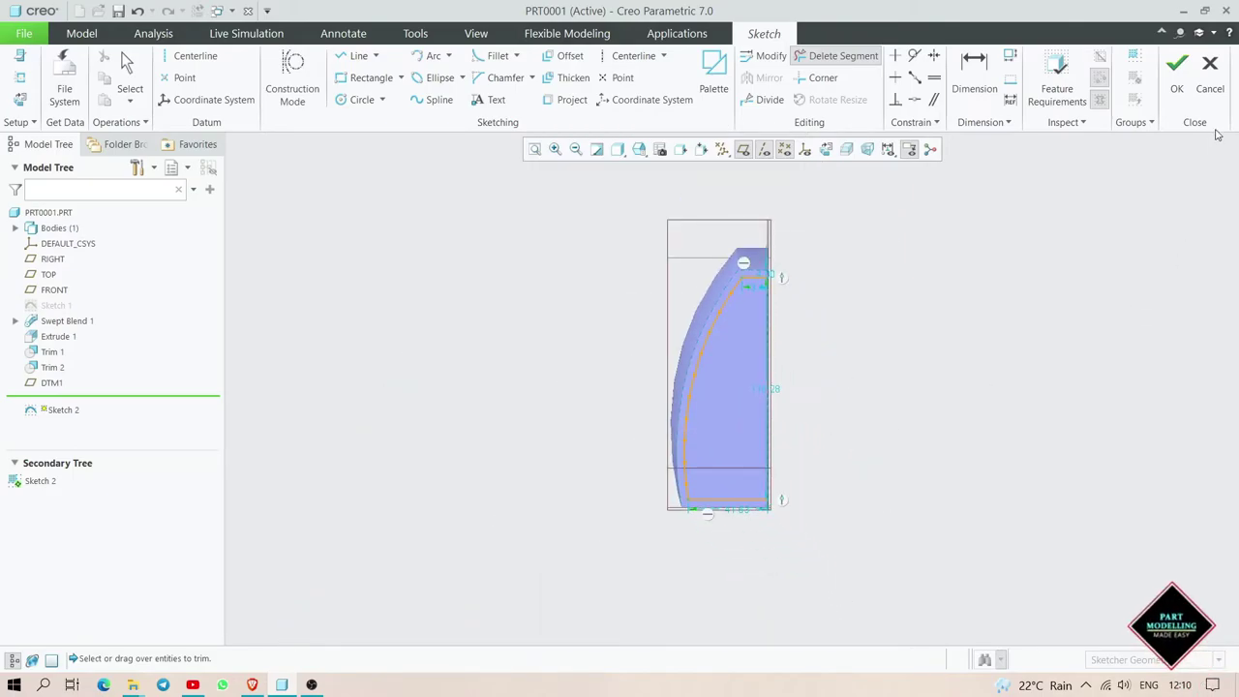
middle_click(1049, 195)
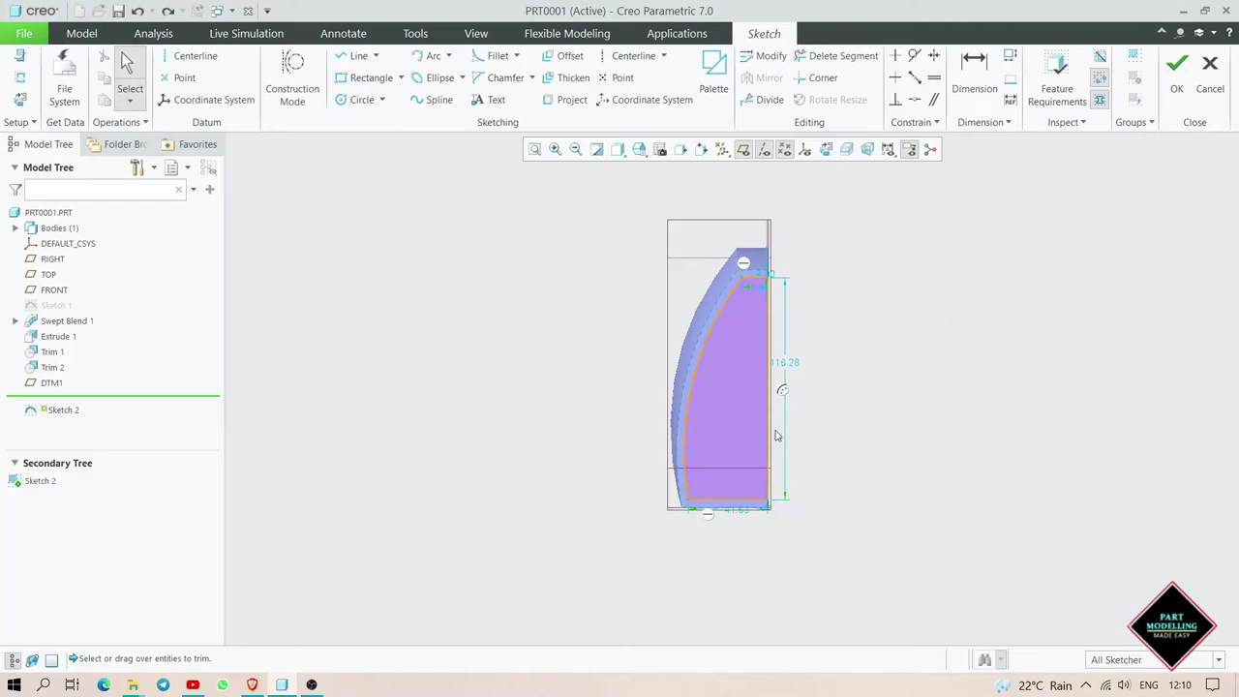
middle_click_drag(764, 416, 865, 393)
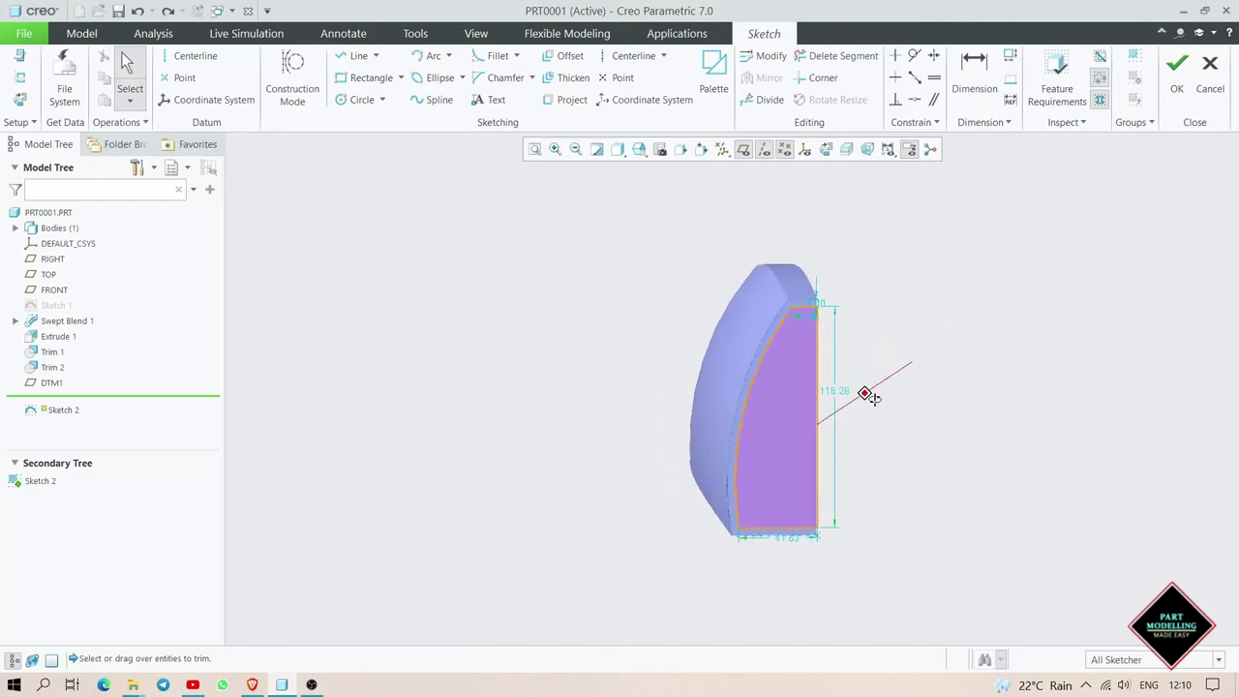
left_click(1174, 79)
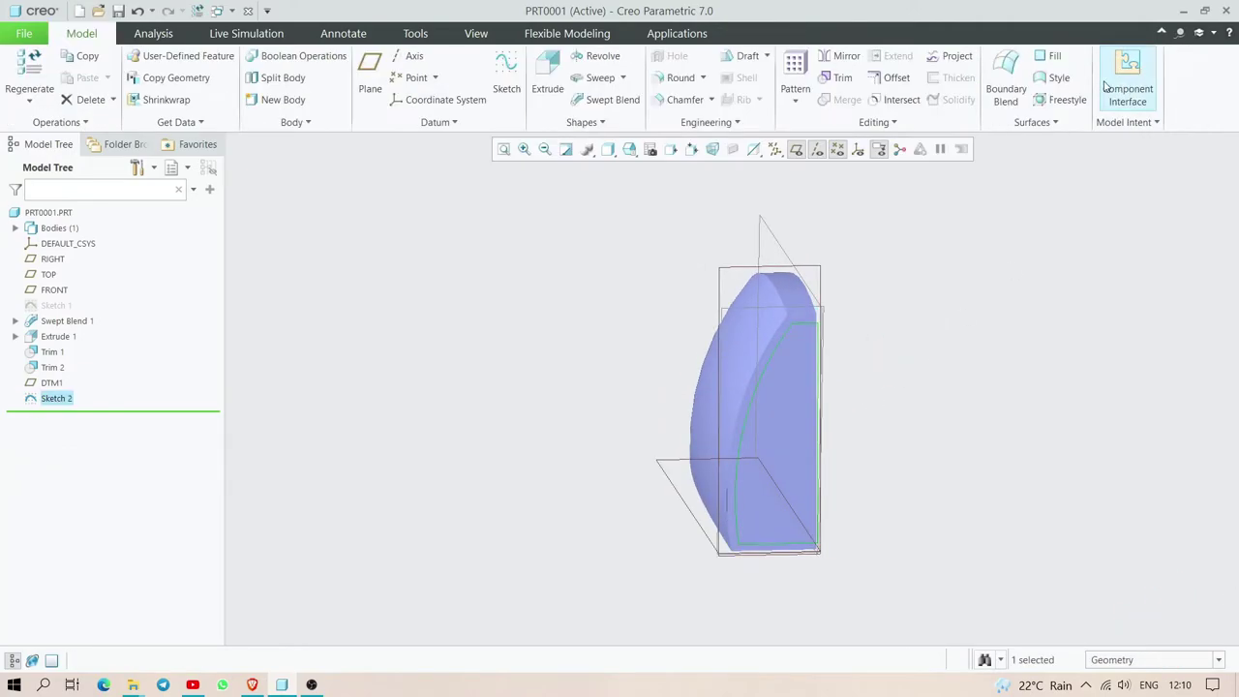
- Create Fill 1 from Sketch 2's outline, then select Sketch 2 for projection
left_click(1055, 56)
mouse_move(1005, 378)
middle_mouse_down()
mouse_move(904, 423)
mouse_move(949, 350)
mouse_move(900, 351)
mouse_move(877, 377)
middle_mouse_up()
scroll(877, 380, "down", 3)
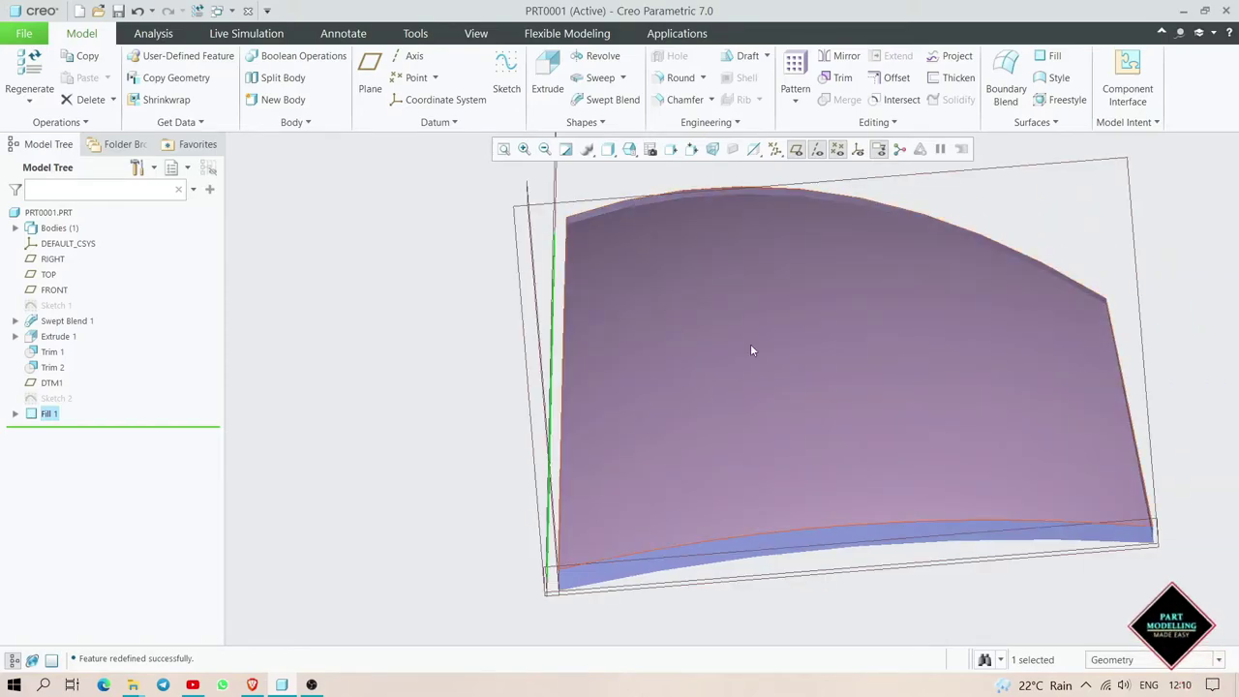
middle_click_drag(752, 345, 764, 348)
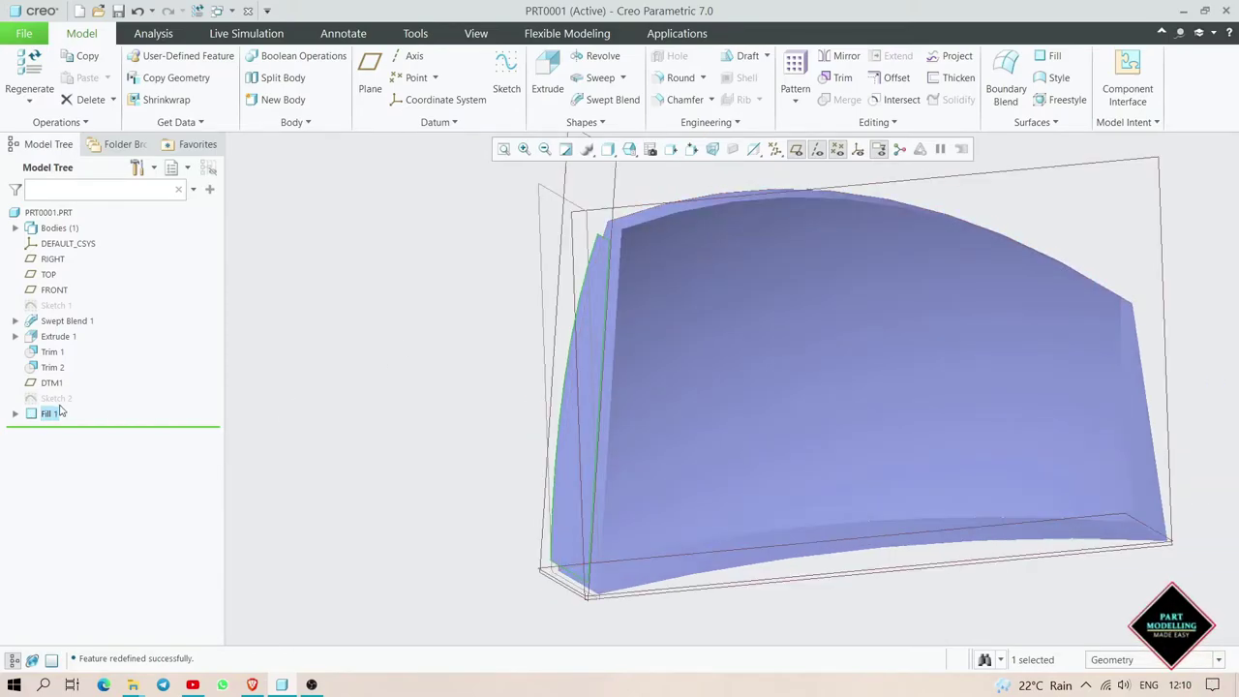
left_click(56, 398)
- Project Sketch 2 onto the narrow side surface as Project 1, then select the Extrude 1 surface
left_click(951, 55)
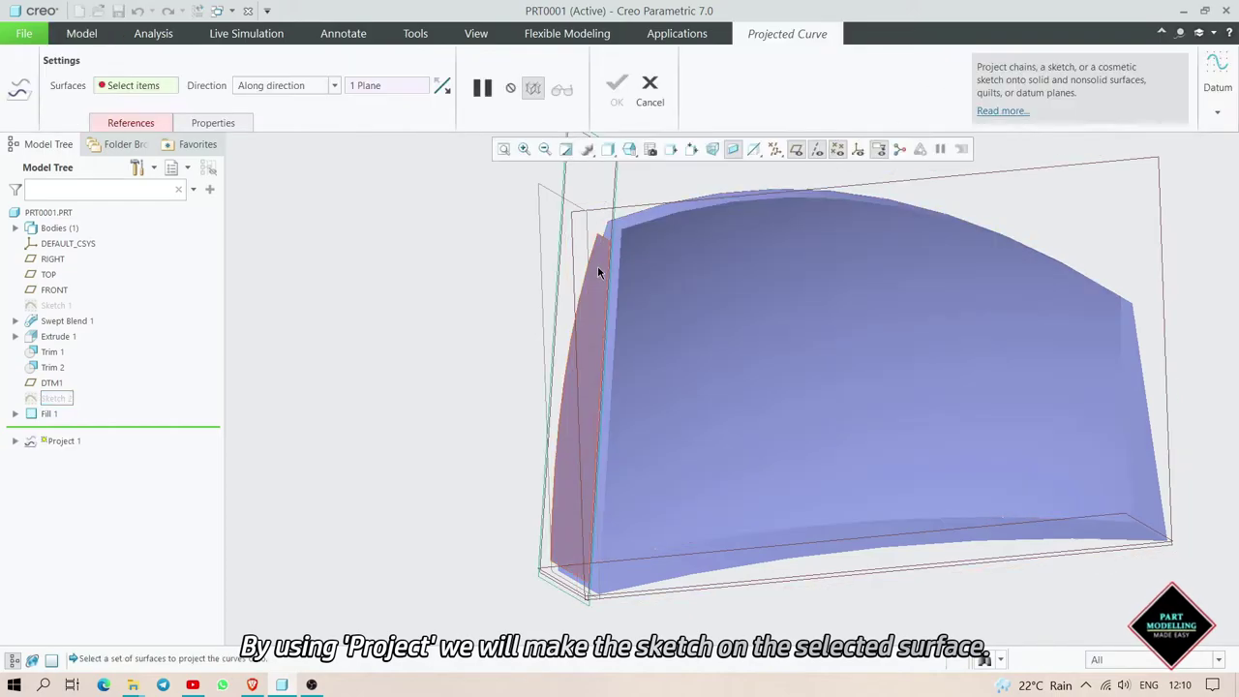
left_click(618, 255)
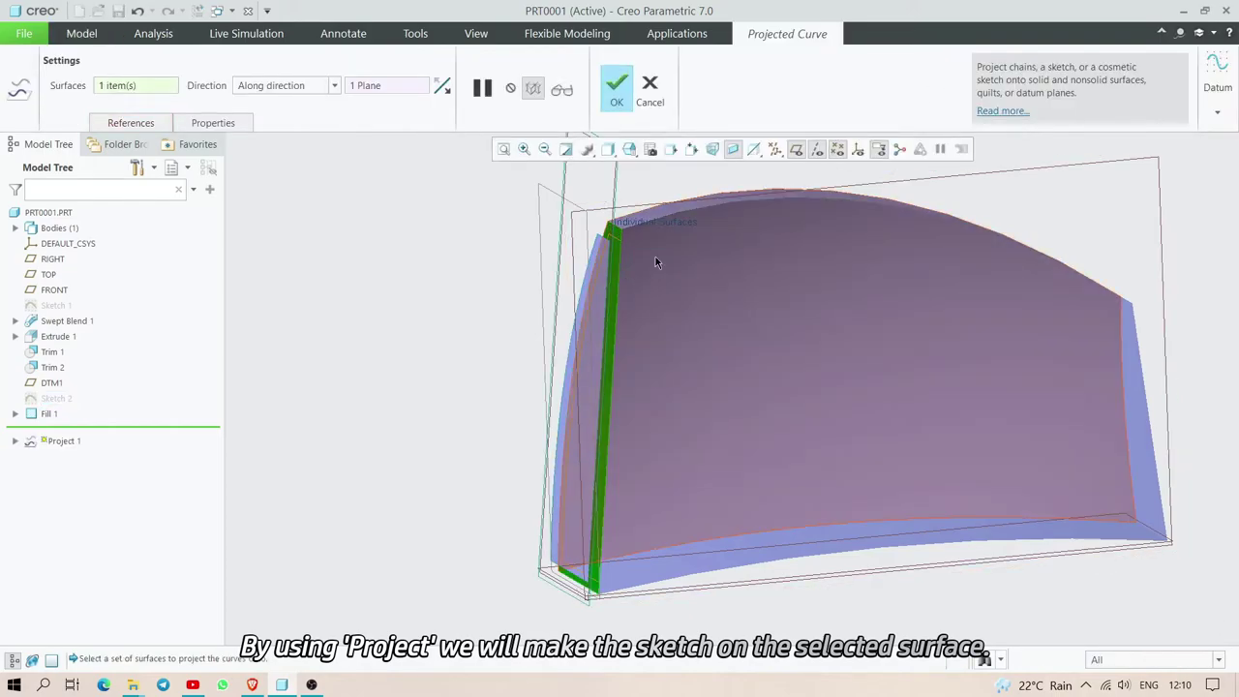
middle_click_drag(655, 262, 668, 266)
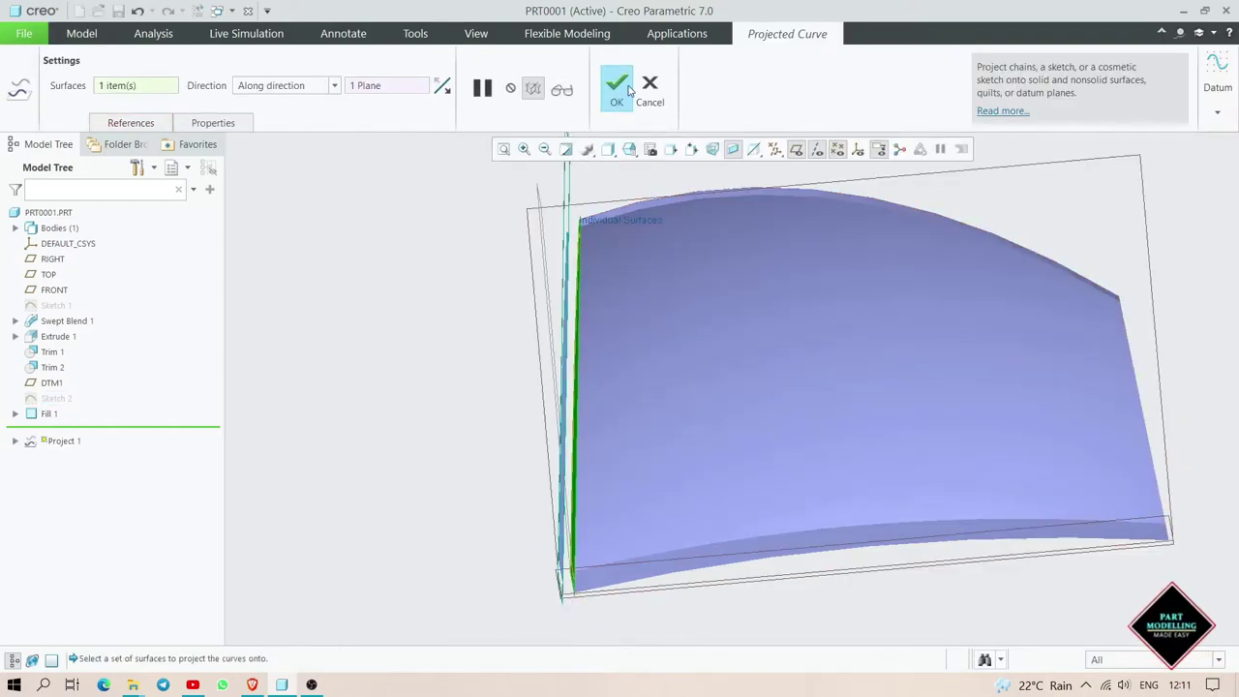
left_click(617, 87)
middle_click_drag(631, 252, 629, 280)
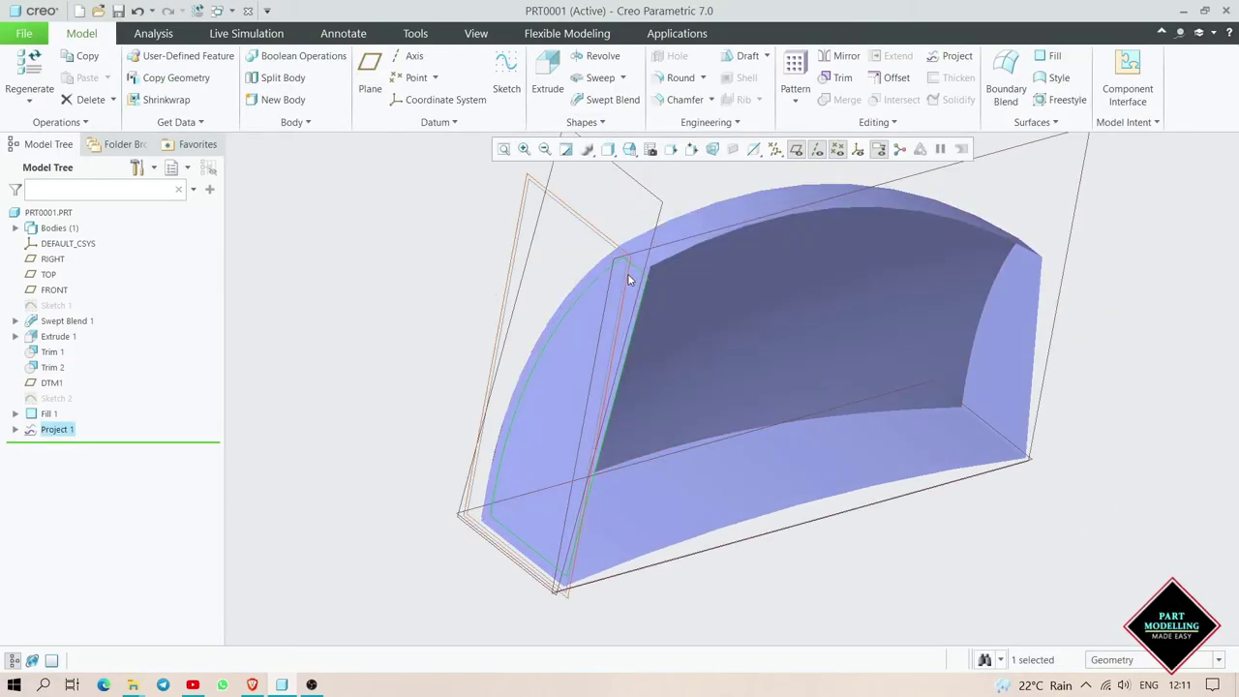
scroll(627, 280, "up", 3)
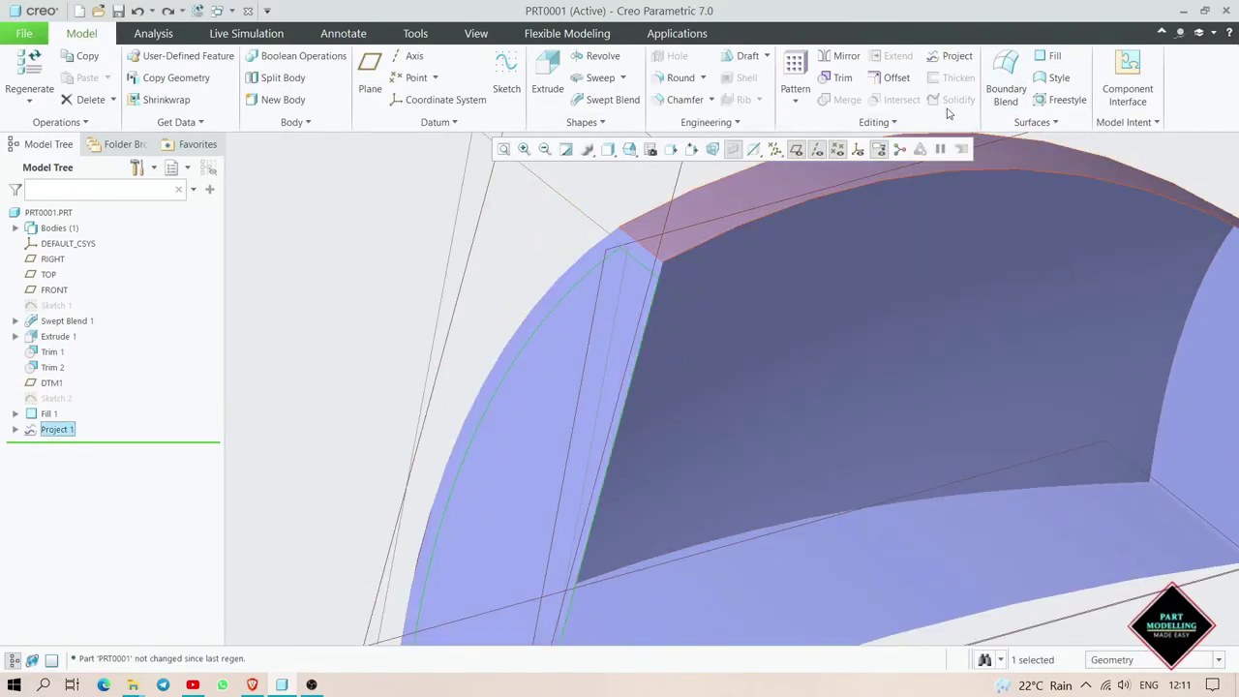
left_click(641, 259)
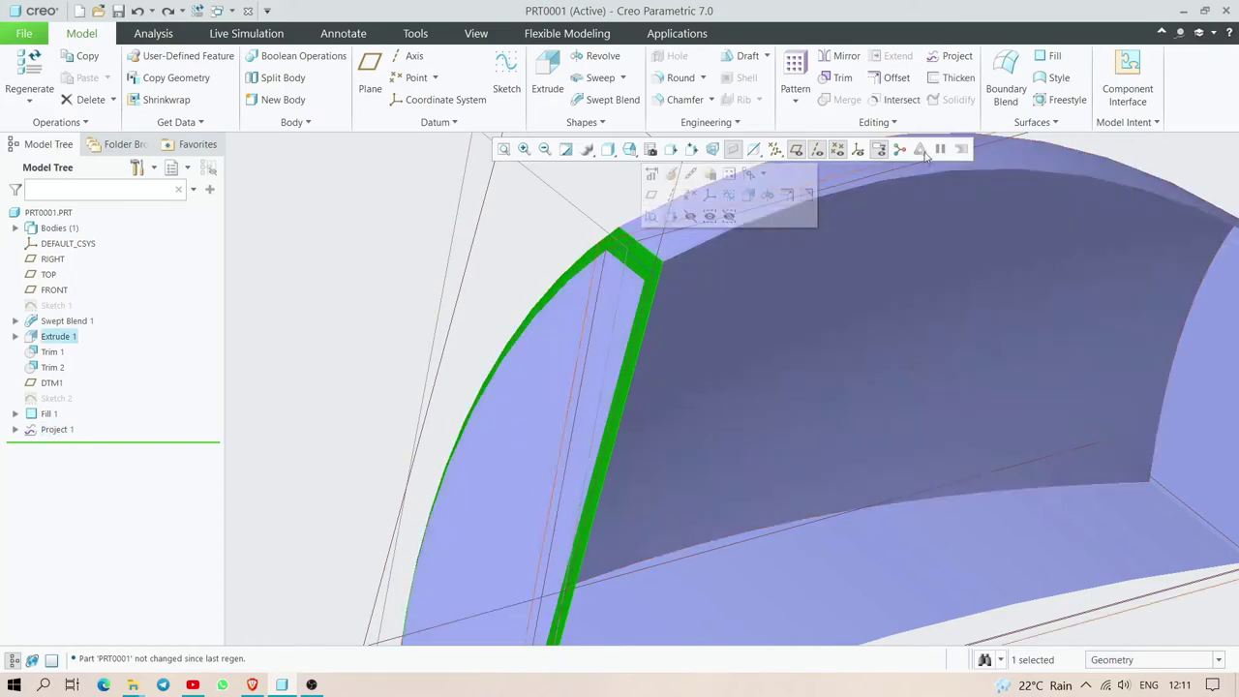
scroll(890, 332, "up", 1)
scroll(874, 328, "down", 1)
scroll(988, 358, "down", 2)
- Trim the Extrude 1 surface along the projected curve, creating Trim 3
scroll(988, 359, "down", 1)
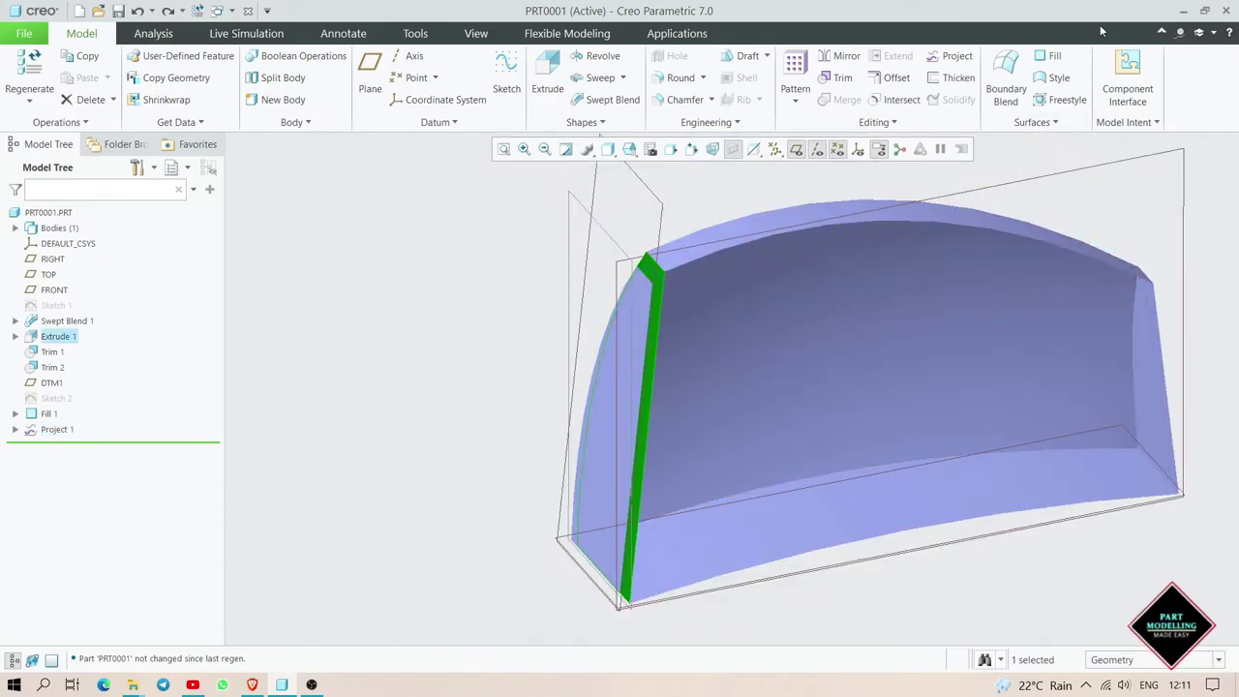
left_click(843, 77)
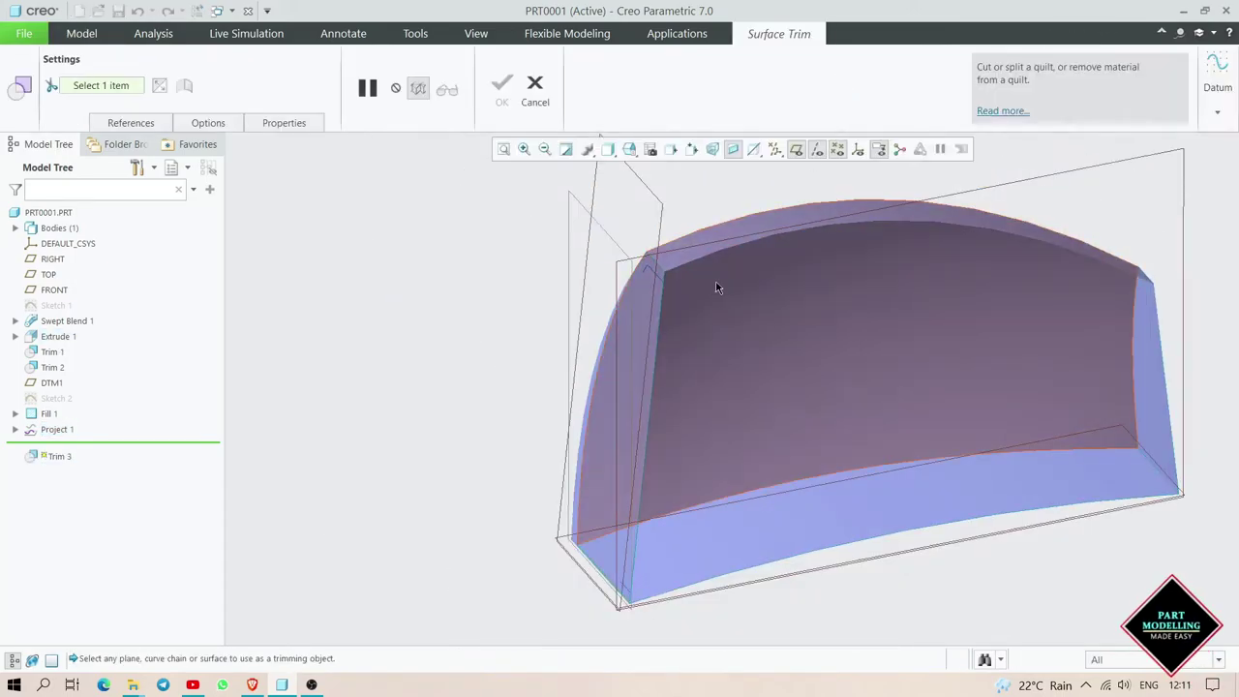
left_click(652, 274)
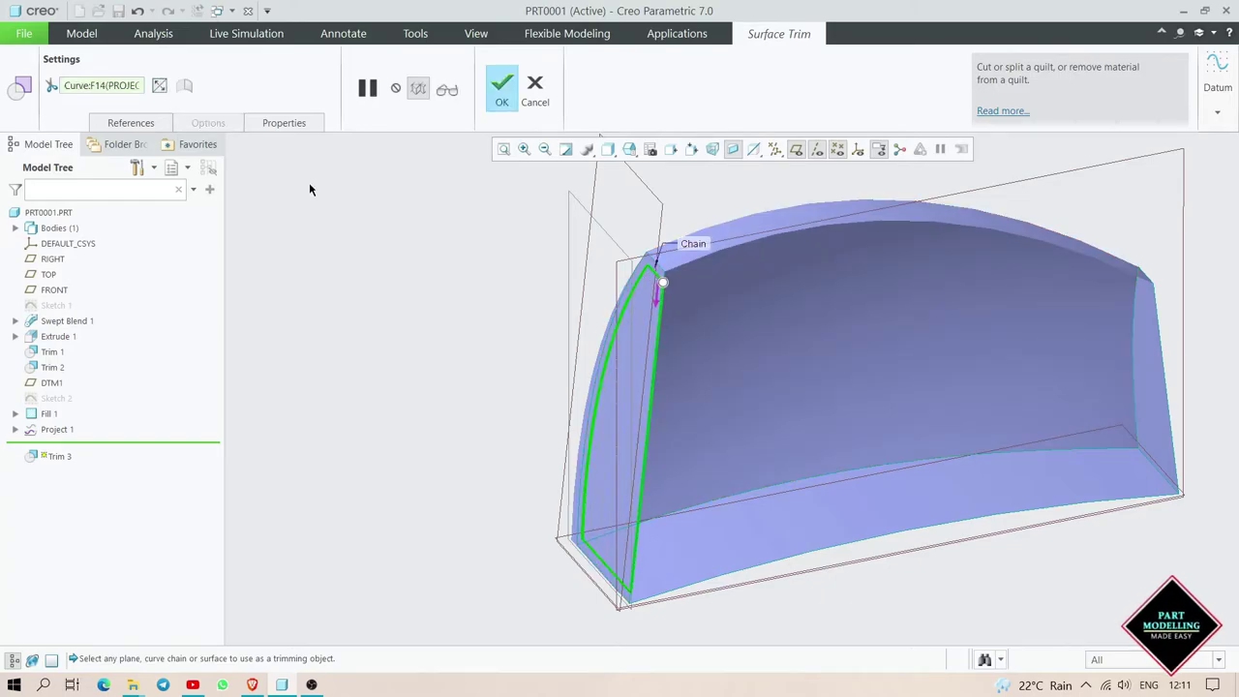
left_click(448, 91)
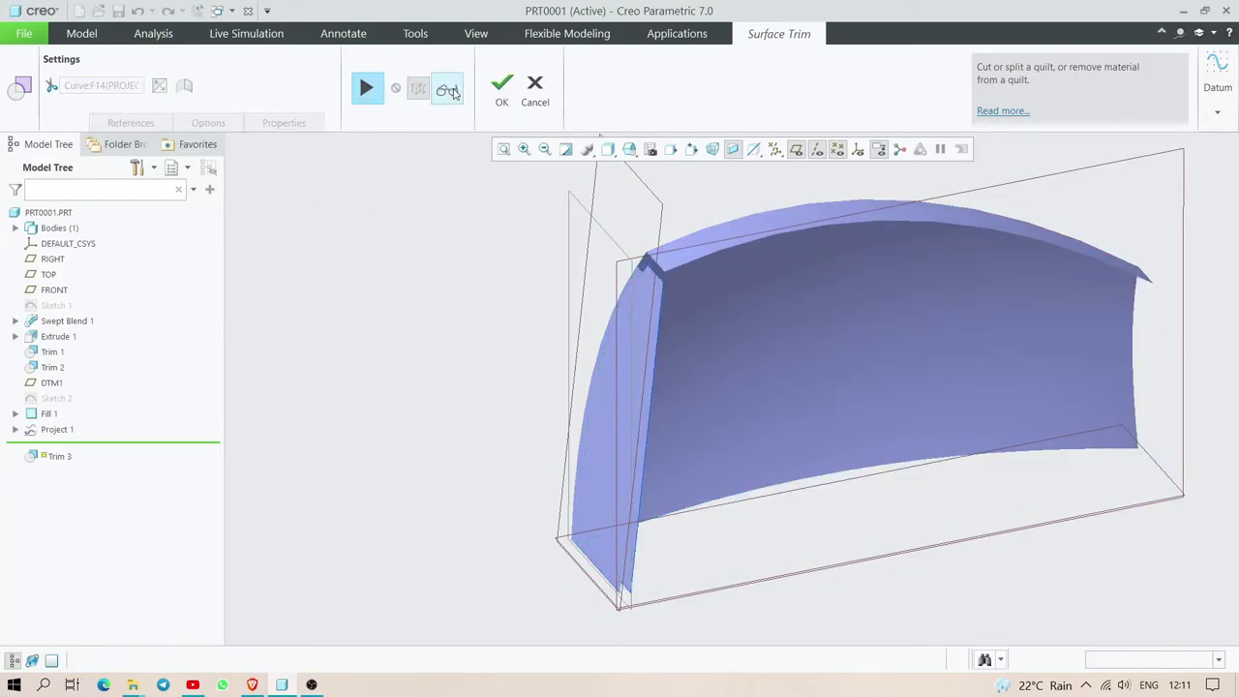
left_click(451, 91)
left_click(447, 91)
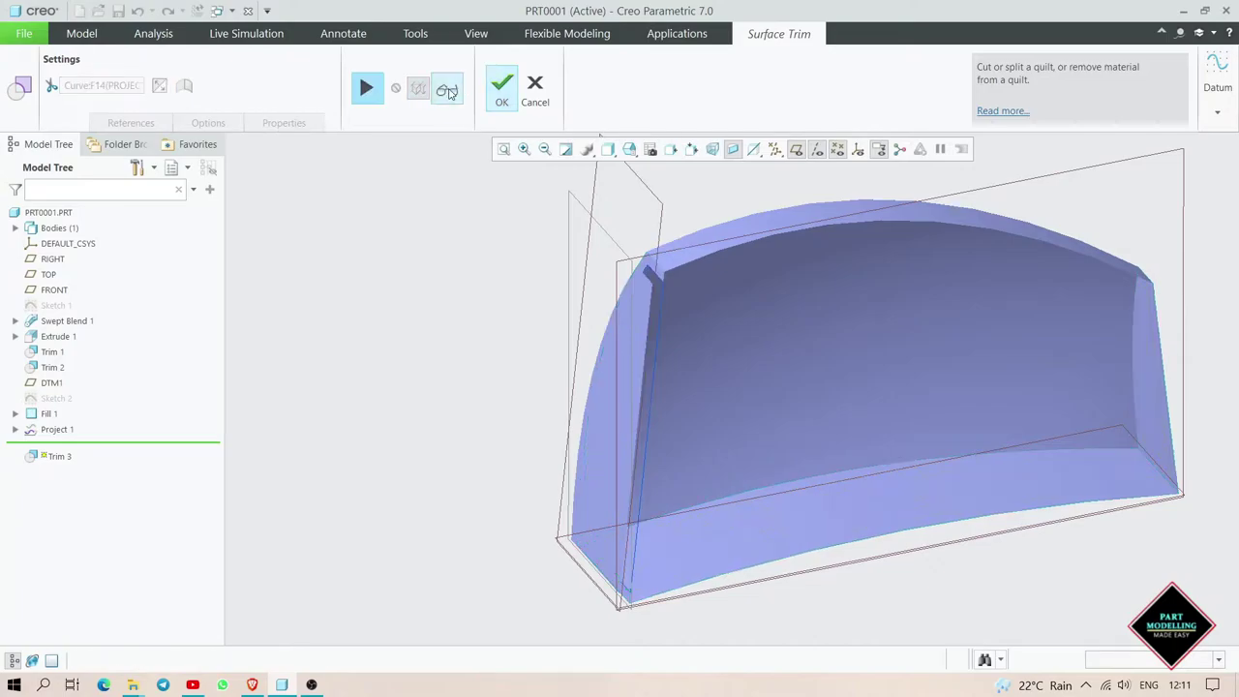
mouse_move(838, 362)
middle_mouse_down()
mouse_move(849, 317)
mouse_move(829, 356)
mouse_move(819, 349)
middle_mouse_up()
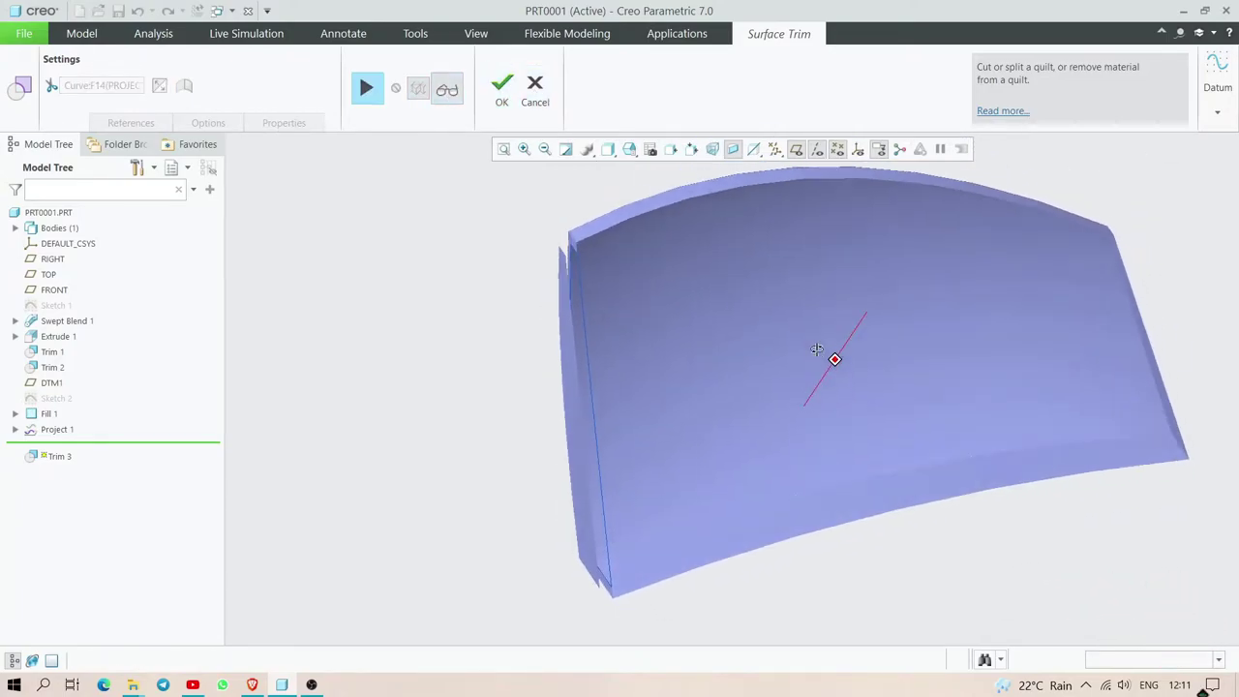
left_click(502, 87)
- Clear the selection and hide Project 1 from the model tree
mouse_move(592, 246)
middle_mouse_down()
mouse_move(684, 352)
mouse_move(738, 341)
mouse_move(664, 345)
mouse_move(657, 363)
middle_mouse_up()
scroll(648, 303, "down", 3)
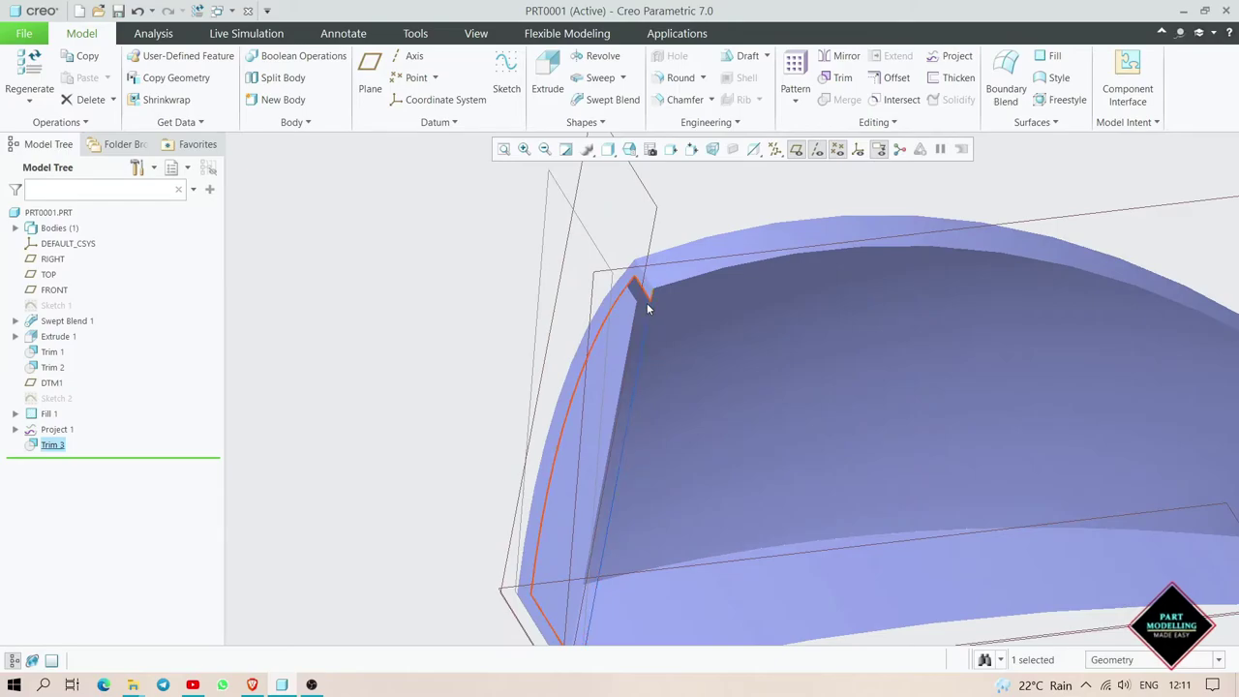
left_click(499, 310)
scroll(468, 330, "up", 2)
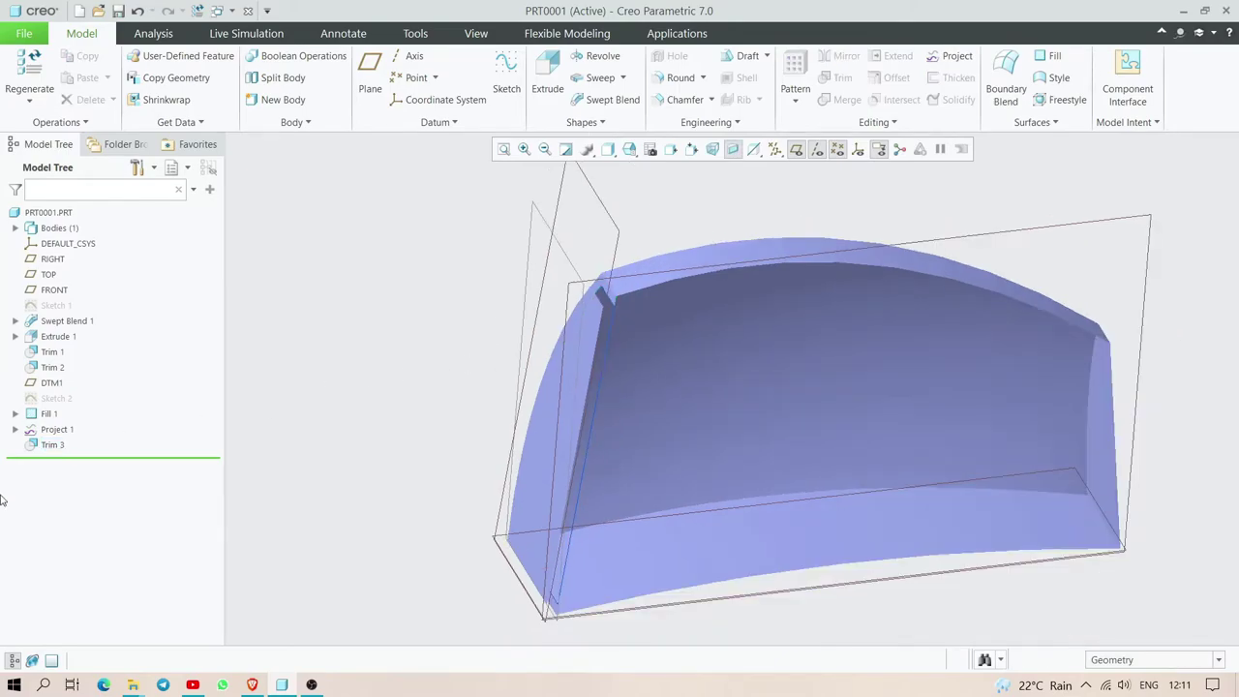
right_click(57, 435)
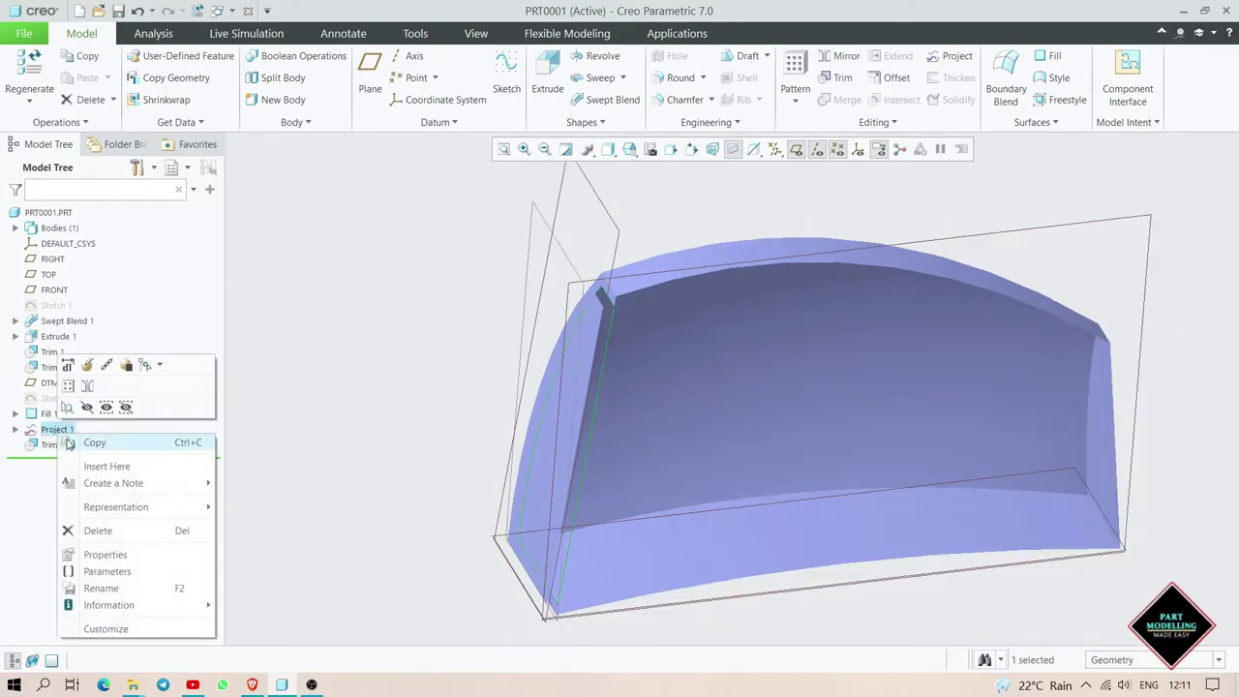
left_click(102, 408)
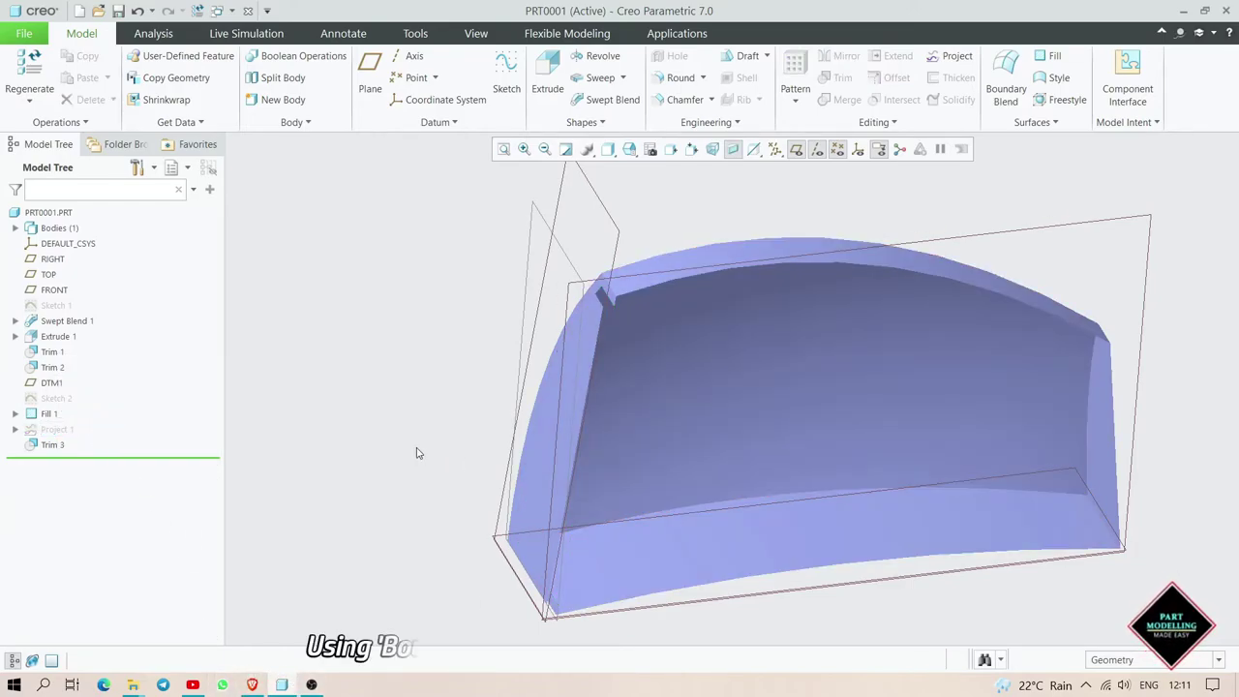
- Create Boundary Blend 1 between the two notch edges to fill the notch
left_click(1007, 81)
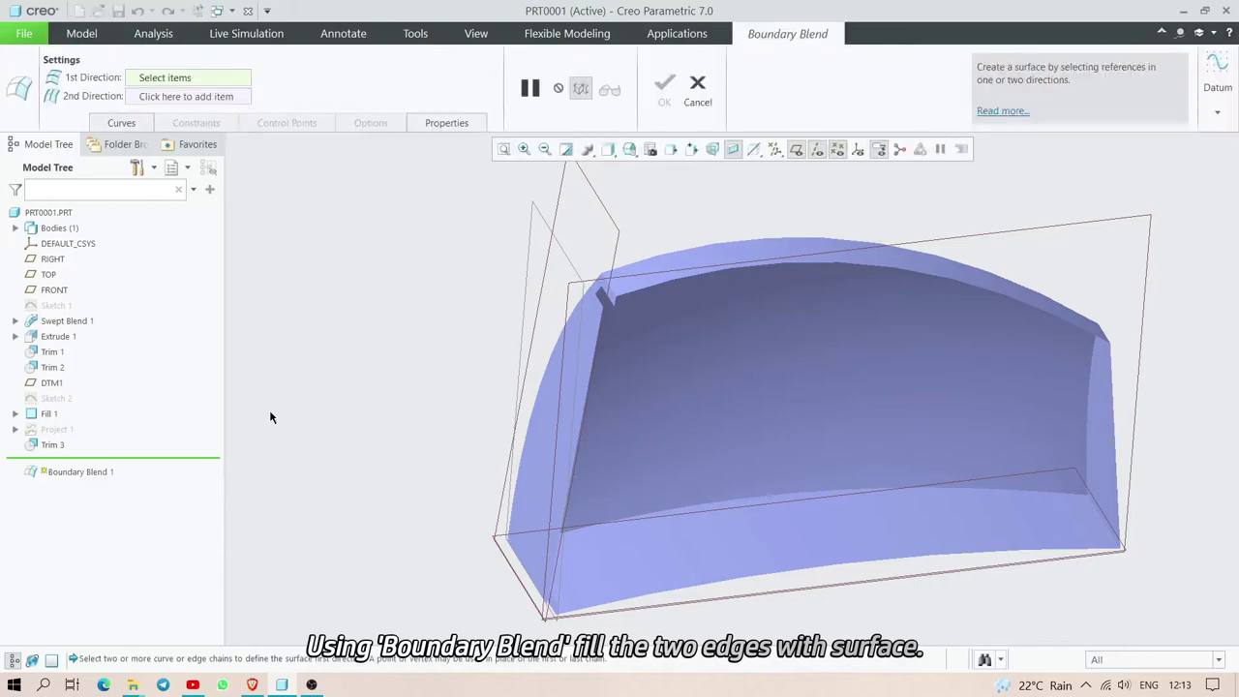
scroll(628, 319, "up", 5)
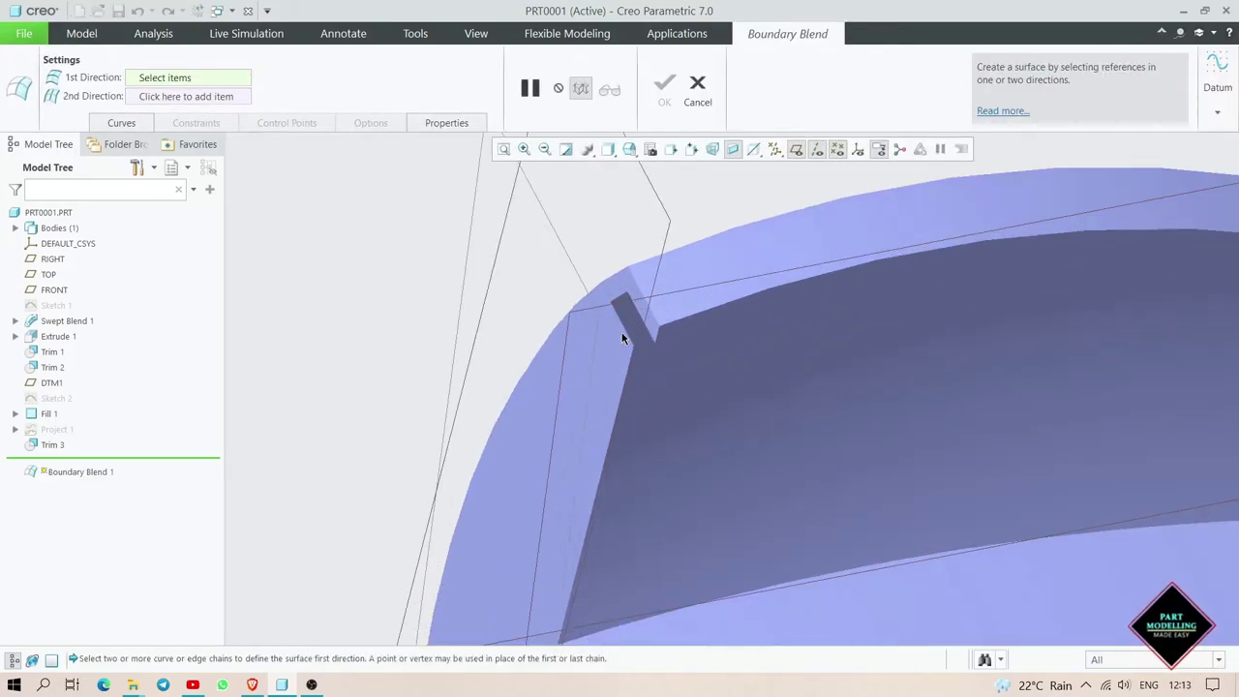
left_click(628, 334)
left_click(644, 328, "ctrl")
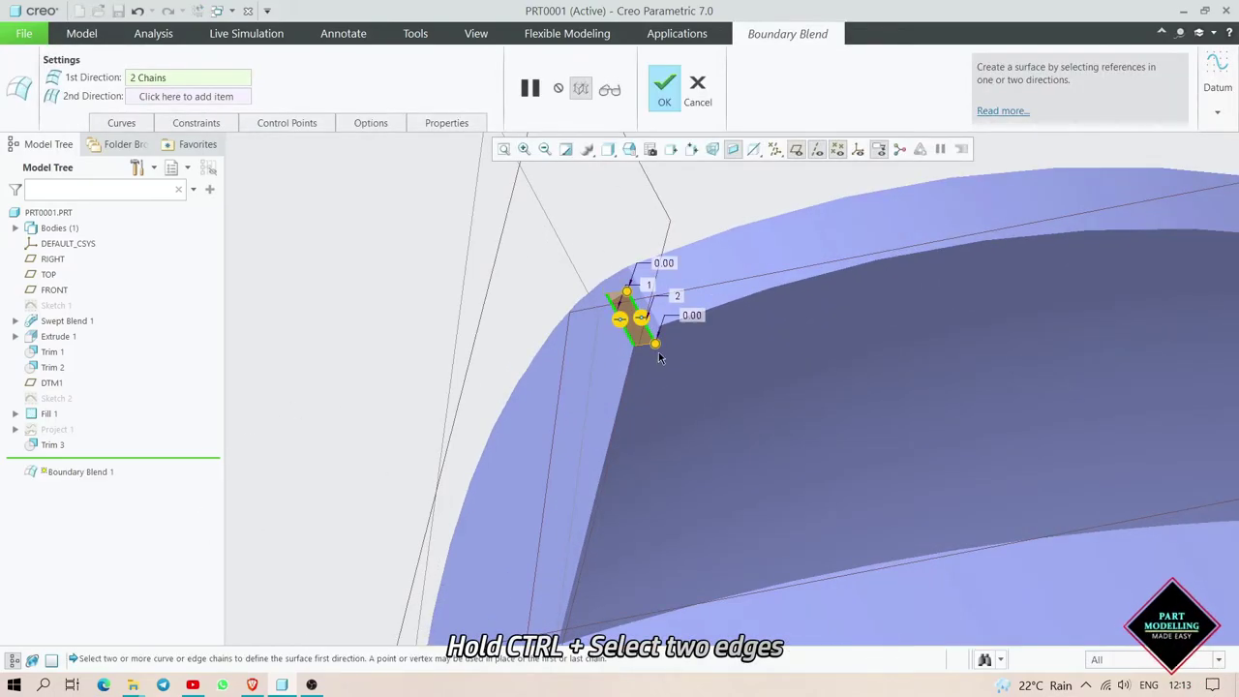
middle_click_drag(658, 352, 673, 375)
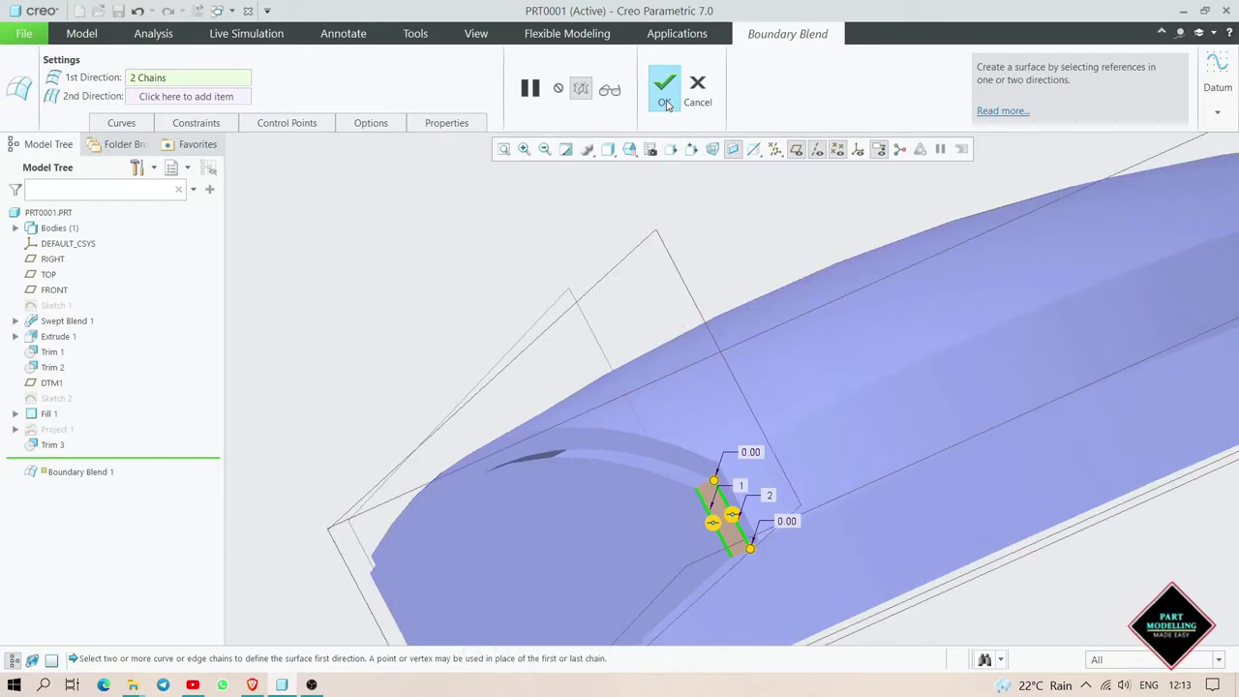
left_click(666, 103)
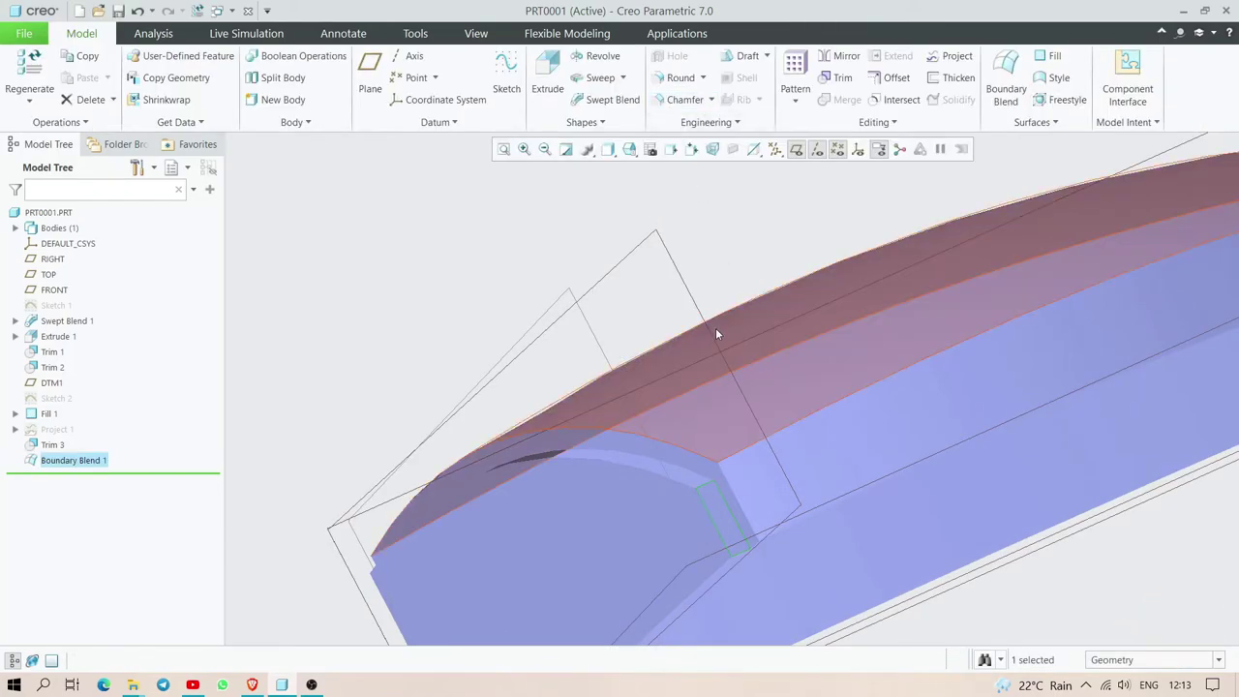
- Create a boundary blend strip between the two curved top edge chains
middle_click_drag(731, 321, 747, 343)
left_click(1005, 77)
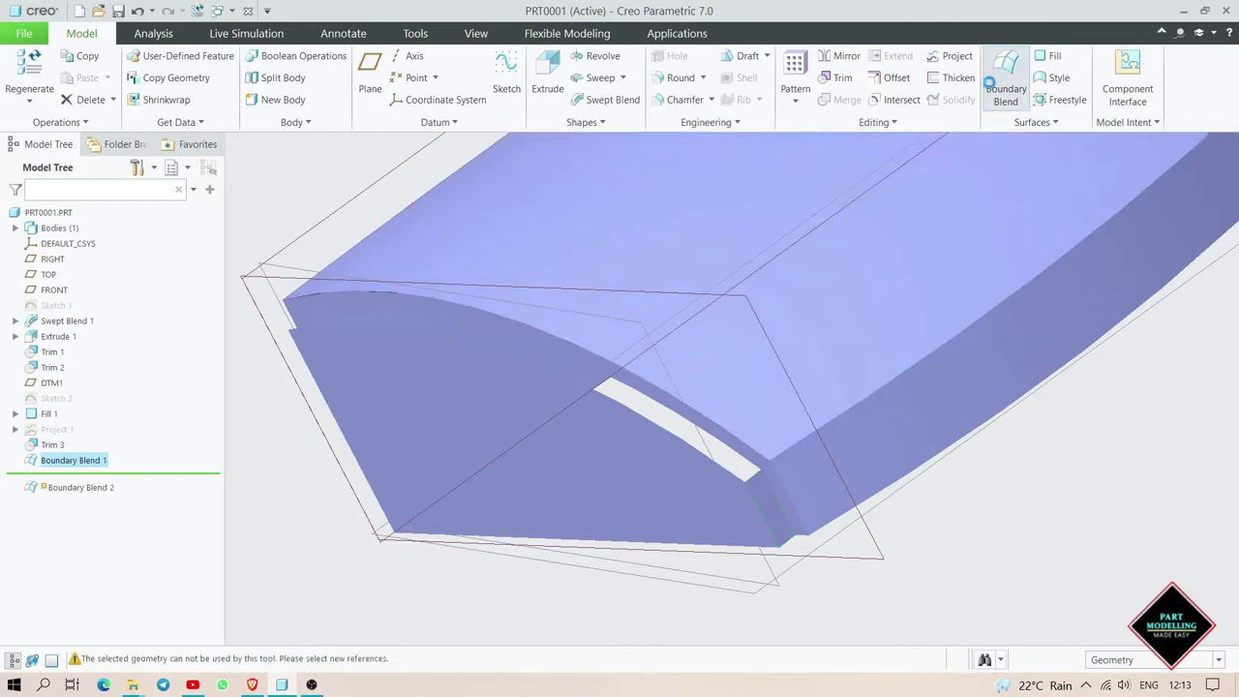
left_click(596, 391)
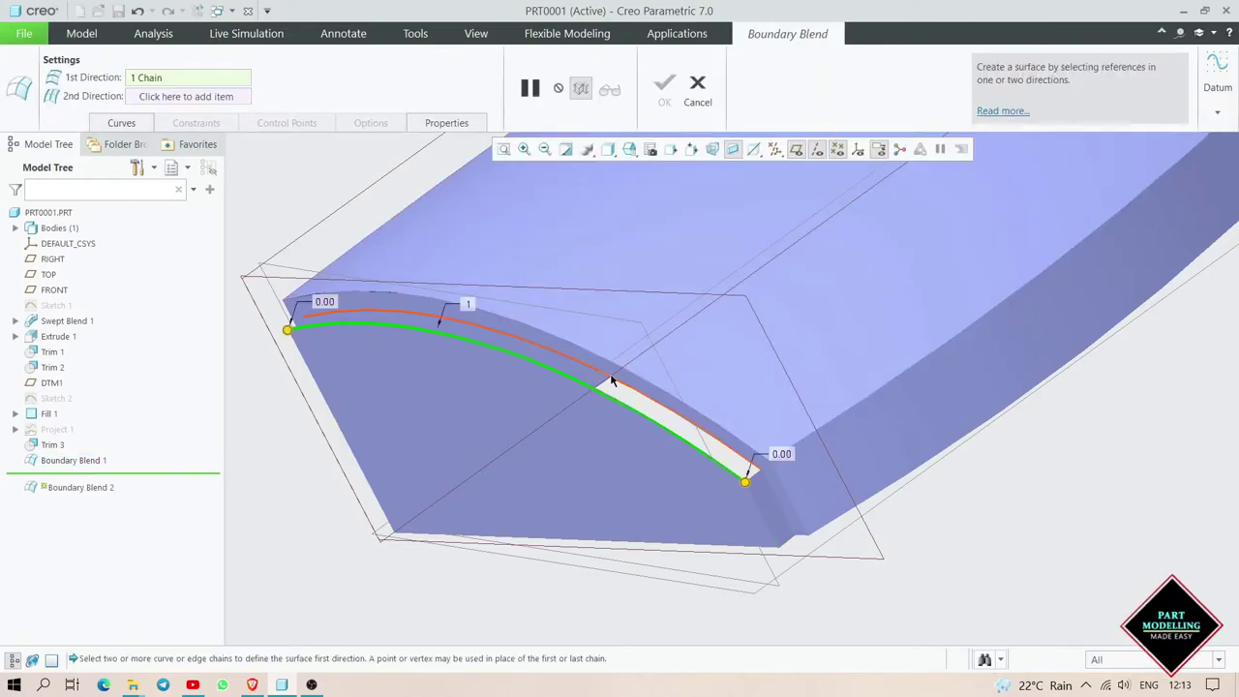
left_click(611, 383, "ctrl")
scroll(678, 422, "down", 4)
middle_click_drag(547, 435, 731, 450)
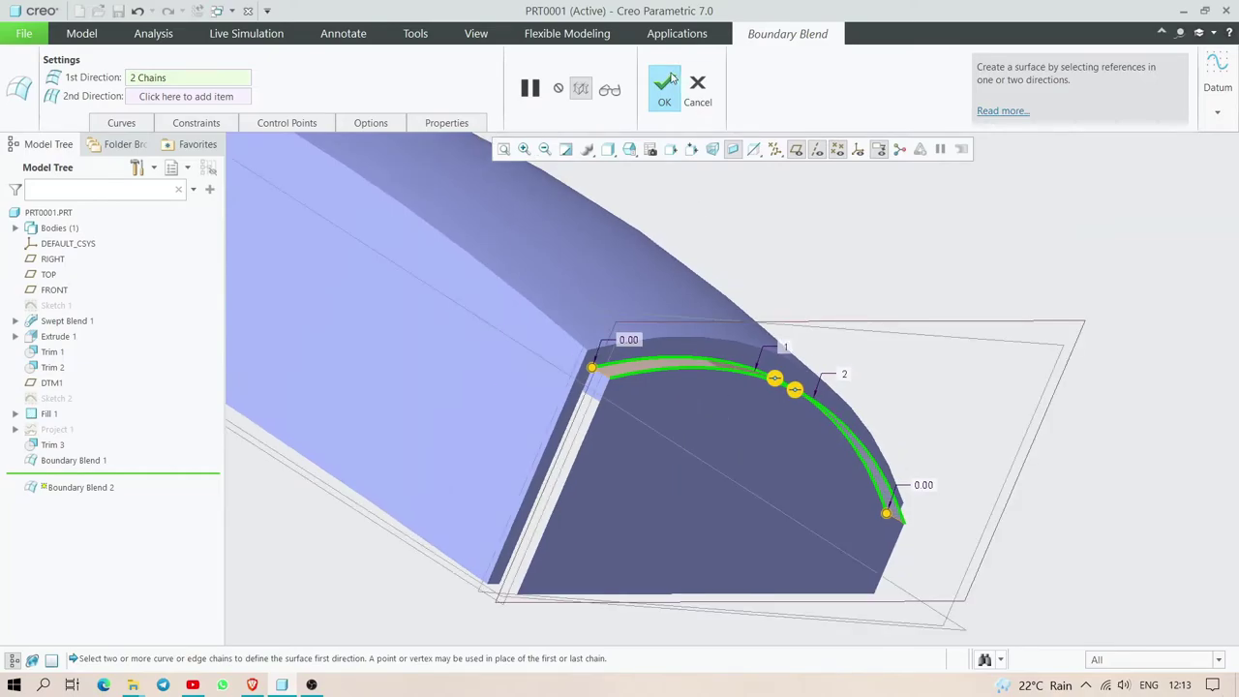
left_click(668, 84)
- Create a boundary blend strip between the vertical side edges, then select both new strips
left_click(1003, 86)
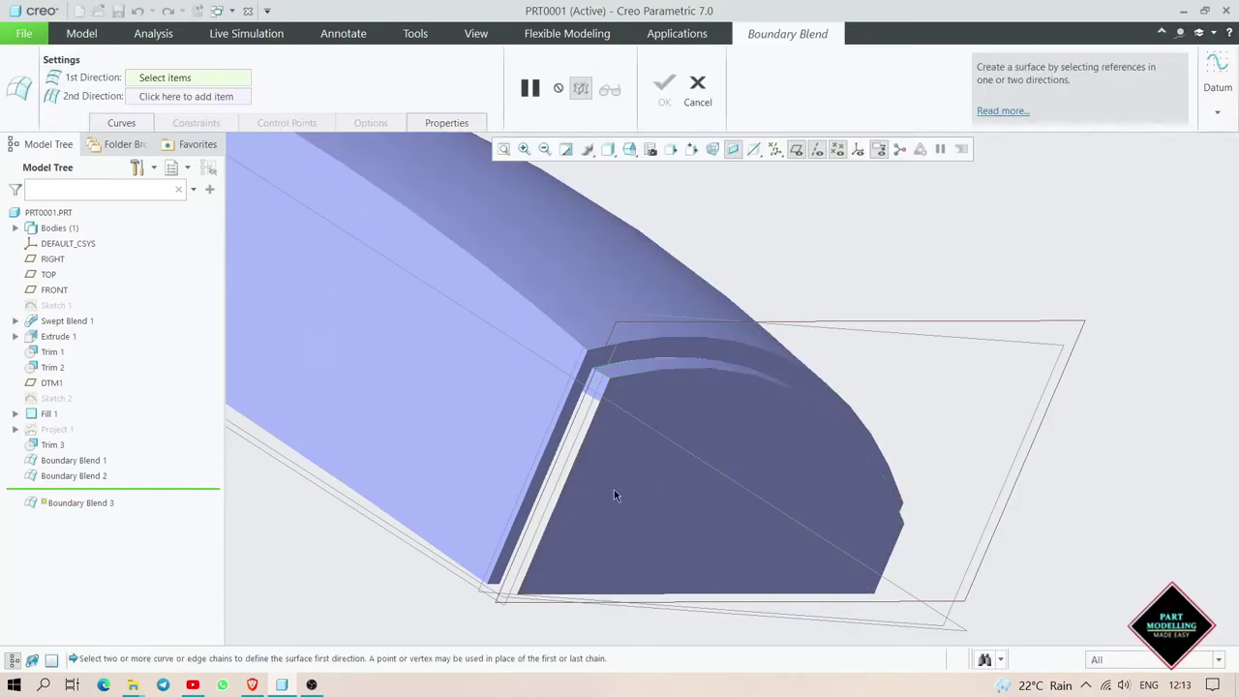
left_click(572, 462)
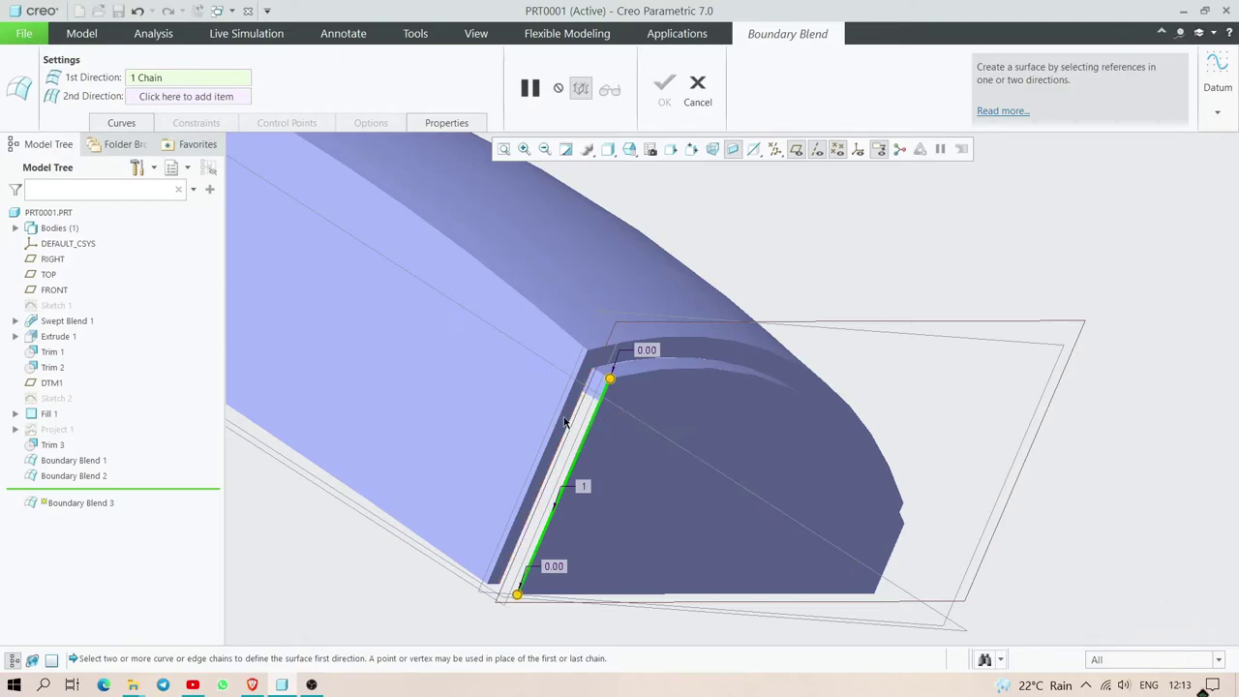
left_click(570, 429, "ctrl")
middle_click_drag(576, 440, 627, 158)
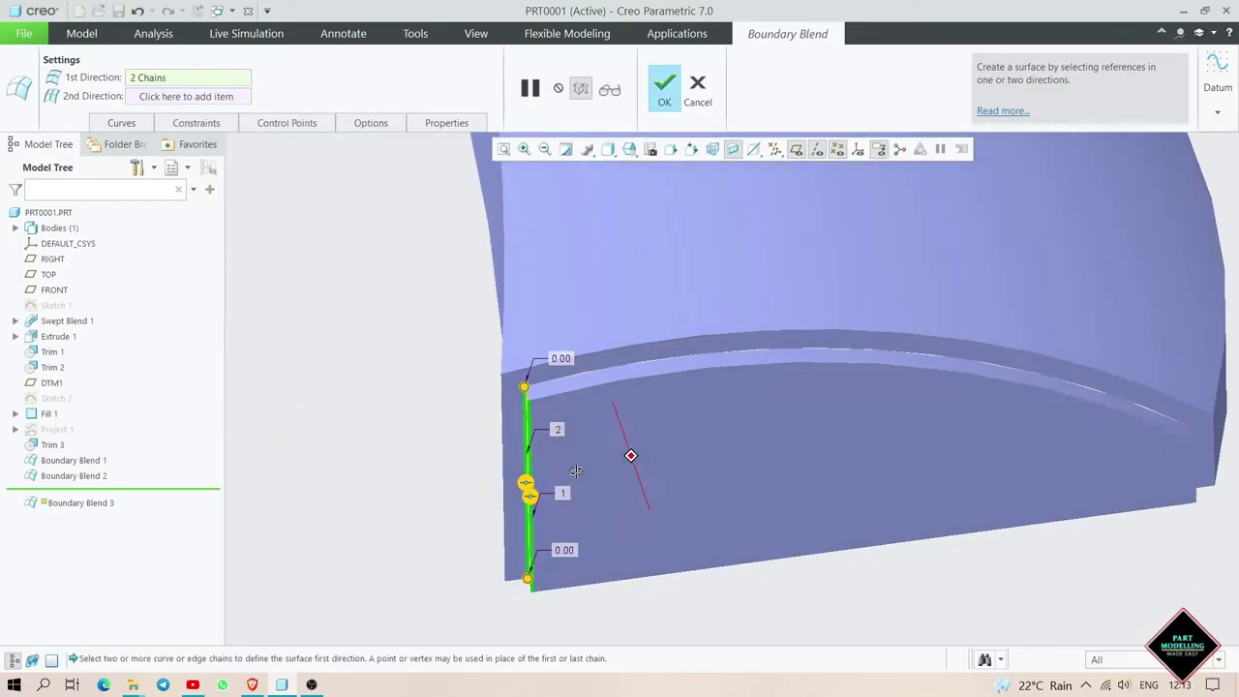
left_click(666, 89)
middle_click_drag(668, 252, 607, 401)
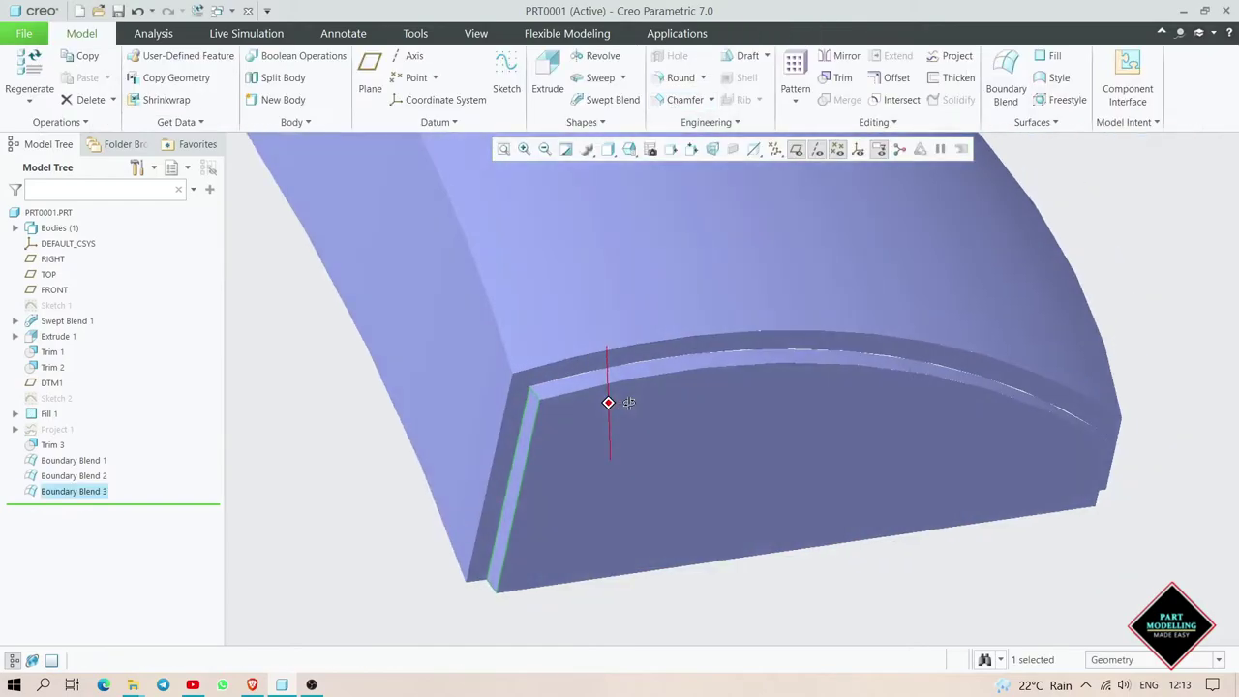
left_click(528, 427)
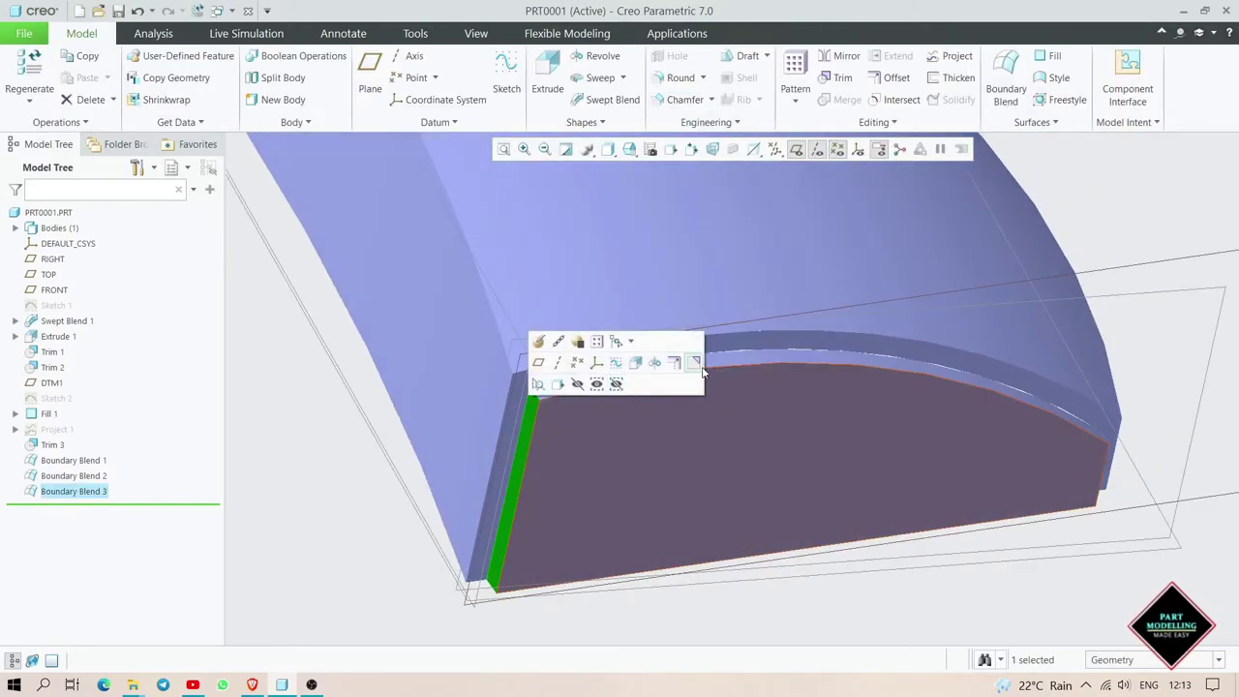
left_click(747, 356, "ctrl")
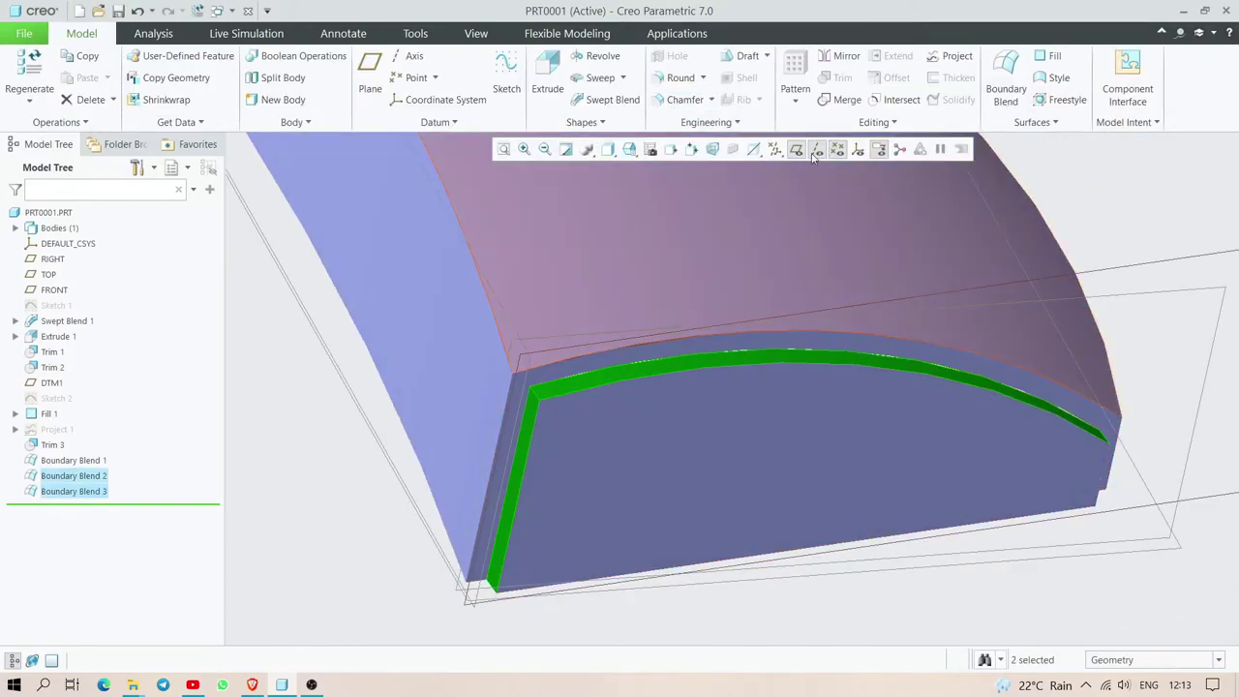
- Merge the large end face and the curved top and side strips into Merge 1
left_click(826, 100)
left_click(946, 496)
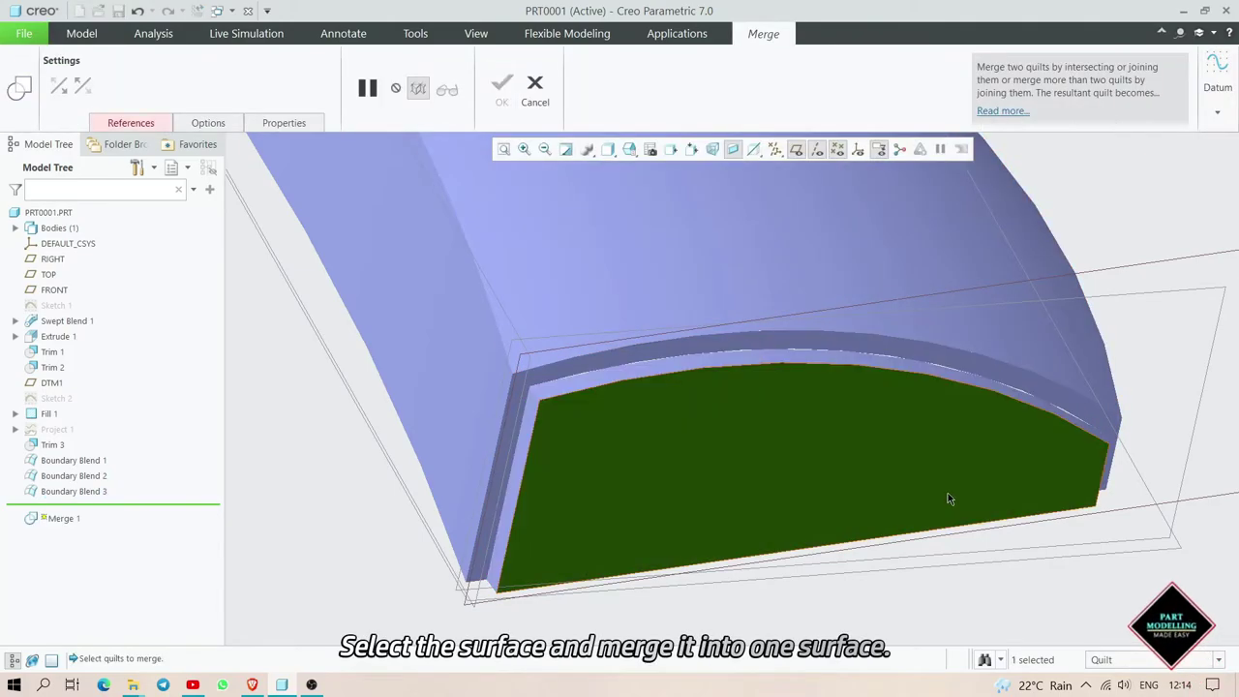
middle_click_drag(947, 494, 872, 477)
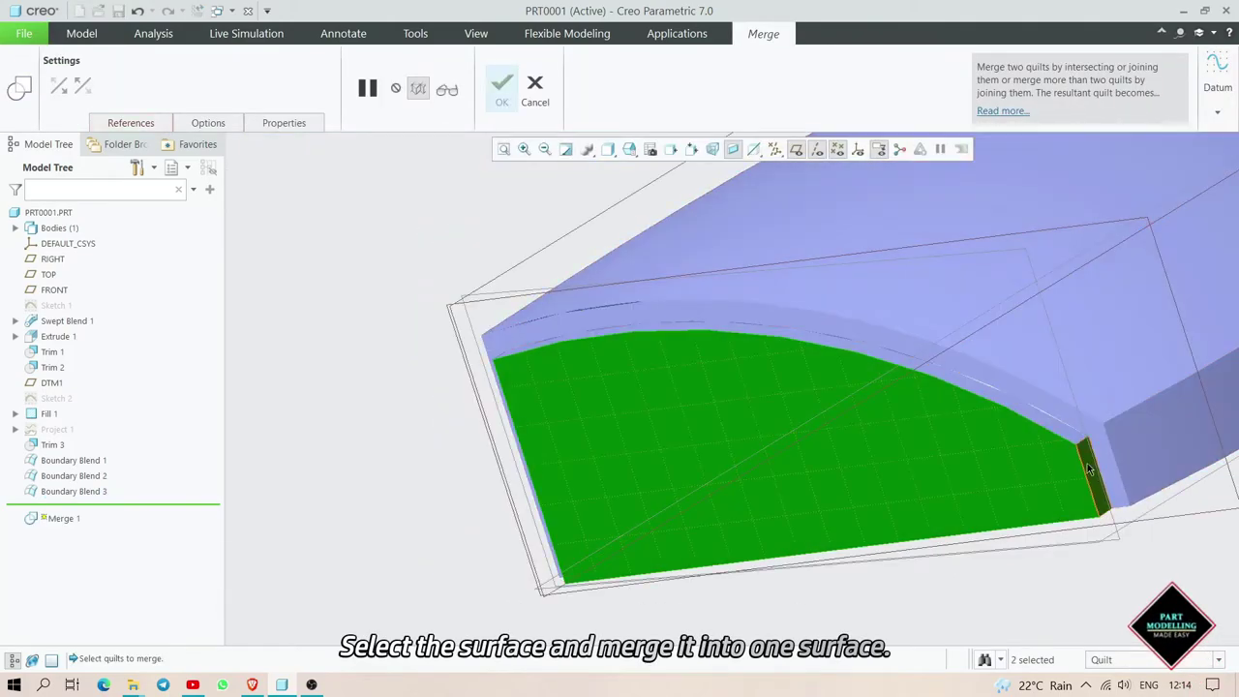
left_click(866, 378, "ctrl")
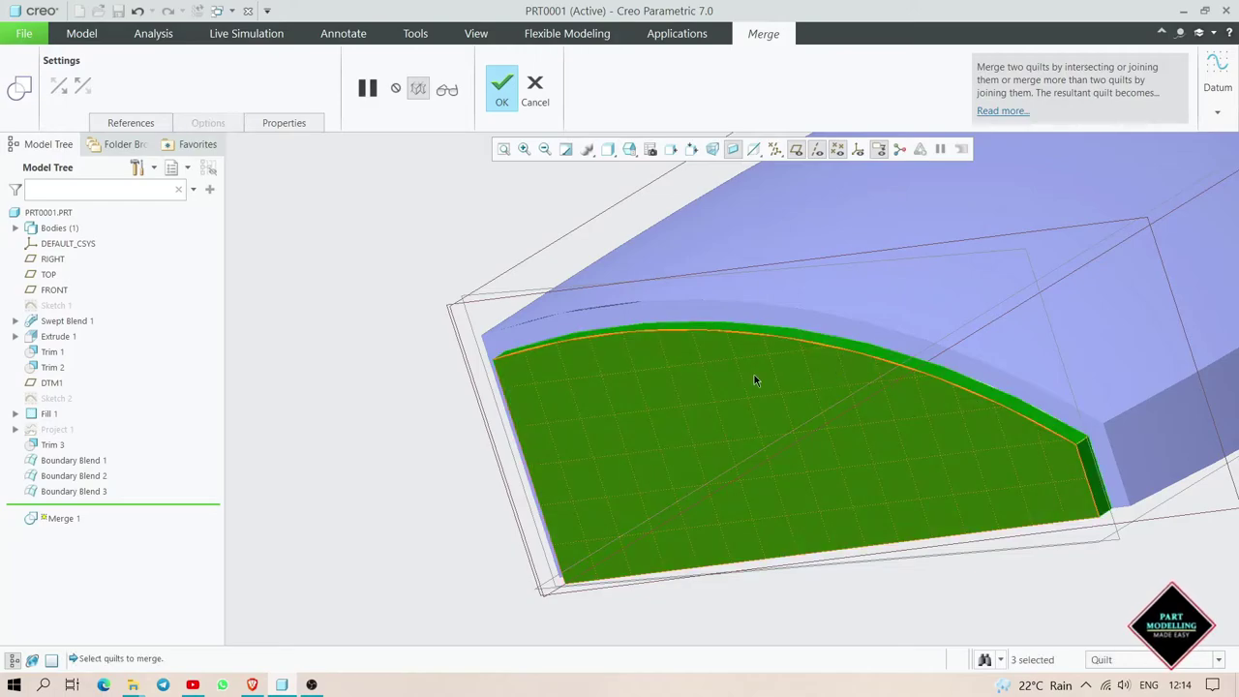
mouse_move(754, 379)
middle_mouse_down()
mouse_move(703, 415)
mouse_move(783, 409)
middle_mouse_up()
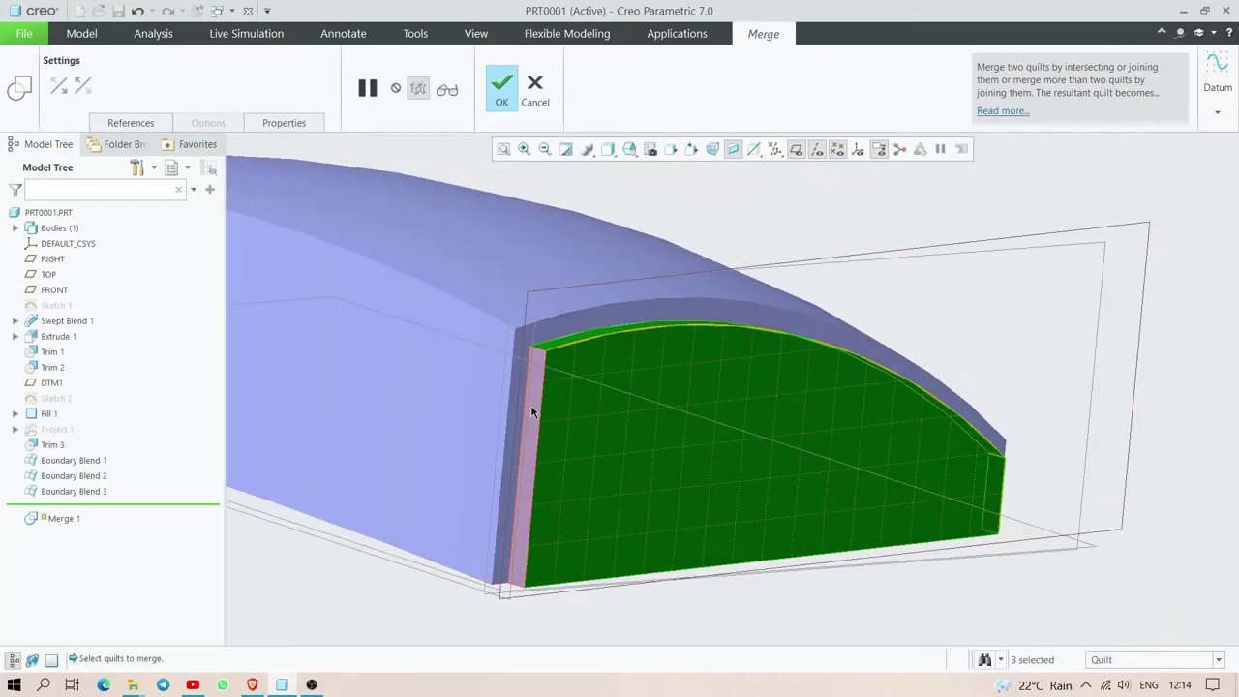
left_click(501, 89)
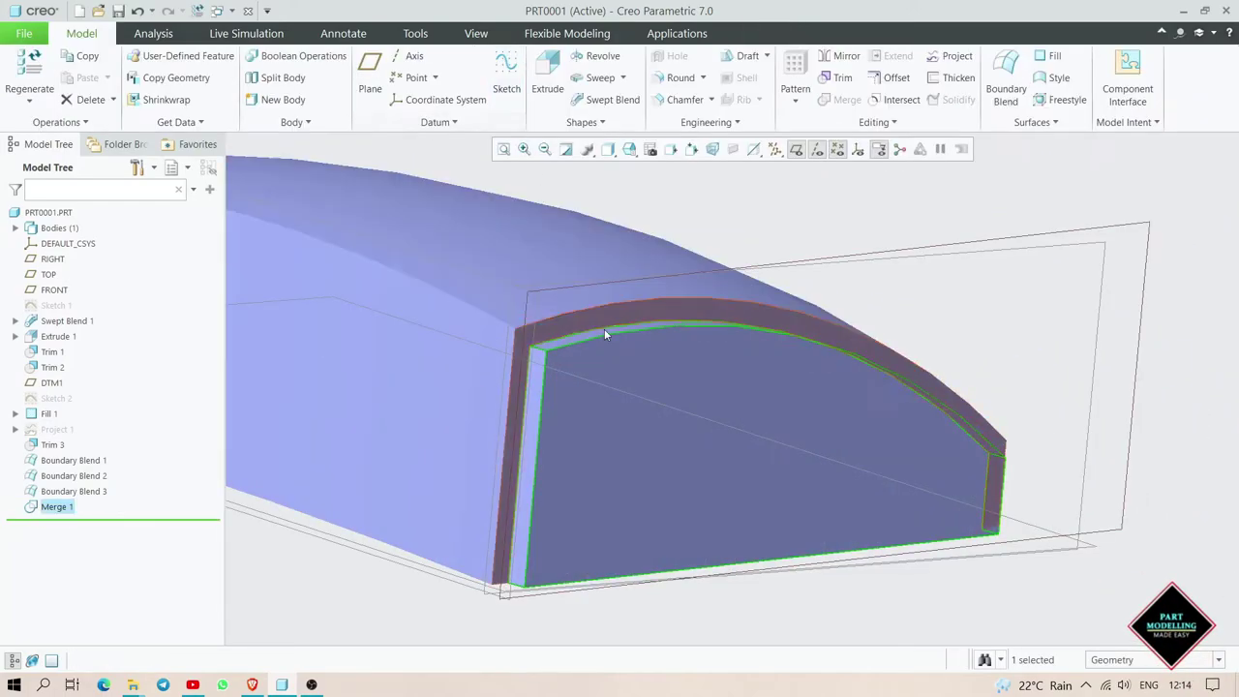
- Turn the part to the front, reselect the merged quilt, then select the RIGHT datum plane
mouse_move(604, 328)
middle_mouse_down()
mouse_move(841, 456)
mouse_move(700, 464)
mouse_move(868, 498)
mouse_move(713, 501)
mouse_move(691, 443)
mouse_move(658, 442)
mouse_move(688, 462)
middle_mouse_up()
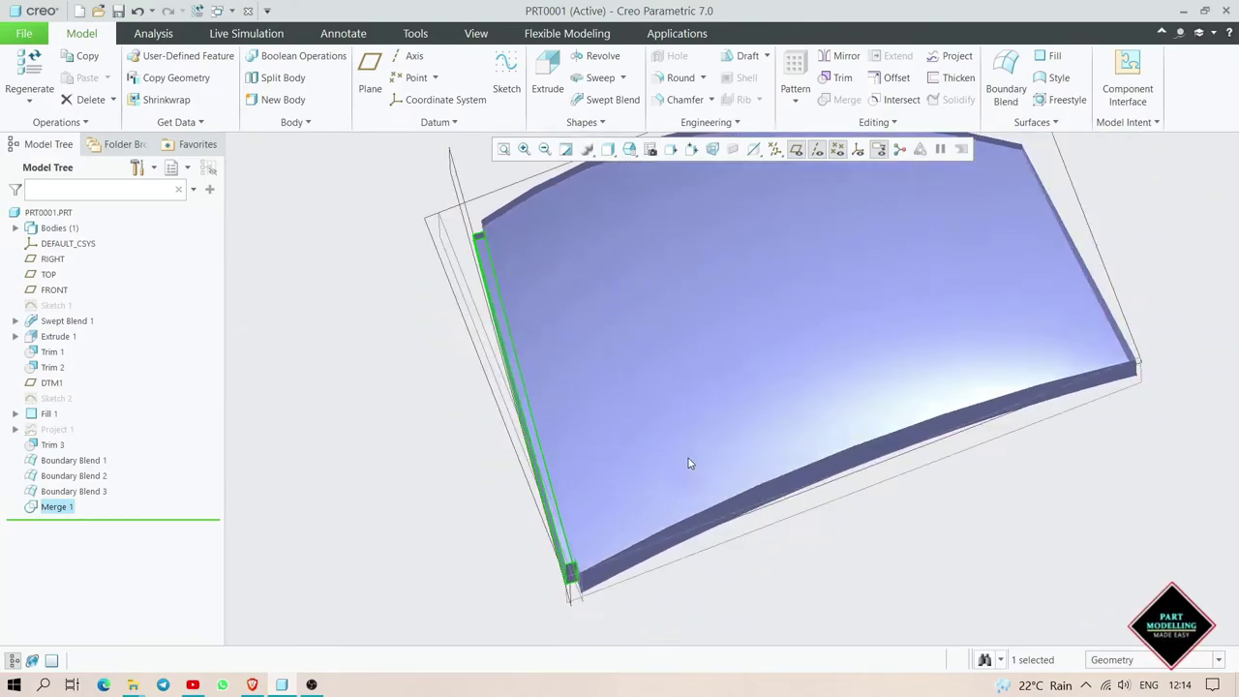
scroll(690, 484, "down", 3)
middle_click_drag(692, 506, 835, 427)
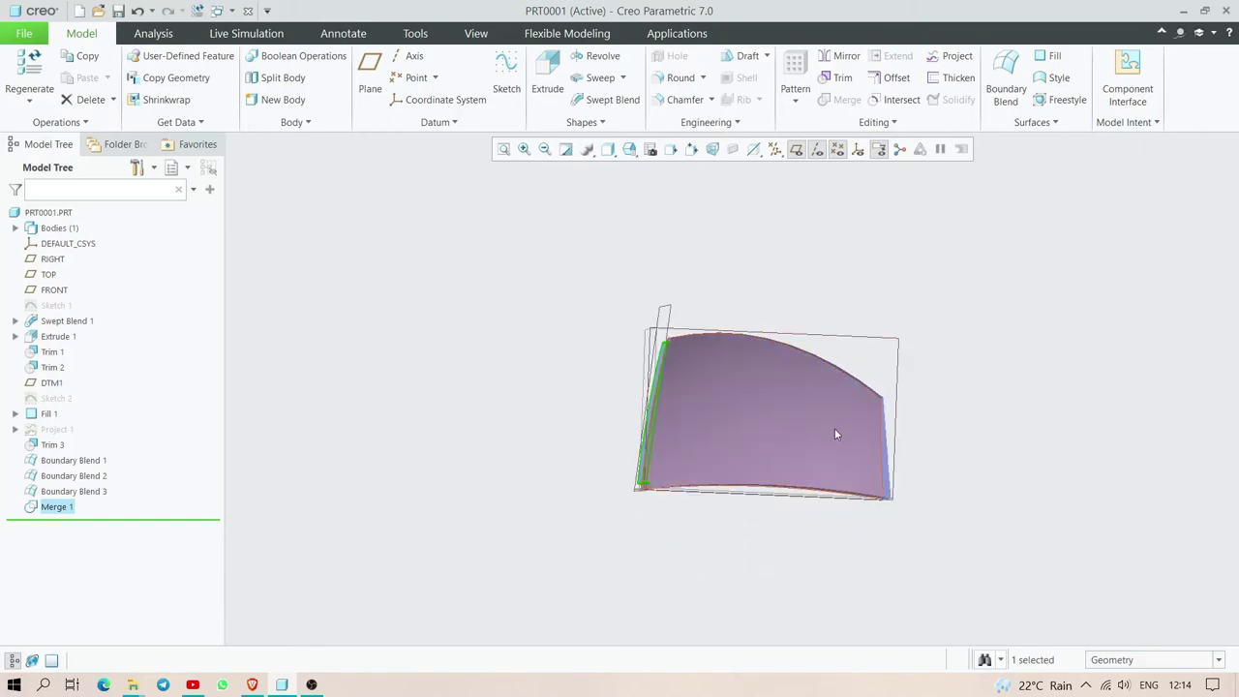
scroll(838, 430, "up", 3)
left_click(979, 440)
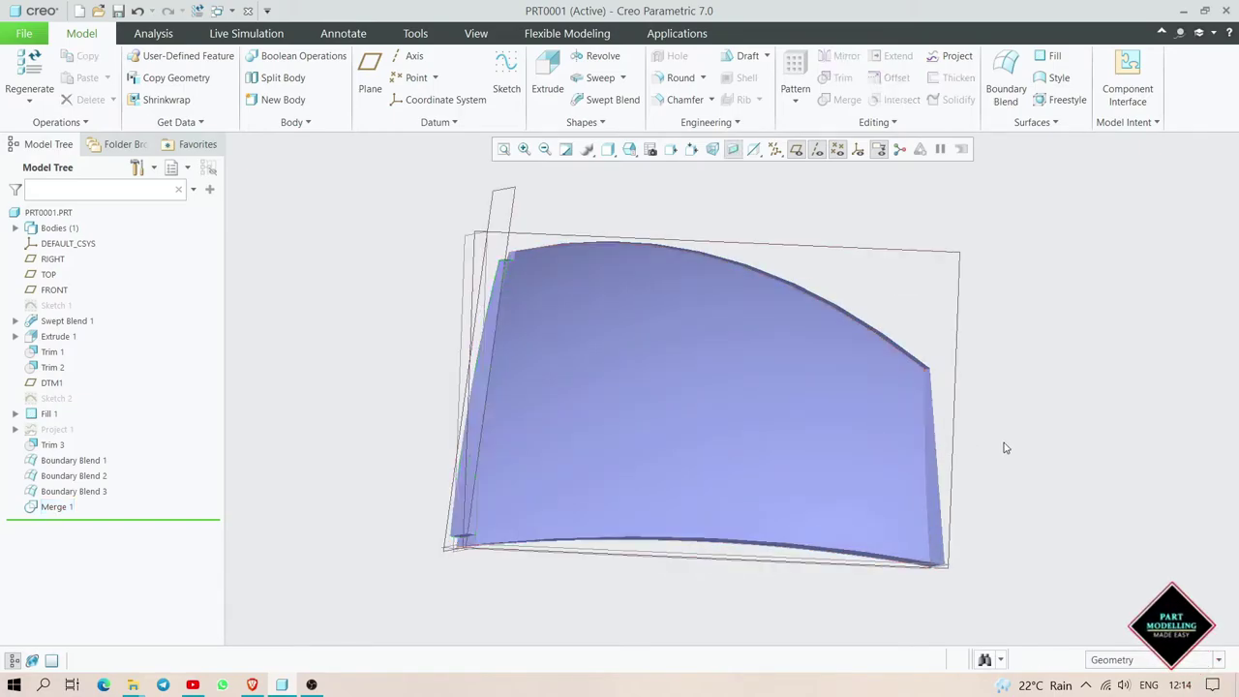
left_click(780, 443)
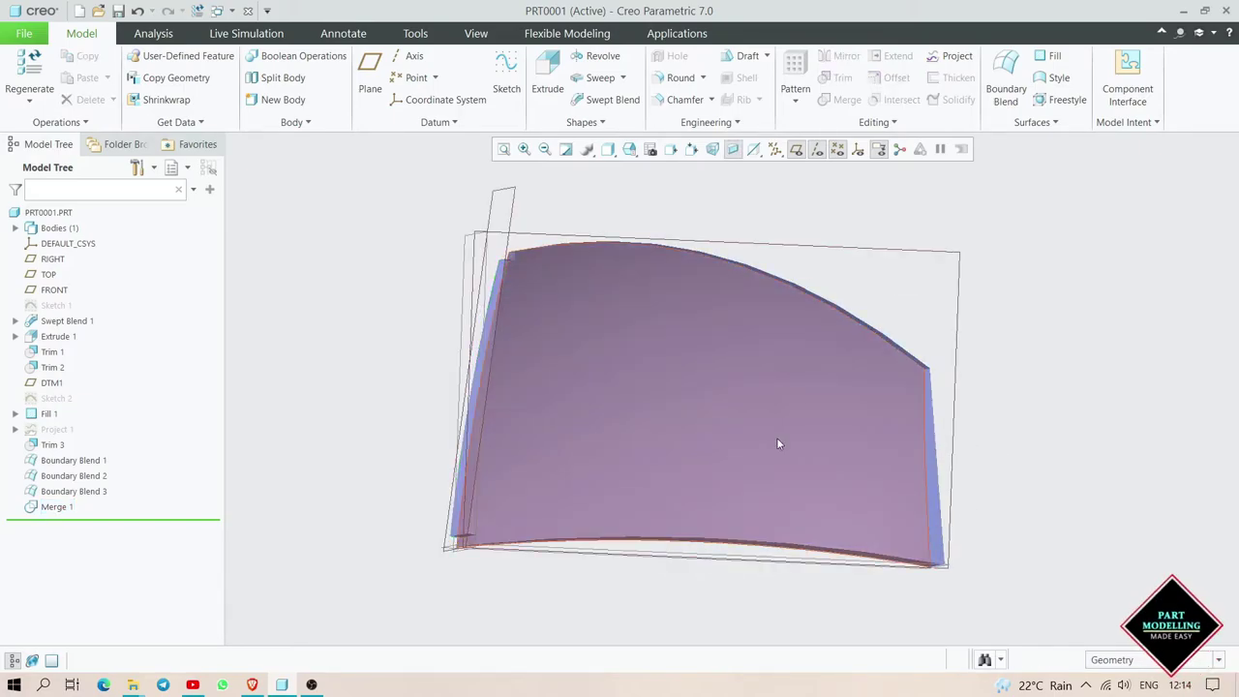
left_click(959, 379)
middle_click_drag(1008, 389, 996, 409)
left_click(561, 249)
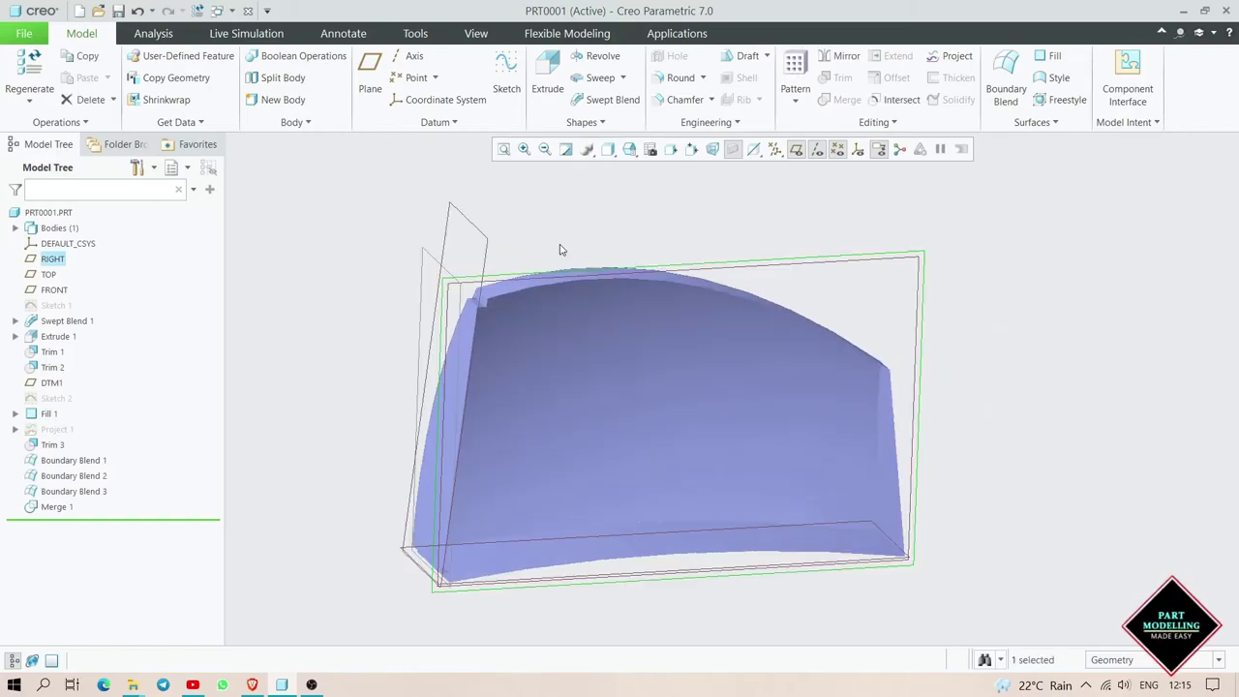
- Start a new extrusion sketched on the RIGHT plane, viewed flat-on
left_click(545, 80)
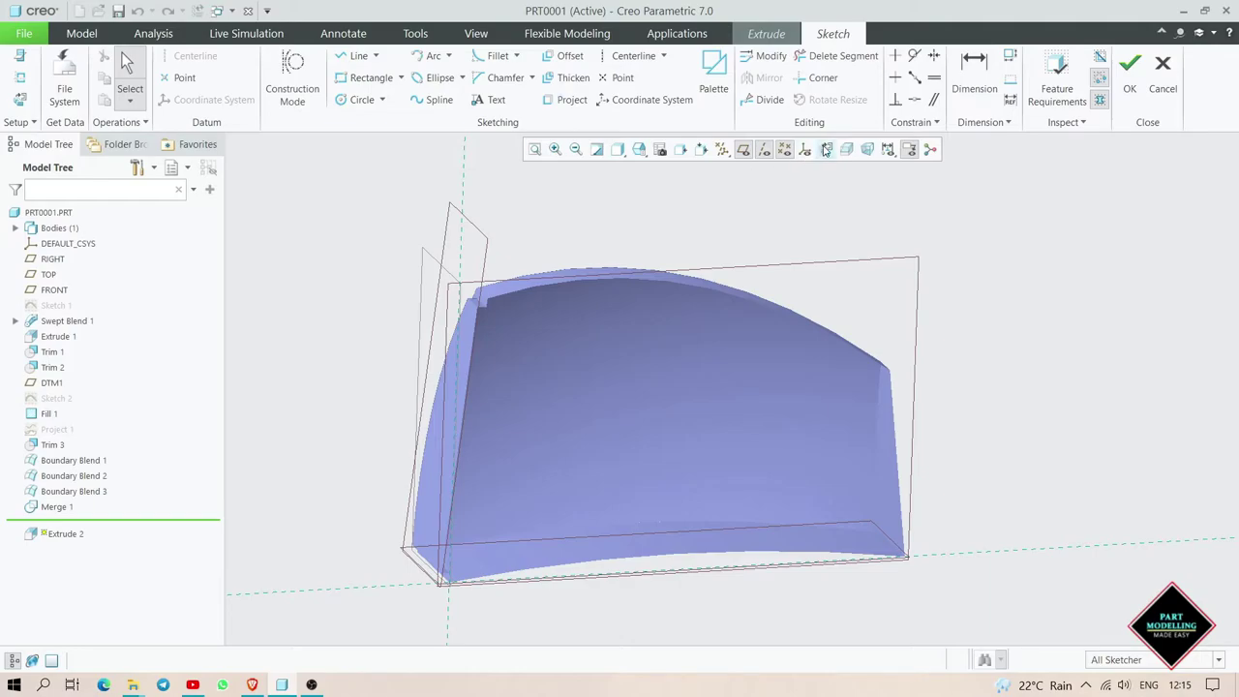
left_click(825, 149)
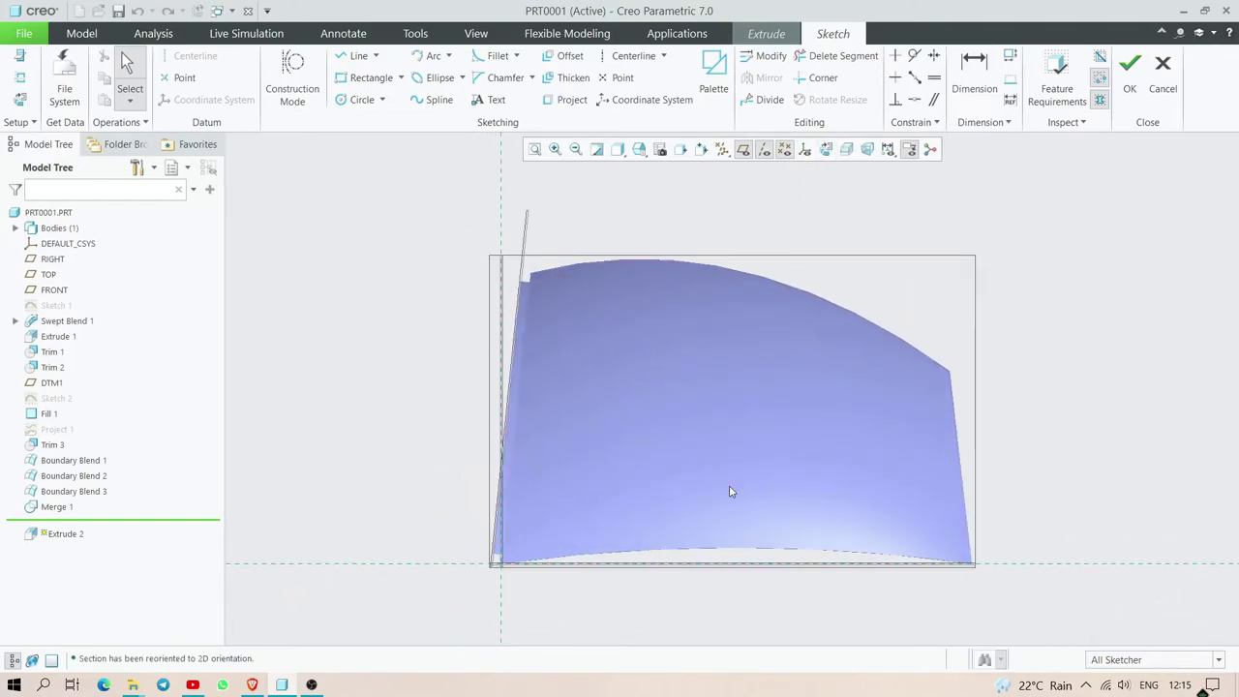
scroll(728, 479, "up", 1)
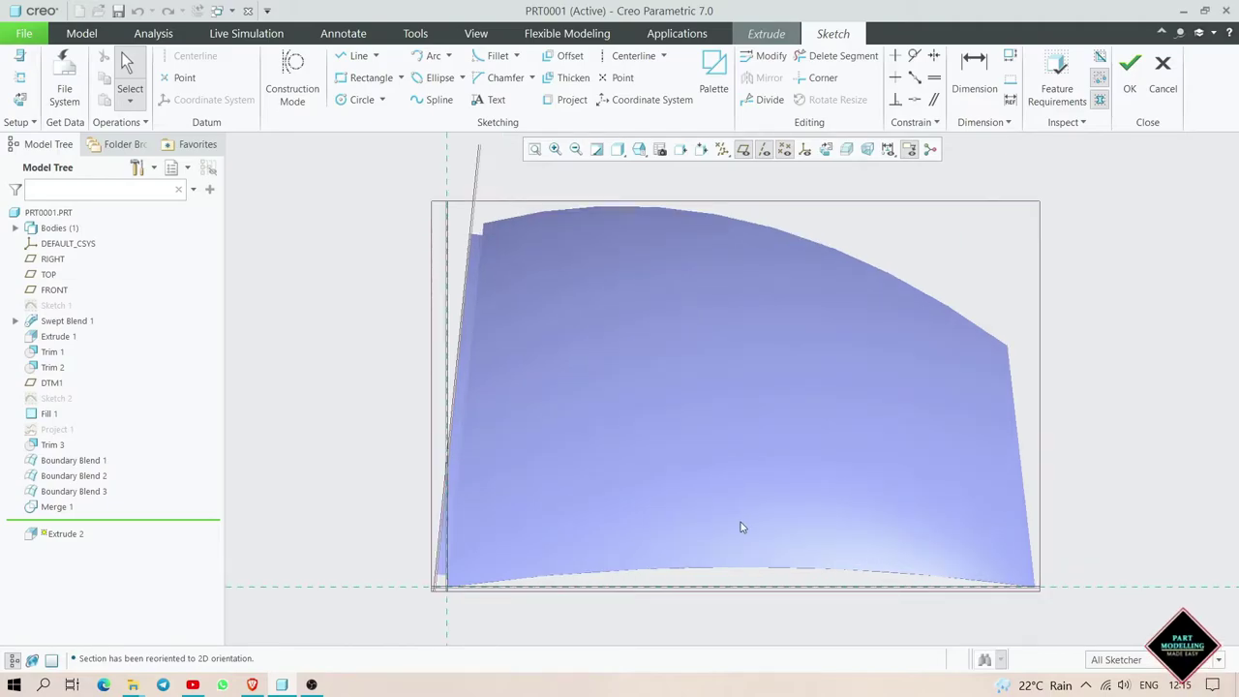
middle_click_drag(741, 524, 675, 548)
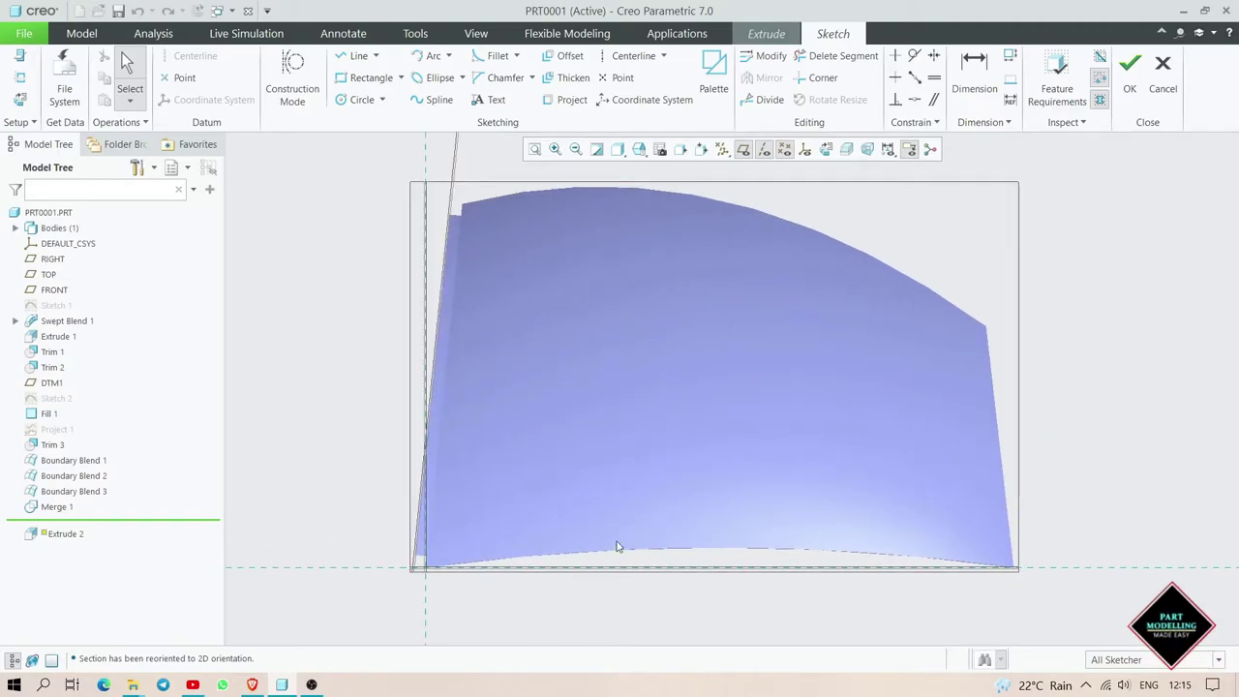
- Project the quilt's bottom edge and left edge into the sketch as references
left_click(566, 100)
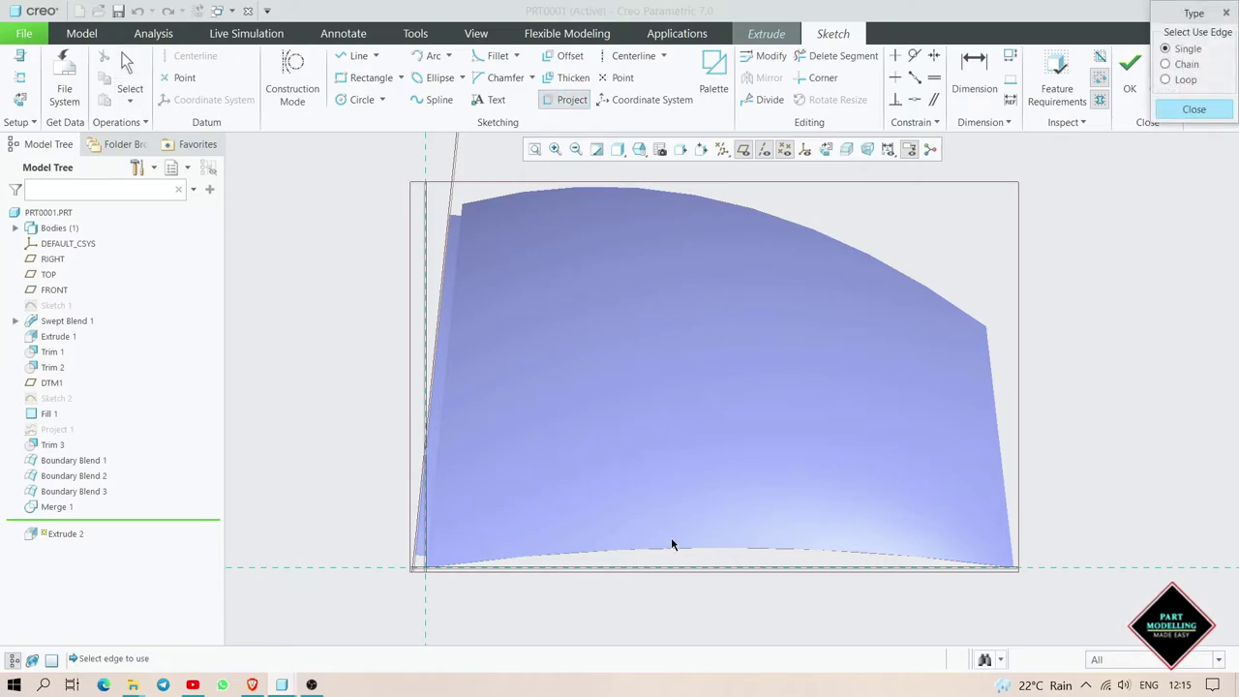
left_click(672, 548)
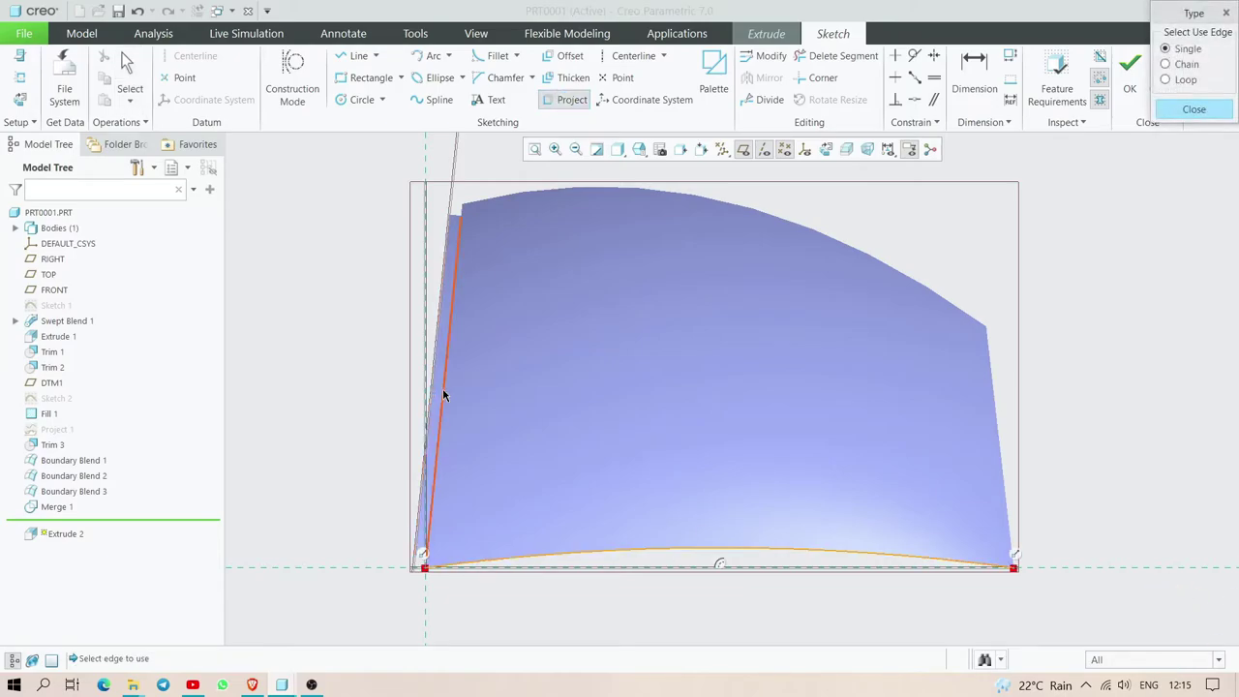
middle_click_drag(474, 395, 464, 418)
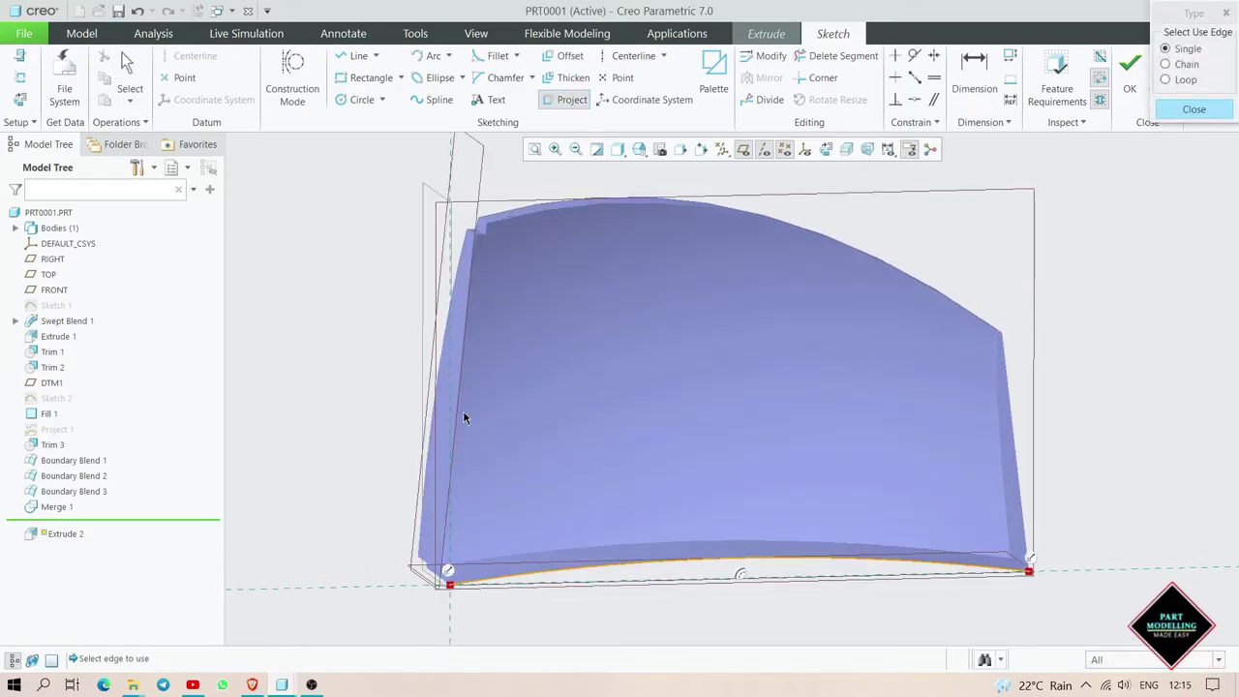
left_click(459, 411)
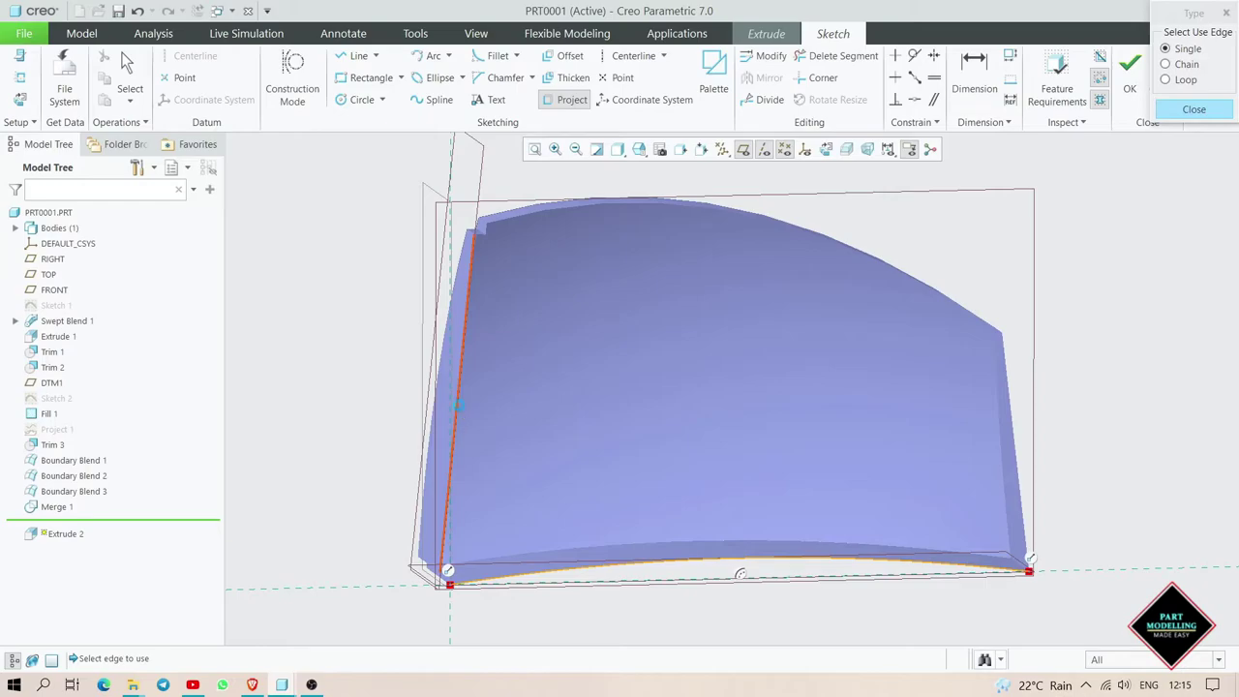
left_click(683, 150)
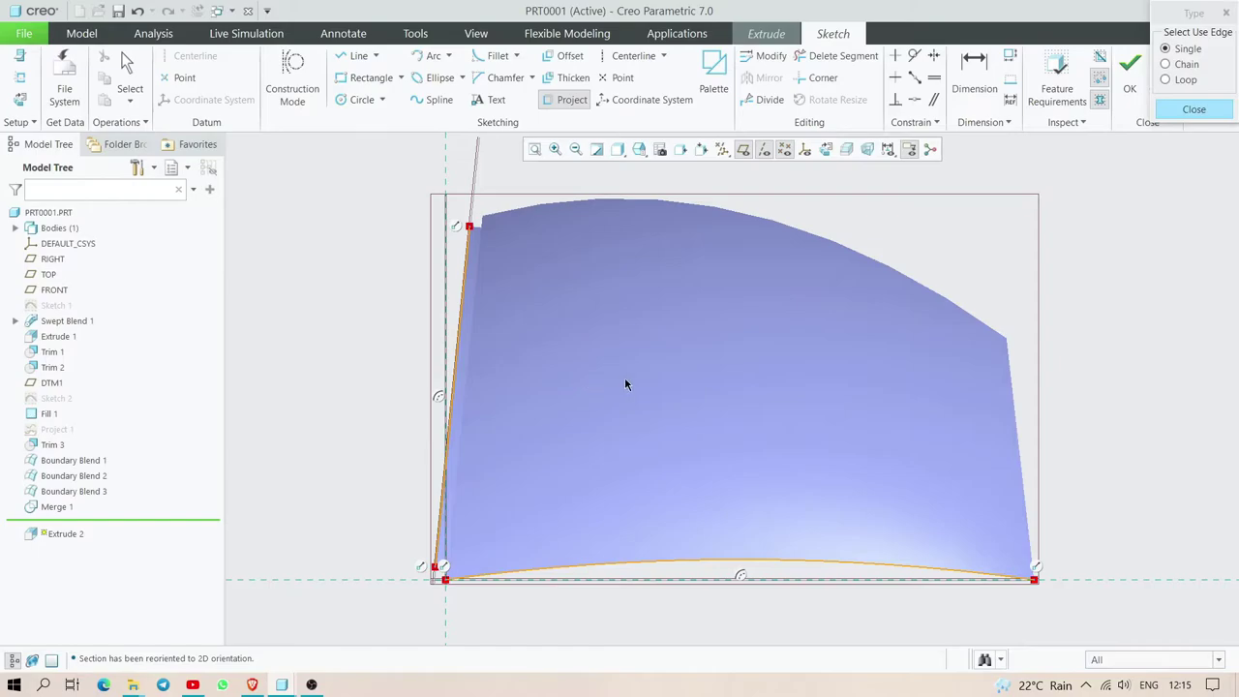
left_click(353, 55)
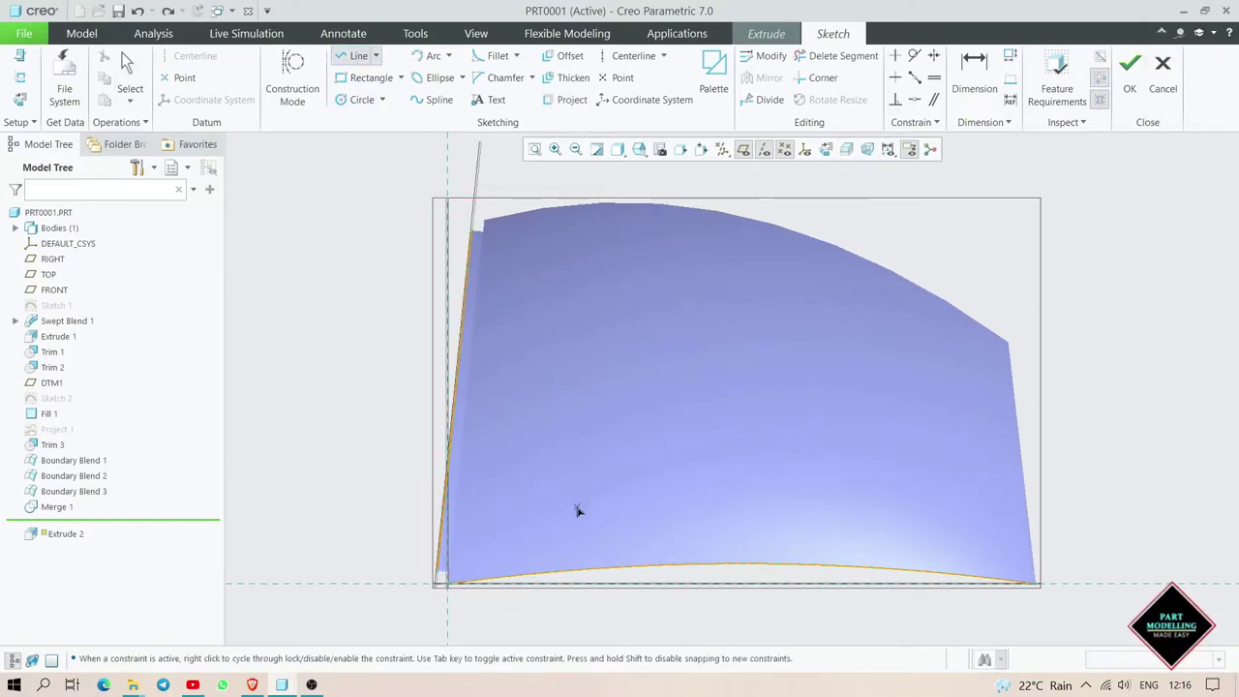
- Draw a single line inside the quilt and dimension it 65 from the left edge
left_click(654, 428)
left_click(642, 521)
middle_click(646, 481)
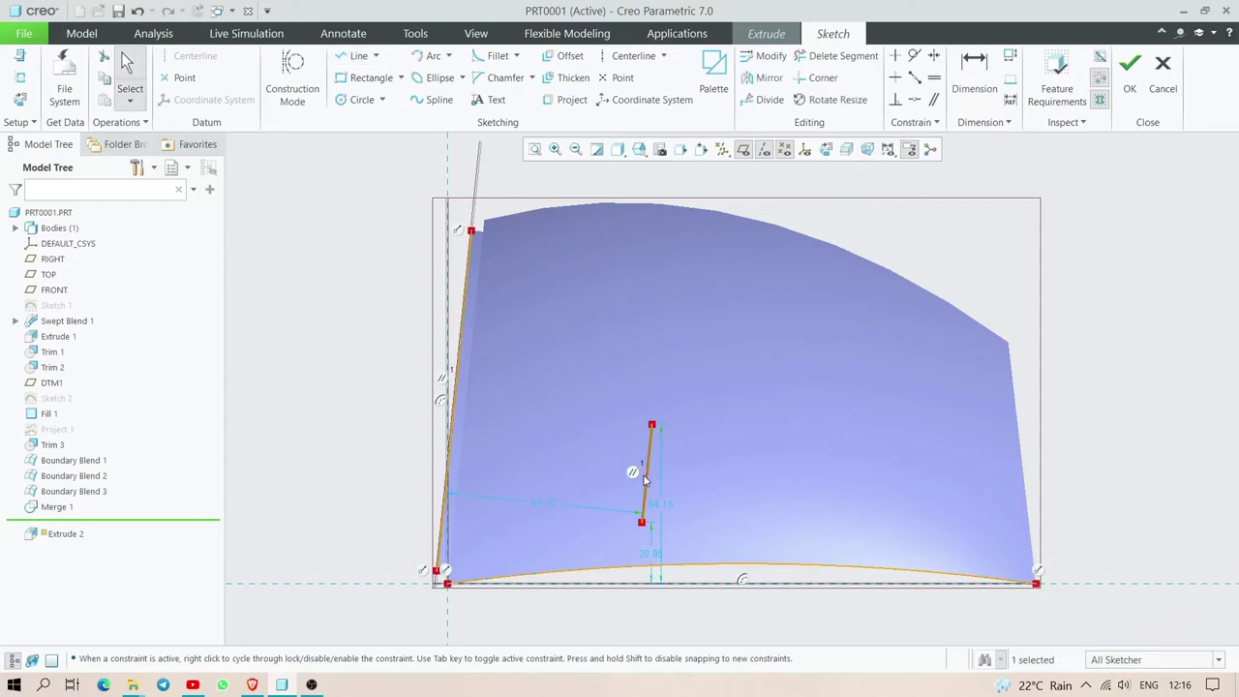
double_click(666, 505)
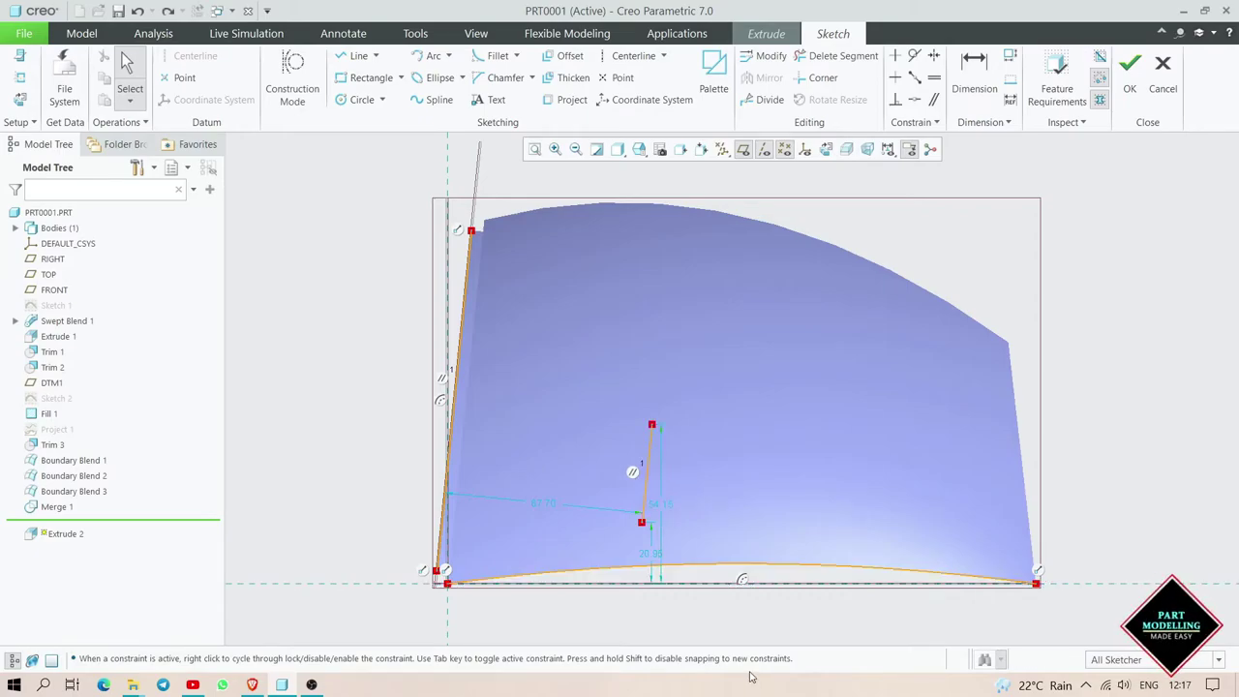
middle_click_drag(711, 533, 745, 546)
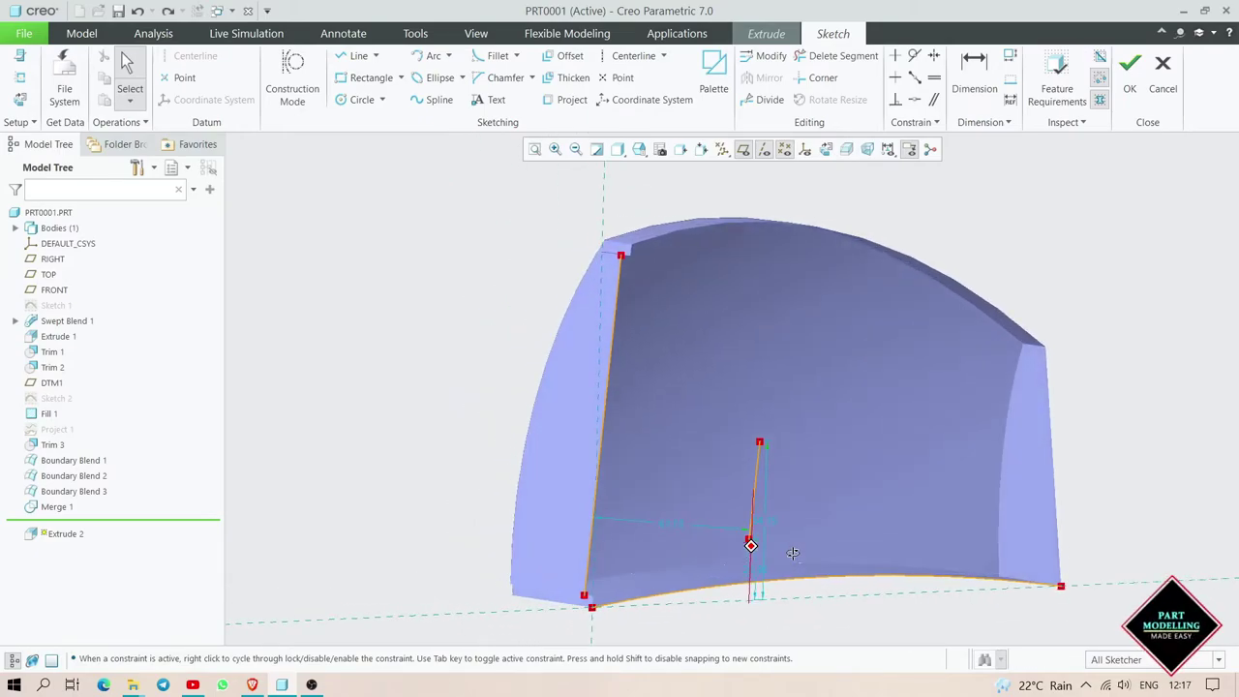
double_click(658, 480)
type("6")
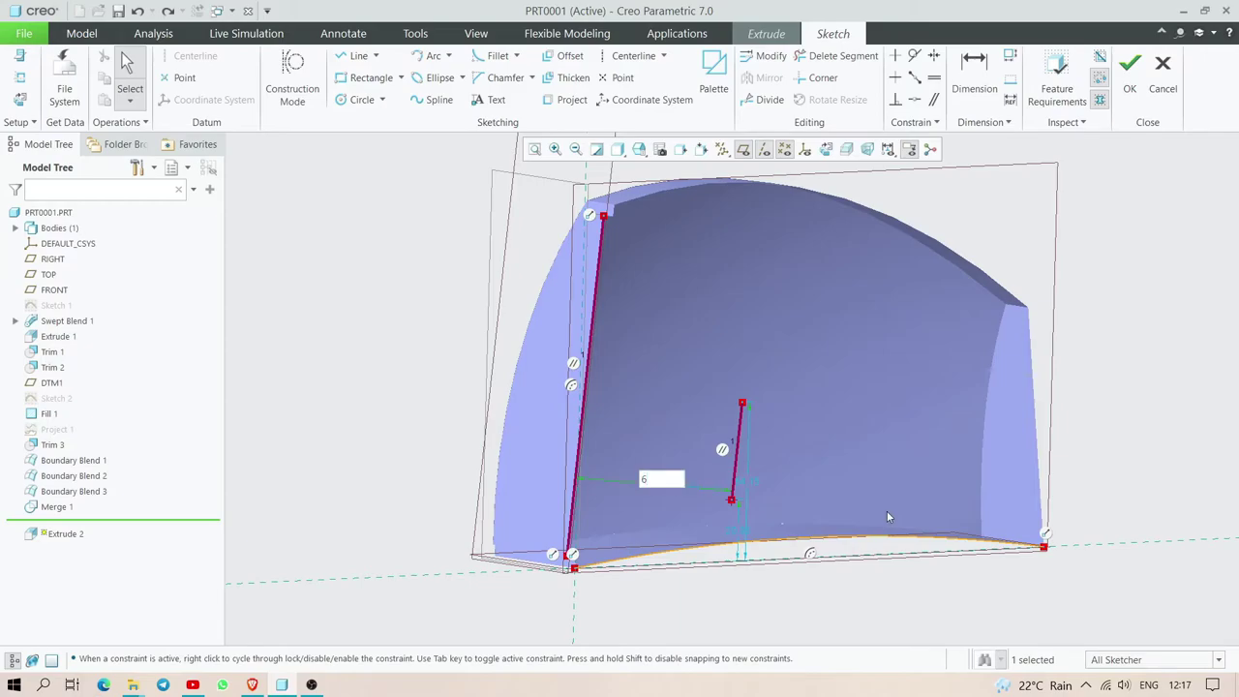
key("Return")
- Place the line 20 above the bottom edge, staying in the sketch to fix the section
middle_click_drag(888, 516, 664, 545)
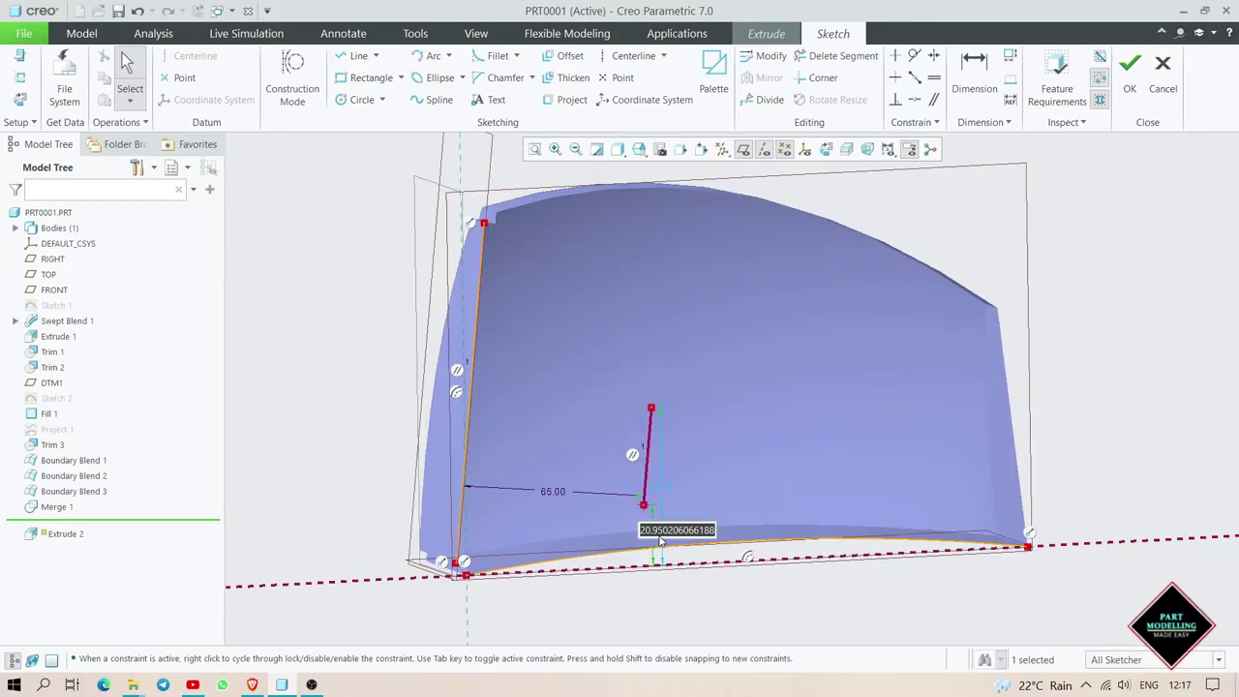
type("20.")
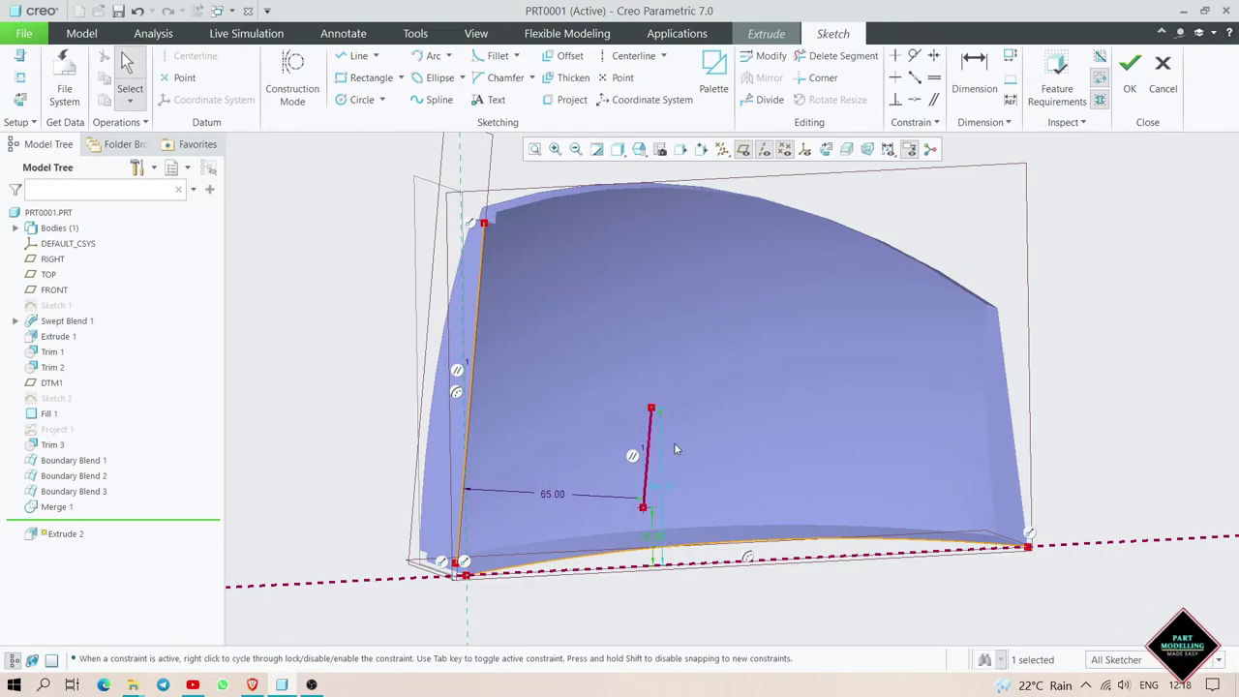
left_click(667, 483)
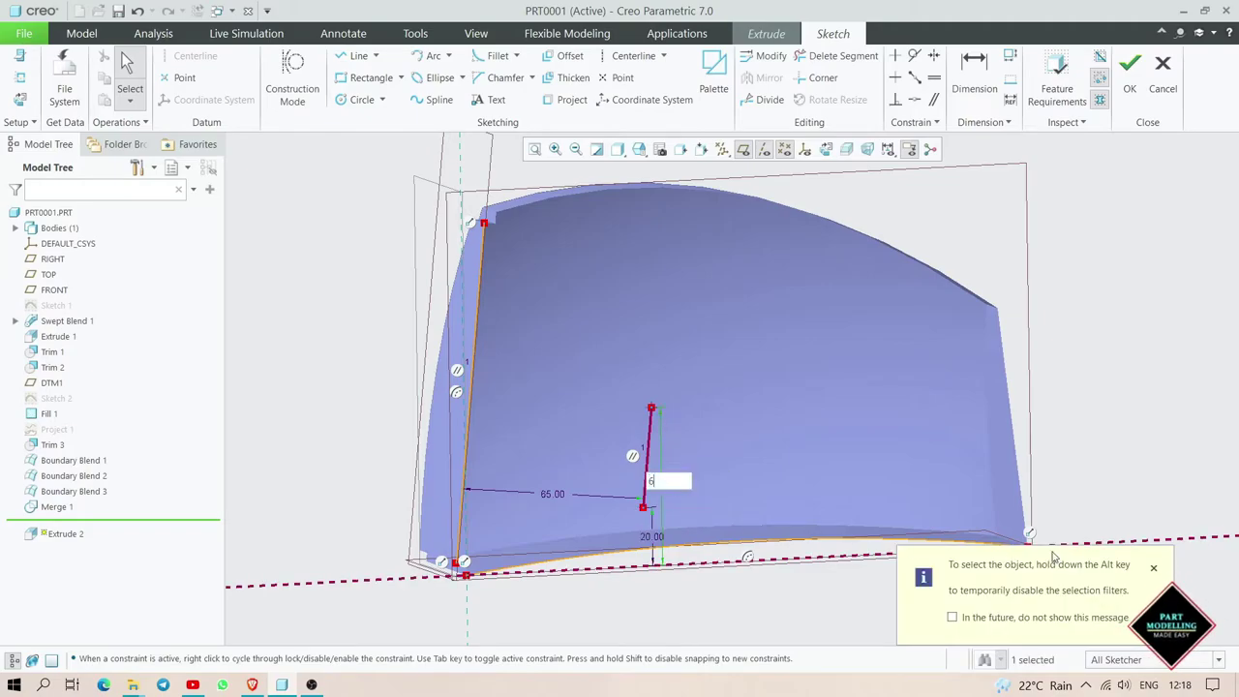
mouse_move(837, 559)
middle_mouse_down()
mouse_move(817, 522)
mouse_move(892, 527)
middle_mouse_up()
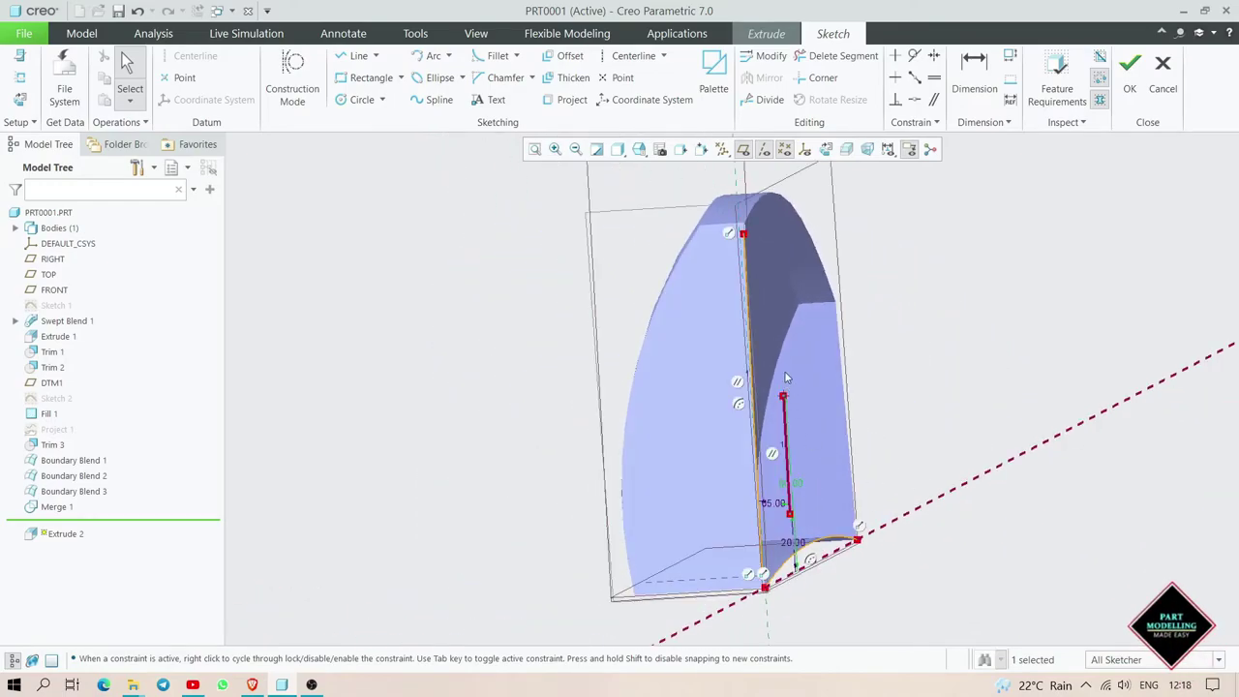
left_click(1129, 63)
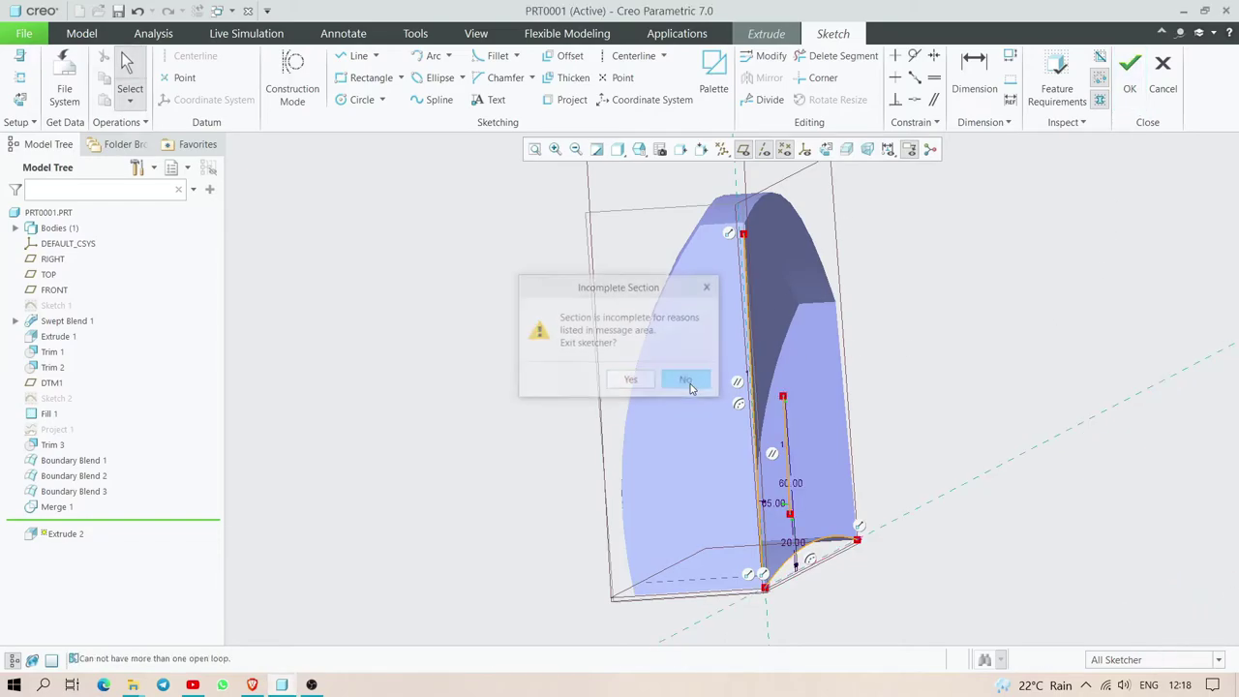
left_click(686, 381)
middle_click_drag(686, 381, 871, 392)
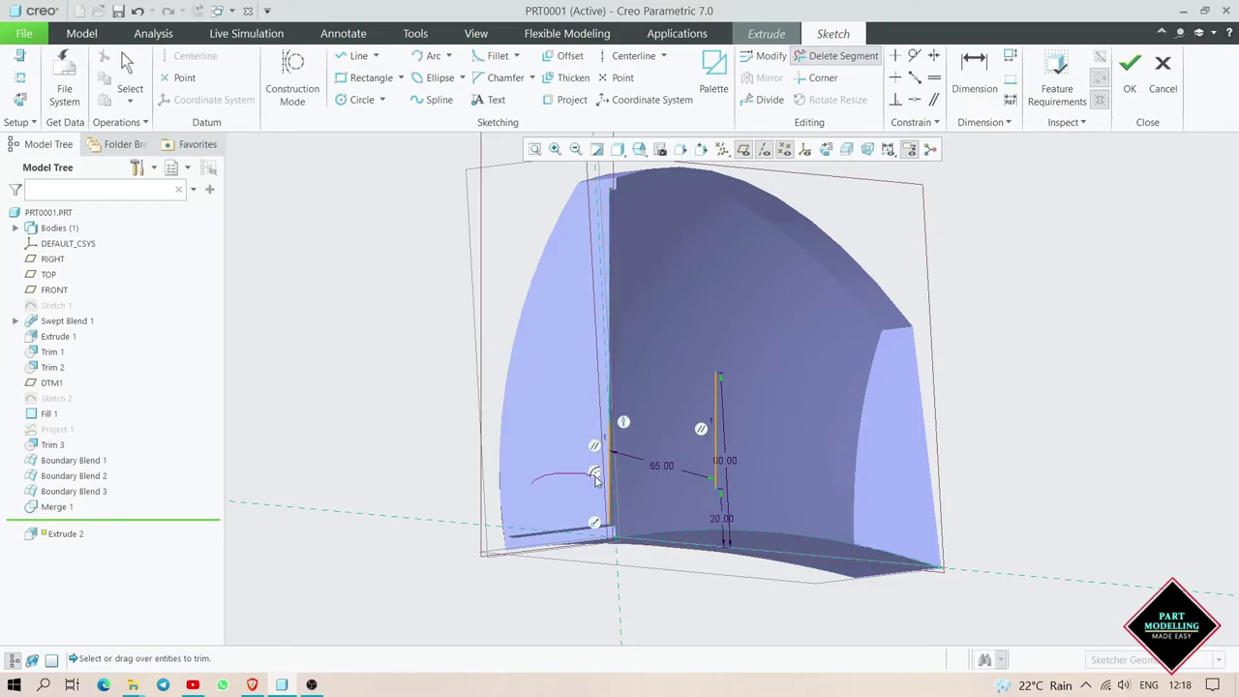
- Make Extrude 2 a surface and extend the 60 line 52.60 deep into the cover
left_click(1122, 95)
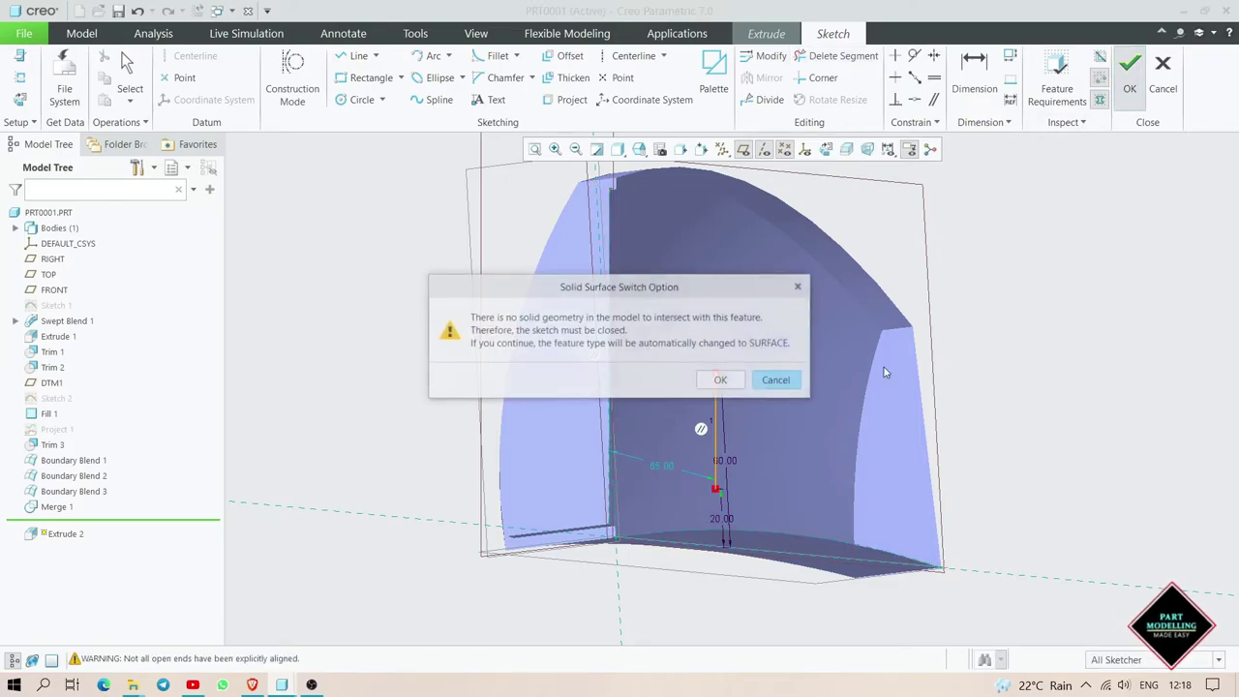
left_click(725, 380)
mouse_move(738, 462)
middle_mouse_down()
mouse_move(752, 520)
mouse_move(761, 441)
middle_mouse_up()
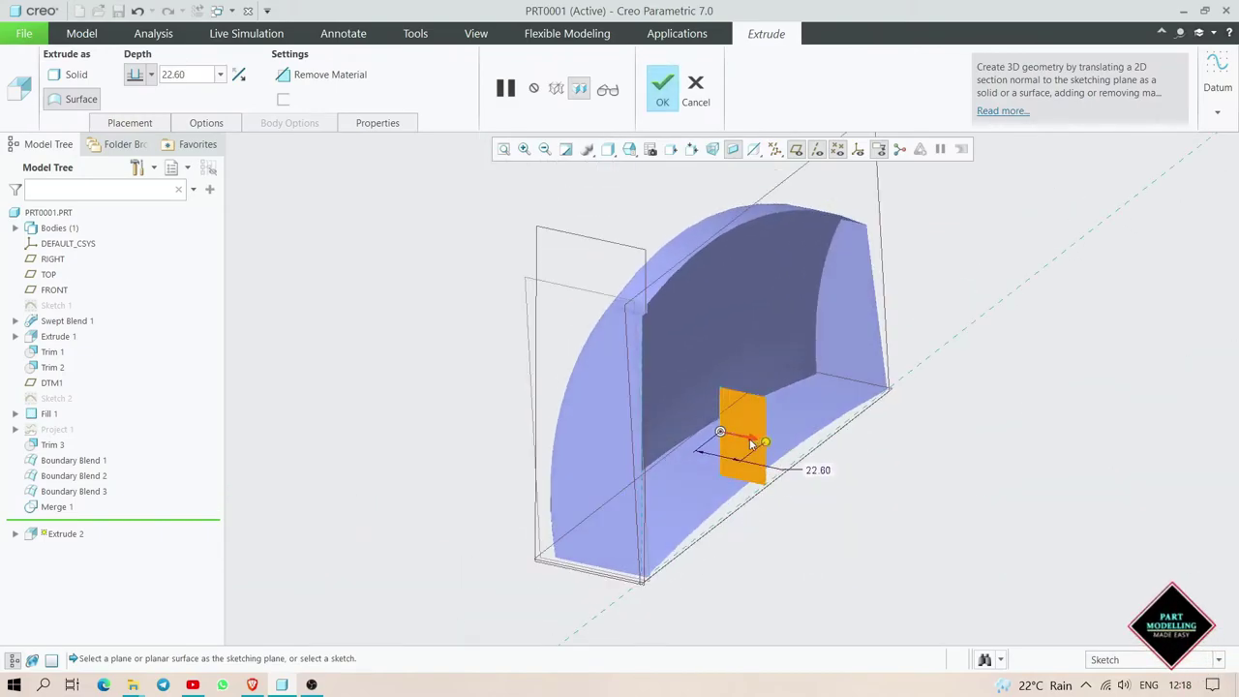
left_click_drag(721, 416, 648, 393)
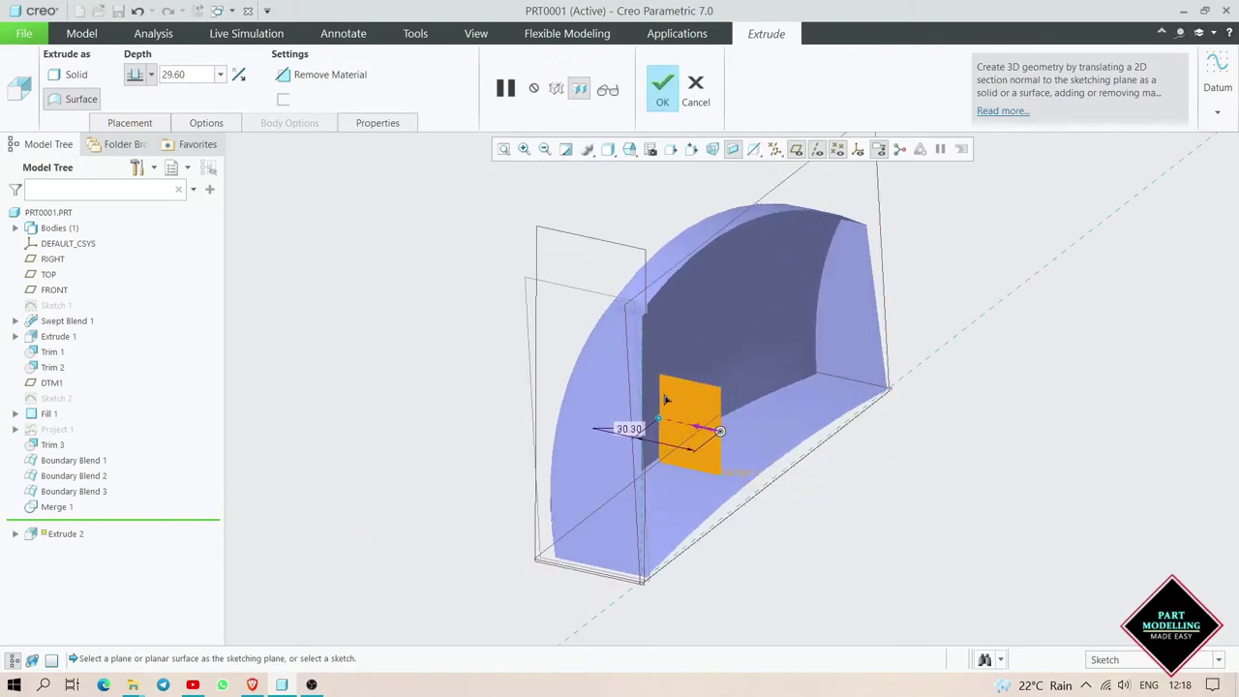
middle_click_drag(643, 390, 700, 428)
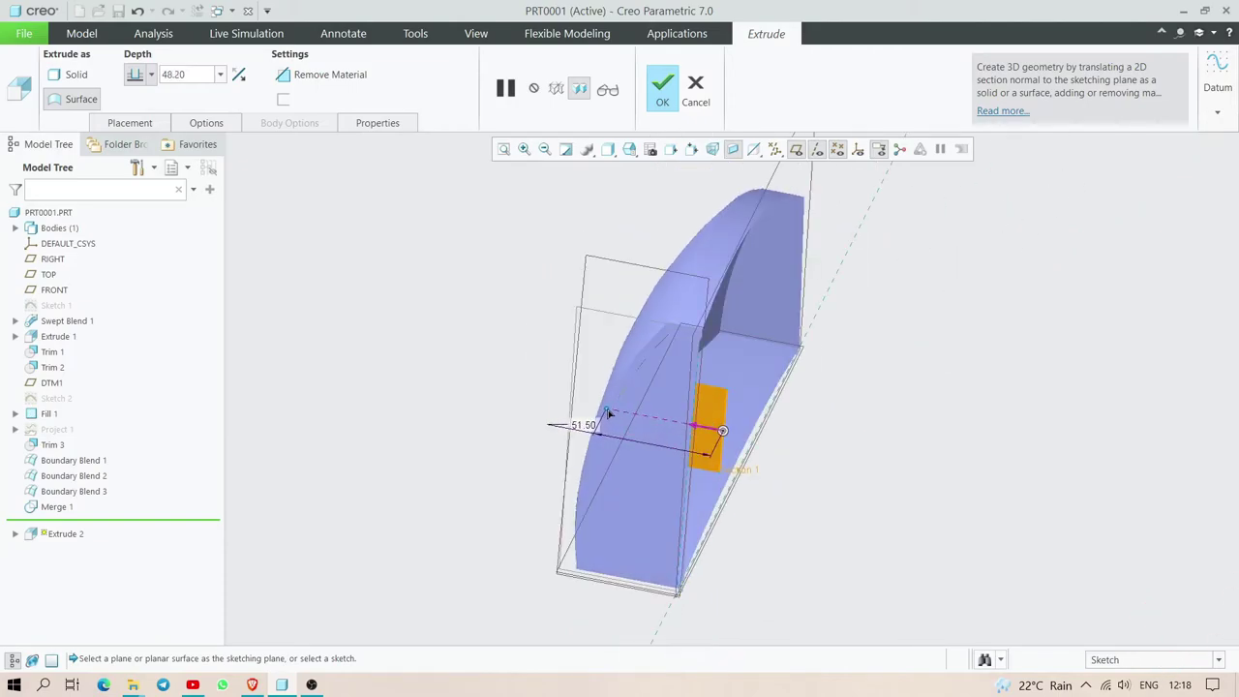
left_click_drag(608, 413, 612, 422)
mouse_move(611, 422)
middle_mouse_down()
mouse_move(636, 442)
mouse_move(575, 407)
mouse_move(423, 117)
middle_mouse_up()
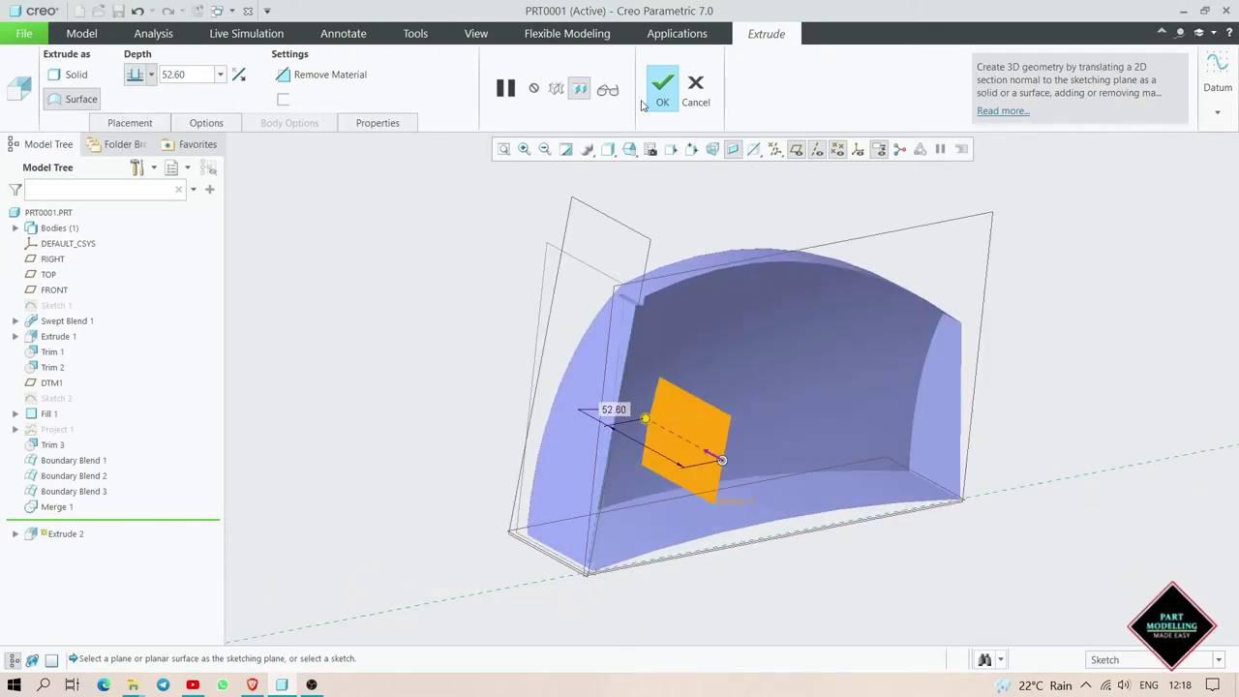
left_click(662, 92)
mouse_move(746, 362)
middle_mouse_down()
mouse_move(726, 361)
mouse_move(861, 368)
mouse_move(860, 385)
mouse_move(884, 328)
mouse_move(757, 362)
middle_mouse_up()
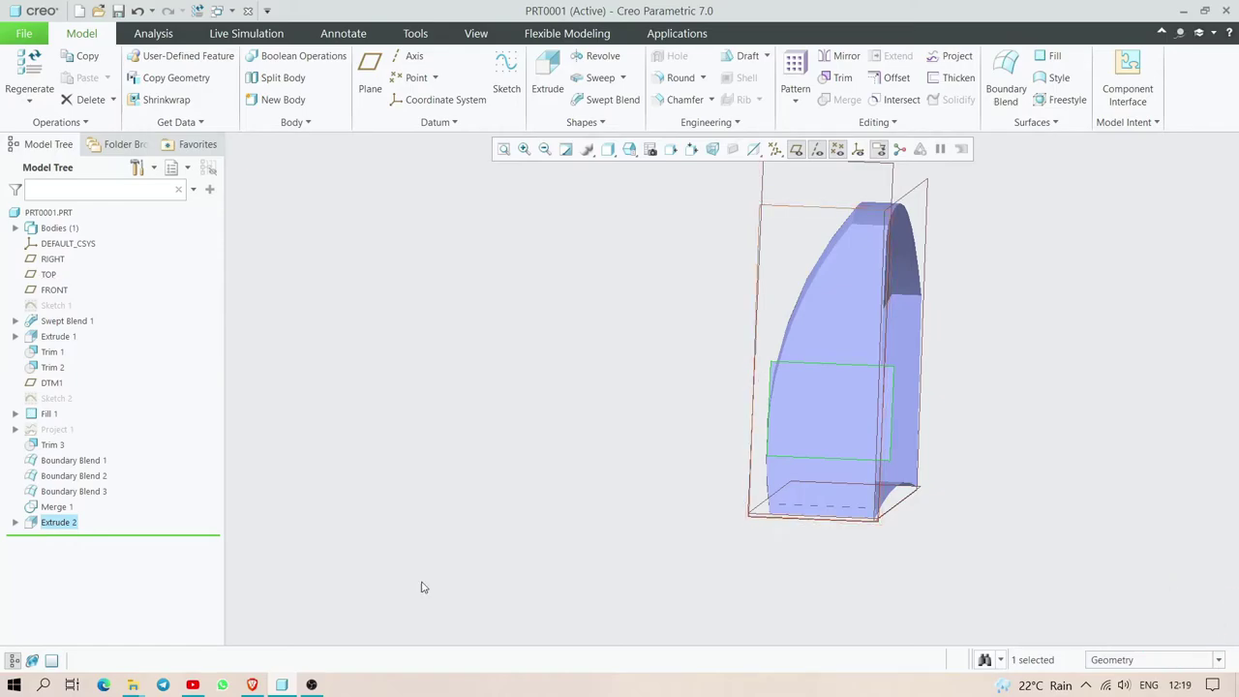
- Offset the Extrude 2 rib patch by 30 to create the Offset 1 surface
mouse_move(432, 580)
middle_mouse_down()
mouse_move(484, 548)
mouse_move(802, 552)
mouse_move(780, 564)
middle_mouse_up()
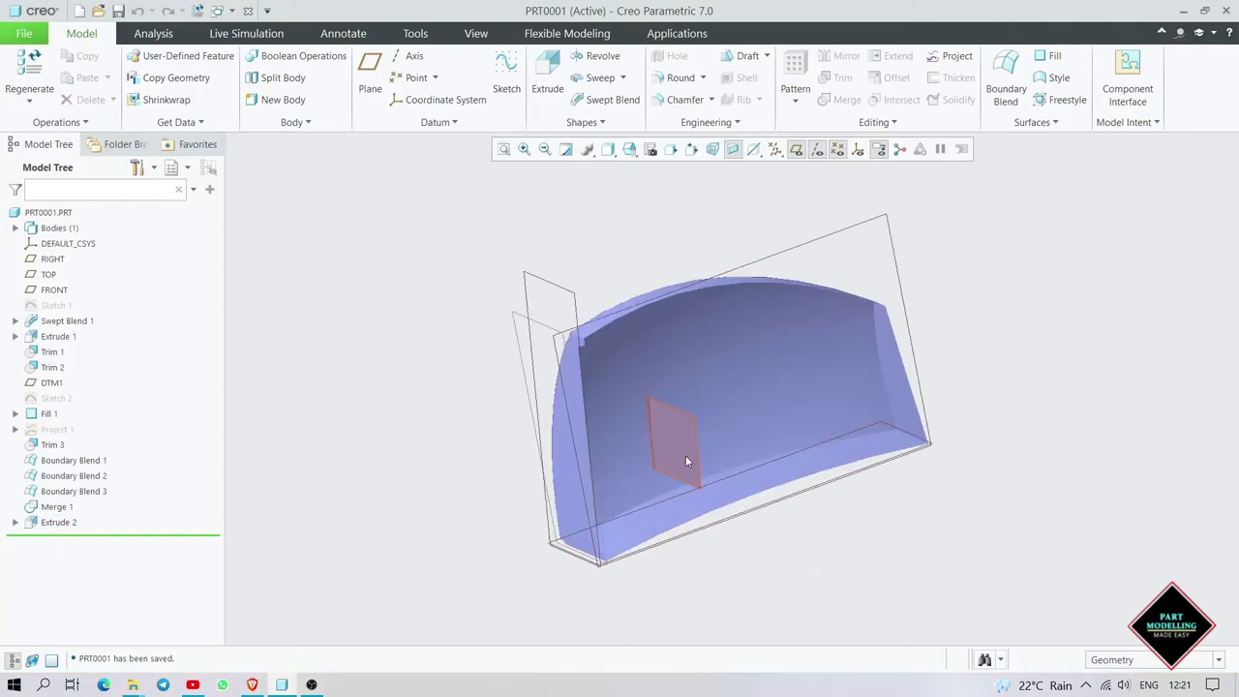
left_click(685, 455)
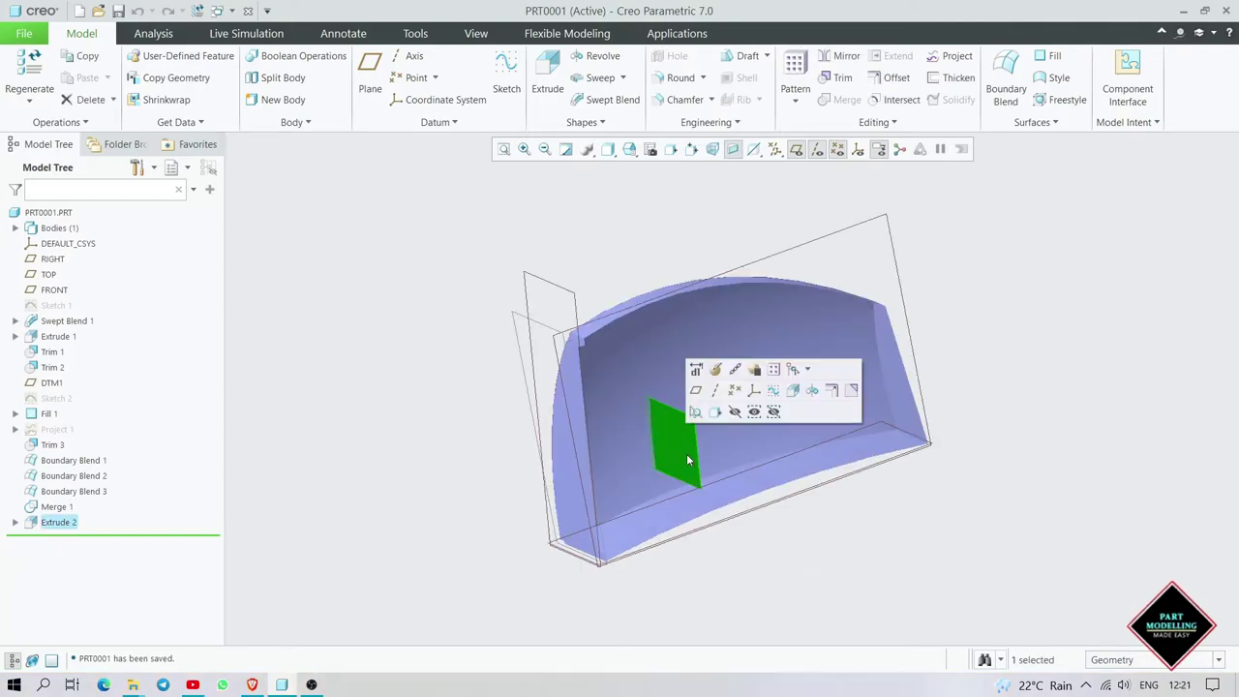
left_click(892, 77)
middle_click_drag(874, 384, 668, 418)
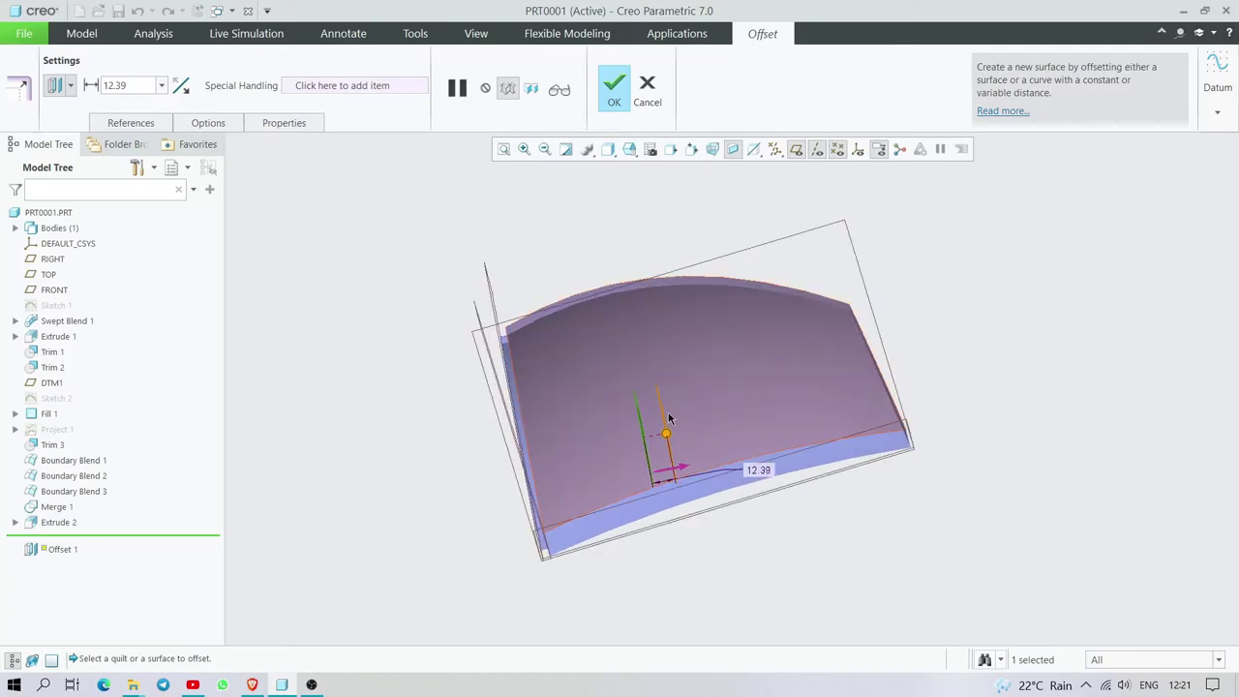
left_click_drag(666, 432, 590, 444)
mouse_move(590, 443)
middle_mouse_down()
mouse_move(631, 451)
mouse_move(621, 427)
middle_mouse_up()
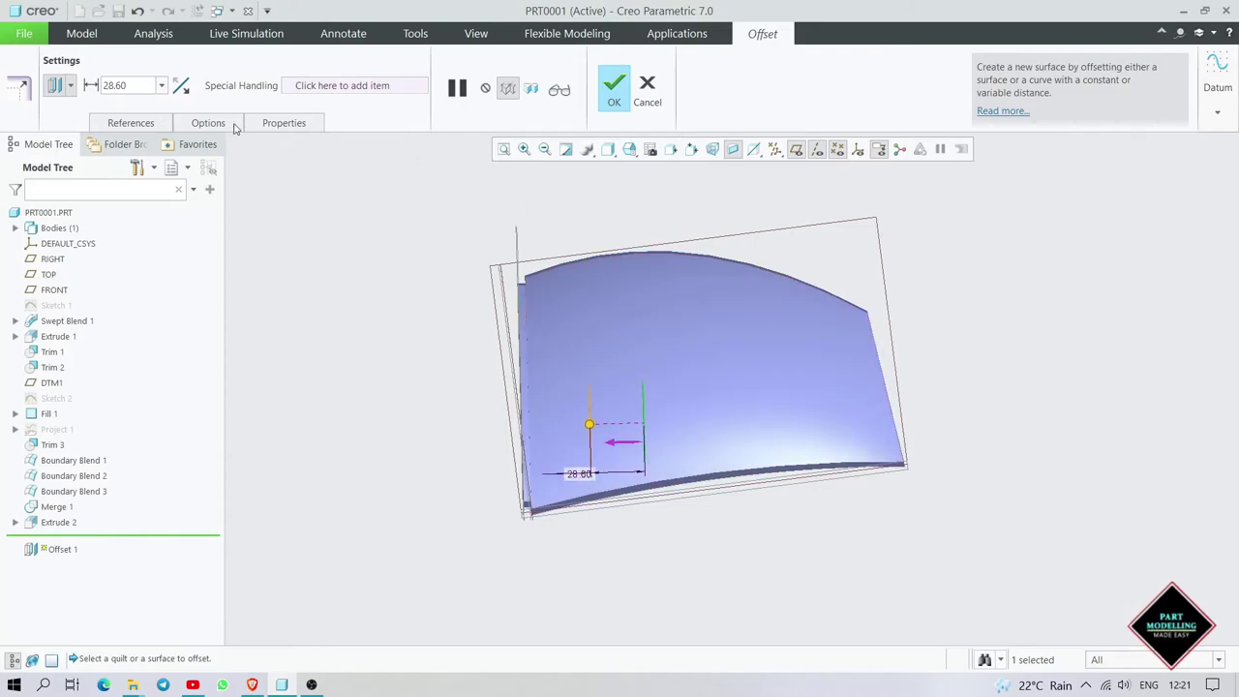
double_click(124, 85)
type("30")
key("Return")
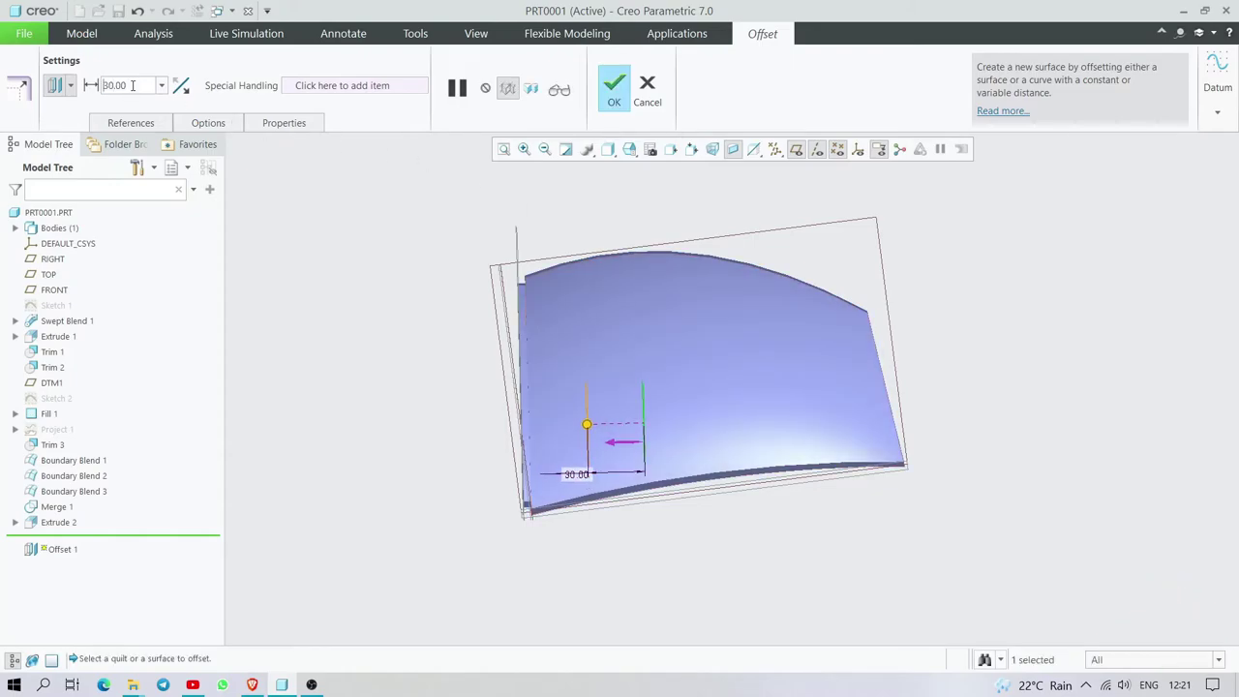
left_click(614, 92)
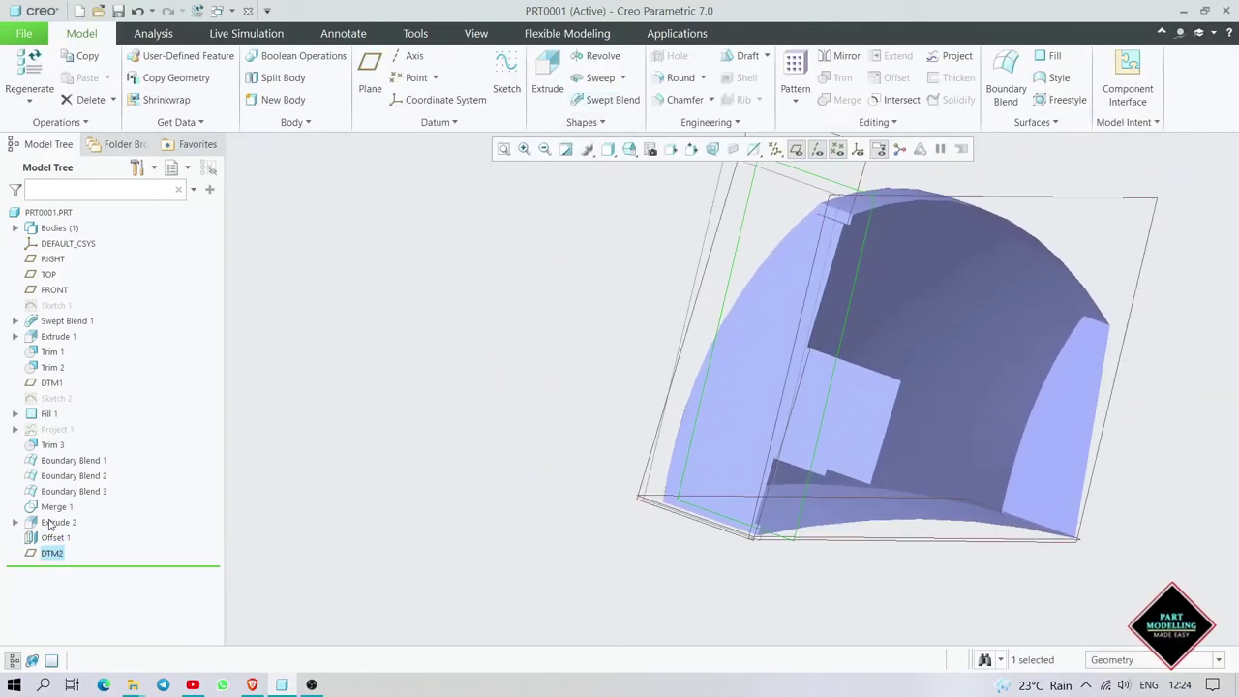
- Redefine Extrude 2 and reopen its placement sketch for editing
left_click(49, 524)
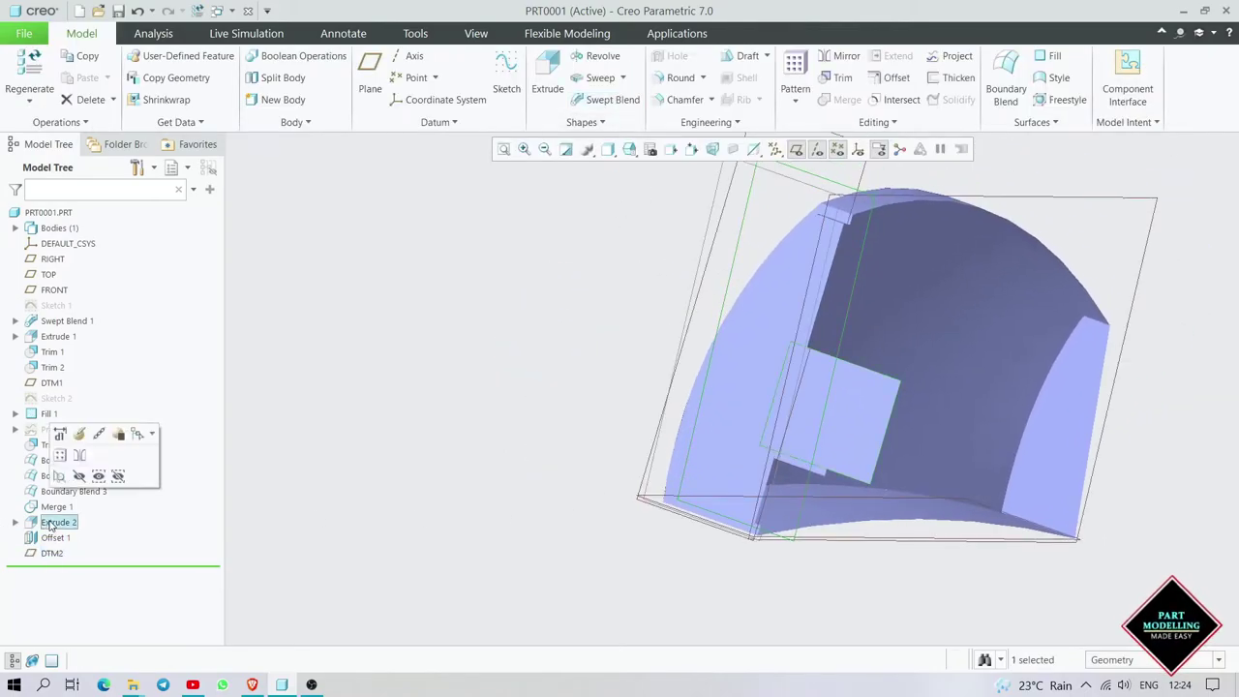
right_click(53, 523)
left_click(62, 541)
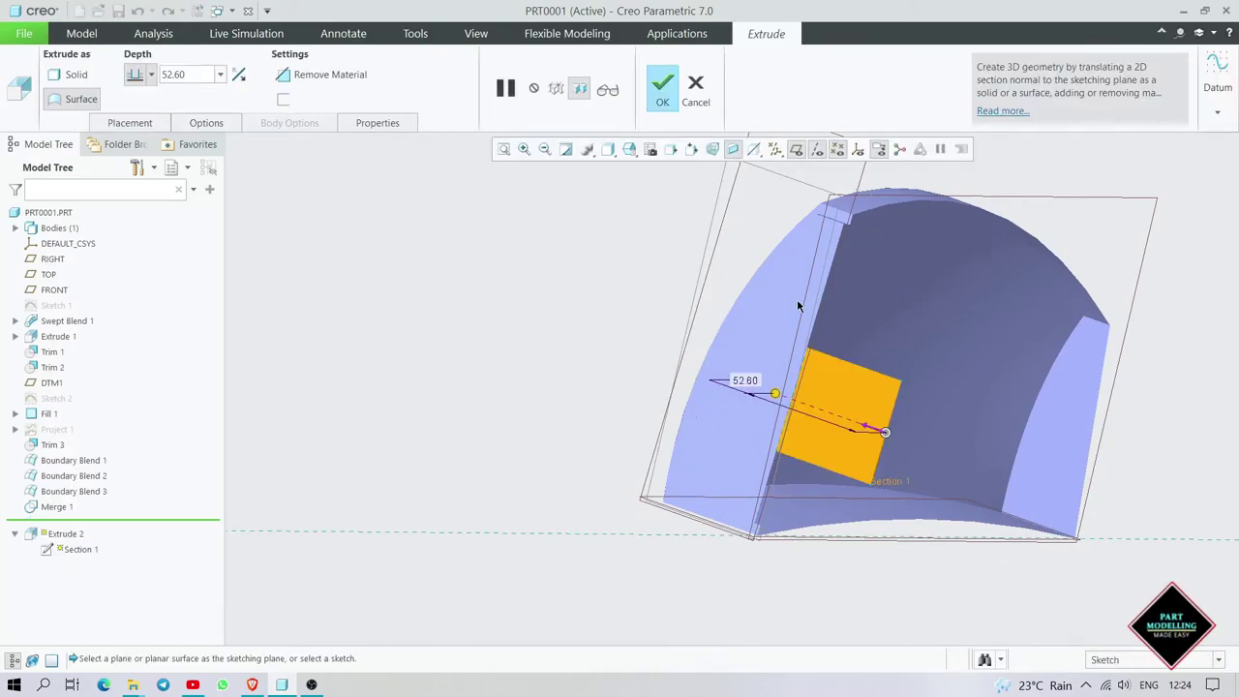
middle_click_drag(803, 304, 761, 332, "shift")
left_click(201, 128)
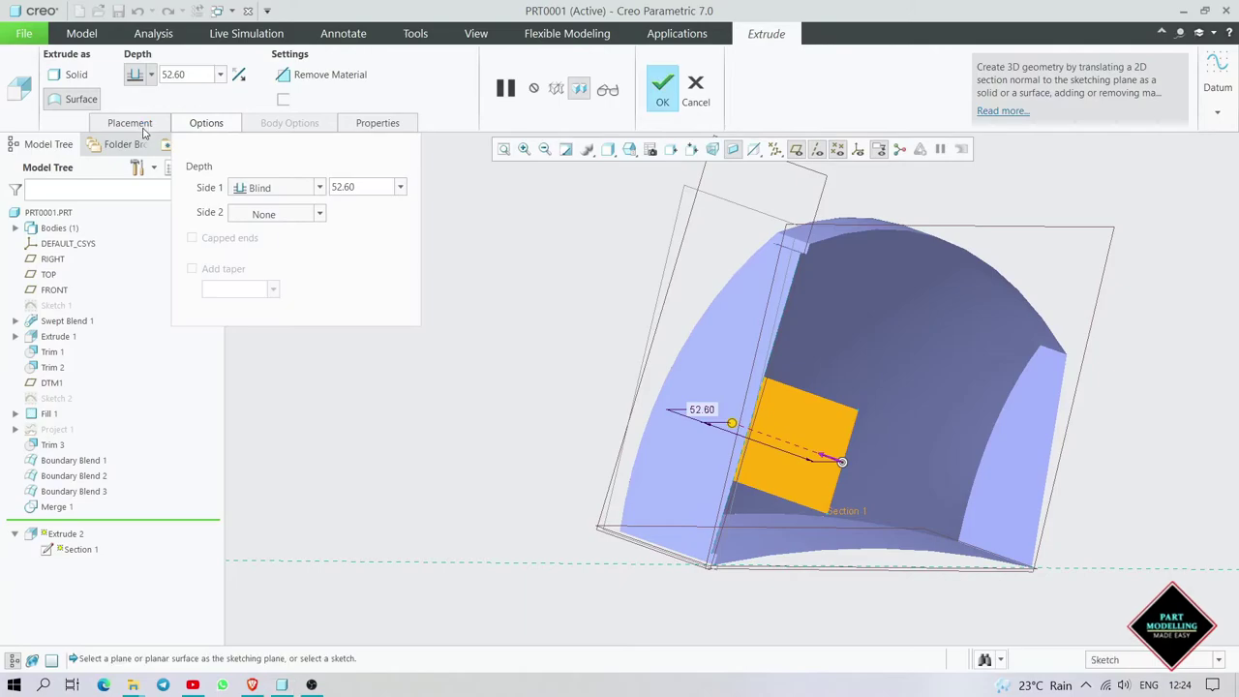
left_click(146, 126)
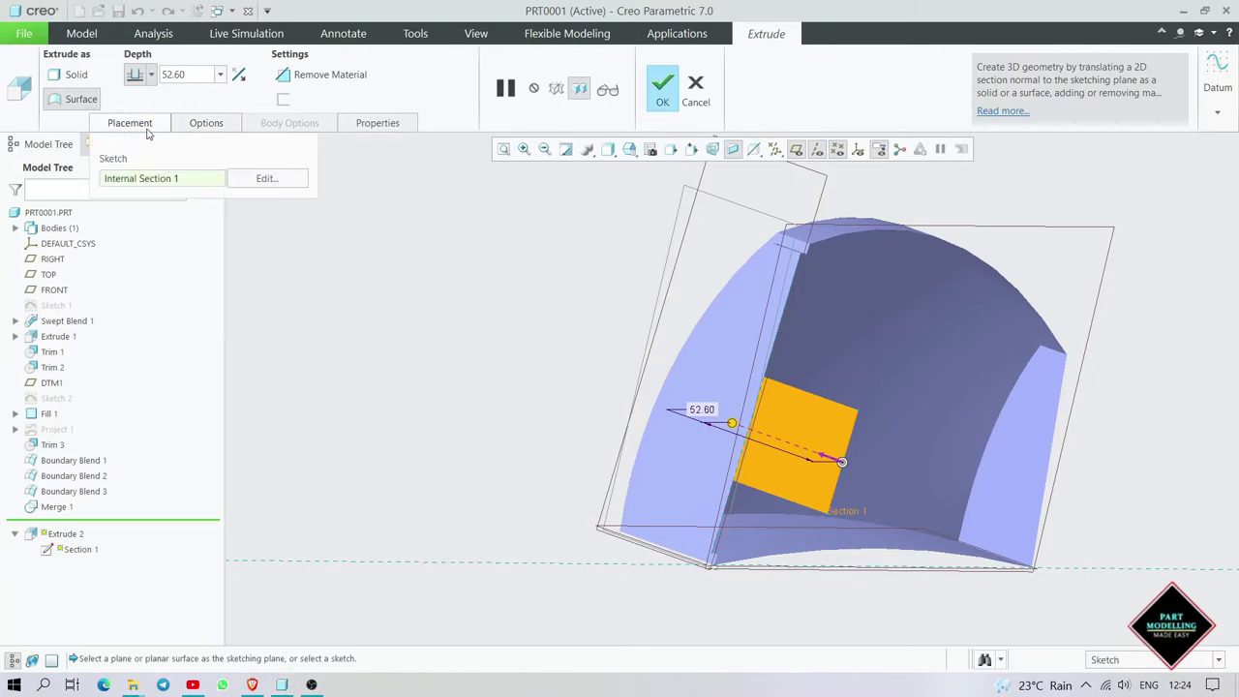
left_click(253, 177)
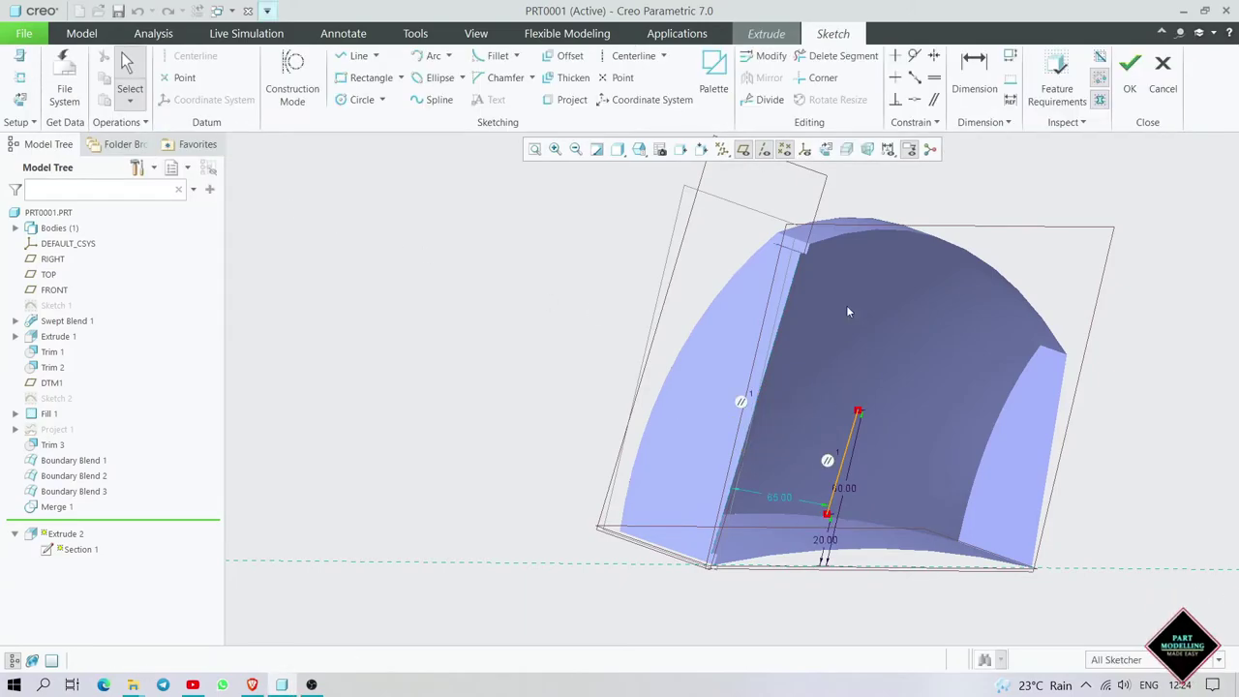
- Change the sketched line length from 60.00 to 70 and apply the extrude
left_click(829, 151)
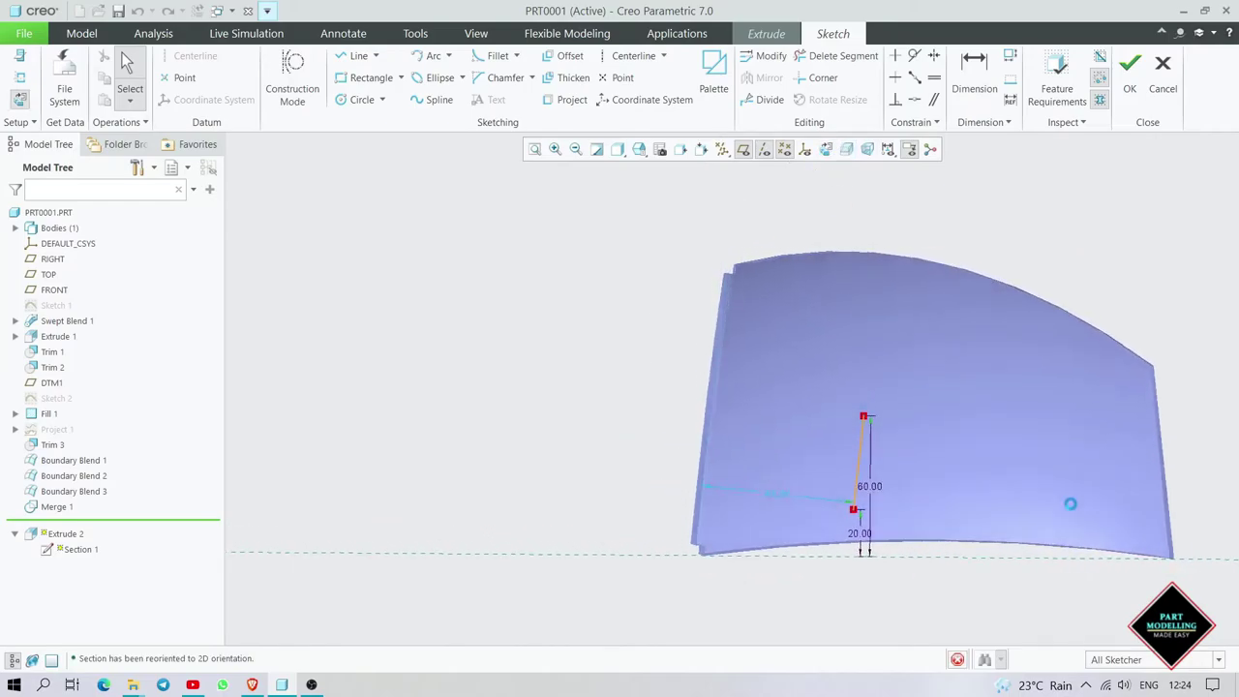
left_click(716, 431)
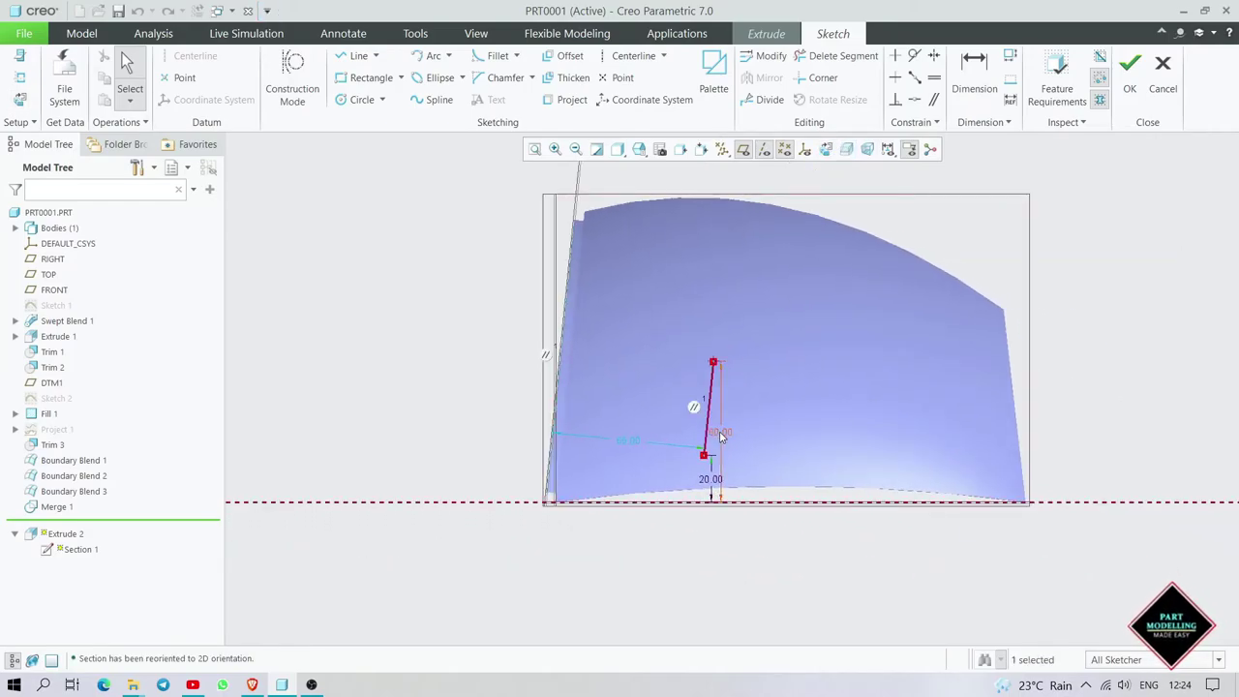
type("70")
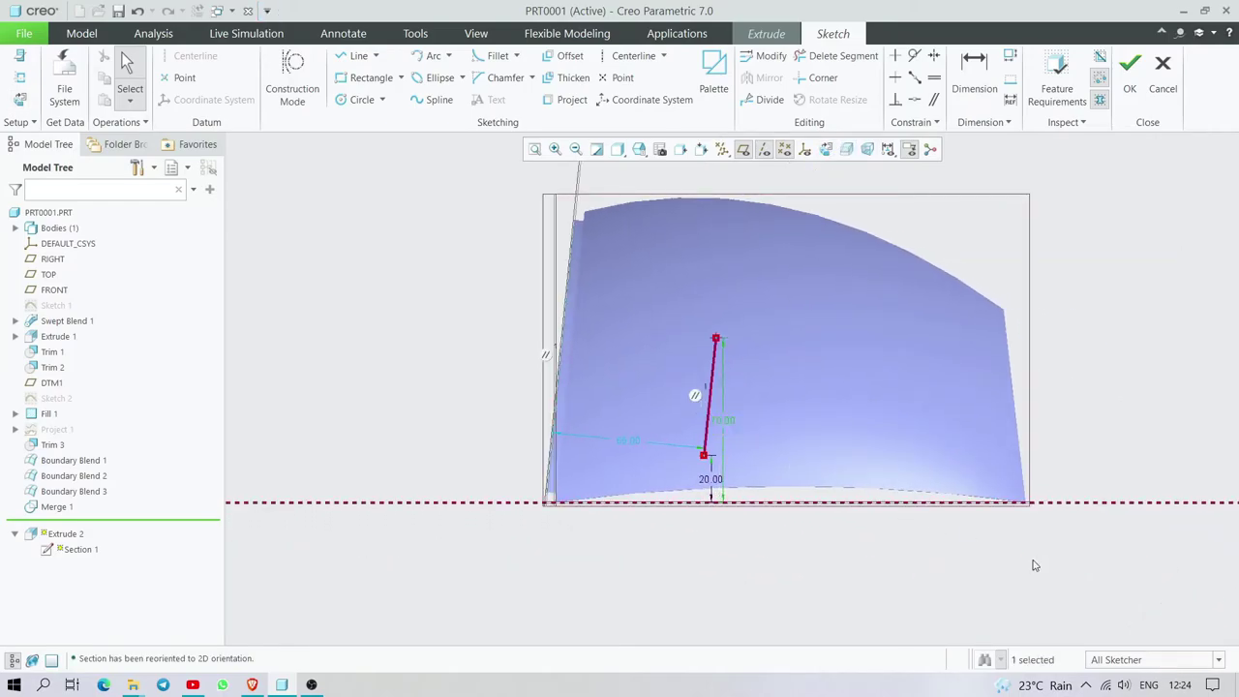
left_click(1128, 90)
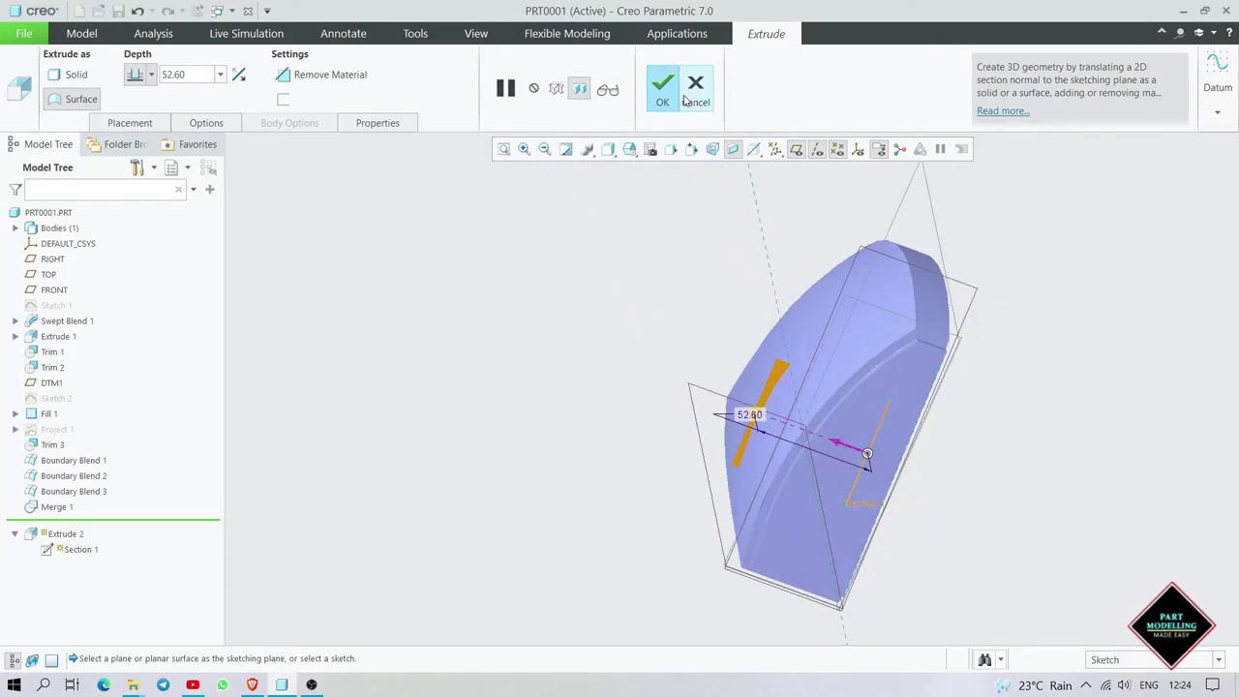
left_click(662, 89)
scroll(844, 322, "up", 5)
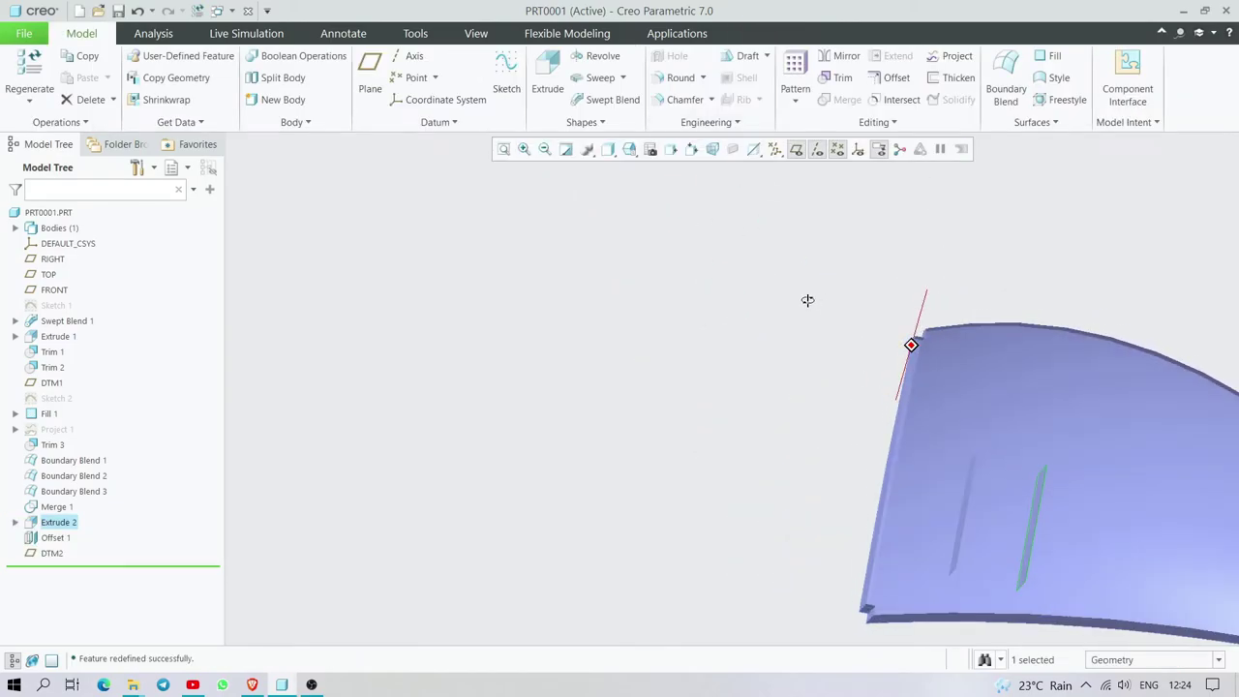
- Start a sketch on the rectangular patch and project its vertical edge
middle_click_drag(807, 300, 797, 437)
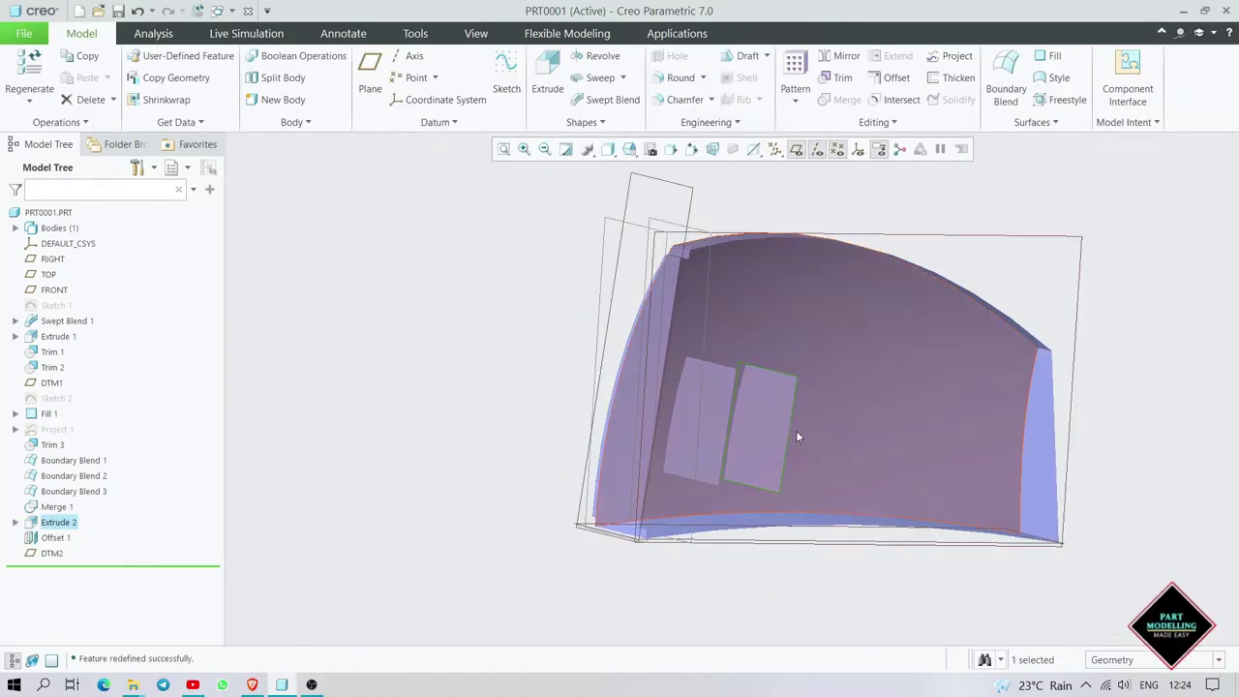
left_click(775, 413)
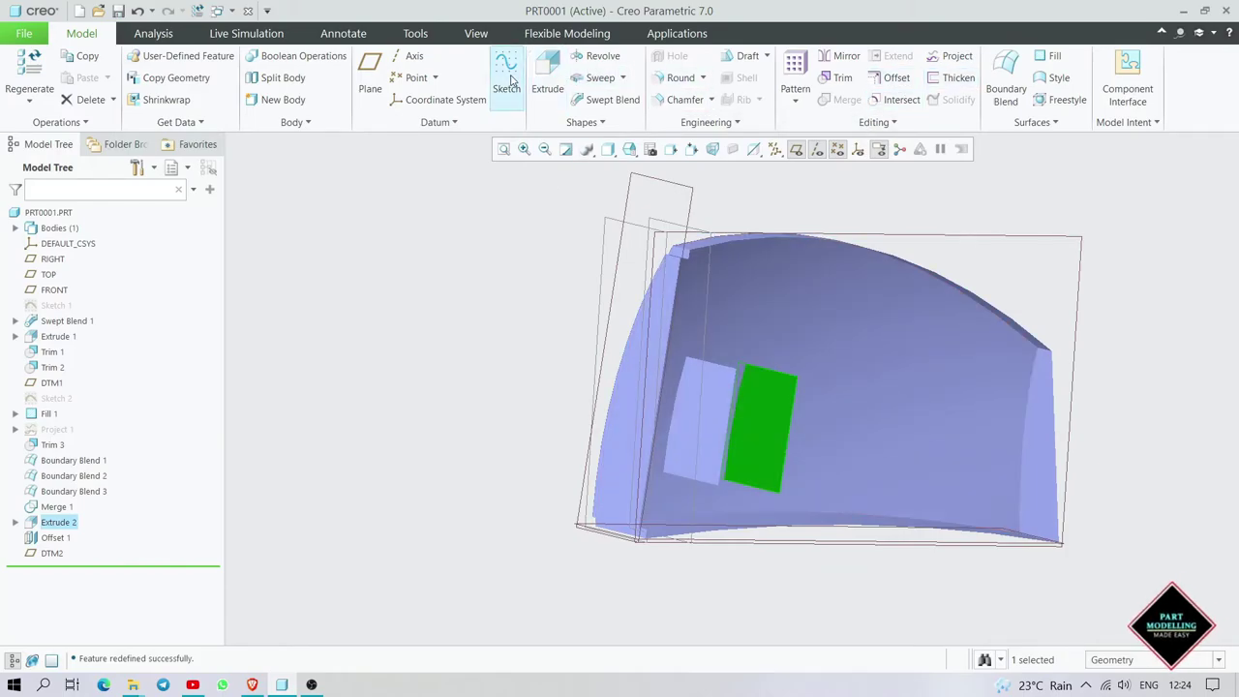
left_click(507, 81)
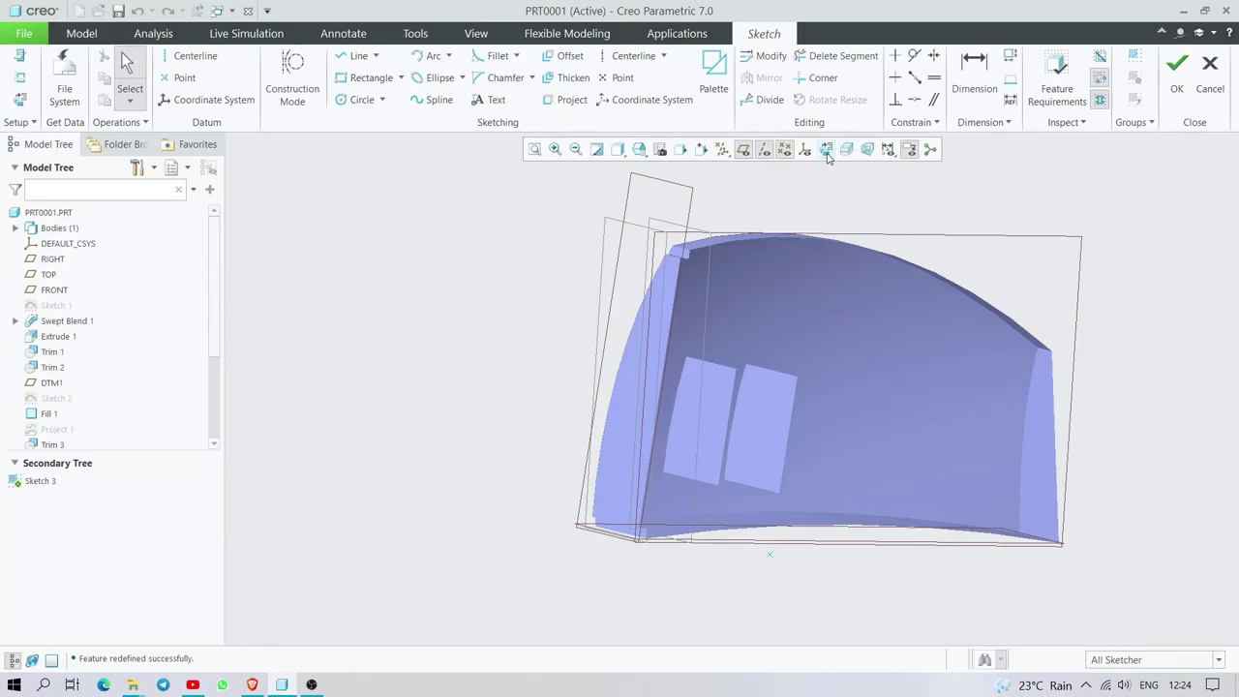
left_click(827, 152)
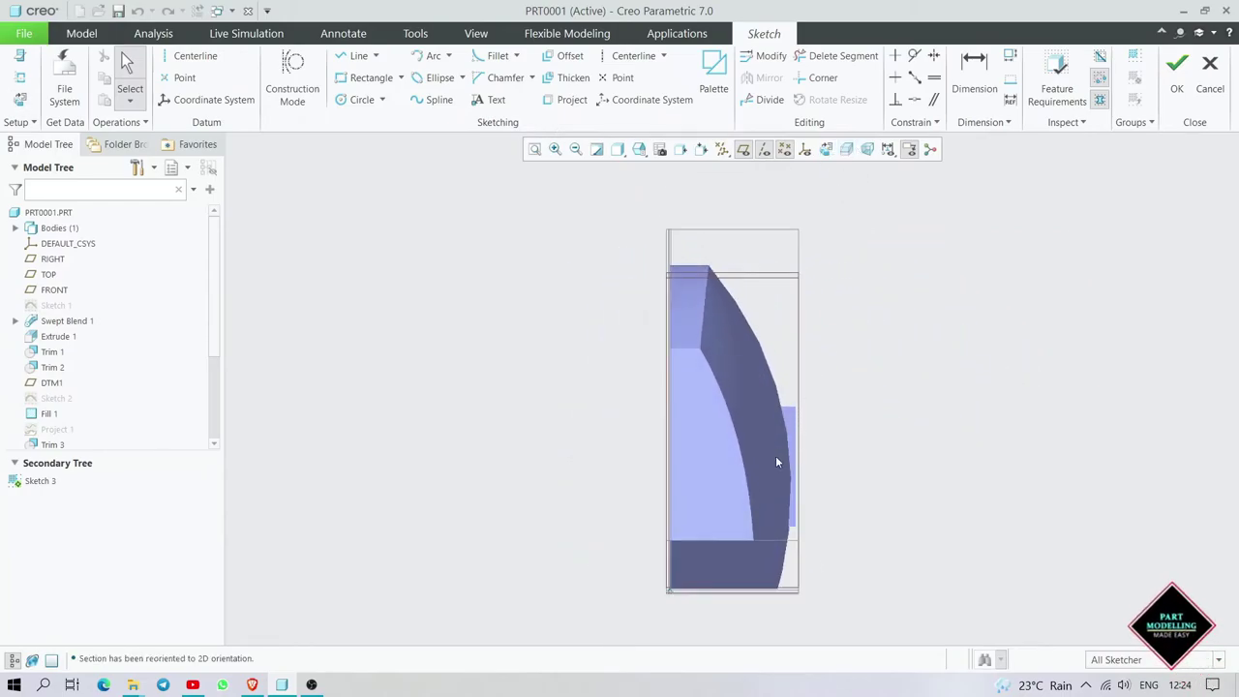
key("ctrl+d")
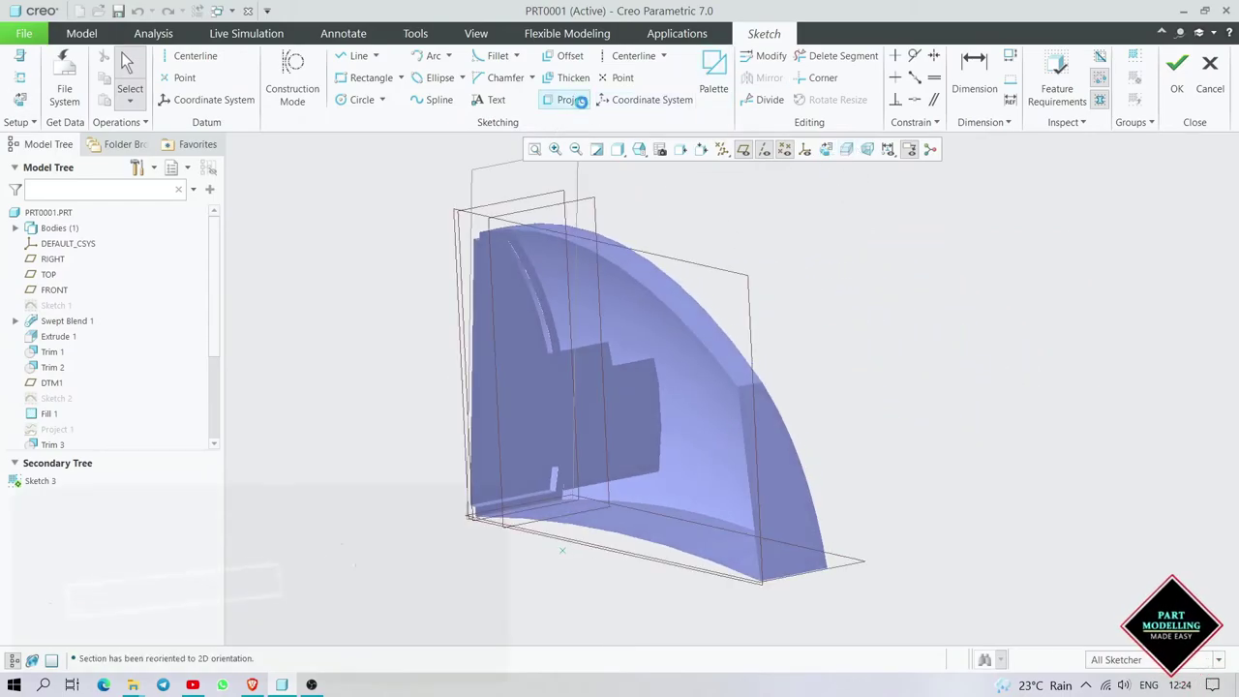
left_click(579, 101)
mouse_move(588, 429)
middle_mouse_down()
mouse_move(630, 429)
mouse_move(590, 437)
middle_mouse_up()
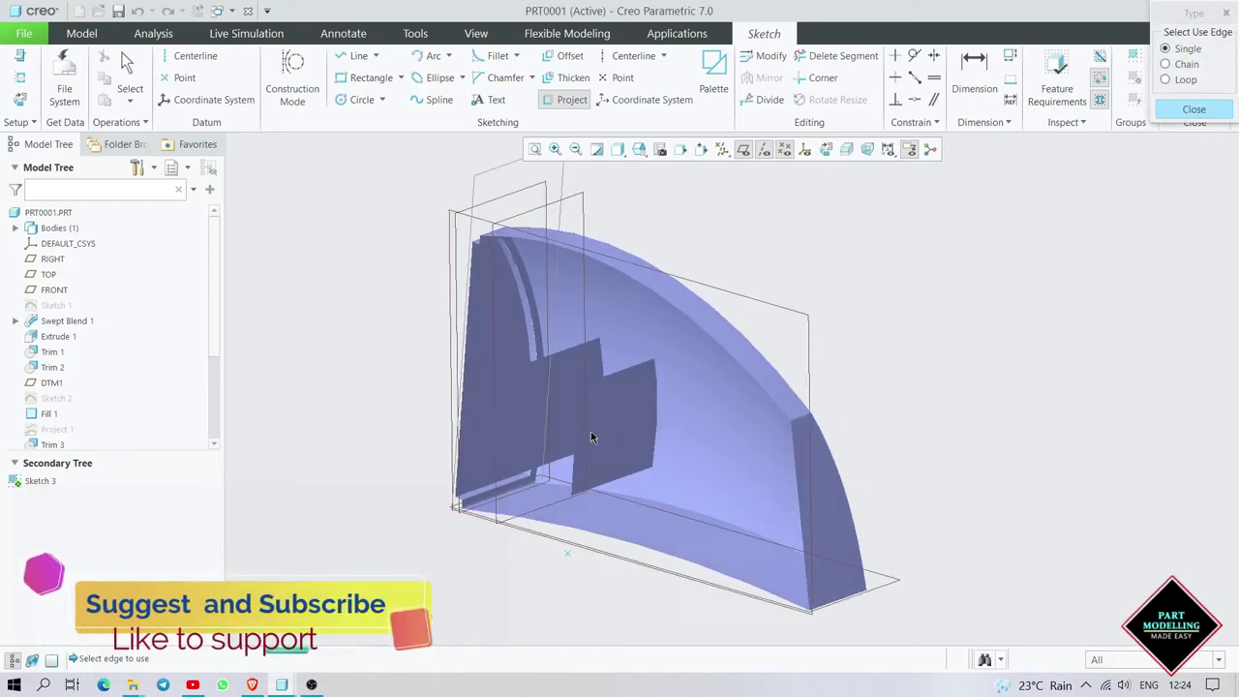
left_click(578, 431)
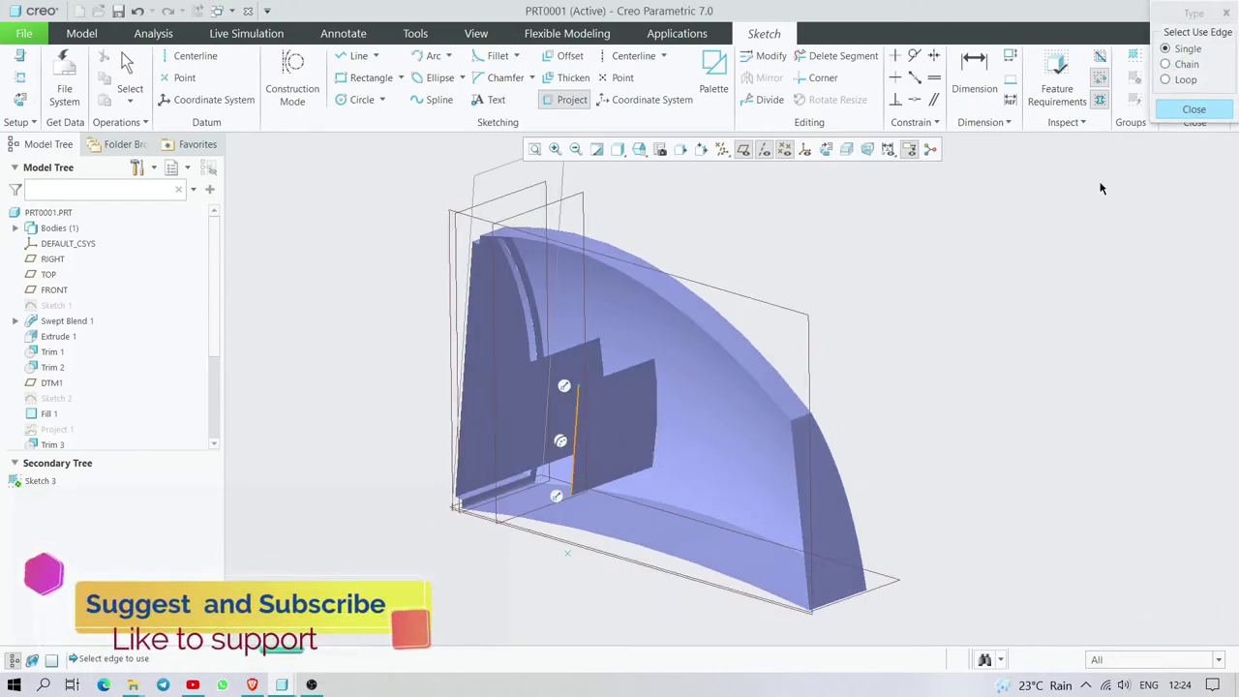
left_click(1193, 109)
left_click(821, 148)
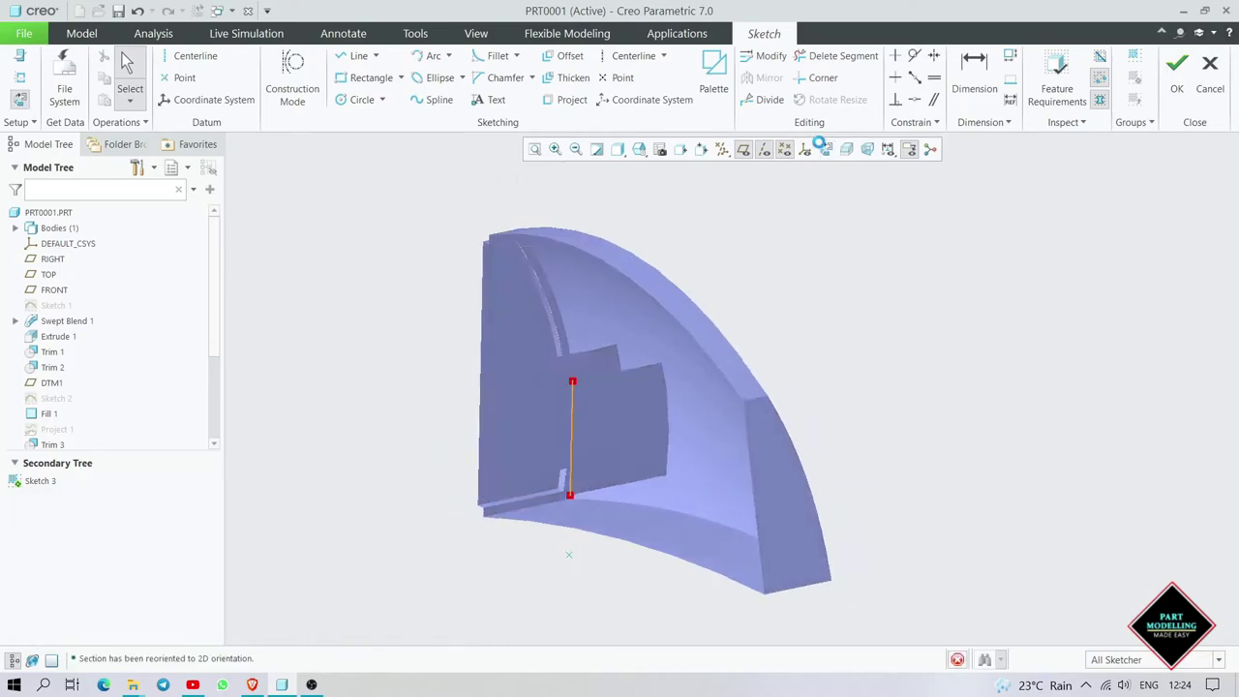
- Draw a Ø30 circle centred on the projected vertical edge
key("c")
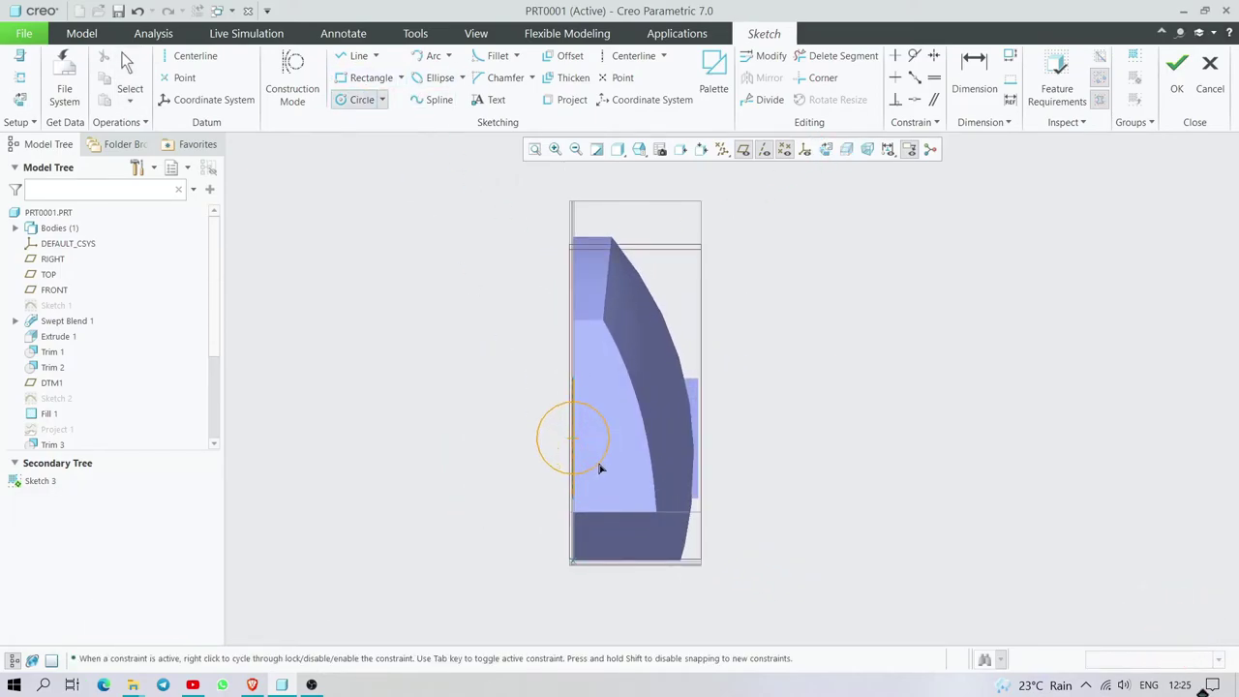
left_click(599, 466)
middle_click(553, 444)
double_click(508, 405)
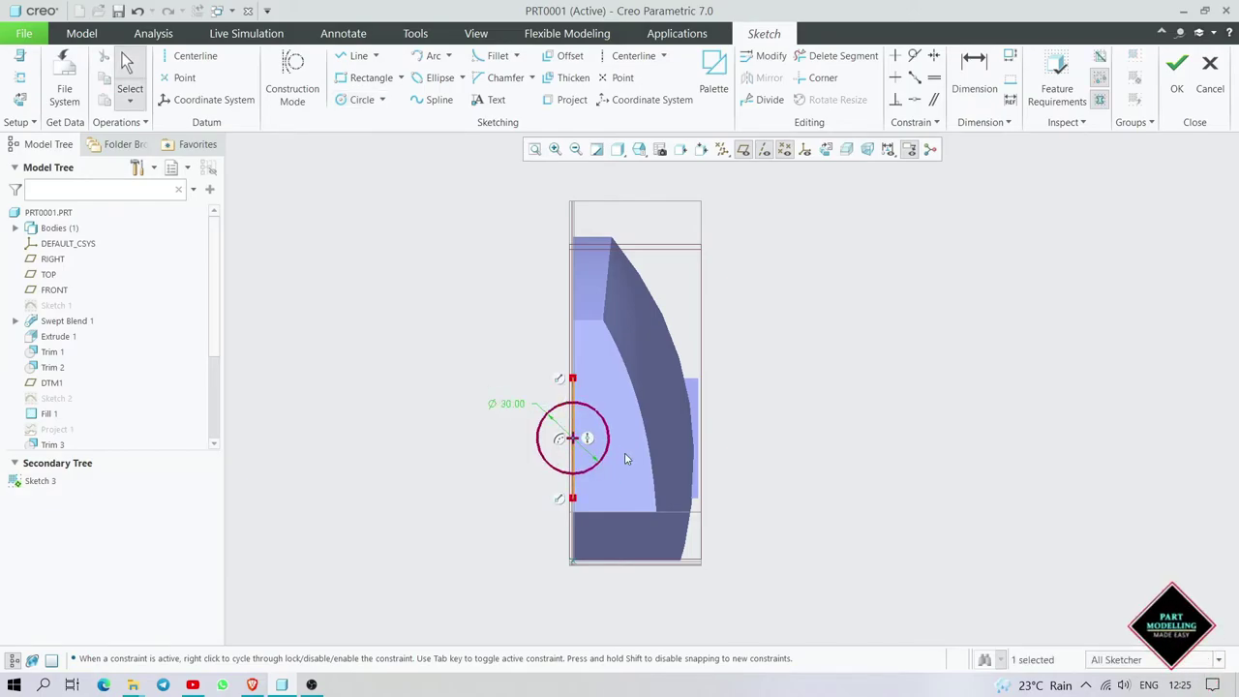
middle_click_drag(656, 430, 788, 462)
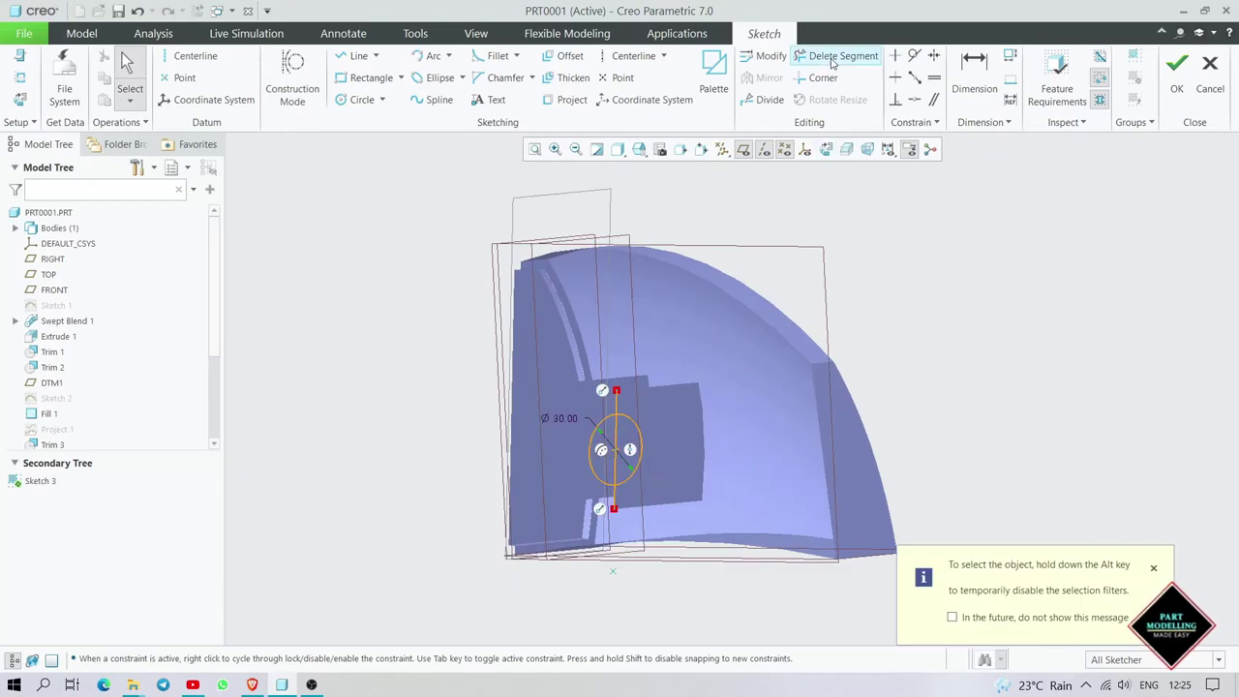
- Trim the circle down to a semicircle and finish Sketch 3
left_click(831, 63)
left_click(601, 403)
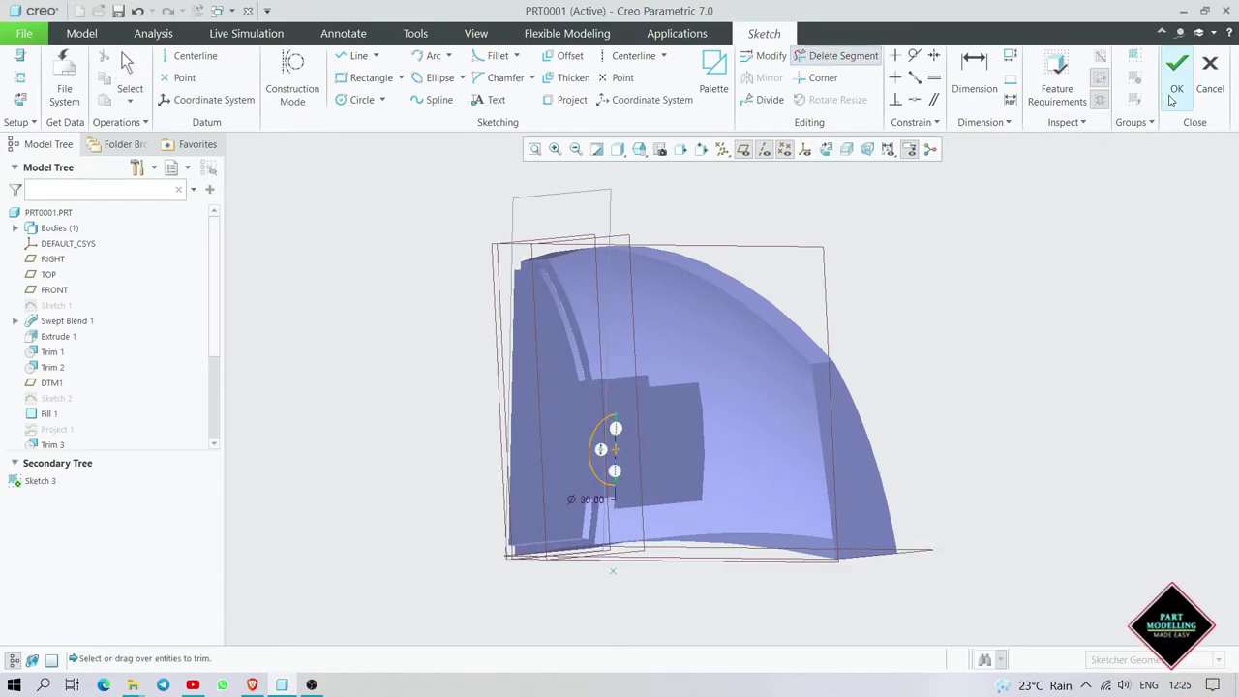
key("ctrl+z")
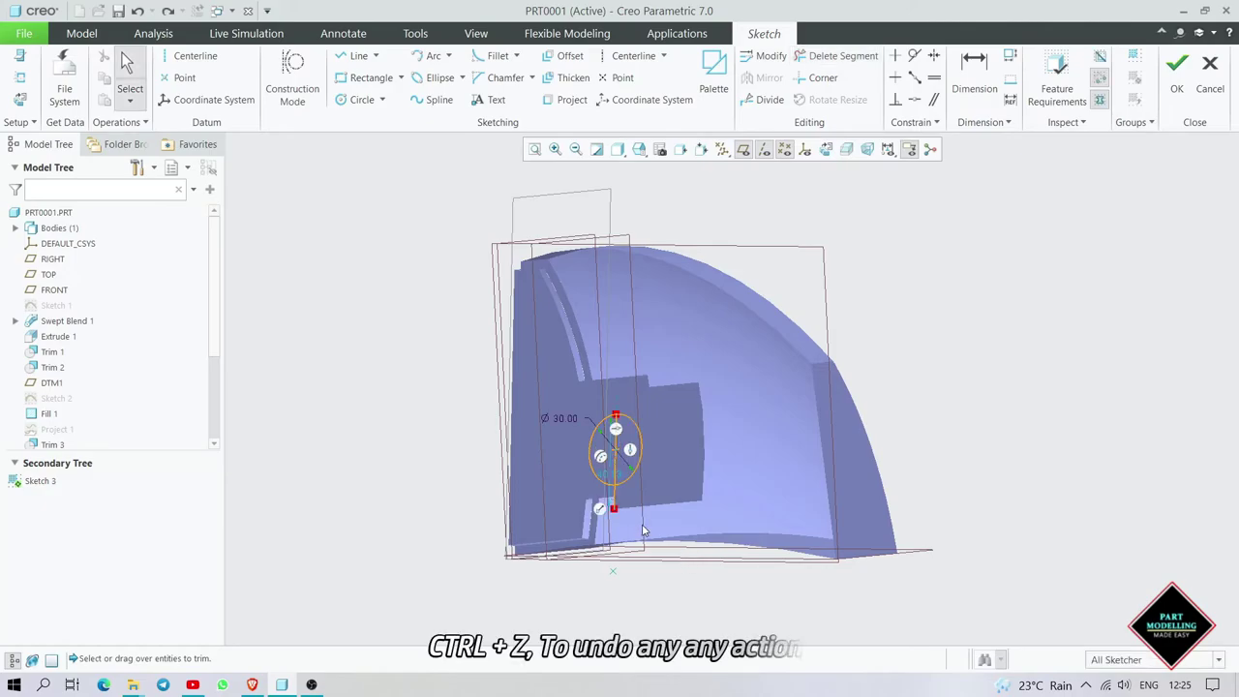
scroll(594, 498, "up", 3)
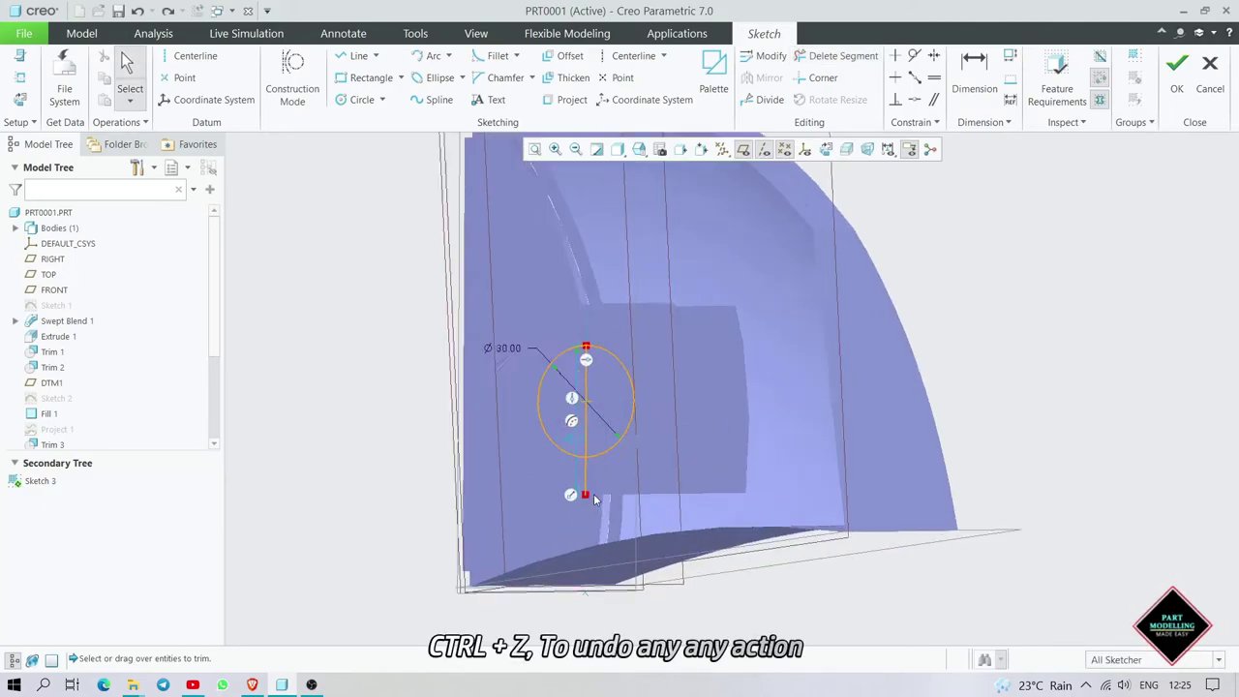
left_click(832, 56)
left_click(584, 388)
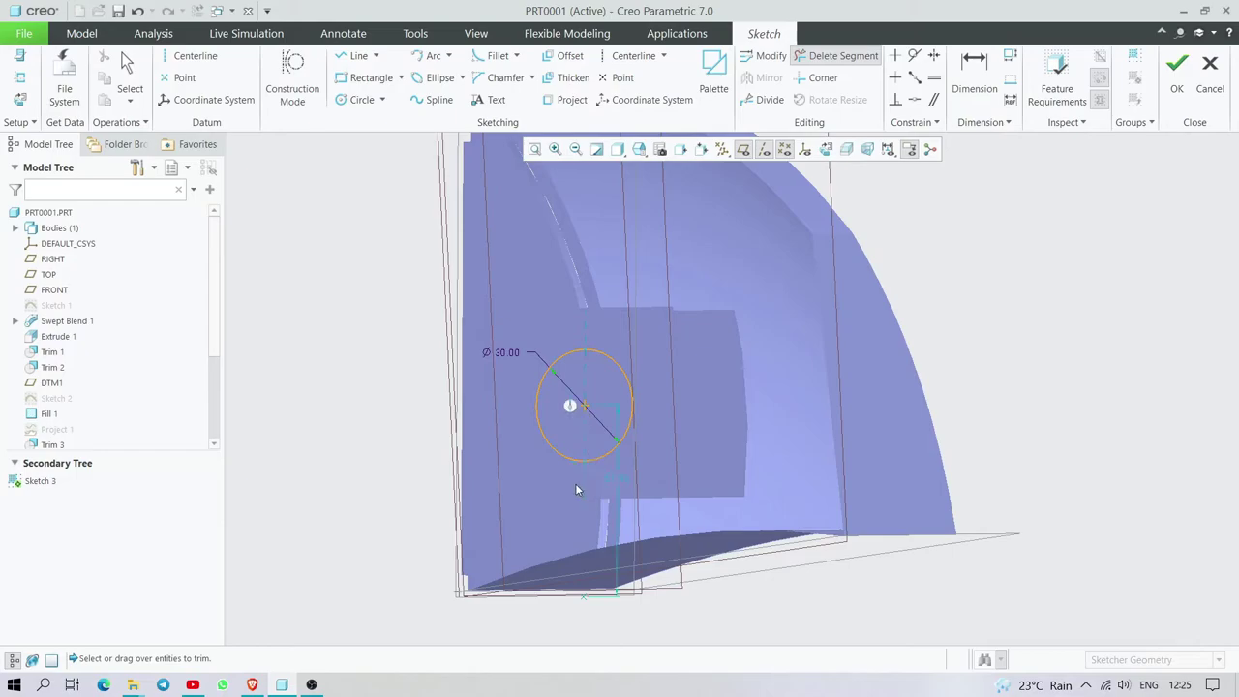
left_click(1177, 69)
- Trim the Extrude 2 patch with the semicircular arc to cut a notch
left_click(697, 407)
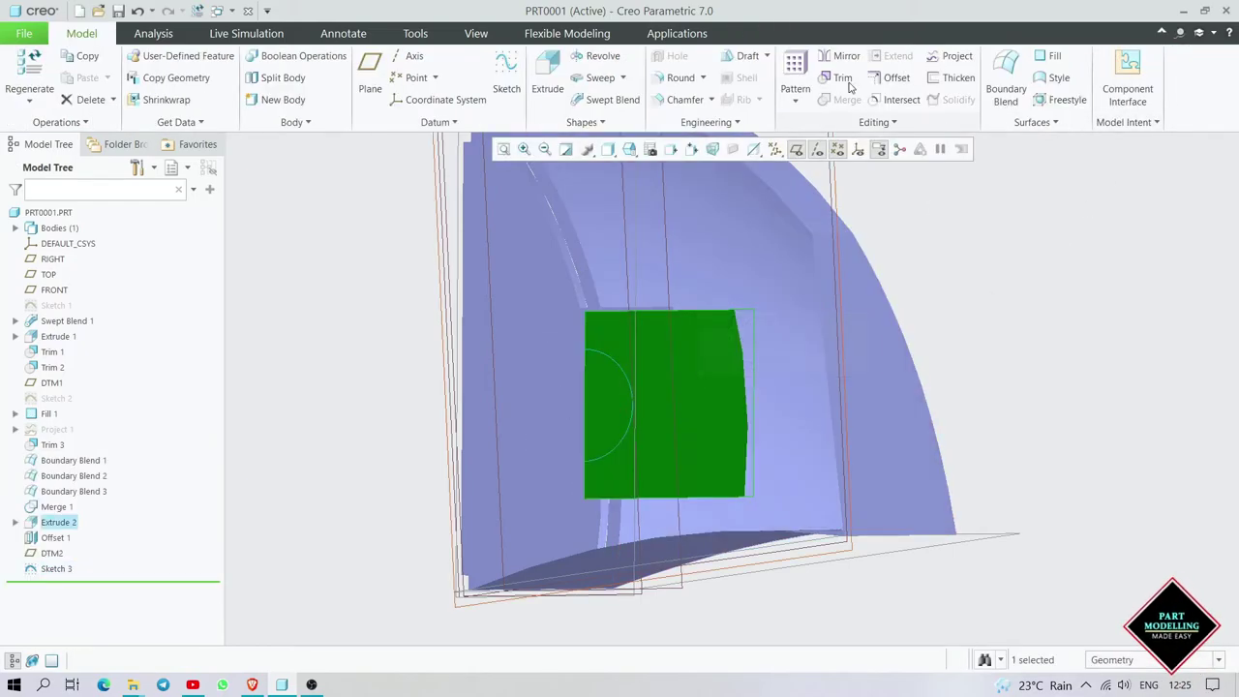
left_click(824, 85)
left_click(629, 380)
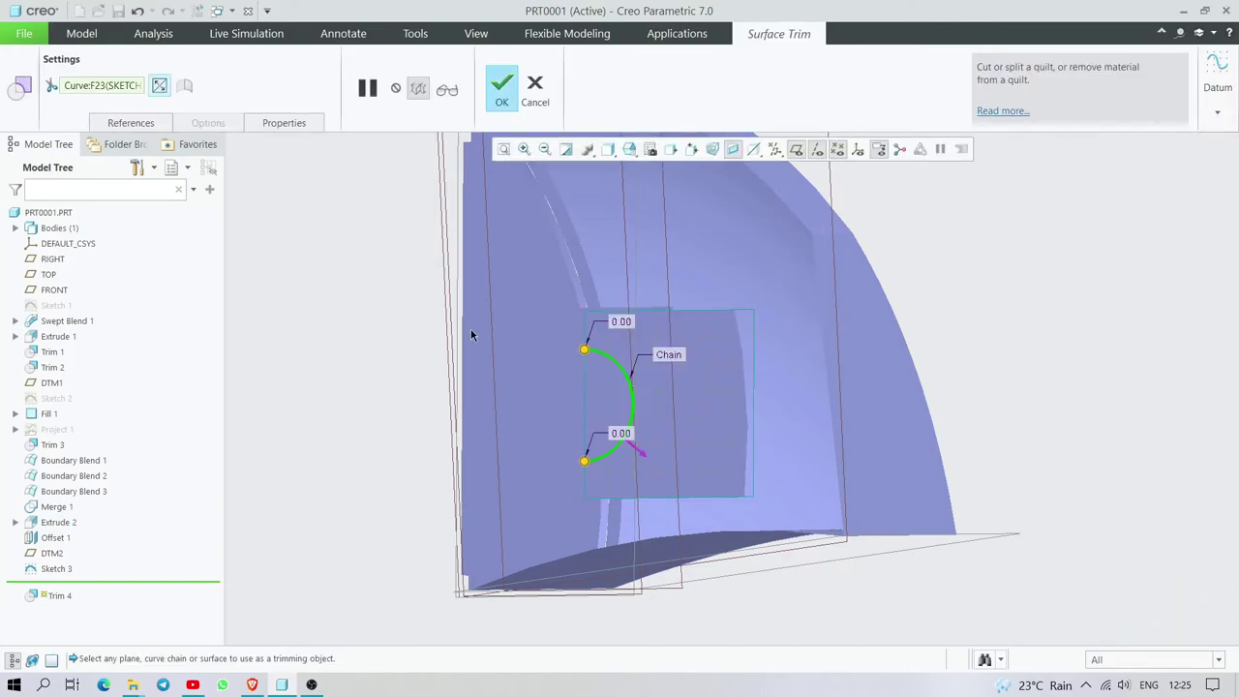
left_click(496, 97)
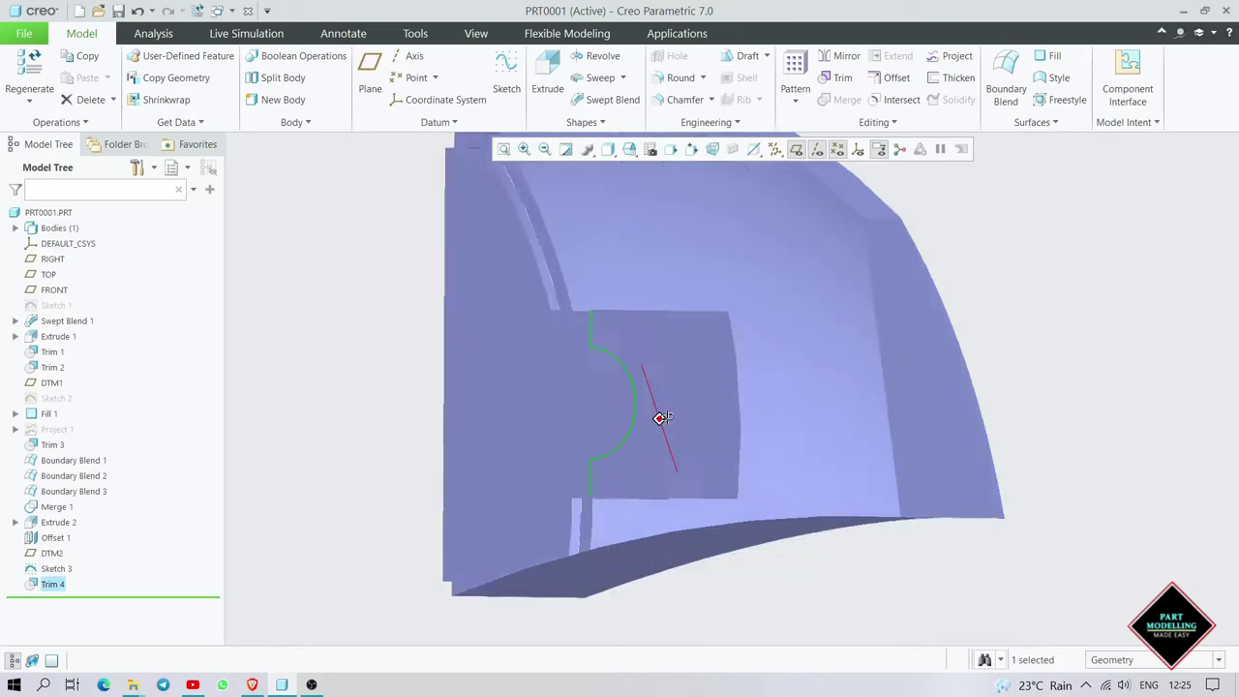
- Select the left side Fill 1 surface and start a Wrap feature on it
scroll(661, 417, "down", 3)
middle_click_drag(661, 417, 450, 393)
left_click(450, 393)
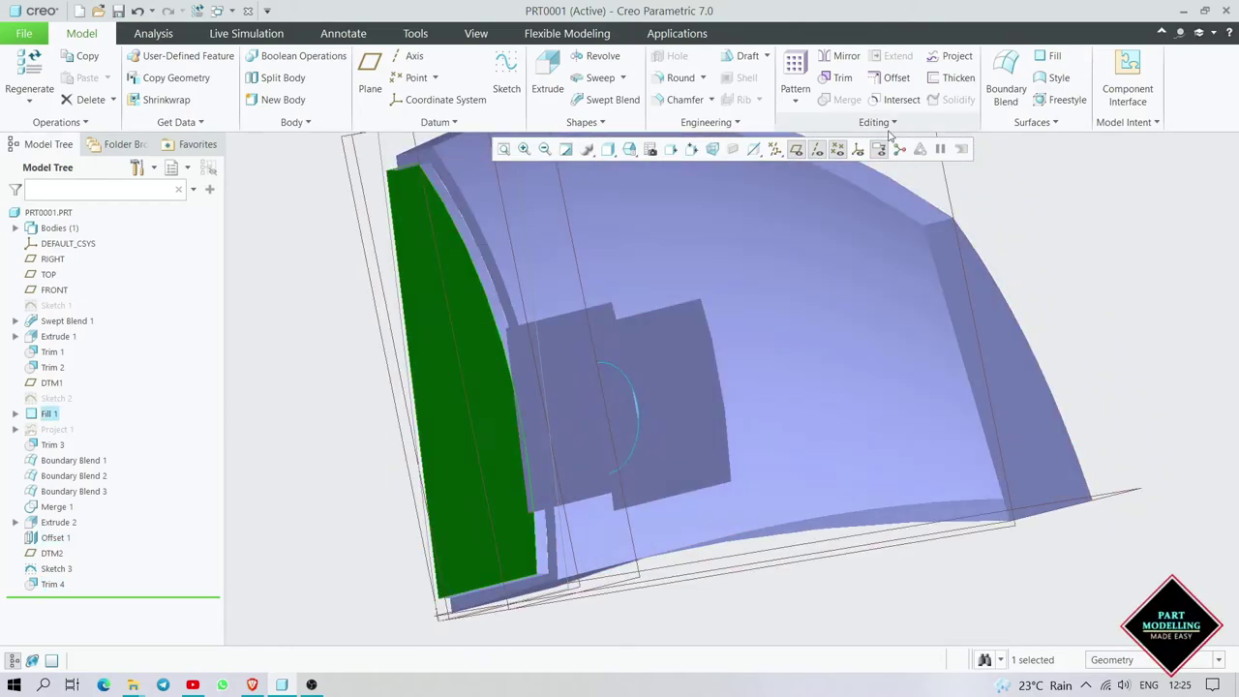
left_click(886, 126)
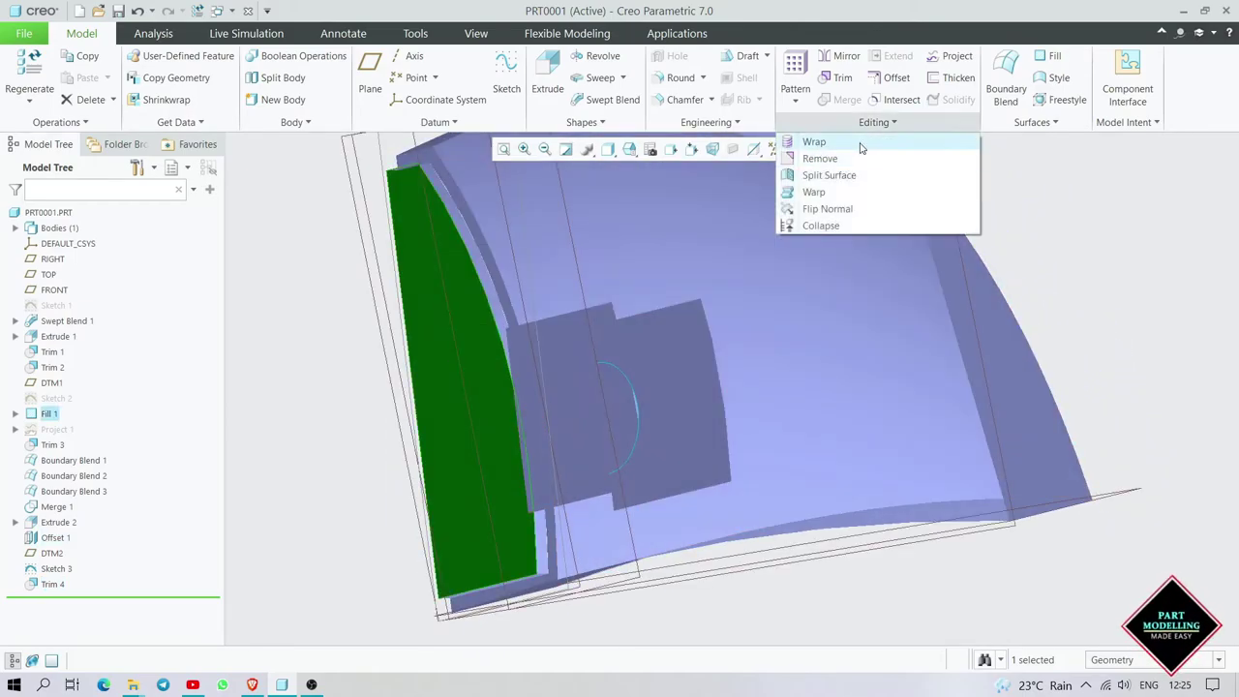
left_click(814, 142)
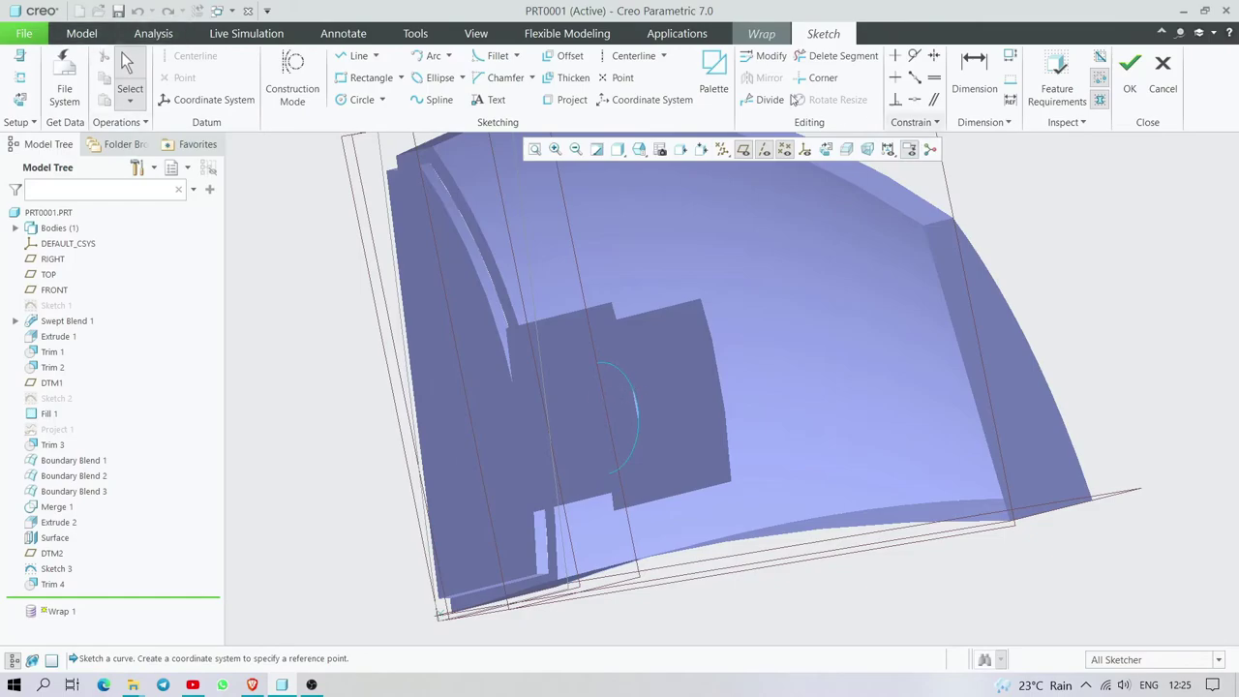
- Wrap Sketch 3's semicircle onto the left side quilt Quilt:F13 as the destination
left_click(1162, 70)
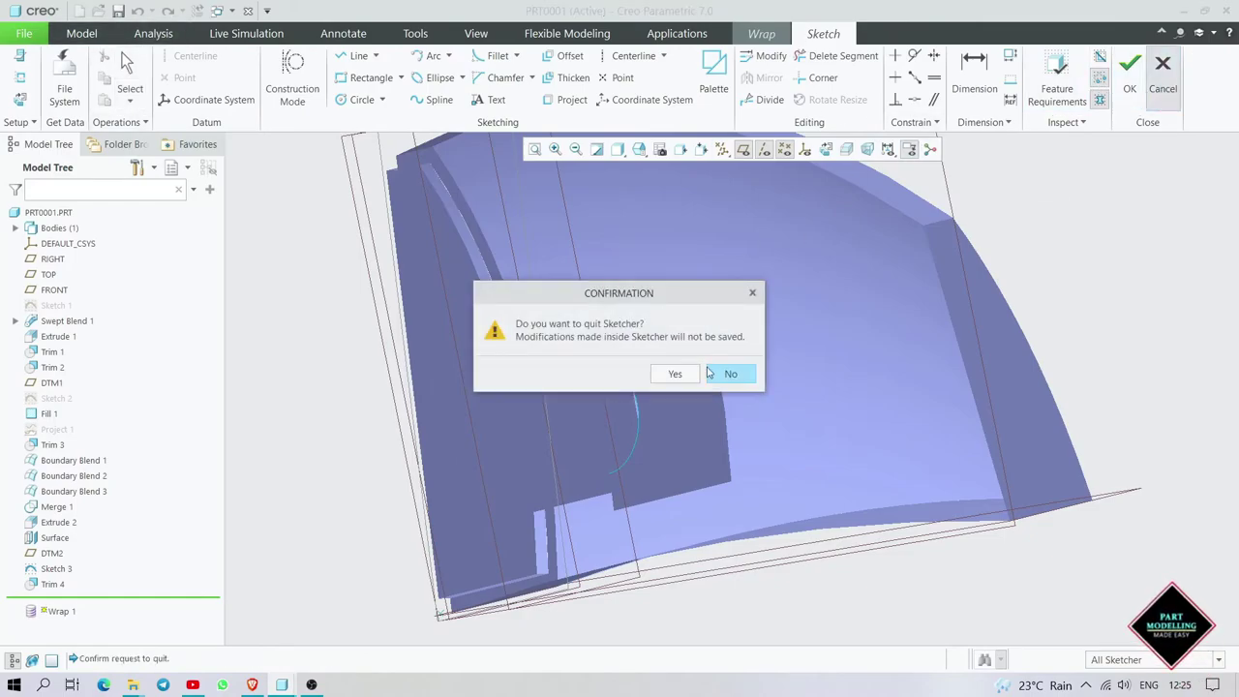
left_click(671, 376)
left_click(132, 122)
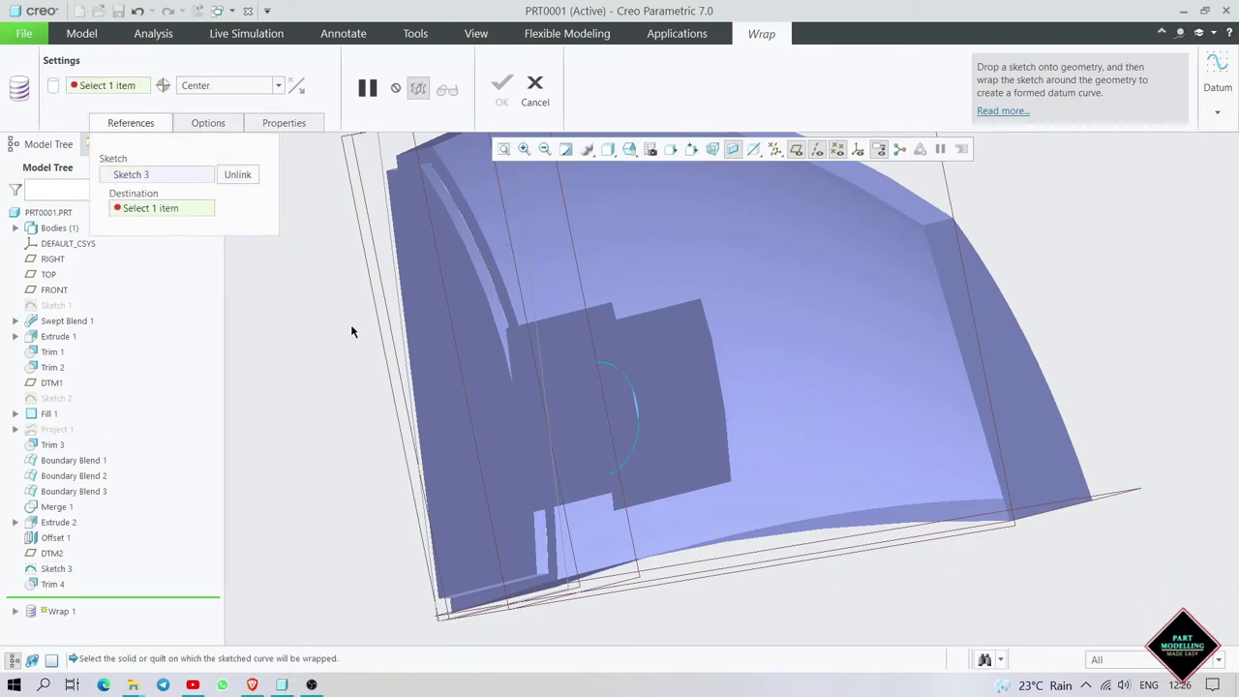
left_click(498, 415)
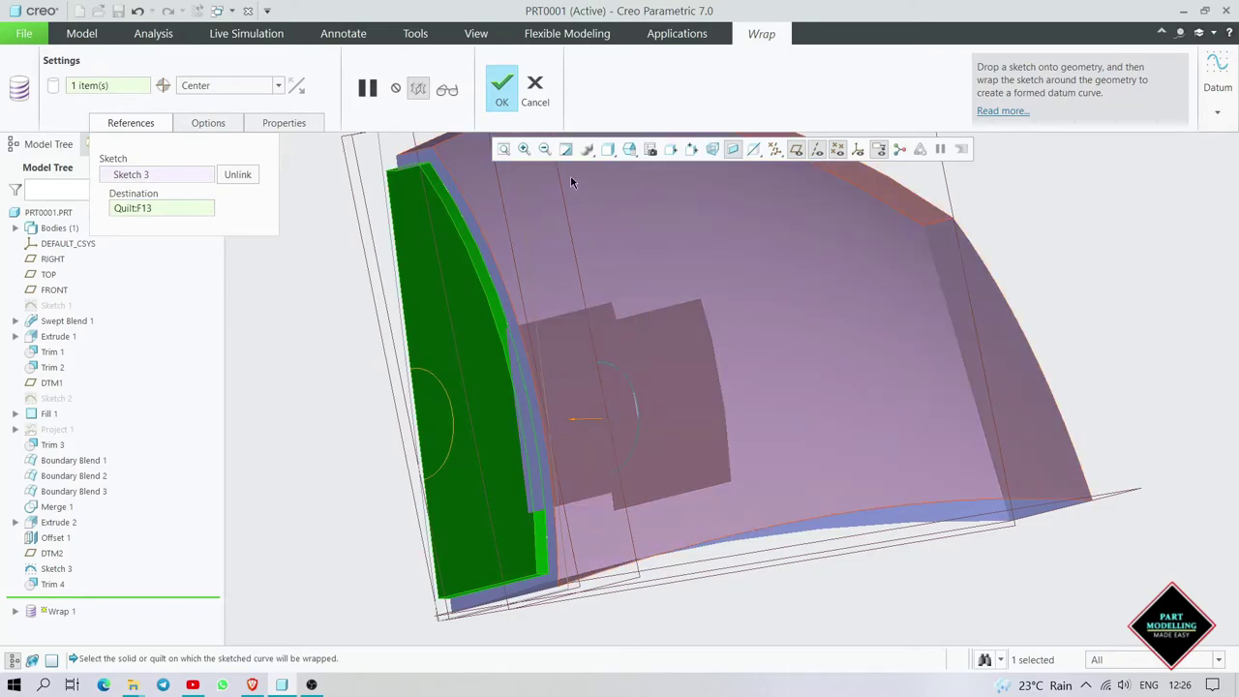
left_click(501, 87)
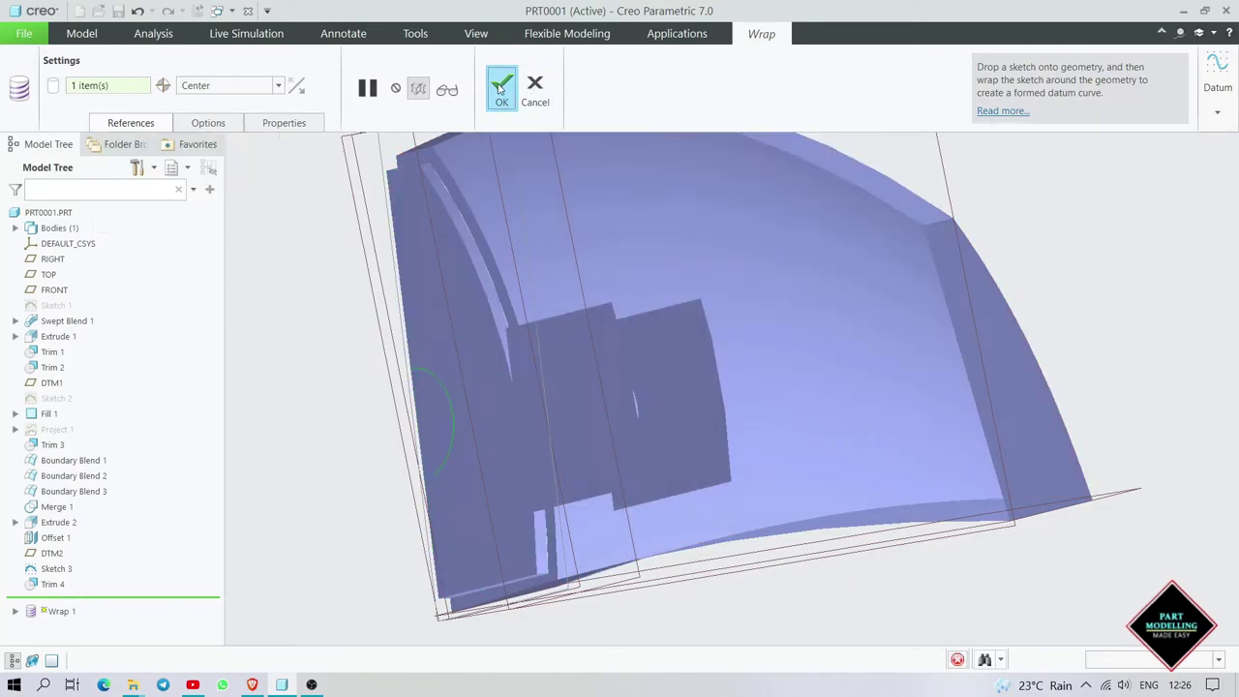
- Trim the left side Fill 1 quilt along the Wrap 1 curve, creating Trim 5
left_click(464, 469)
left_click(840, 77)
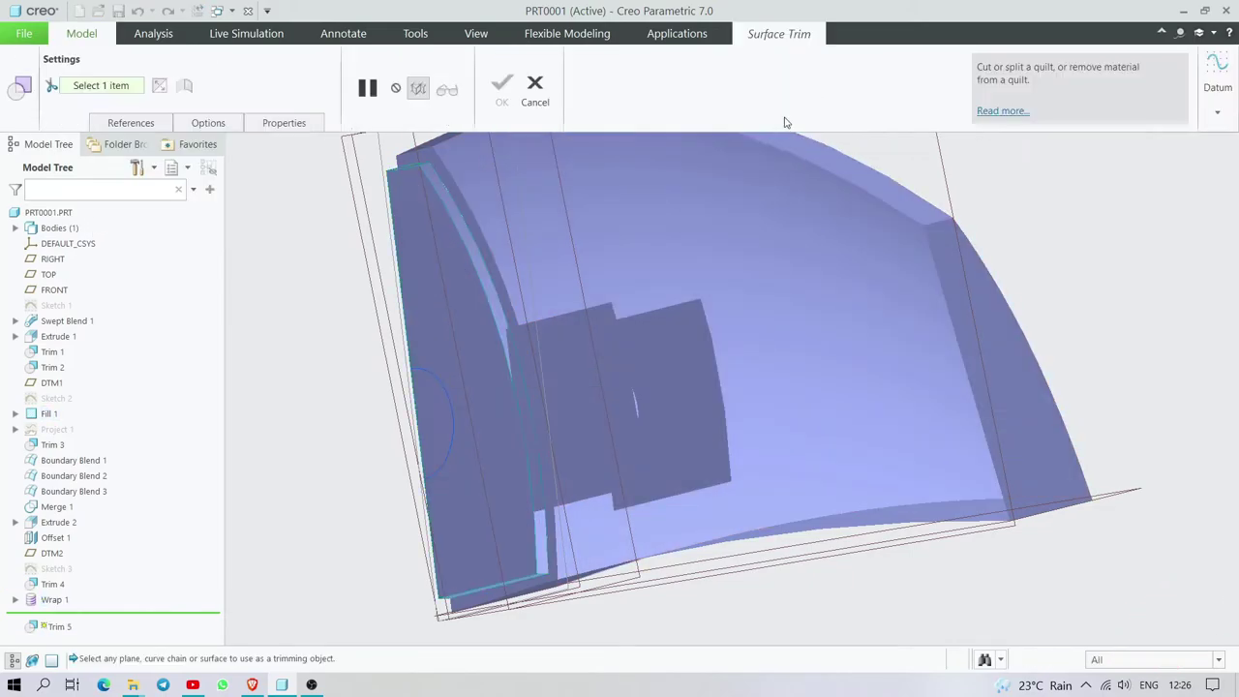
left_click(446, 392)
middle_click_drag(567, 431, 777, 385)
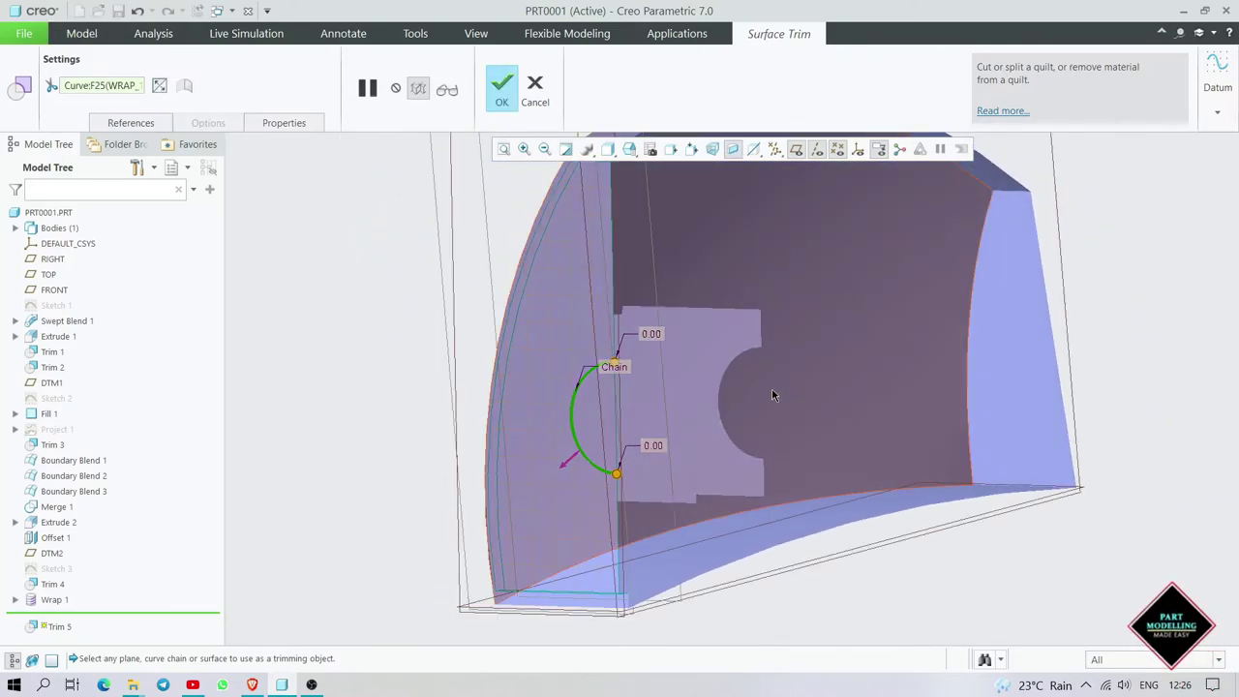
left_click(499, 91)
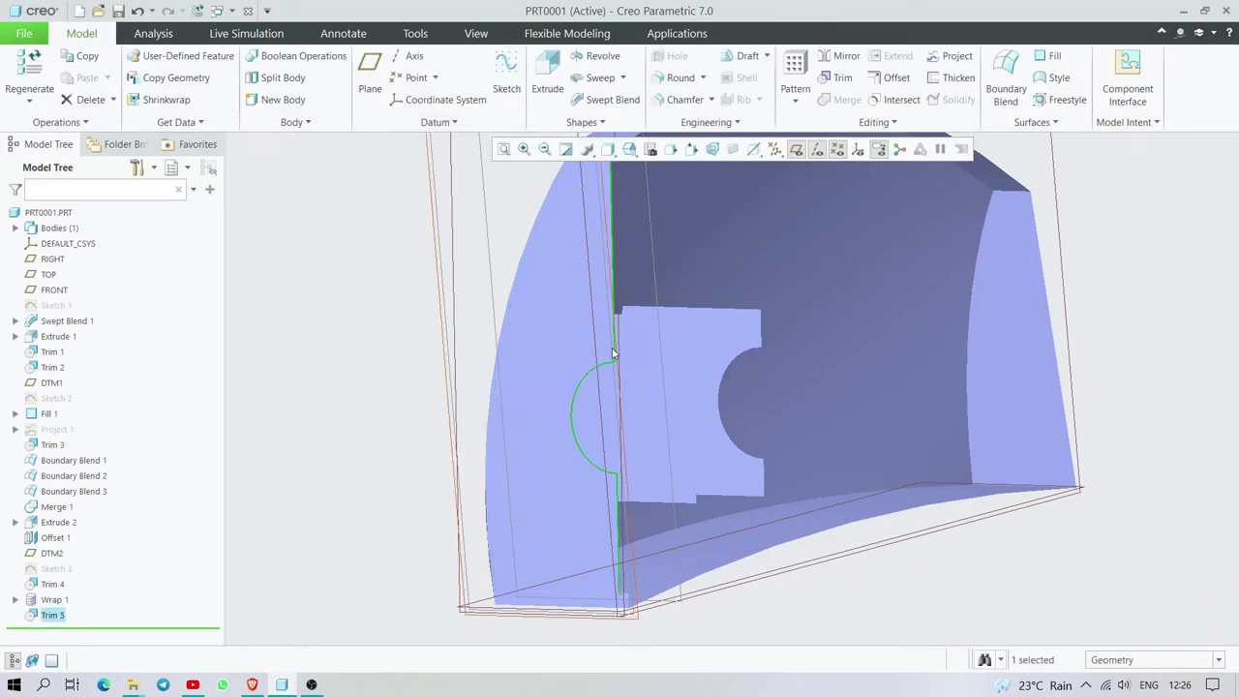
middle_click_drag(653, 454, 410, 568)
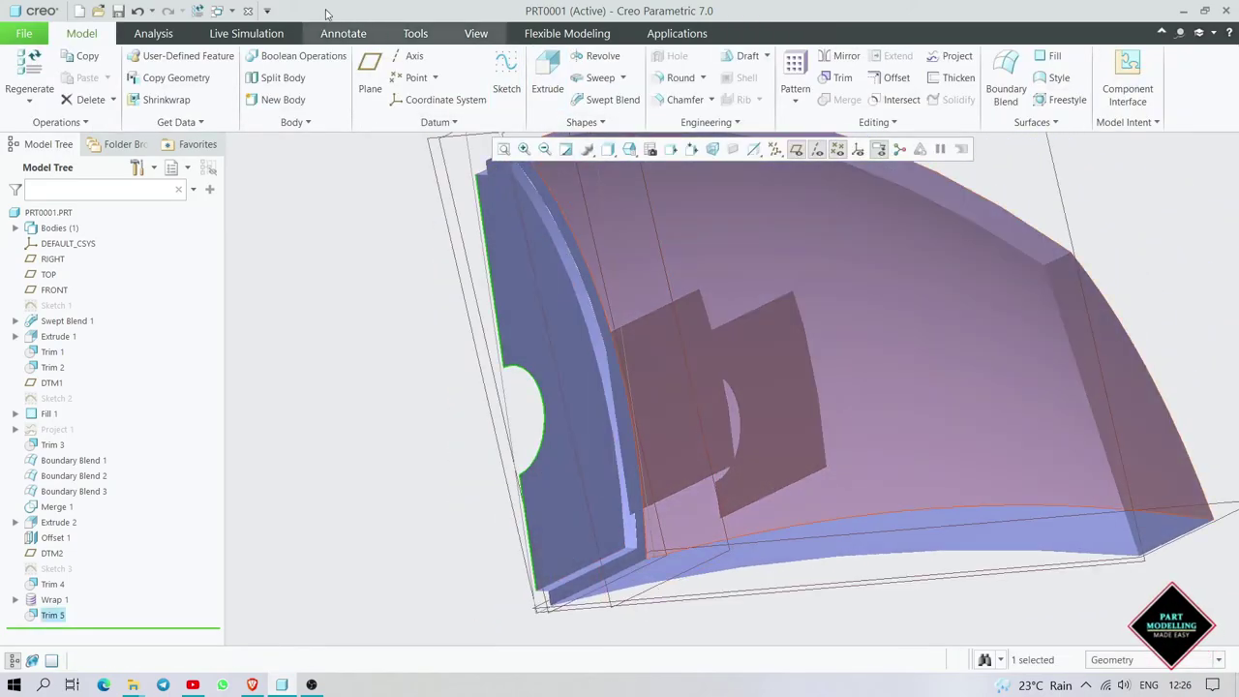
left_click(410, 568)
scroll(426, 557, "down", 2)
- Start Sketch 4 on the offset patch and project its vertical edge
left_click(598, 456)
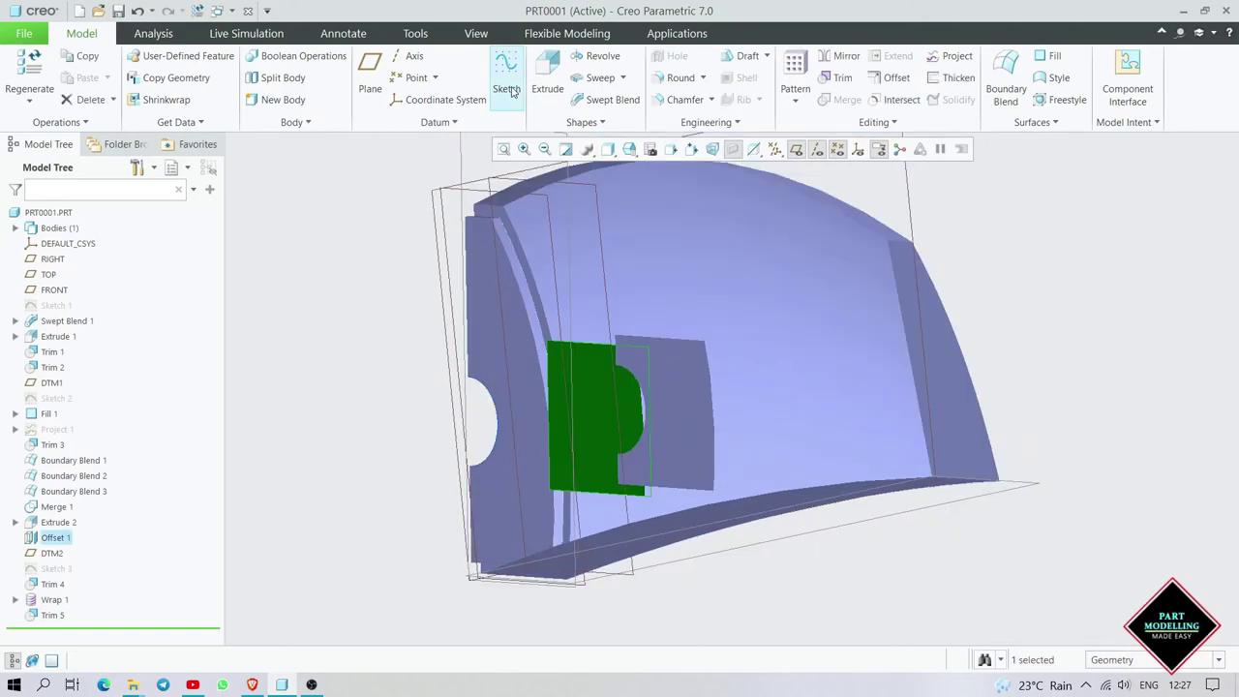
left_click(507, 77)
left_click(823, 148)
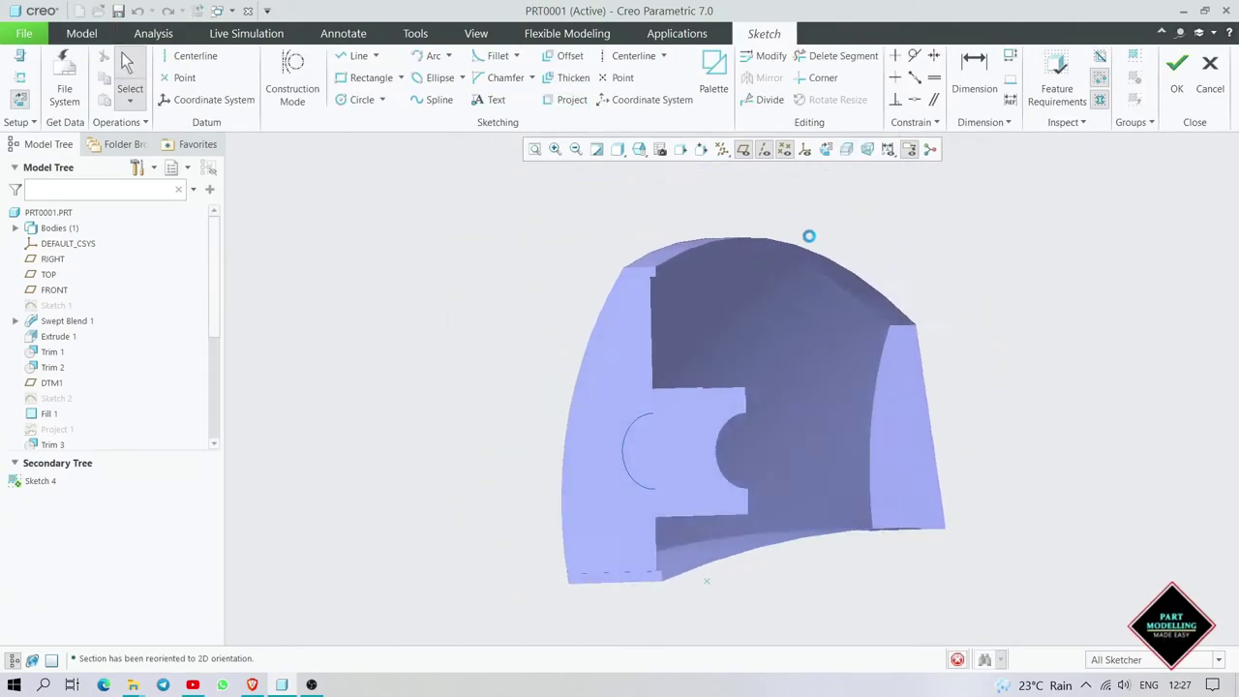
left_click(566, 100)
mouse_move(824, 467)
middle_mouse_down()
mouse_move(752, 467)
mouse_move(774, 476)
middle_mouse_up()
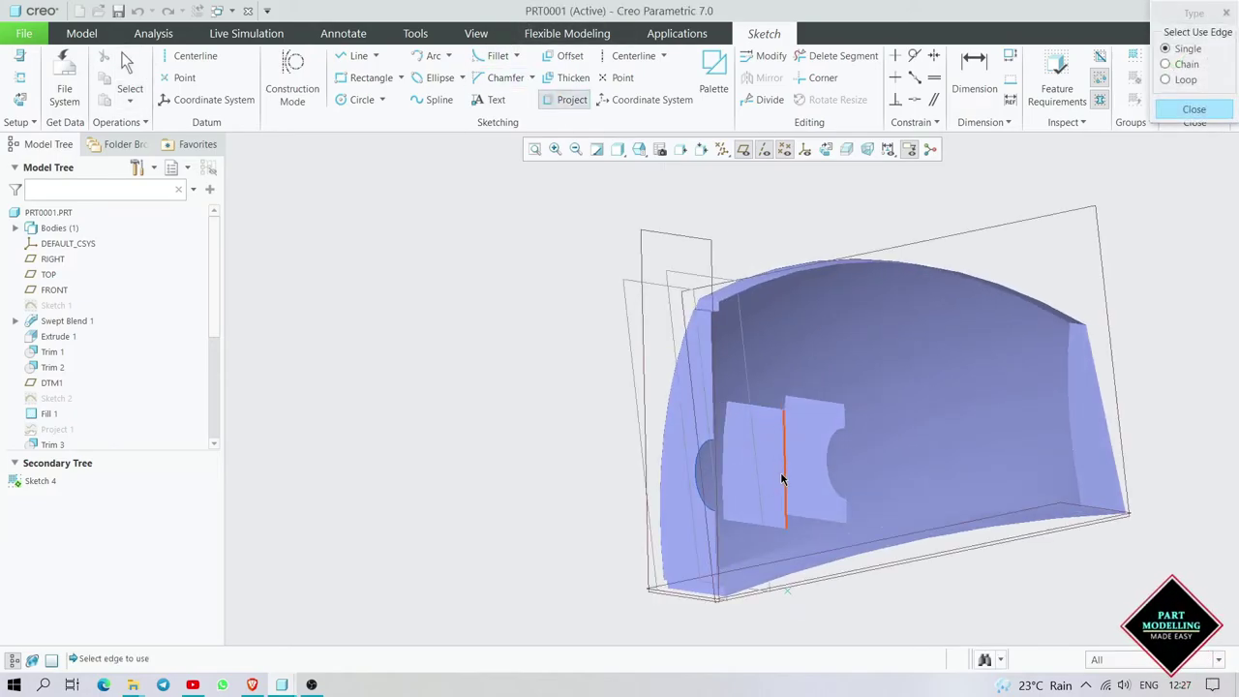
left_click(780, 472)
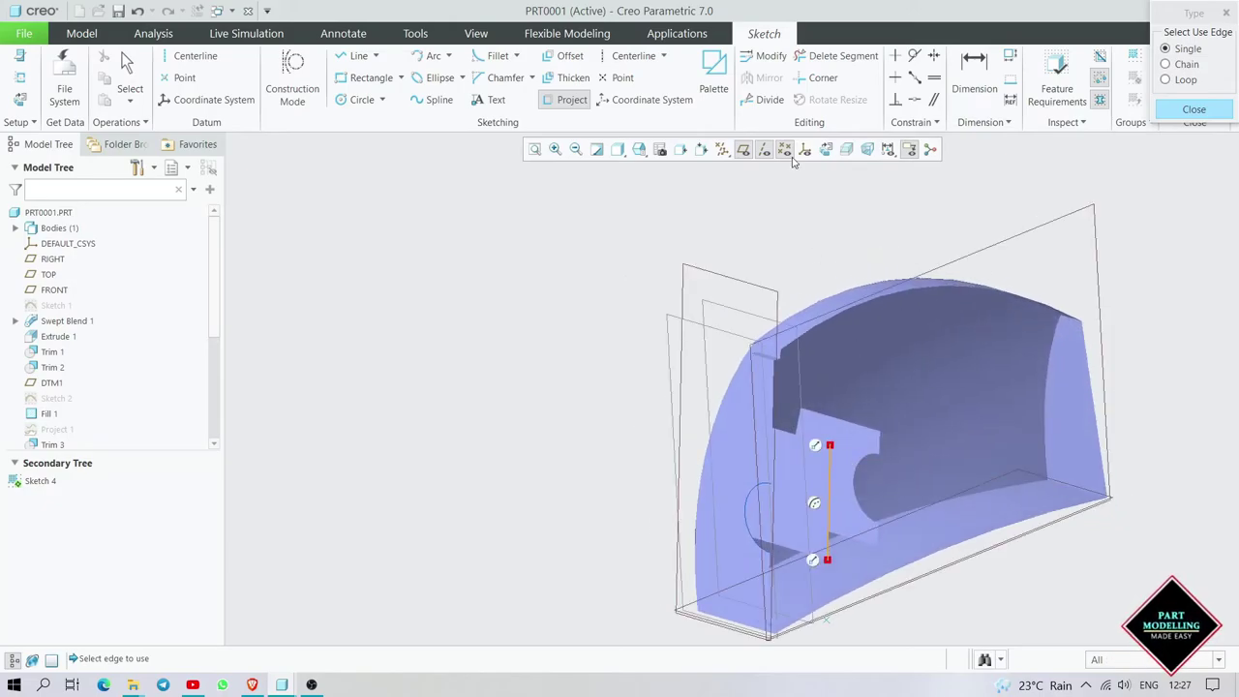
left_click(825, 149)
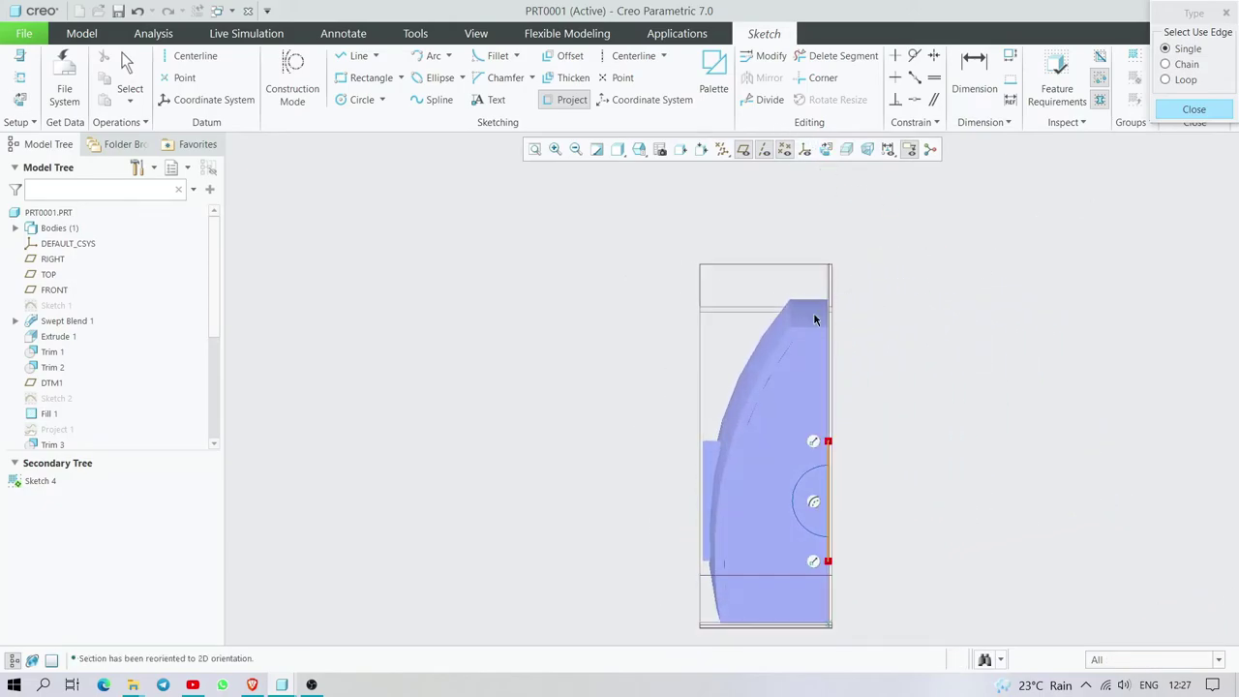
- Draw a small Ø10 circle centred on the projected edge
left_click(360, 99)
middle_click_drag(907, 452, 701, 329, "shift")
scroll(648, 355, "down", 3)
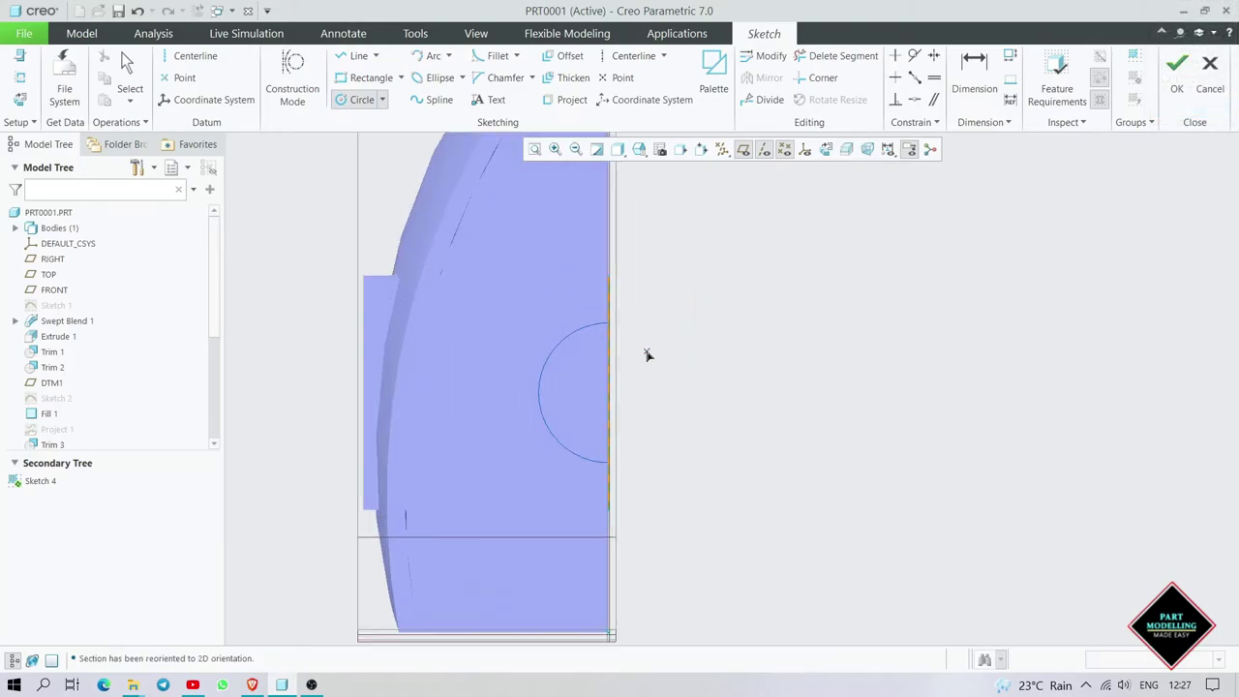
left_click(609, 396)
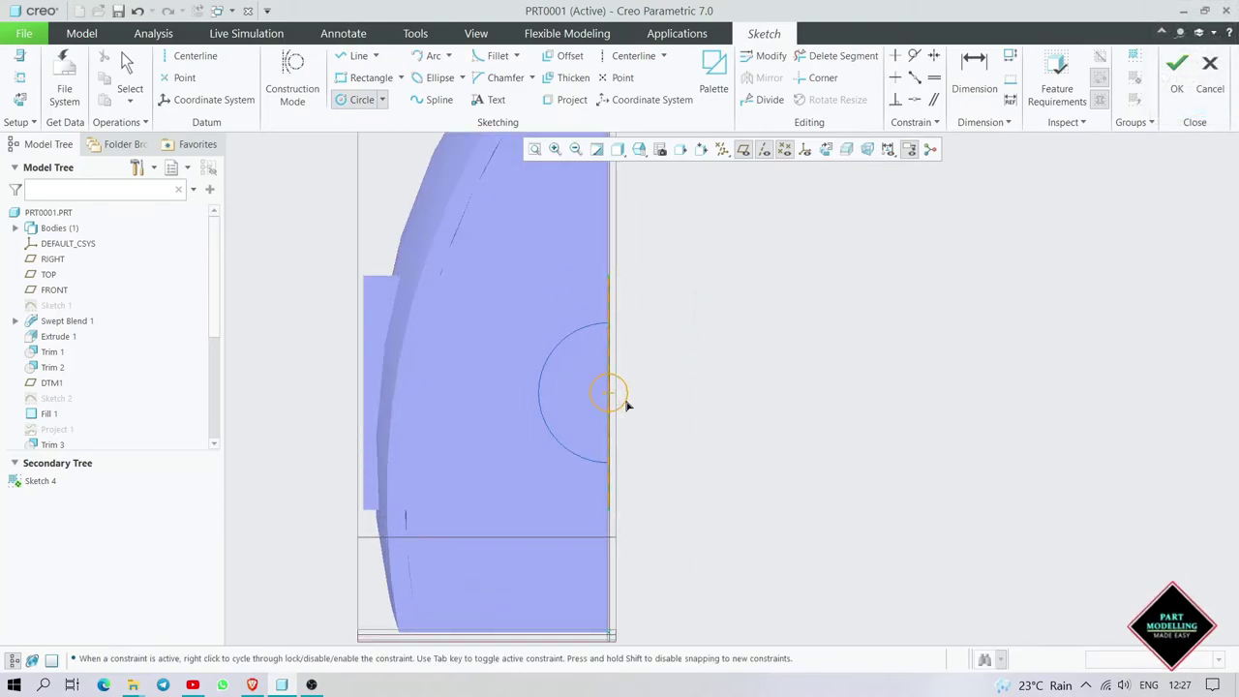
left_click(624, 398)
middle_click(625, 398)
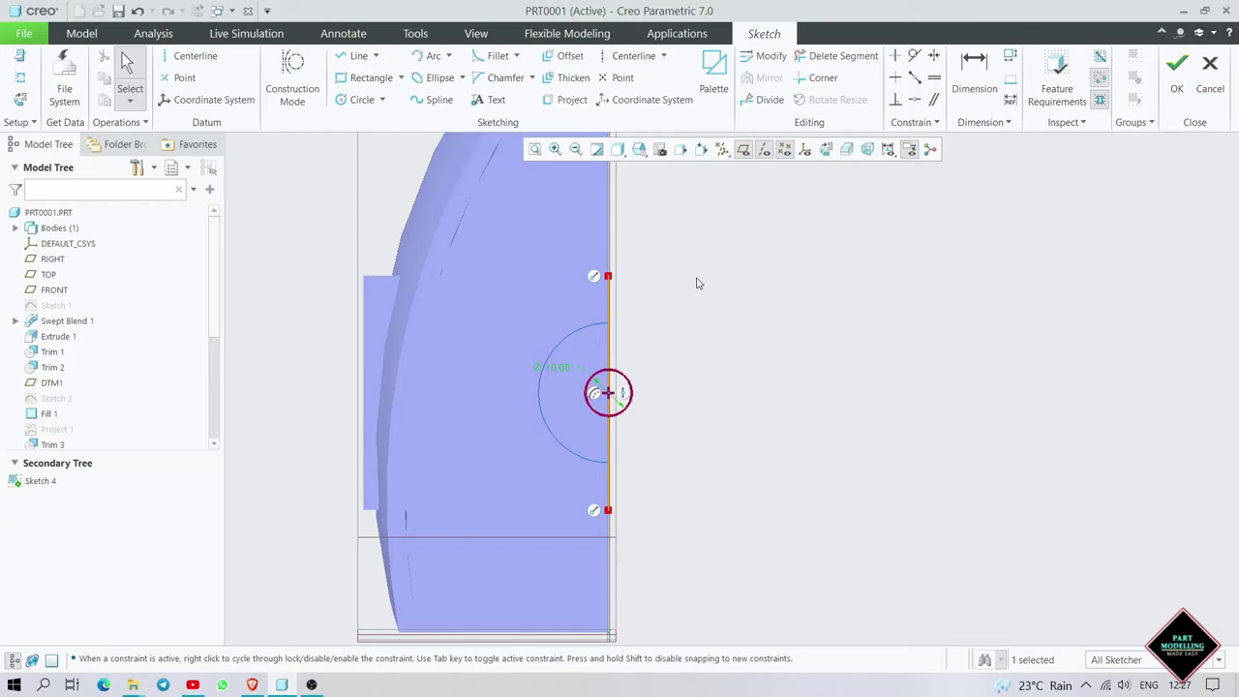
- Trim away the circle's right half, leaving a semicircular arc, and finish the sketch
middle_click_drag(768, 384, 714, 408)
left_click(825, 148)
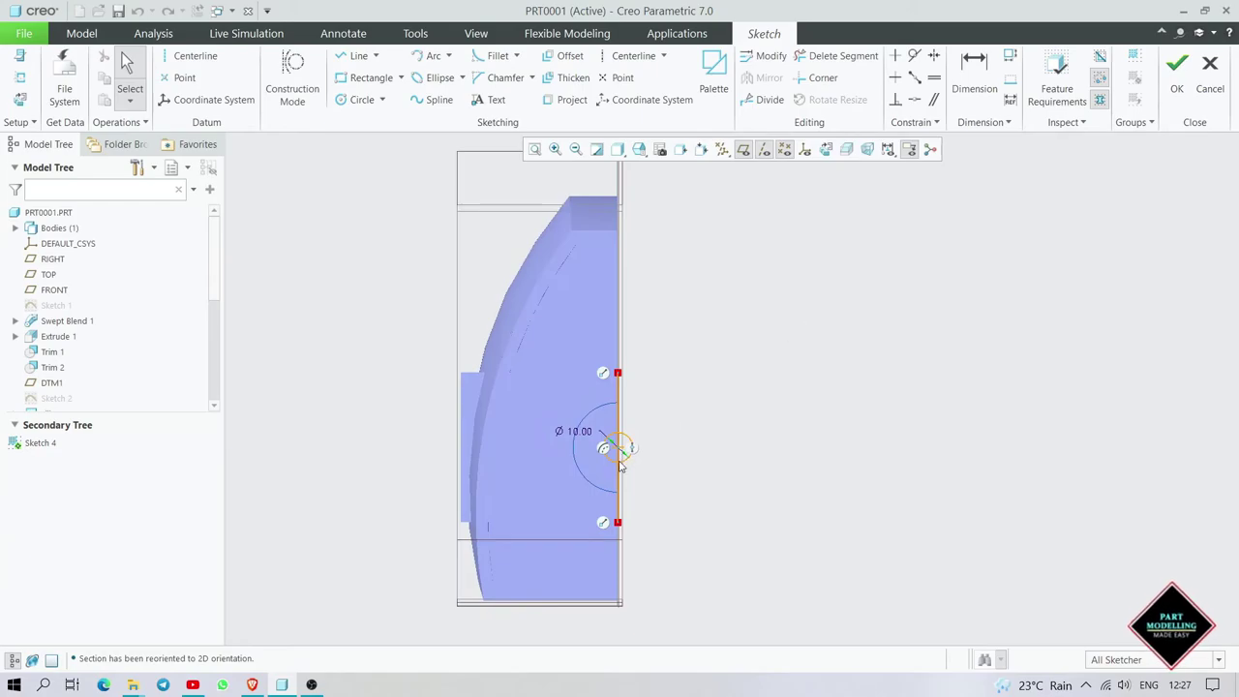
middle_click_drag(654, 471, 753, 238, "shift")
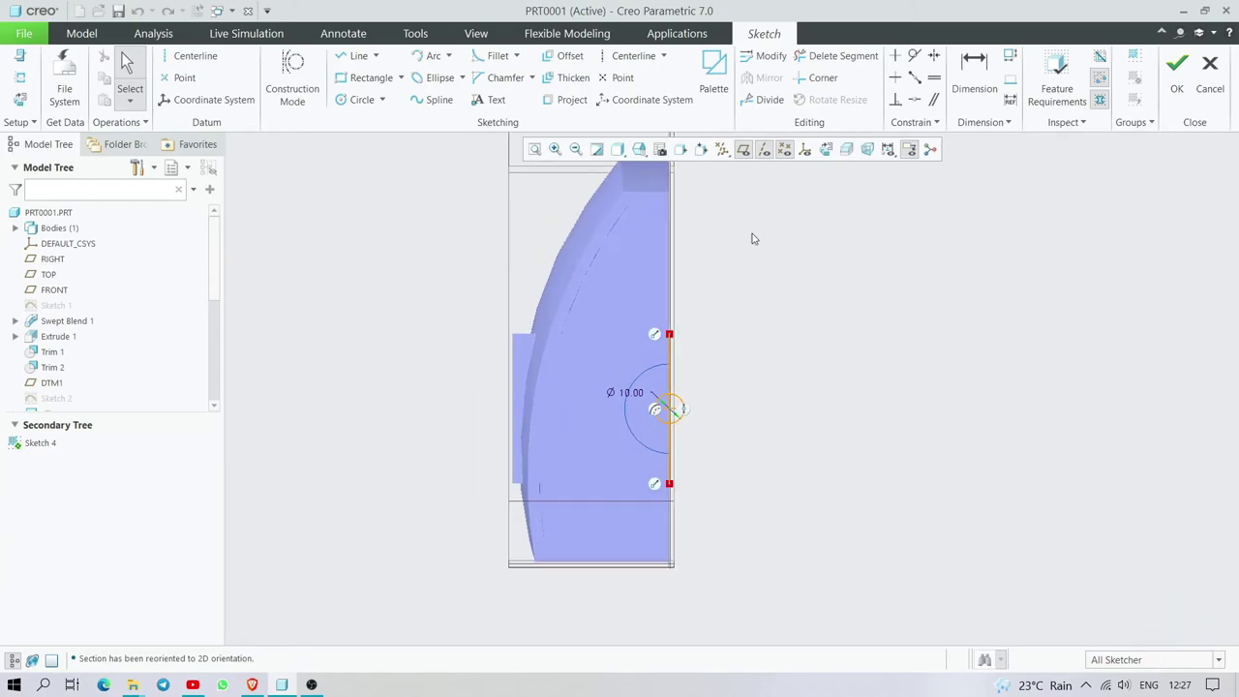
left_click(843, 63)
scroll(669, 408, "down", 3)
left_click_drag(703, 359, 683, 492)
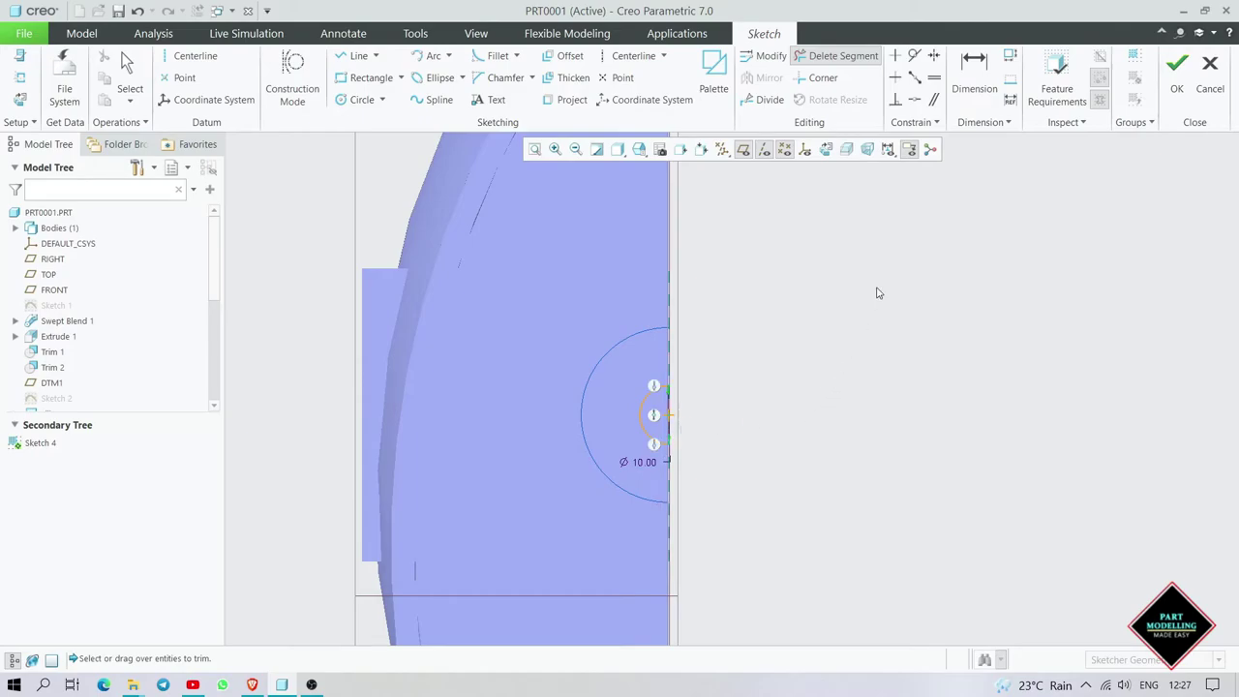
left_click(1177, 77)
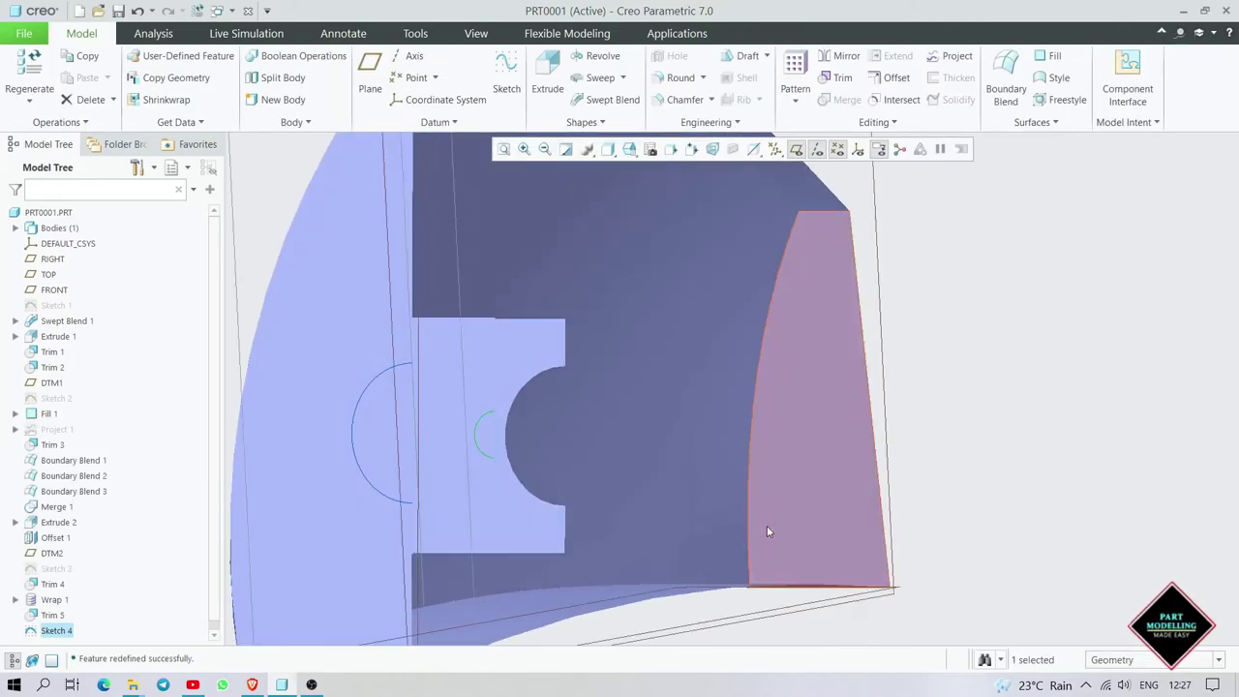
- Trim the Offset 1 rib surface with Sketch 4's small Ø10 arc to create Trim 6
left_click(455, 502)
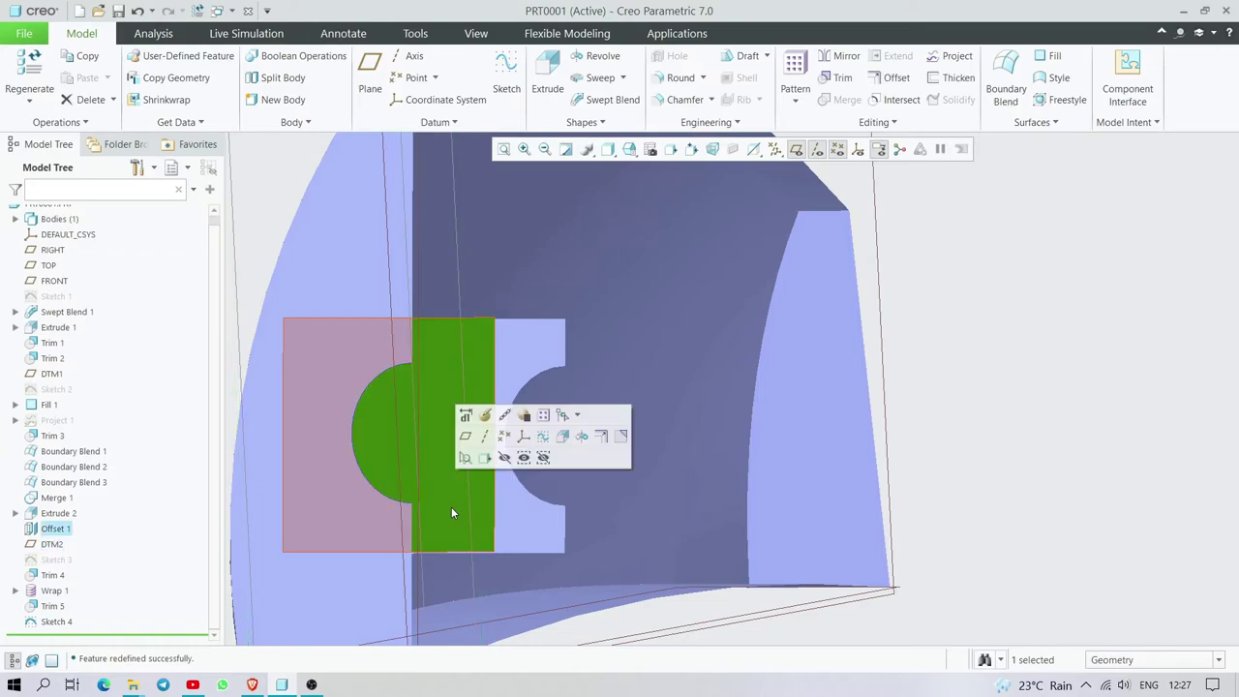
left_click(839, 77)
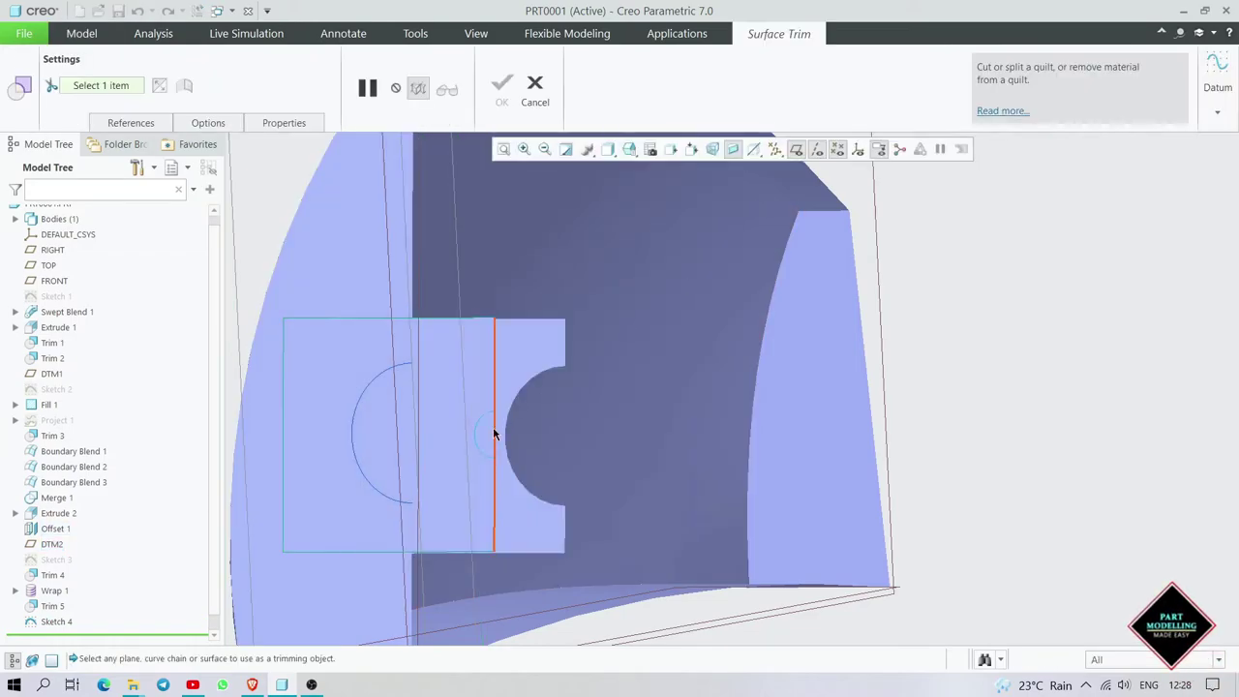
left_click(479, 451)
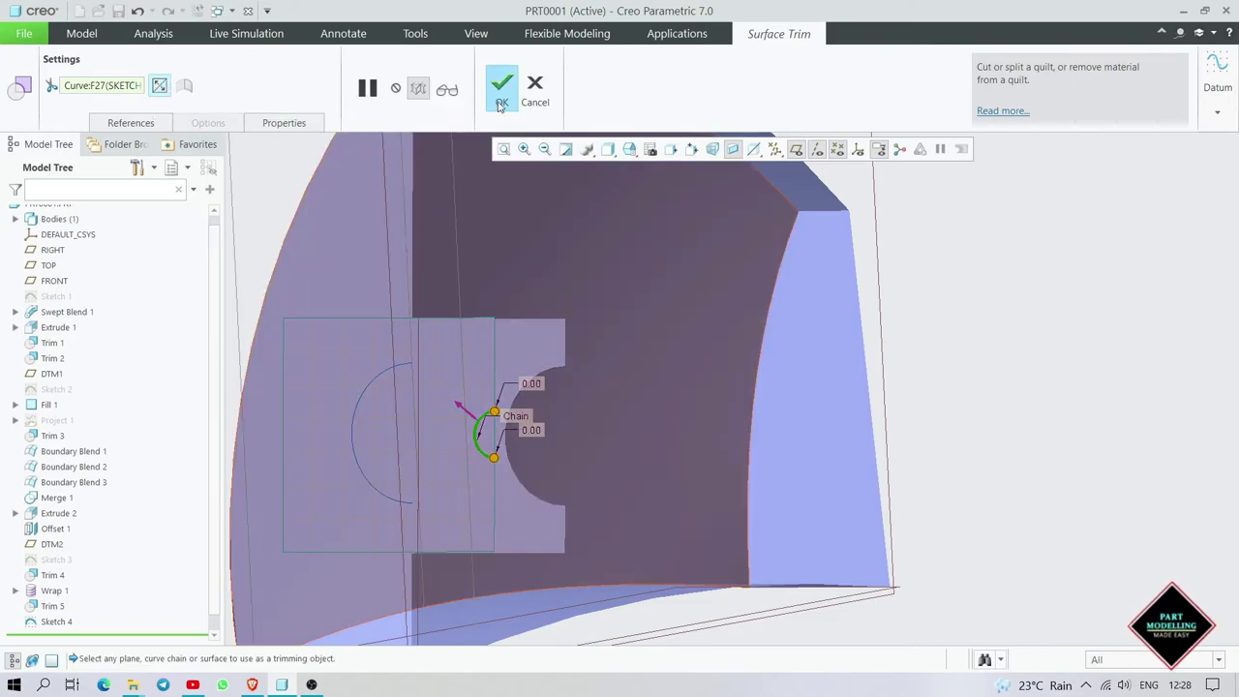
left_click(501, 87)
mouse_move(617, 294)
middle_mouse_down()
mouse_move(737, 384)
mouse_move(776, 360)
middle_mouse_up()
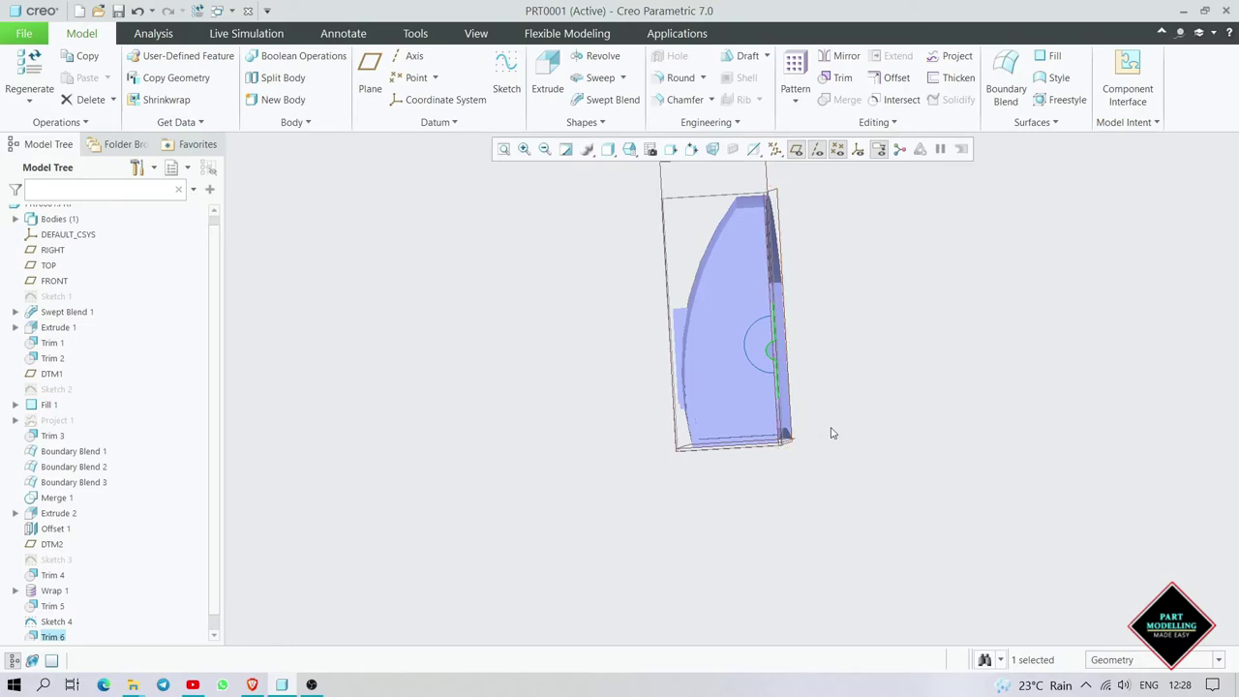
- Hide the Wrap 1 curve and Sketch 4 in the Model Tree
middle_click_drag(775, 360, 819, 475)
scroll(63, 557, "down", 1)
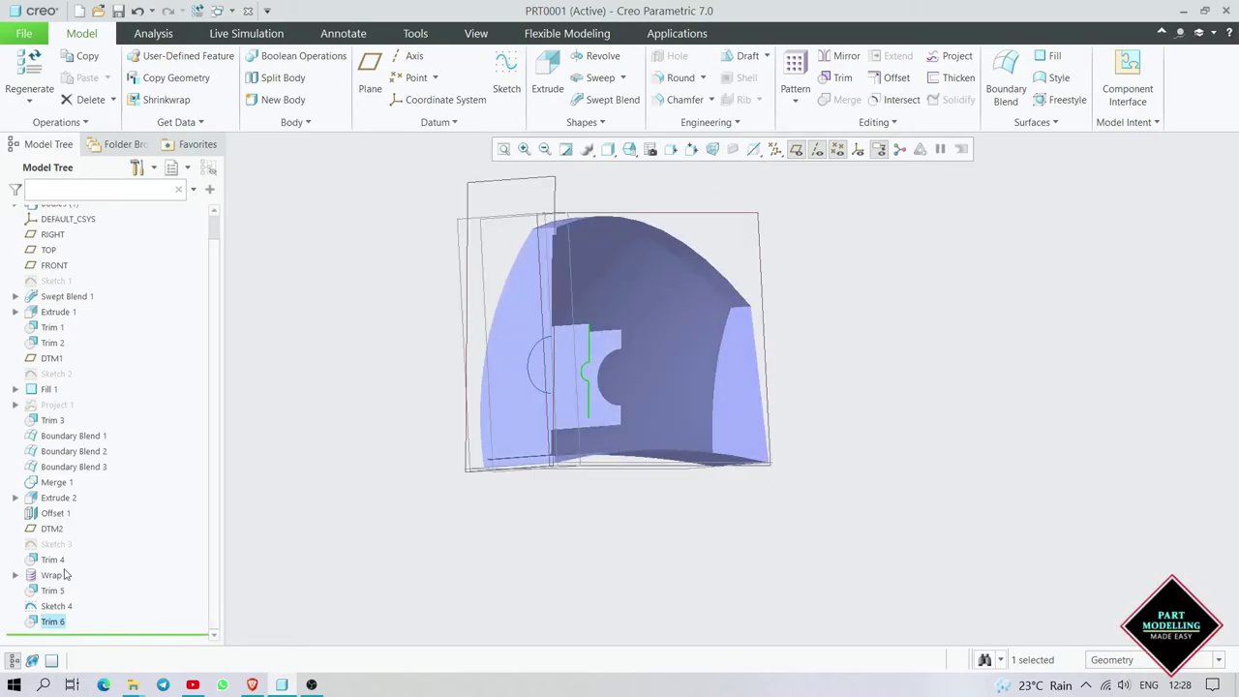
right_click(48, 577)
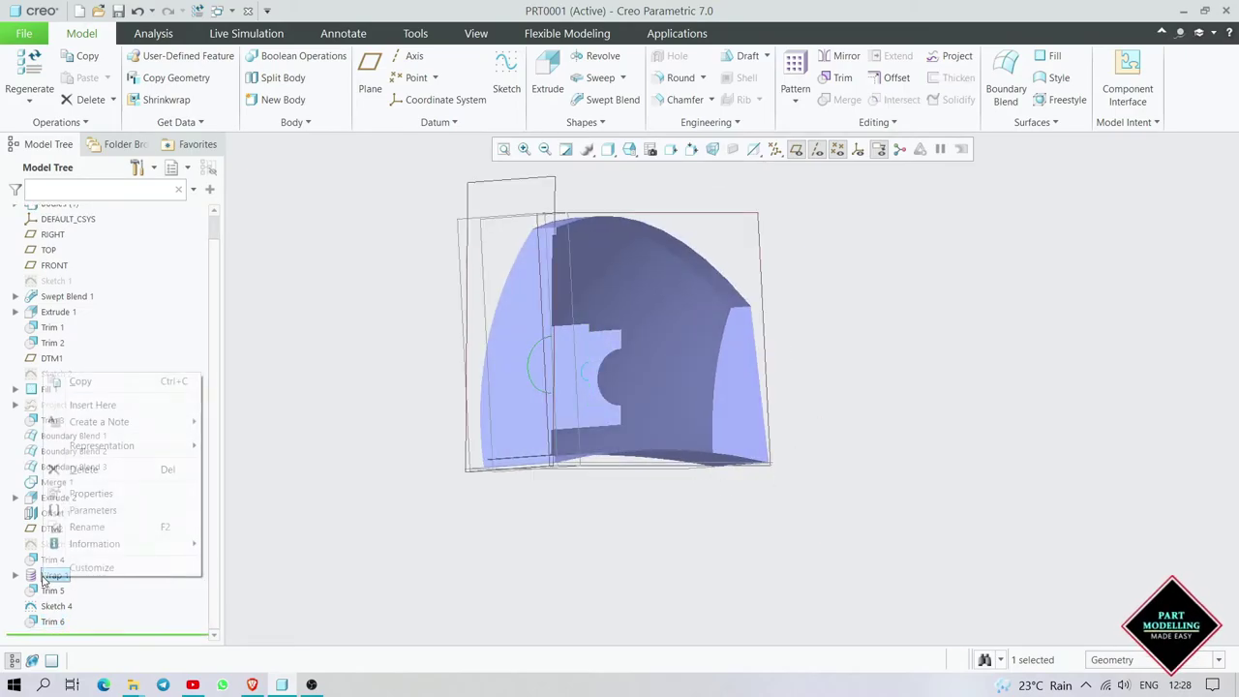
left_click(73, 640)
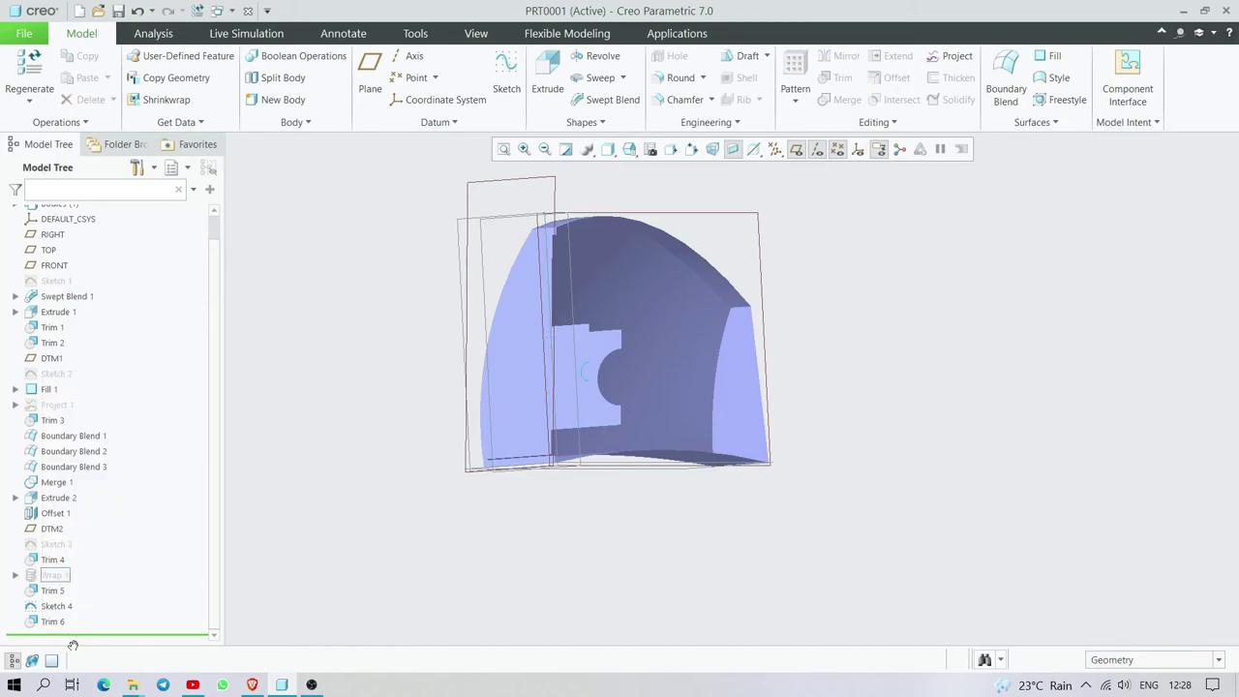
left_click(53, 606)
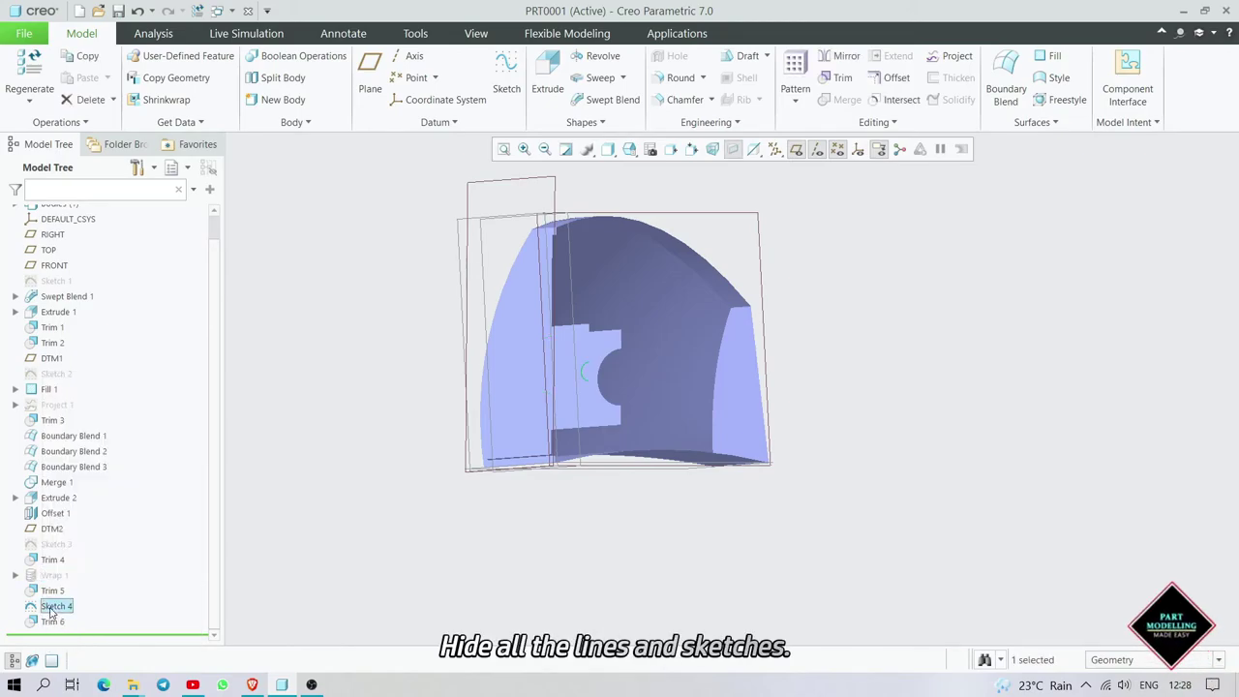
right_click(51, 608)
left_click(82, 378)
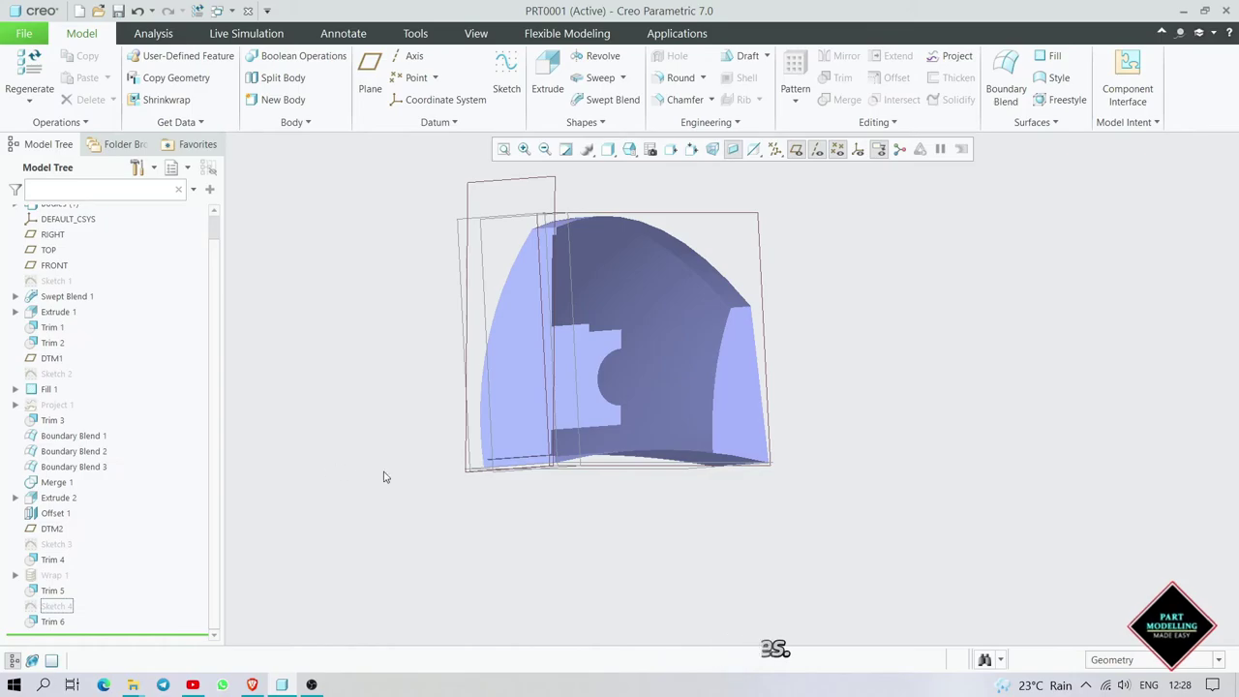
- Save PRT0001 and select the RIGHT plane for the next sketch
scroll(689, 484, "down", 2)
mouse_move(688, 484)
middle_mouse_down()
mouse_move(565, 506)
mouse_move(603, 476)
mouse_move(583, 484)
mouse_move(590, 458)
mouse_move(695, 475)
mouse_move(697, 448)
middle_mouse_up()
key("ctrl+s")
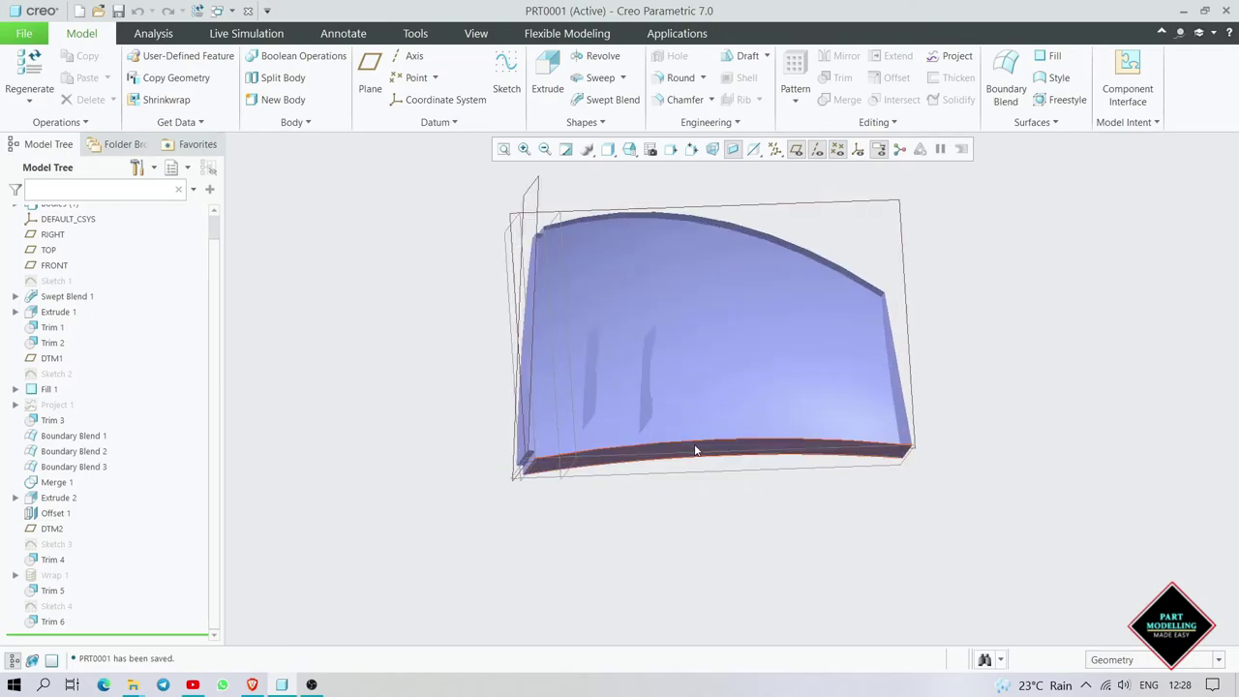
middle_click_drag(493, 287, 595, 369)
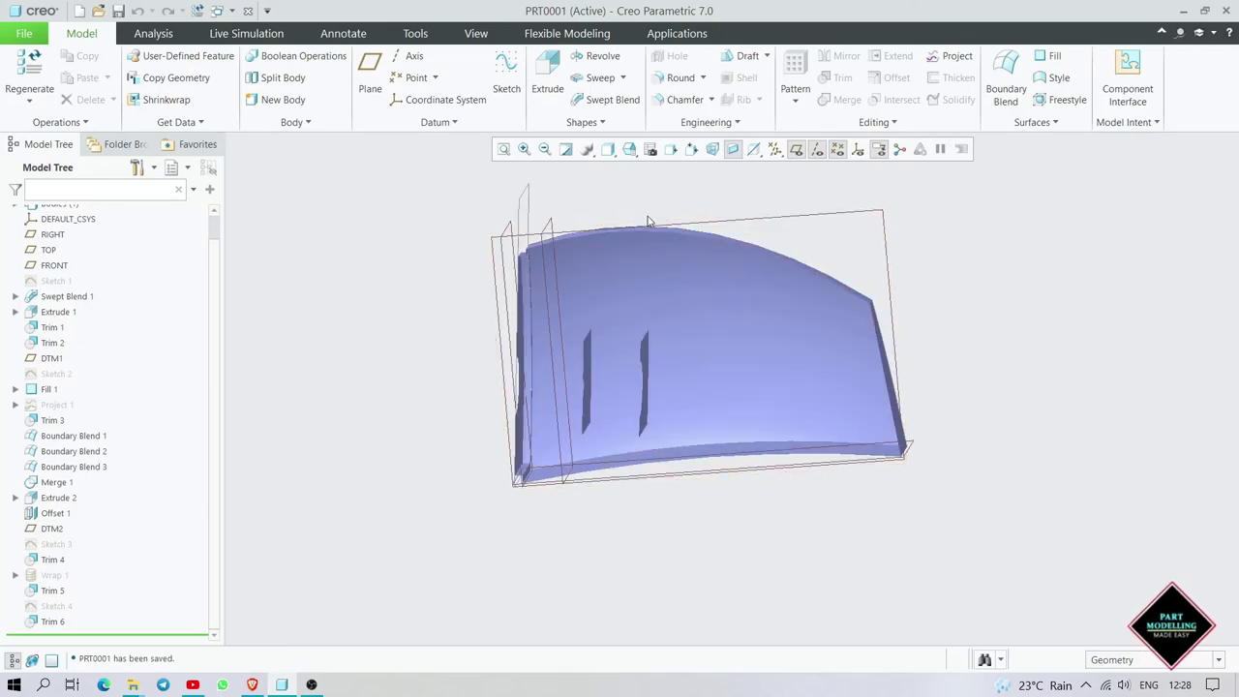
left_click(780, 223)
- Start Sketch 5 on RIGHT and project the cover's side edge and a rib edge as references
left_click(507, 73)
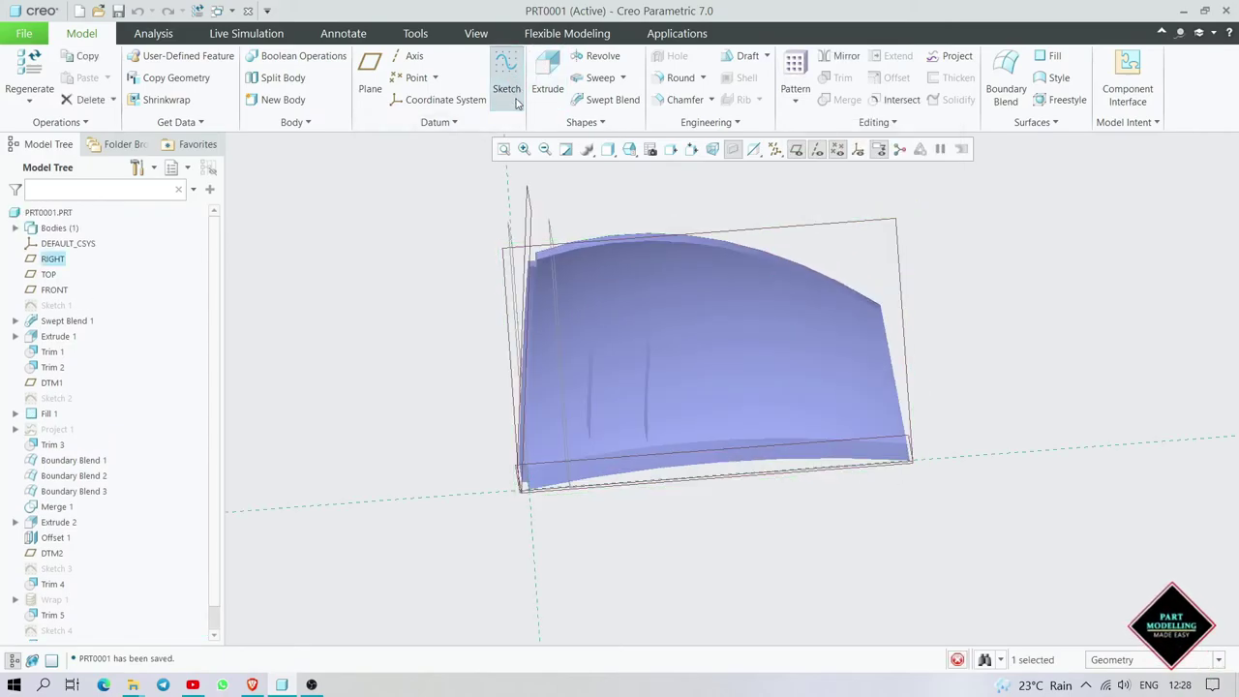
left_click(867, 151)
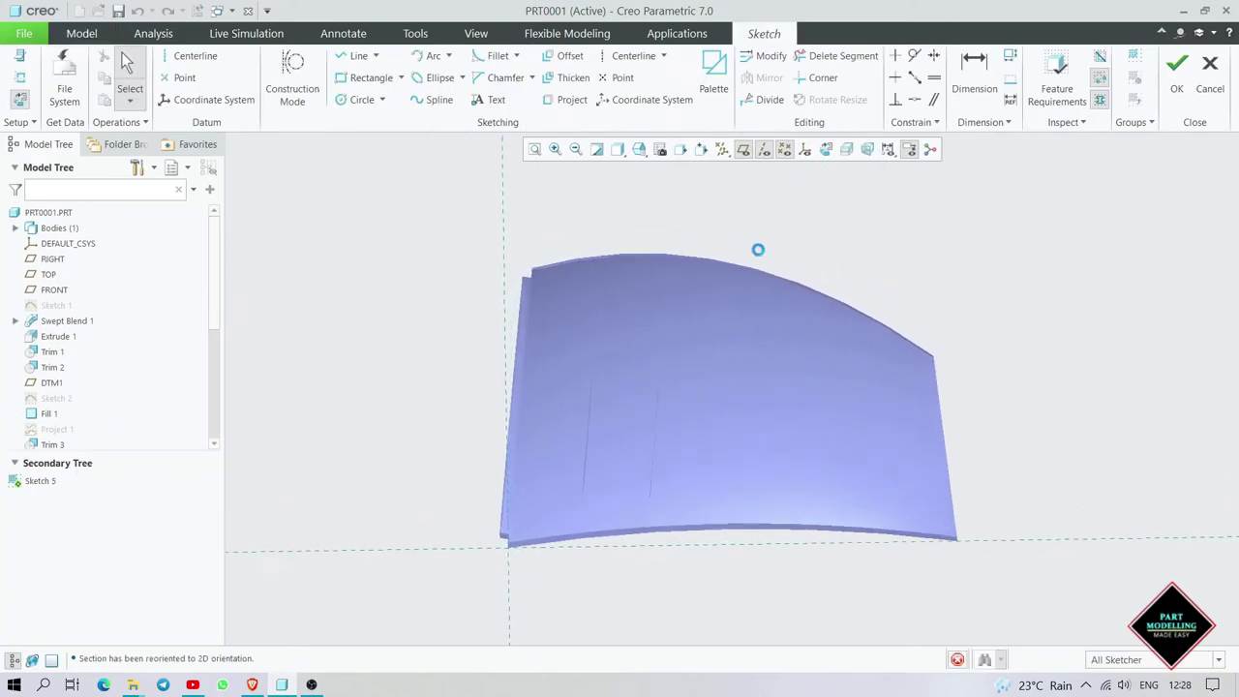
left_click(564, 101)
key("ctrl+d")
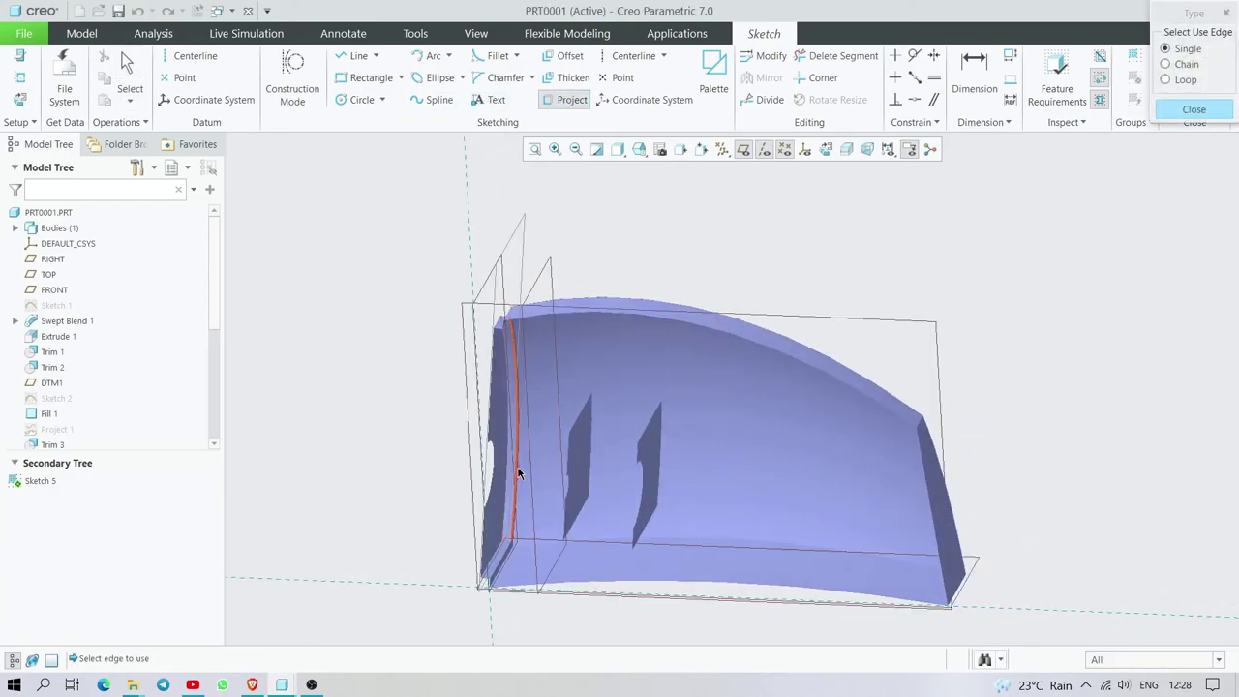
left_click(522, 472)
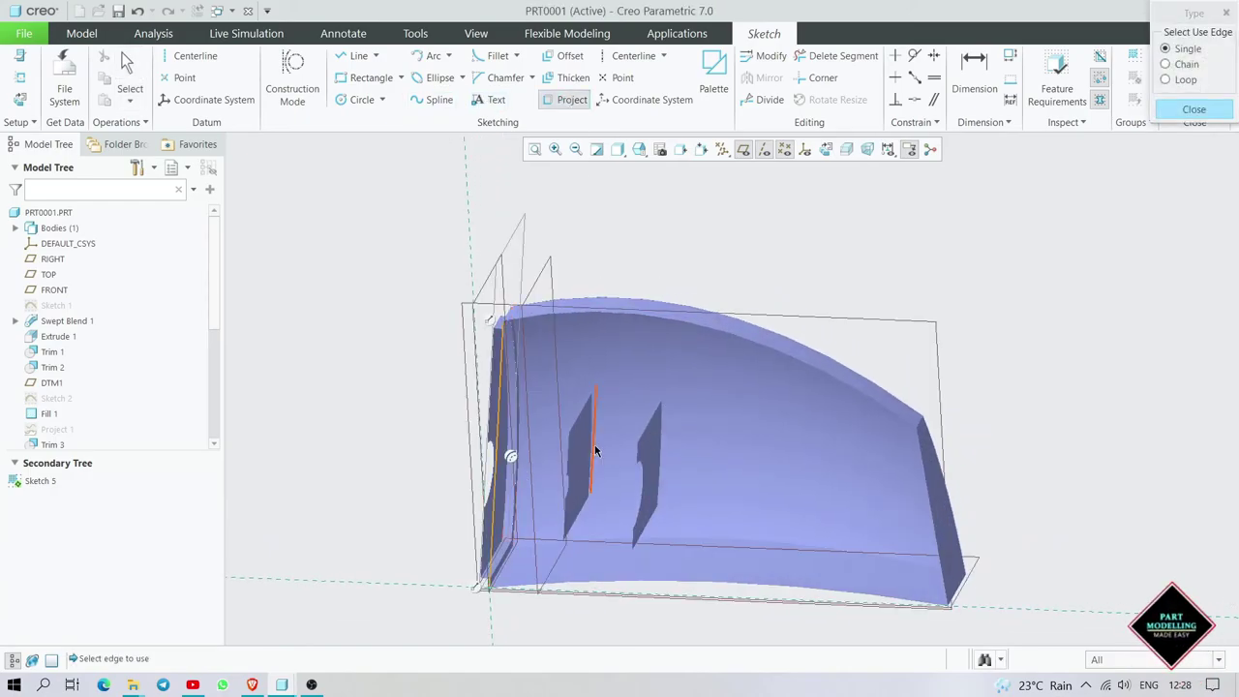
middle_click_drag(596, 468, 655, 461)
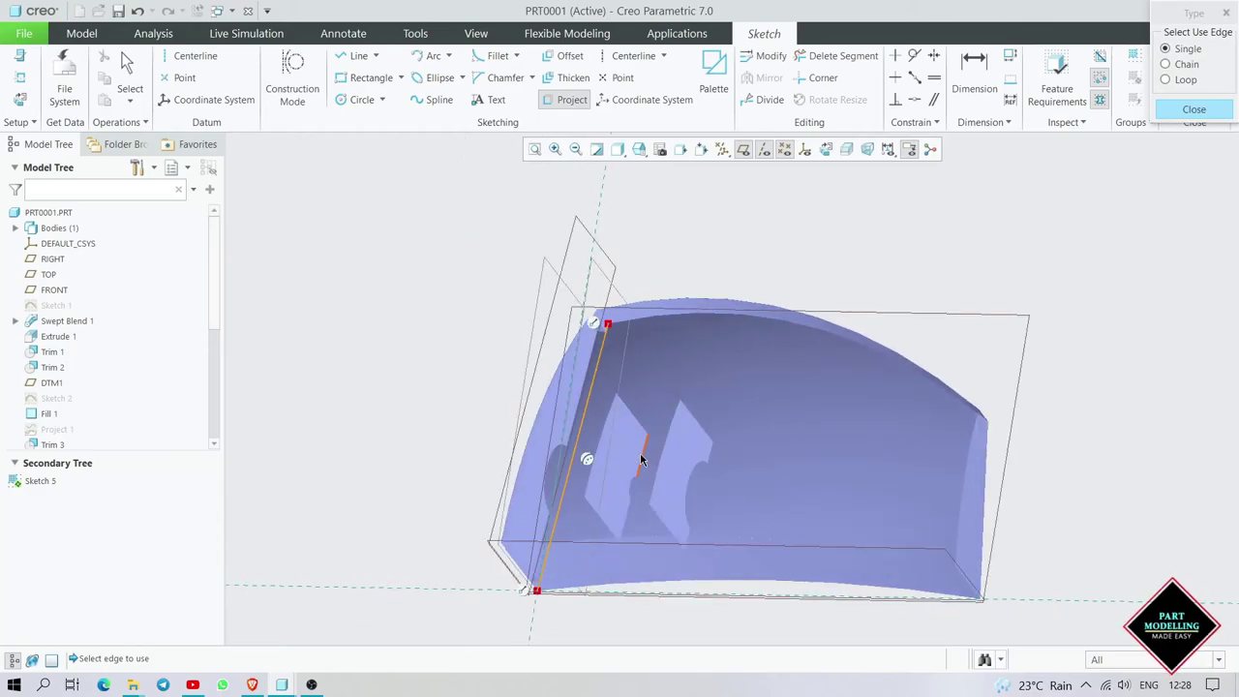
left_click(640, 452)
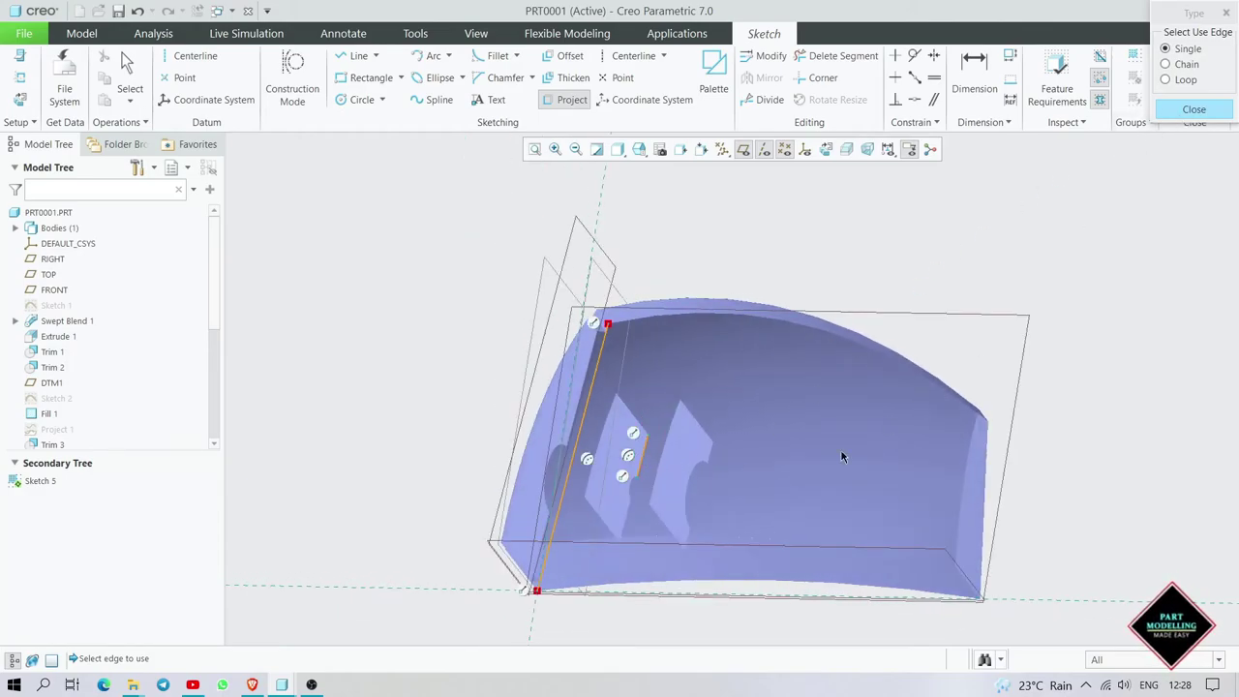
left_click(1194, 109)
left_click(825, 149)
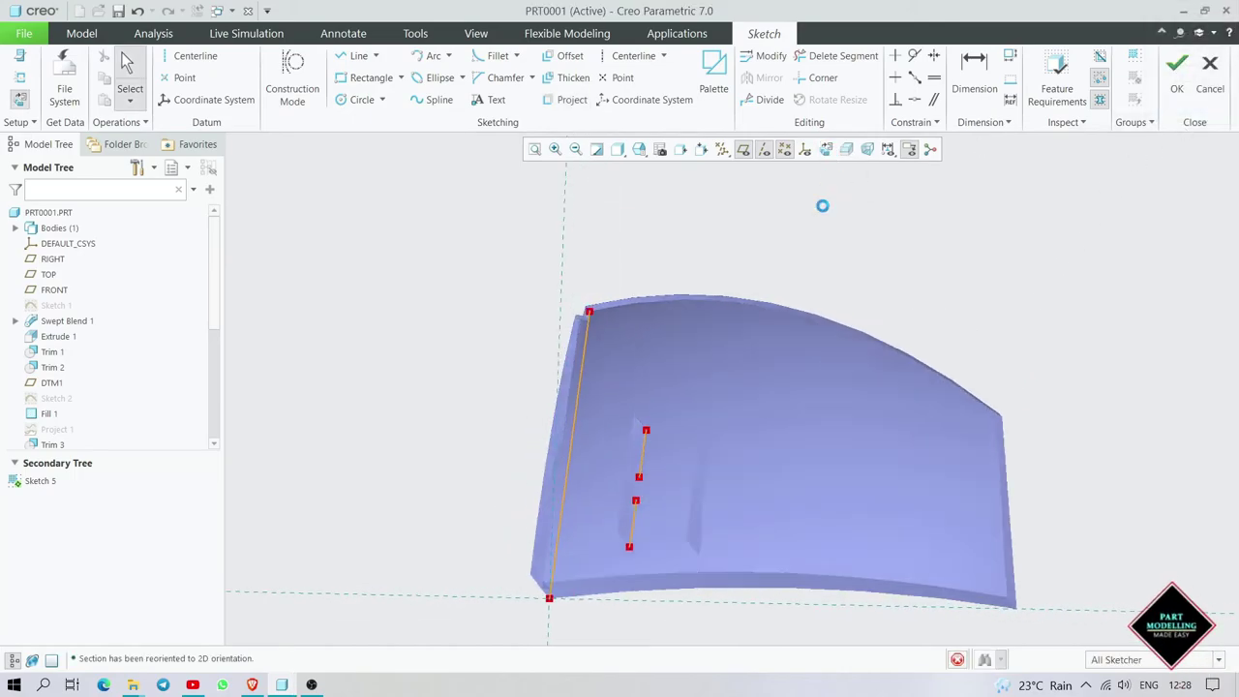
- Switch the rectangle tool to Slanted Rectangle
scroll(669, 462, "down", 5)
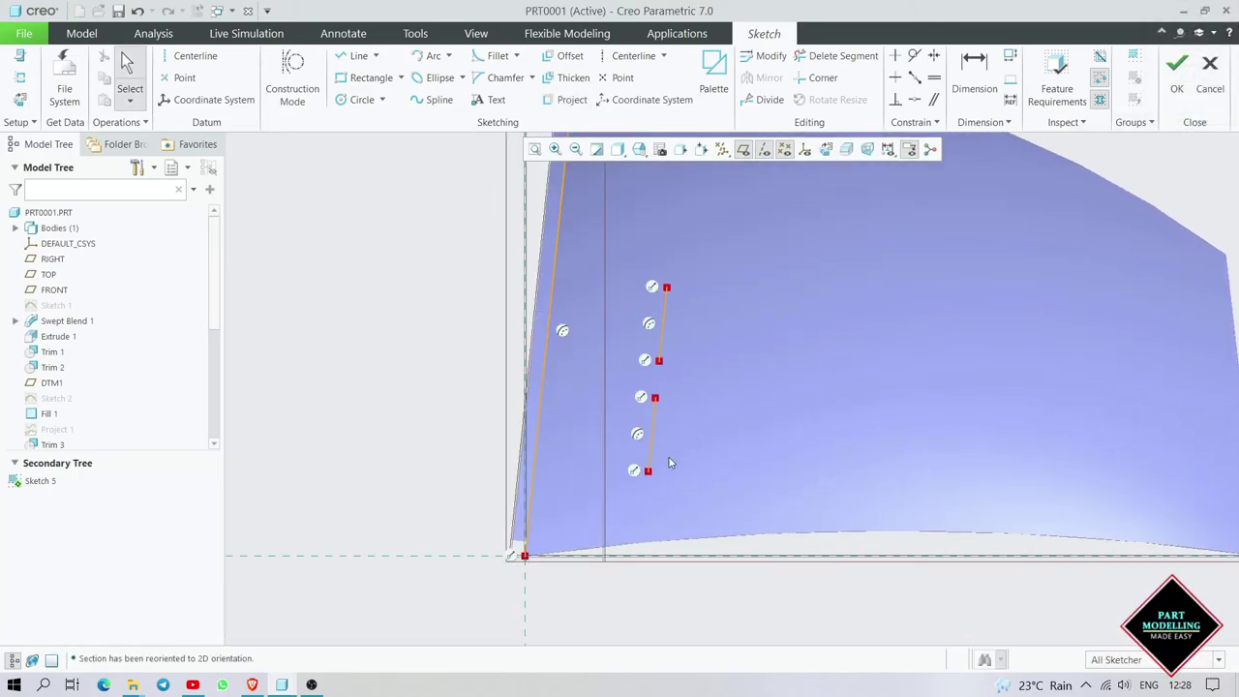
left_click(367, 78)
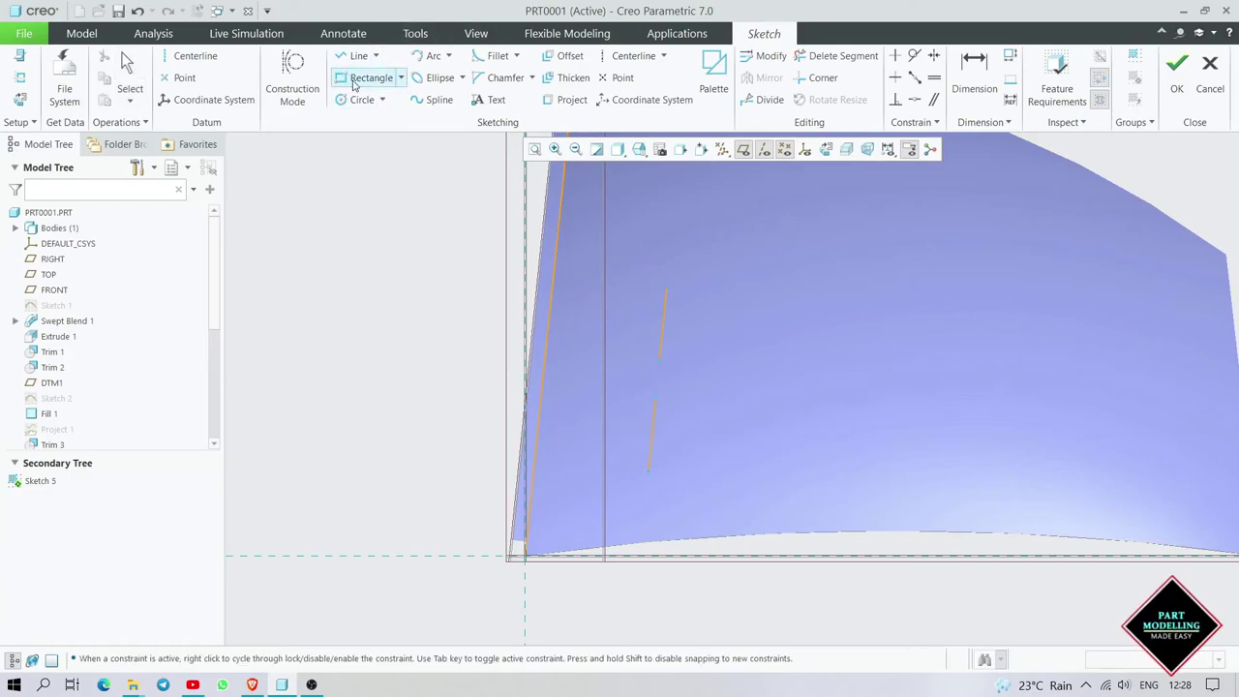
left_click(401, 78)
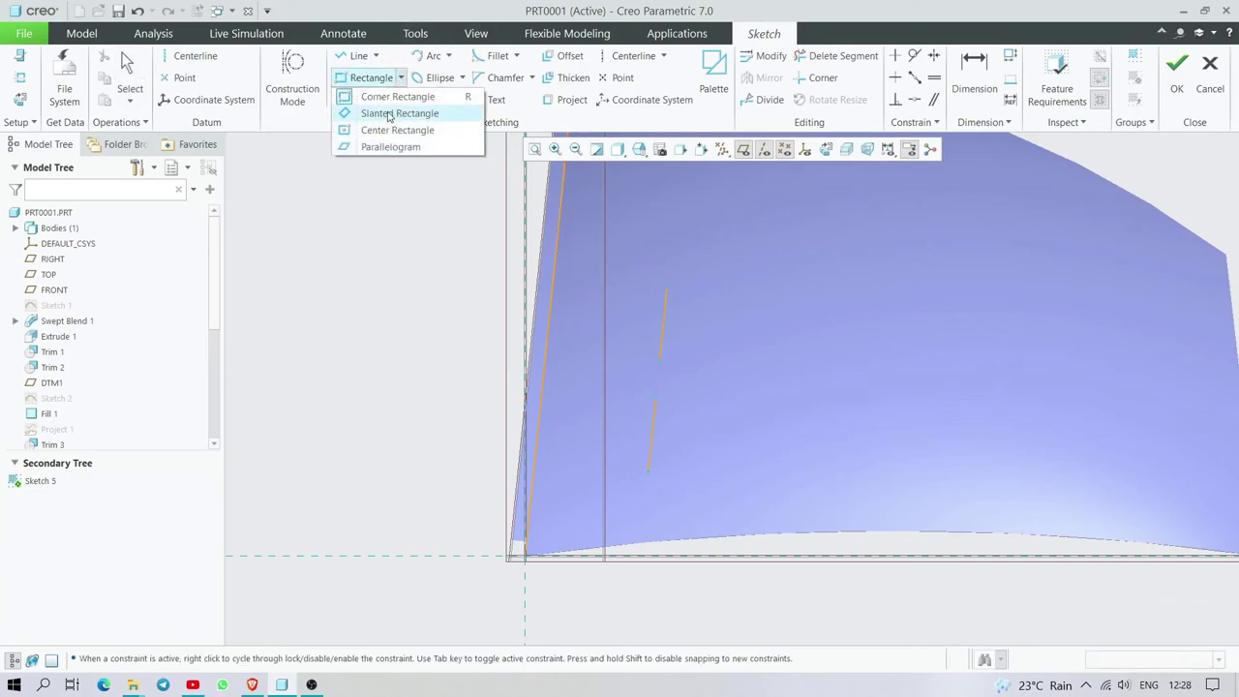
left_click(381, 114)
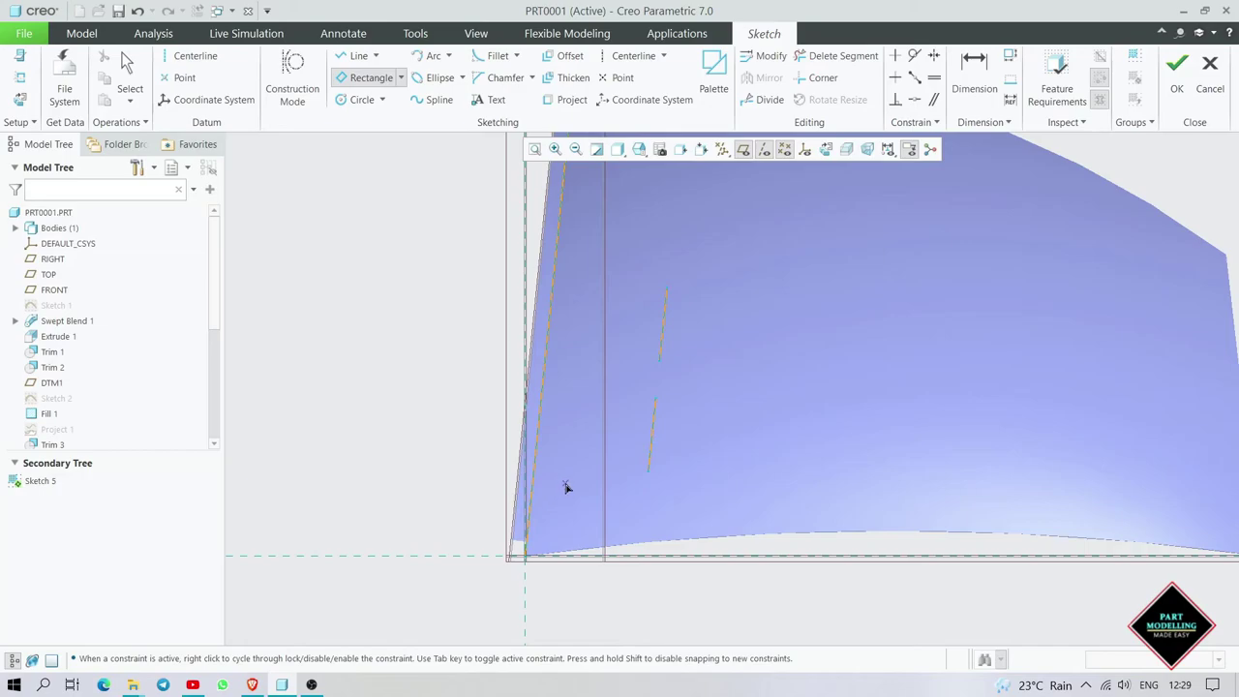
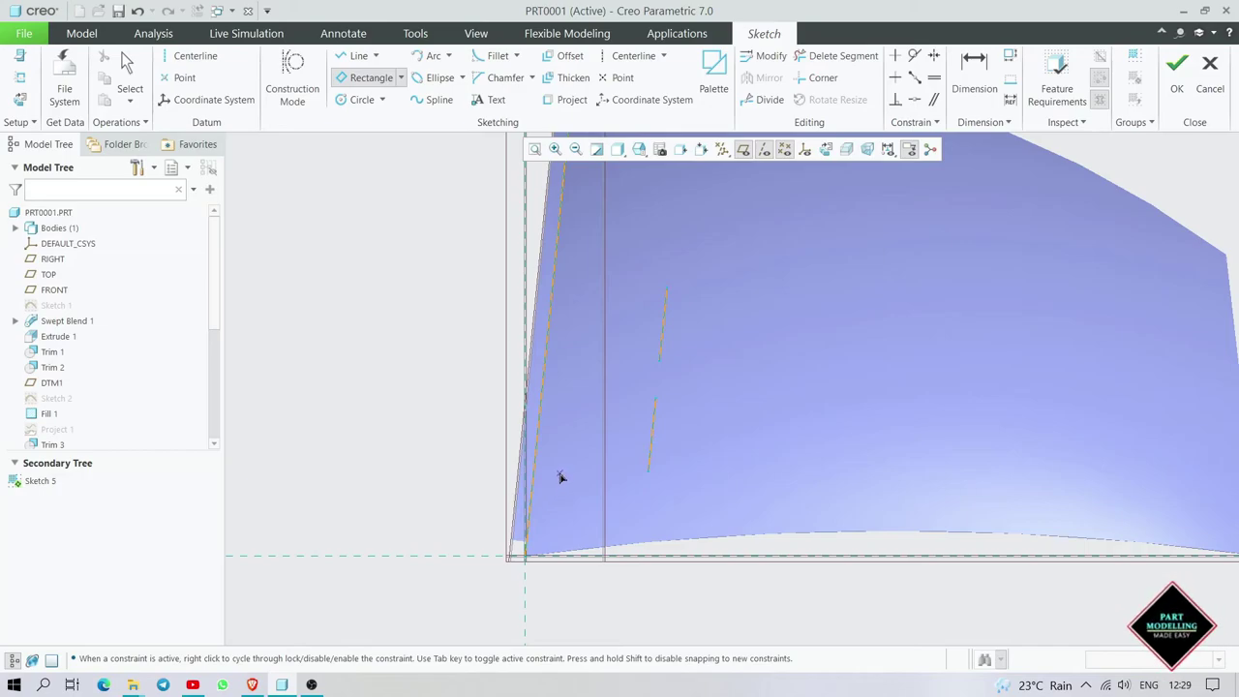
- Finish the rectangle and set its right and left end heights to 20 and 22
left_click(621, 473)
middle_click(621, 473)
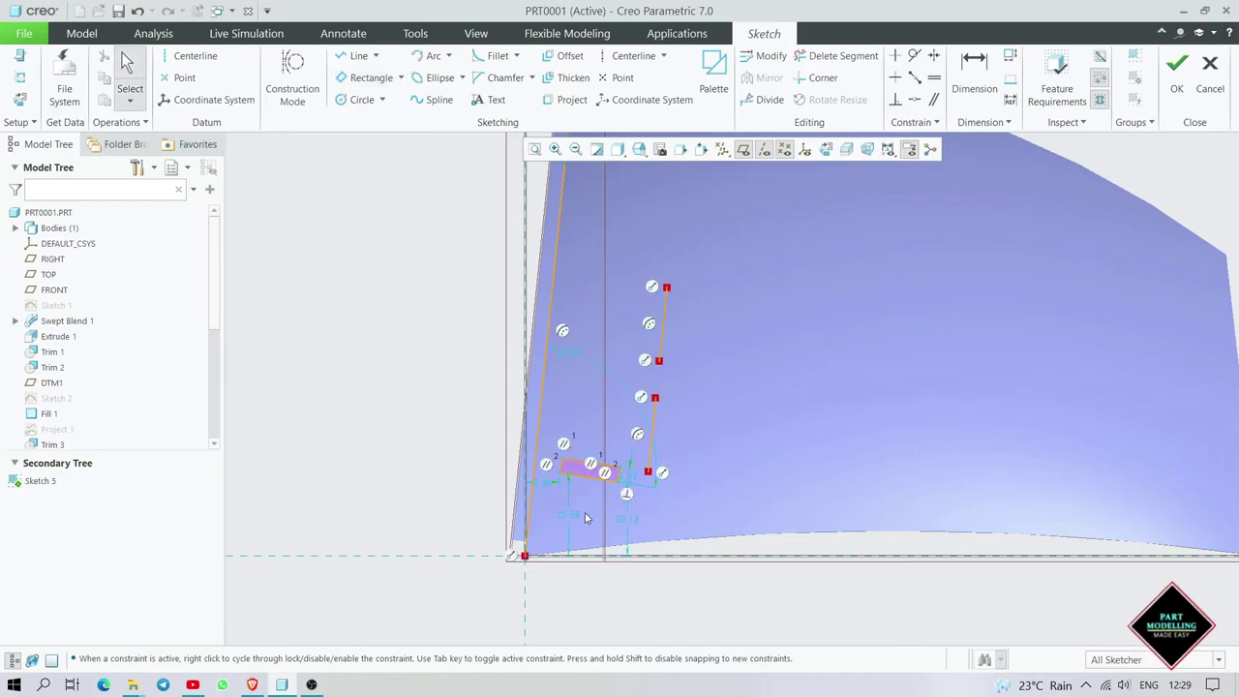
scroll(585, 512, "down", 2)
left_click(675, 455)
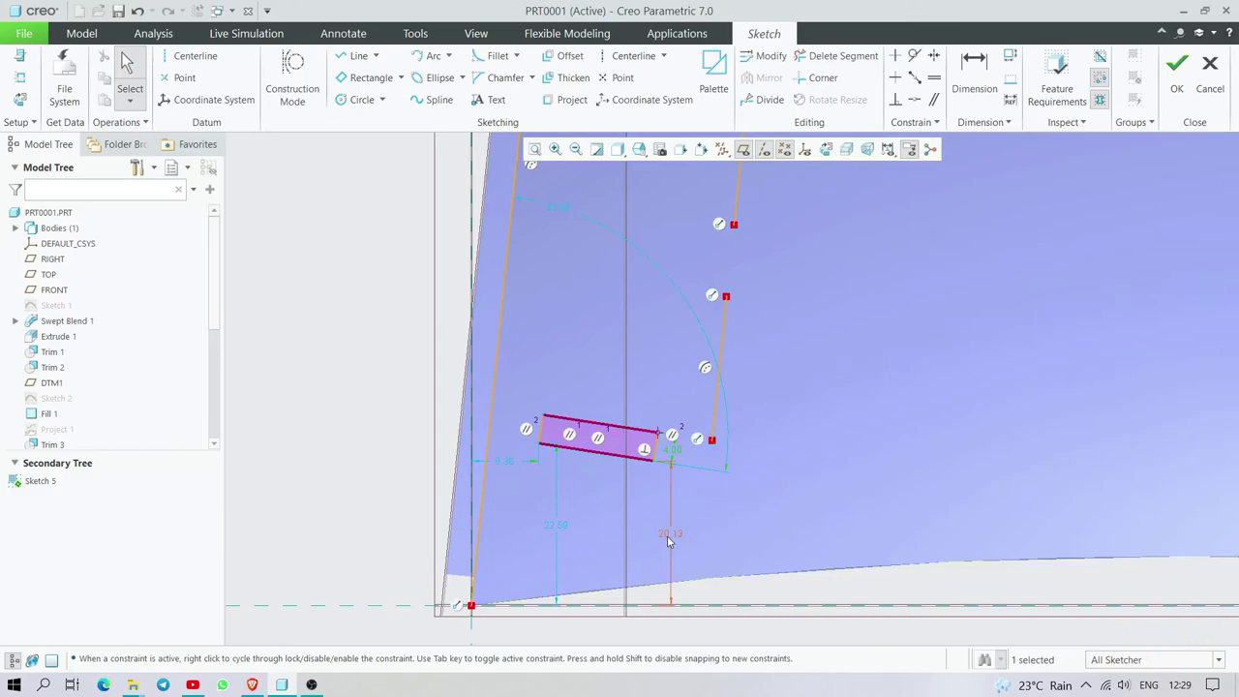
type("20")
key("Return")
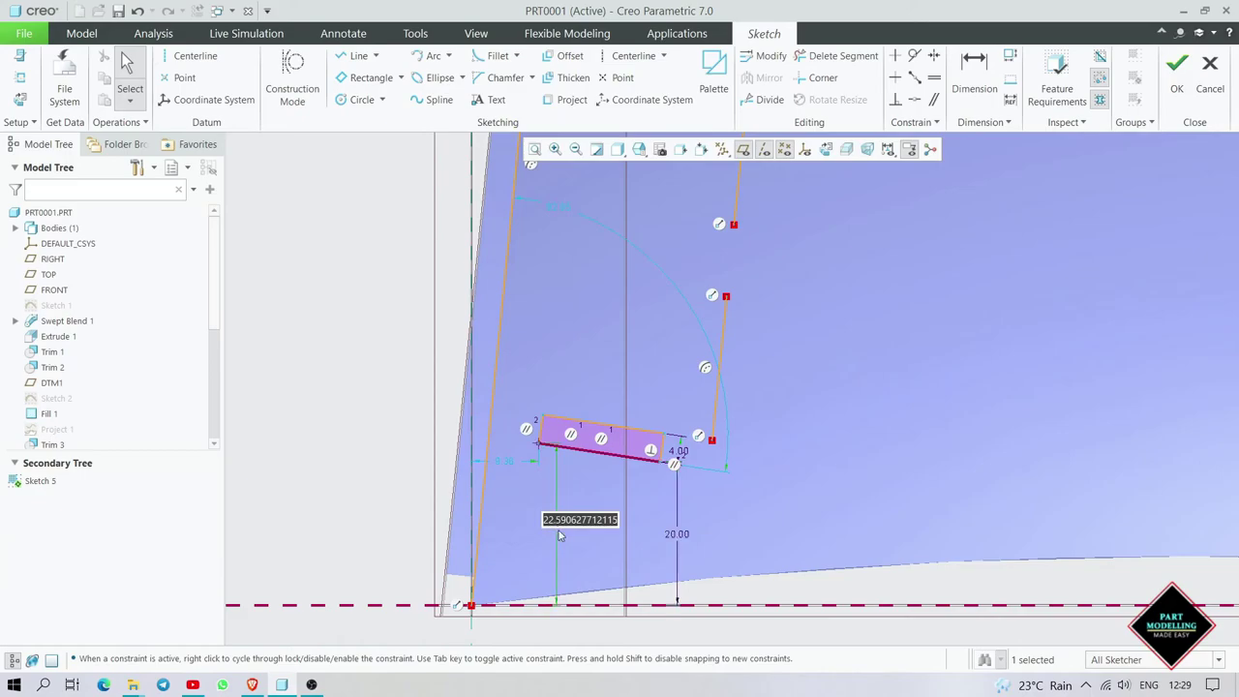
double_click(559, 531)
type("22")
key("Return")
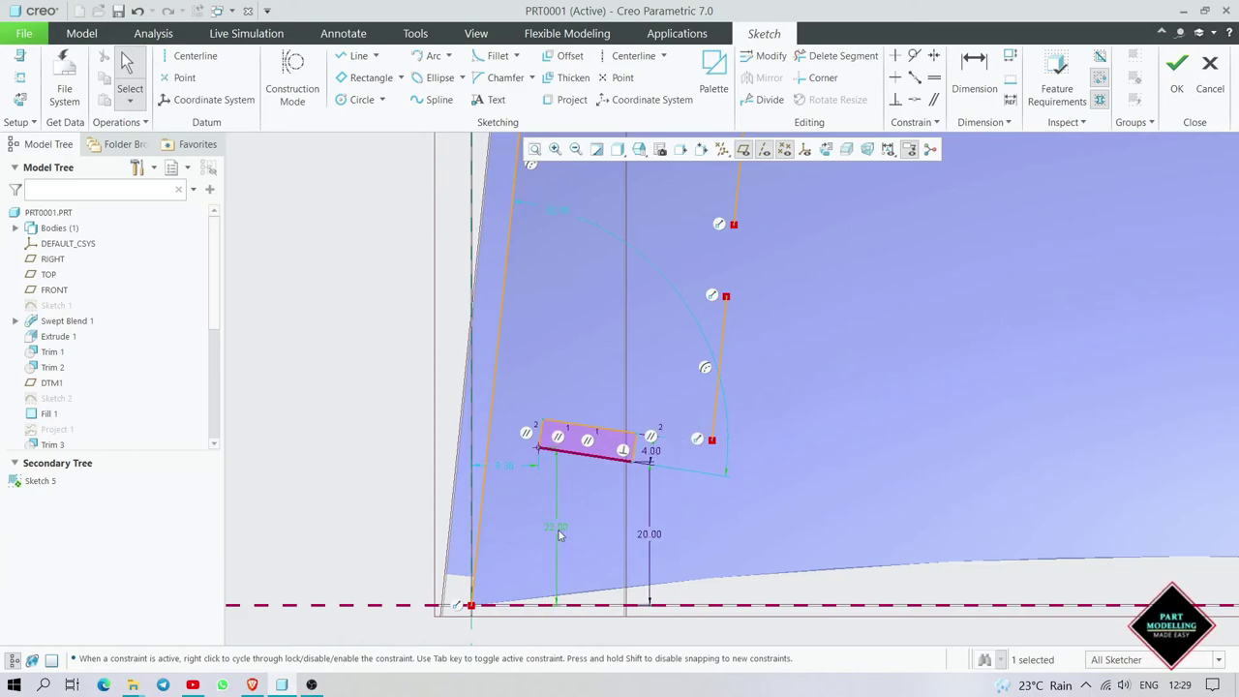
- Set the rectangle's offset from the centreline to 7, check it in 3D, then return to Sketch View
scroll(627, 511, "up", 2)
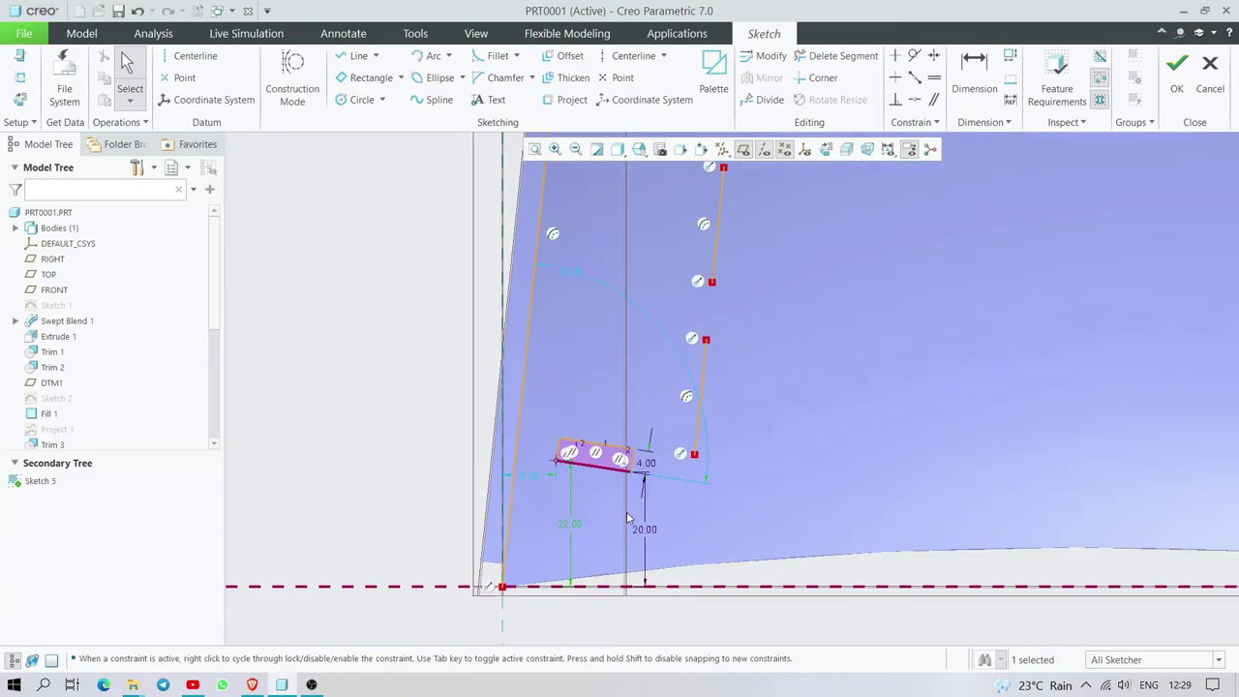
double_click(537, 478)
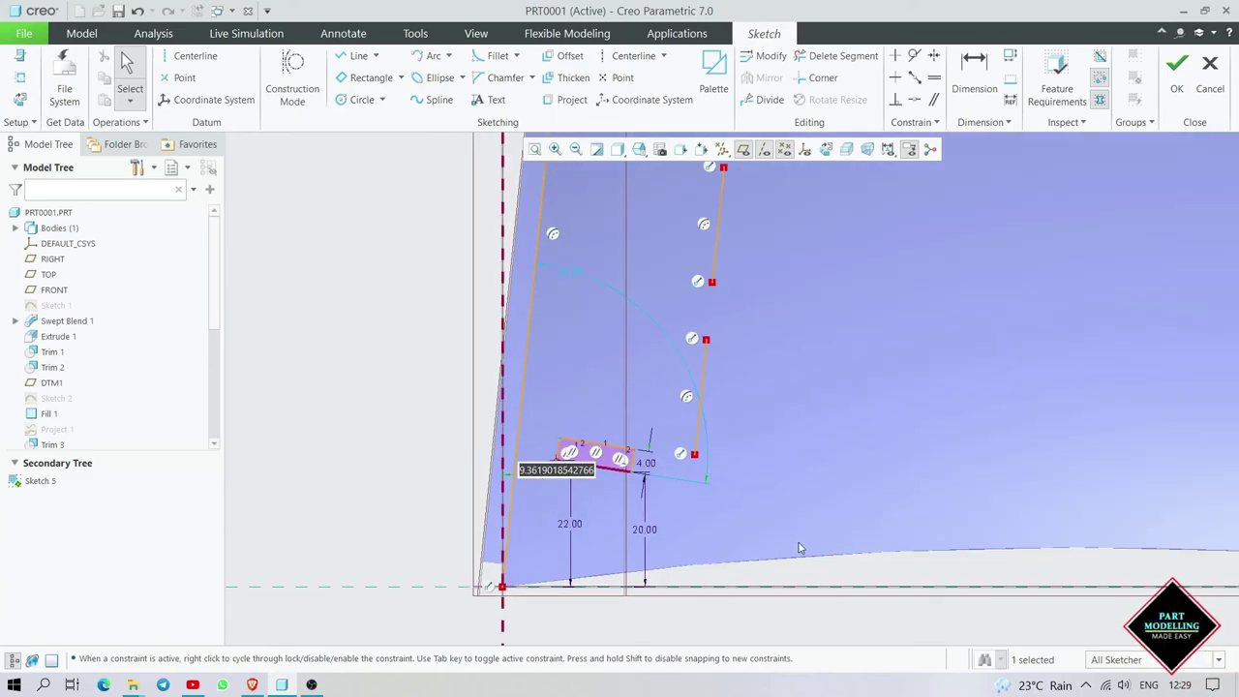
type("7")
key("Return")
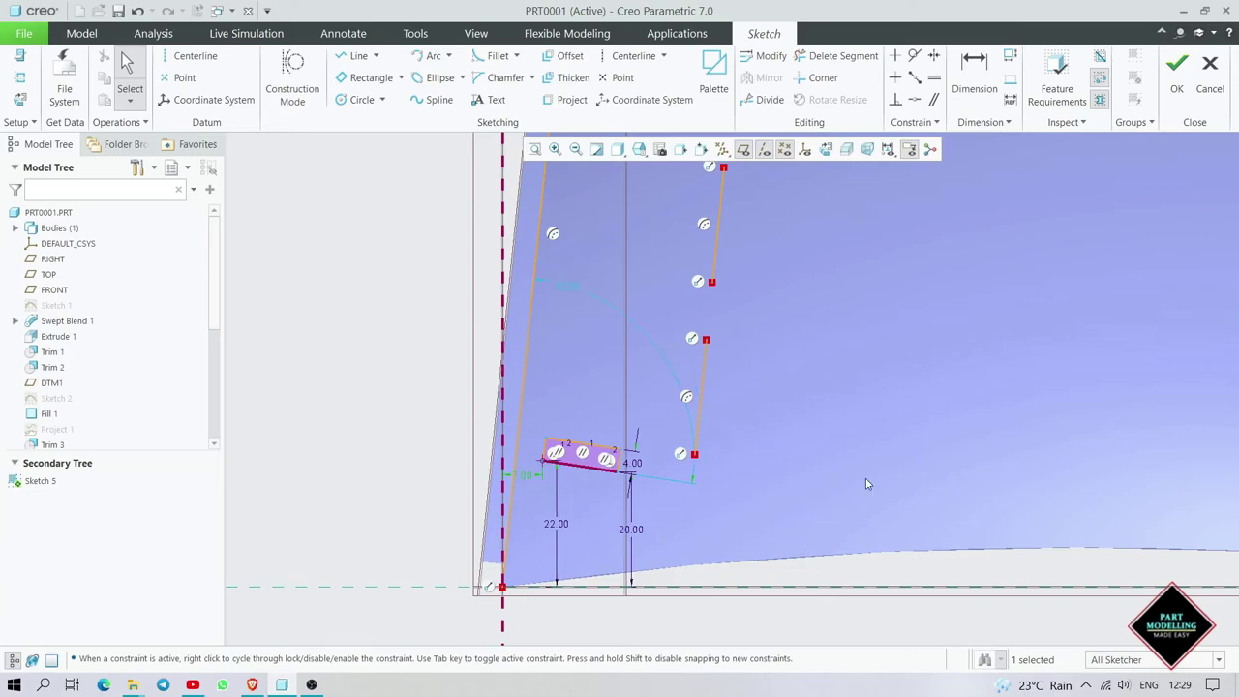
scroll(832, 500, "down", 2)
mouse_move(791, 487)
middle_mouse_down()
mouse_move(754, 477)
mouse_move(787, 506)
mouse_move(799, 189)
middle_mouse_up()
left_click(825, 150)
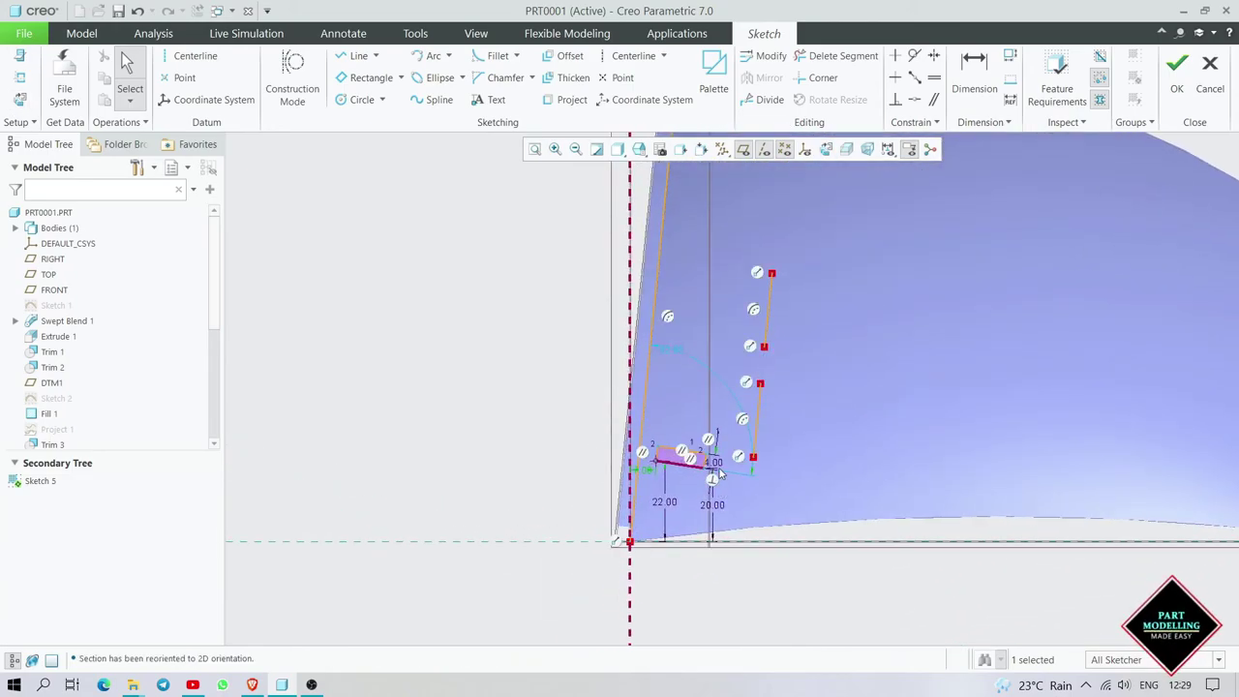
- Change the left end height from 22.00 to 22.50 and the centreline offset from 7.00 to 8
scroll(712, 493, "down", 2)
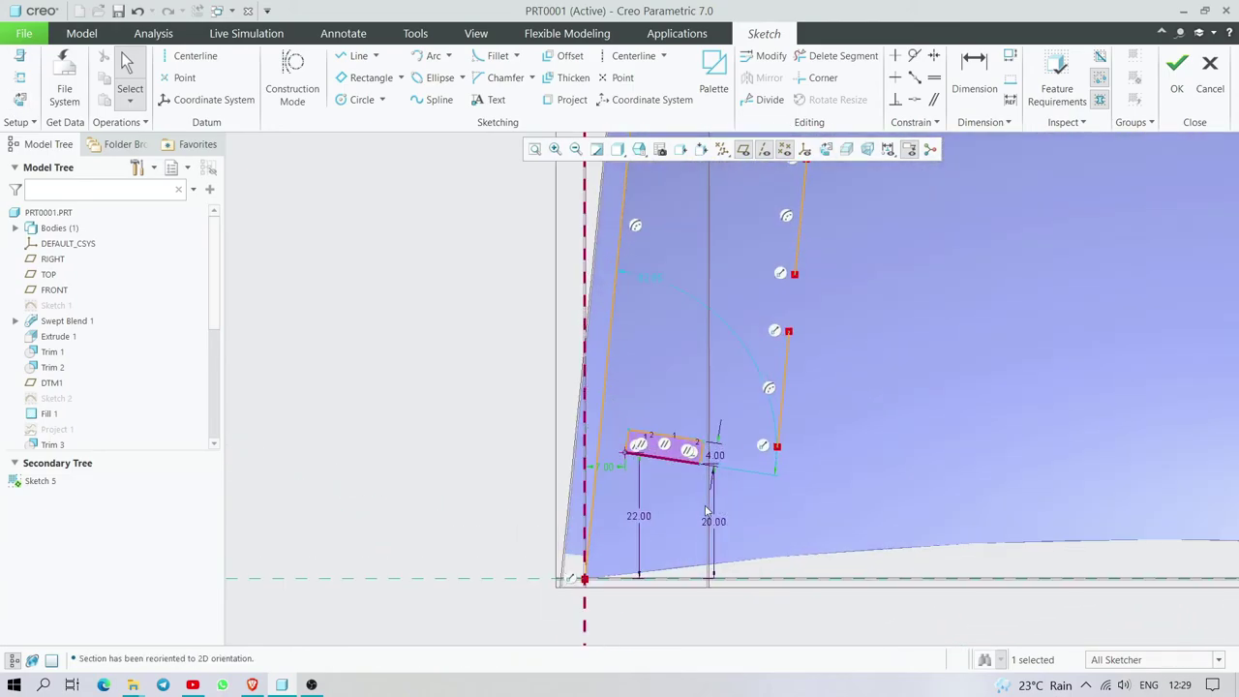
double_click(641, 518)
type("24")
key("Return")
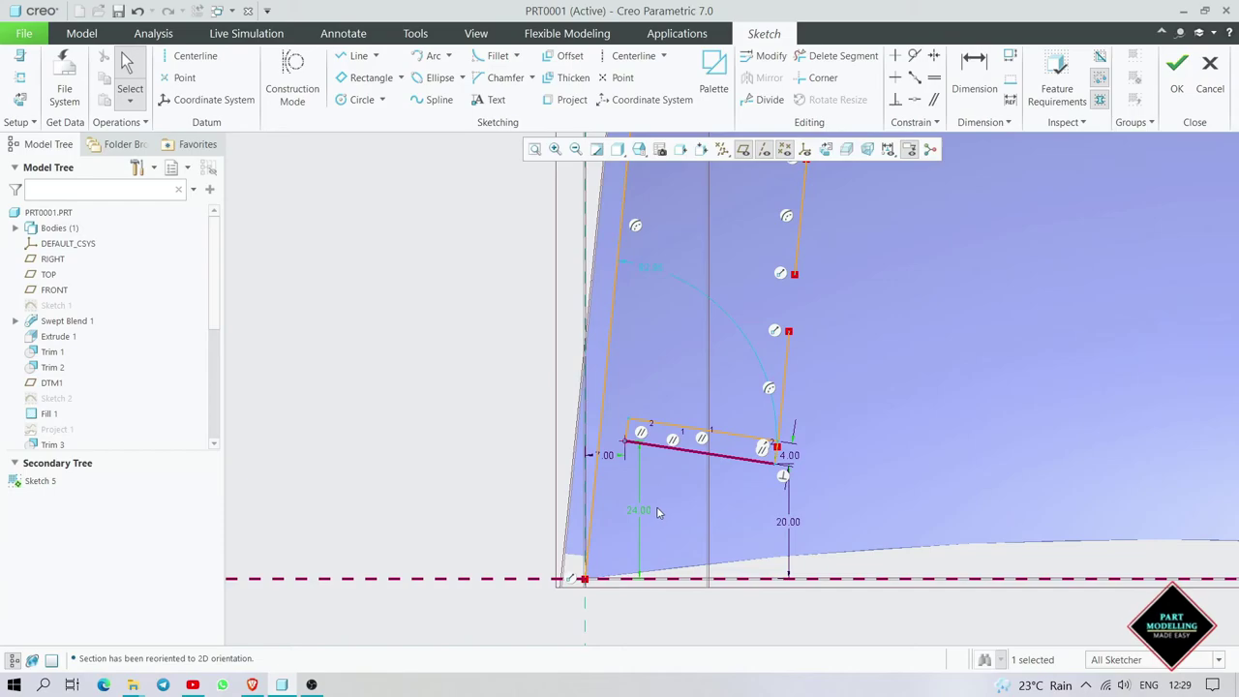
key("Return")
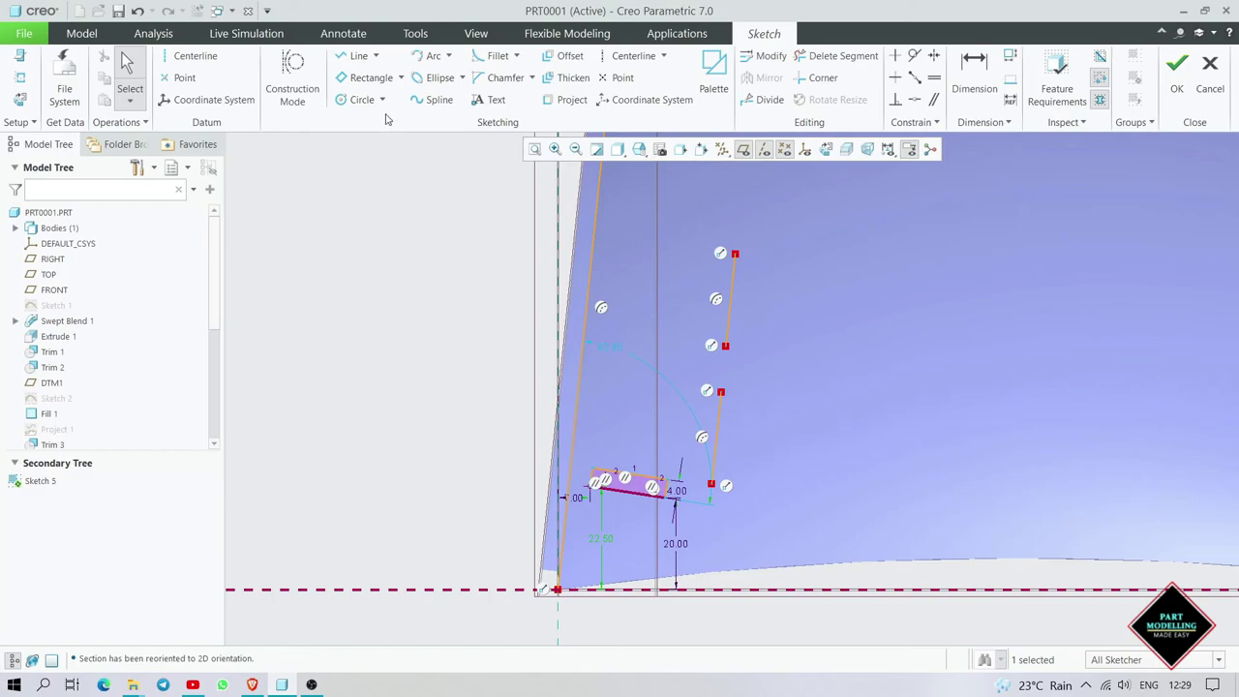
double_click(575, 496)
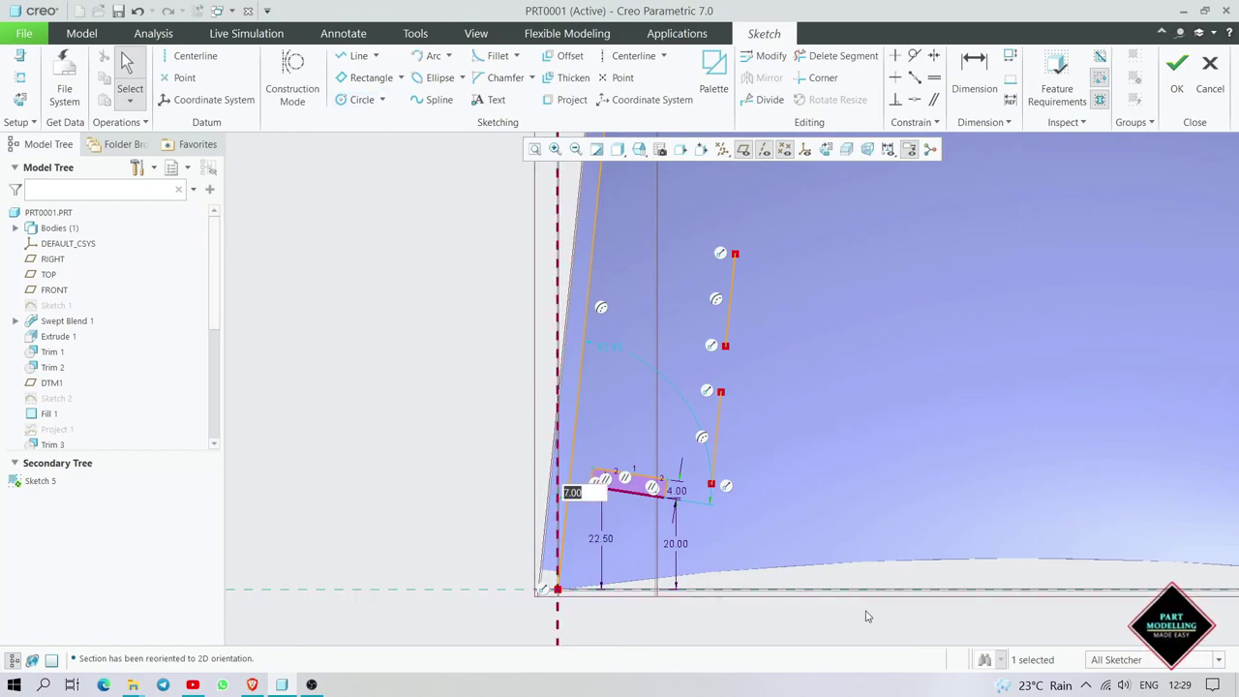
type("8")
key("Return")
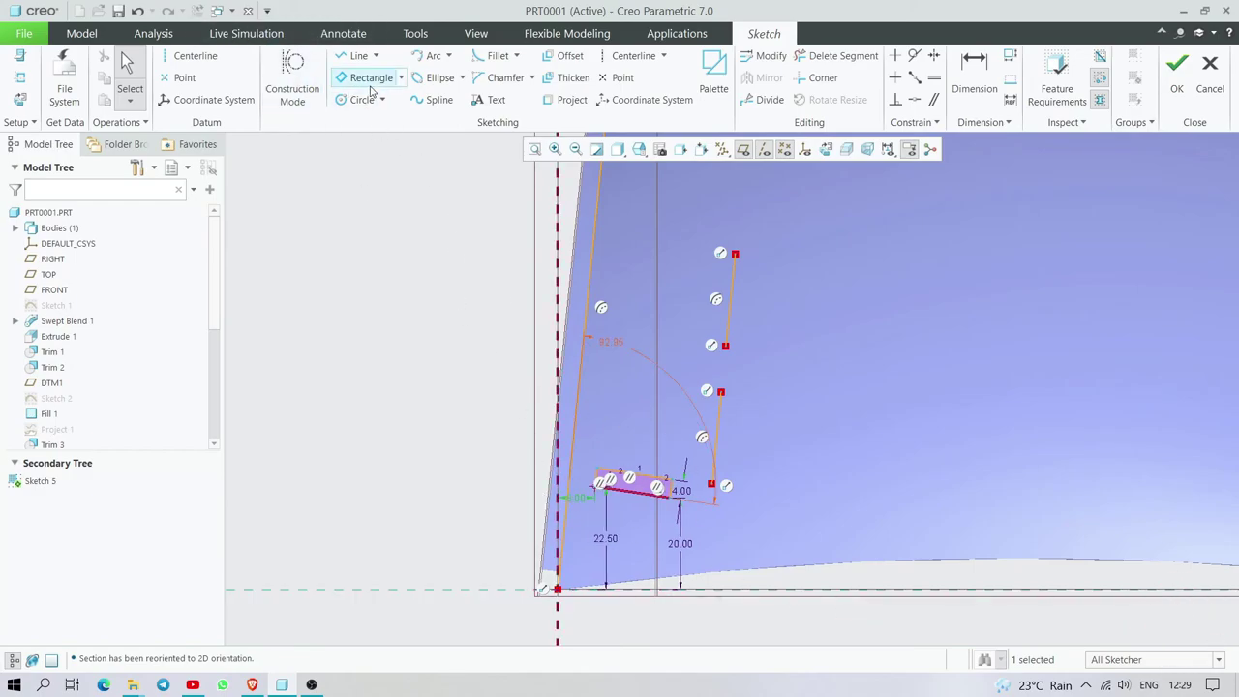
left_click(361, 100)
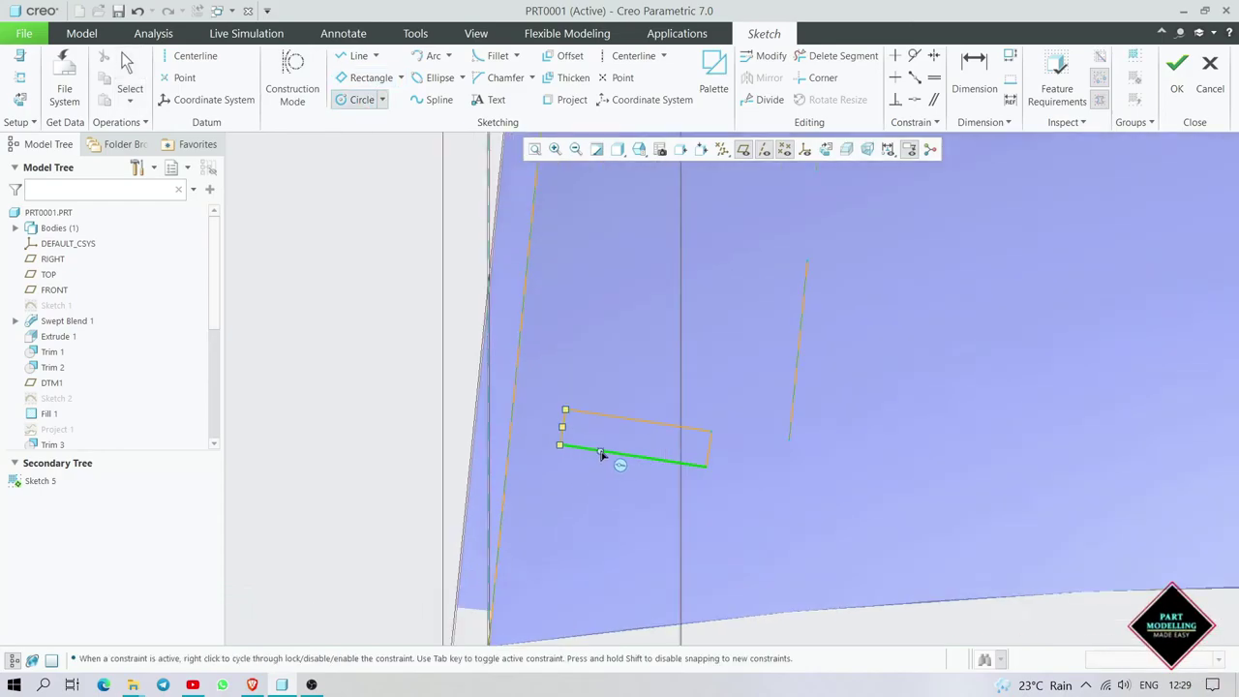
- Draw circles at the rectangle's left and right ends
scroll(556, 426, "up", 3)
left_click(528, 404)
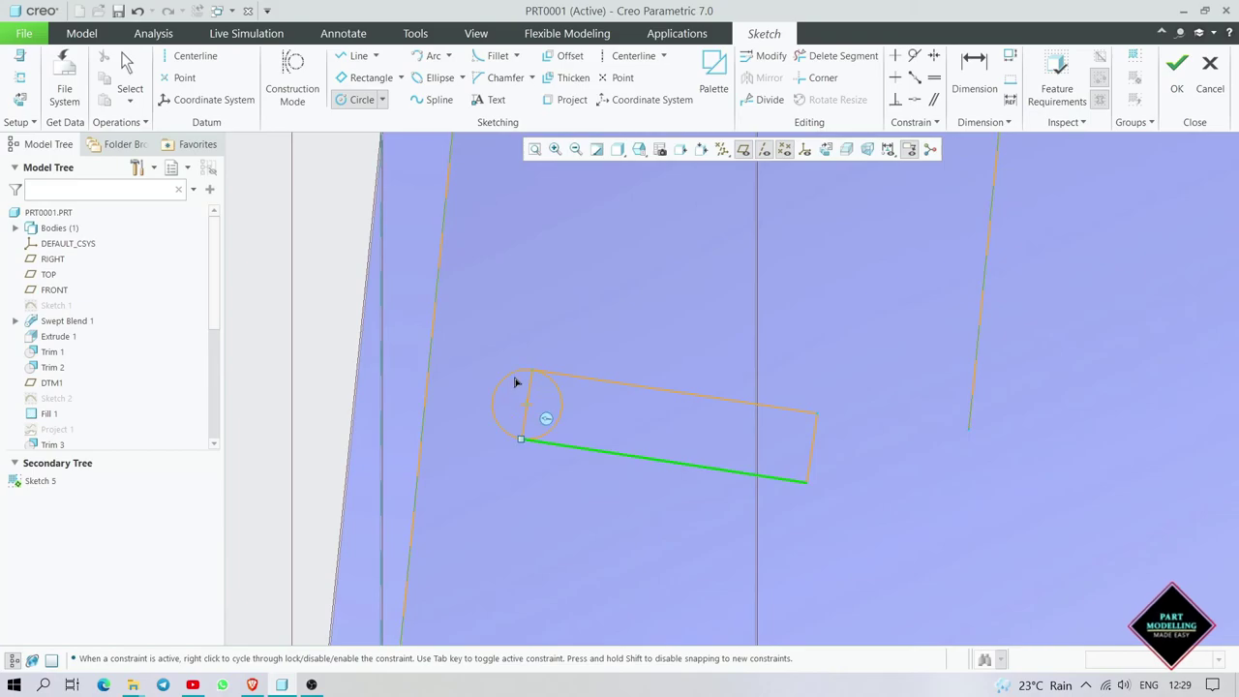
left_click(516, 382)
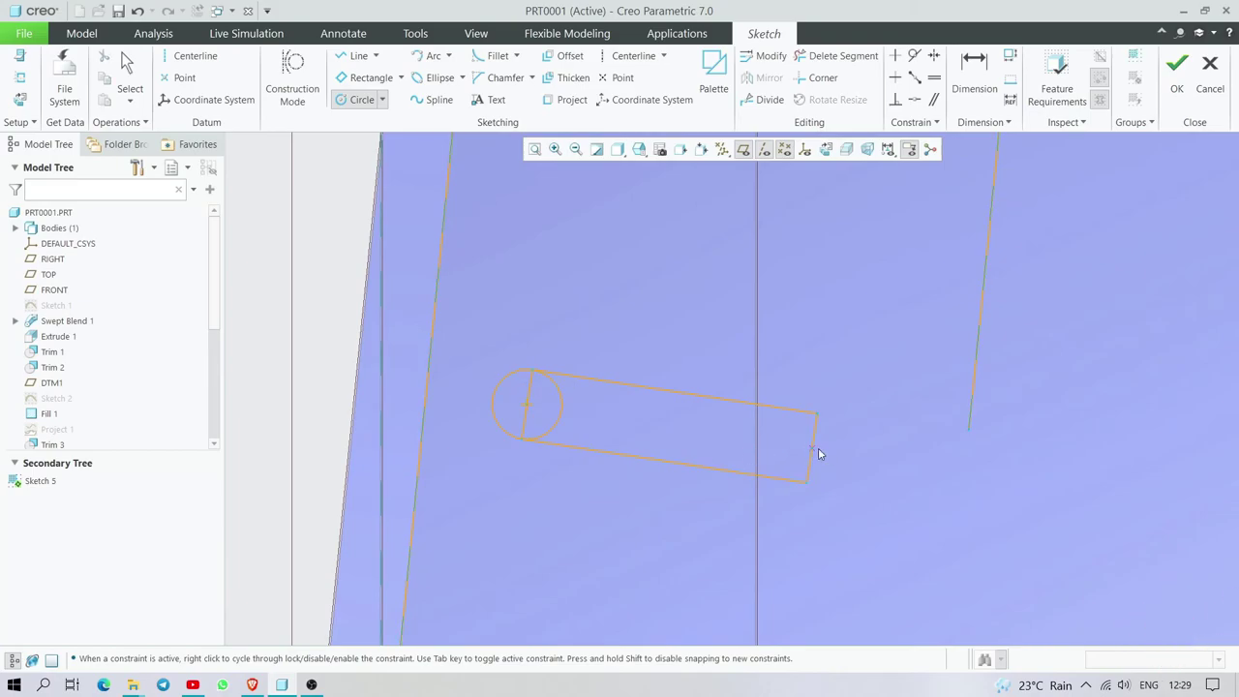
left_click(822, 484)
middle_click(822, 481)
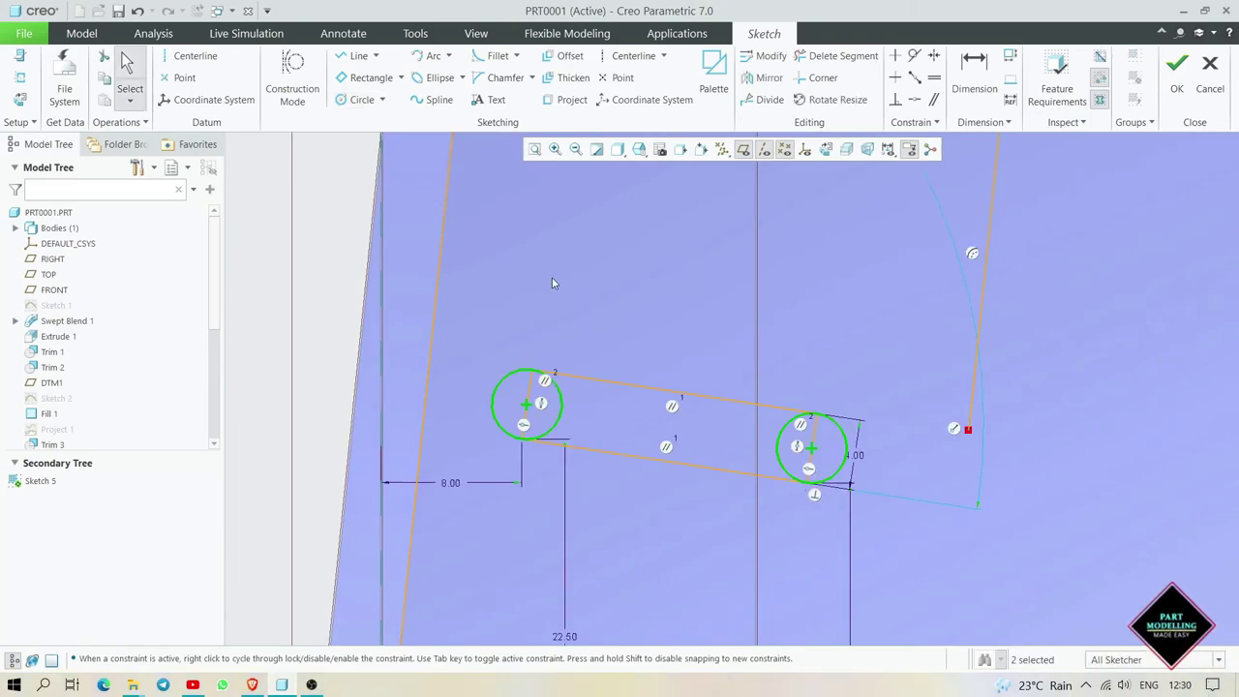
- Delete the inner arcs, end lines and stray lines to leave a 4.00-wide slot, then accept the sketch
left_click(835, 55)
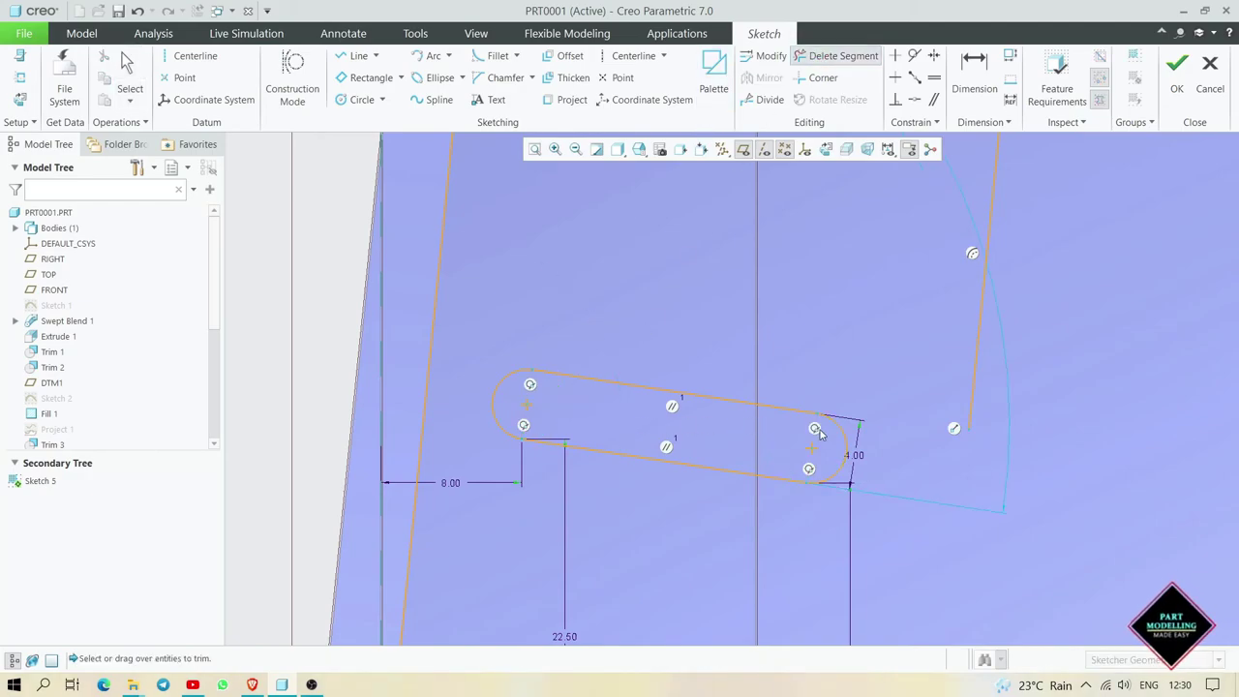
scroll(764, 514, "down", 3)
middle_click(761, 502)
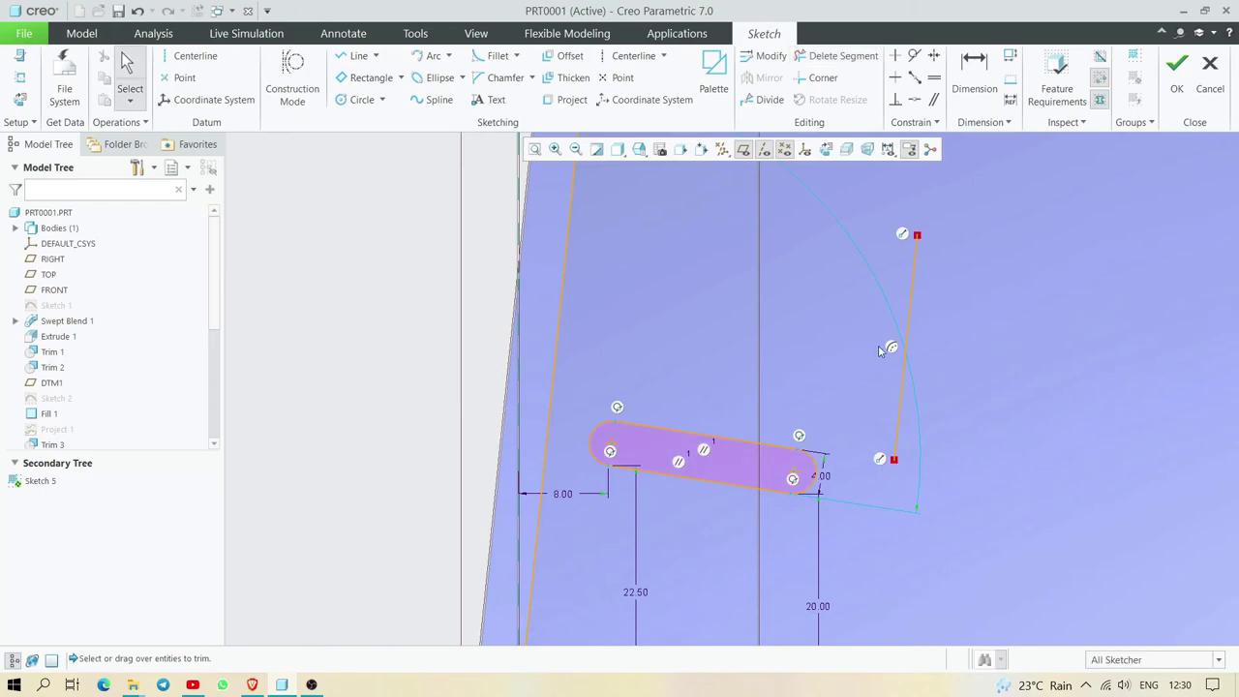
scroll(851, 381, "down", 3)
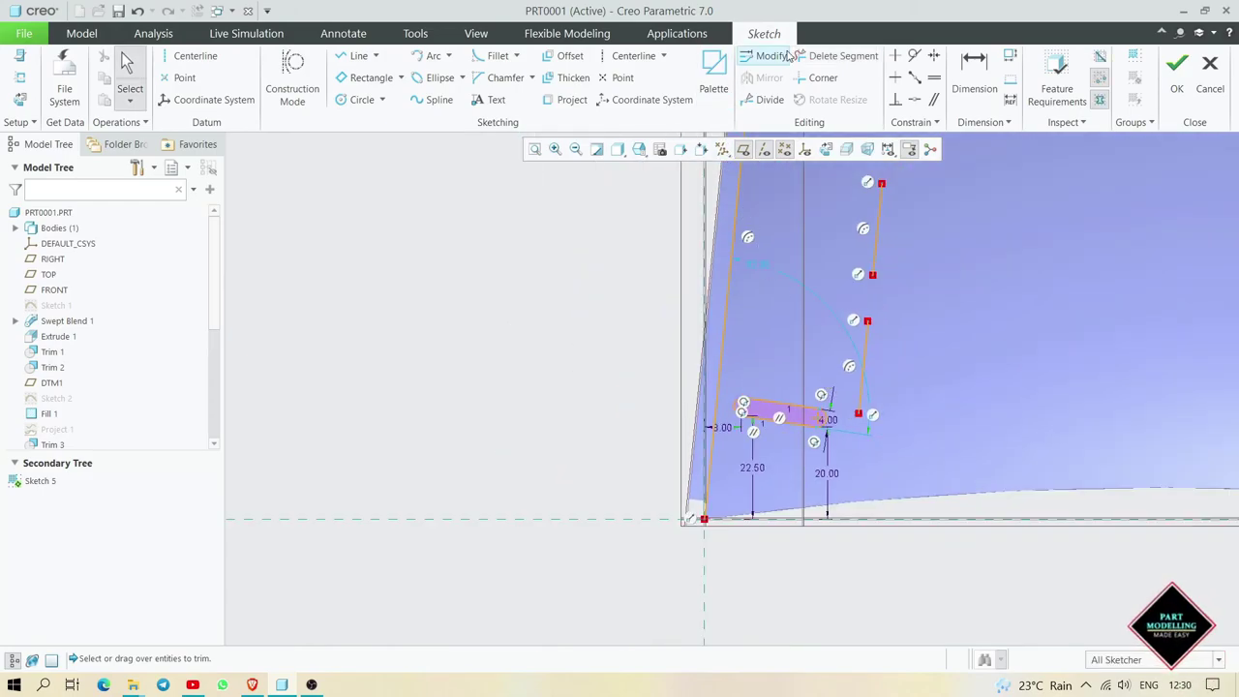
left_click(834, 56)
left_click_drag(883, 223, 891, 368)
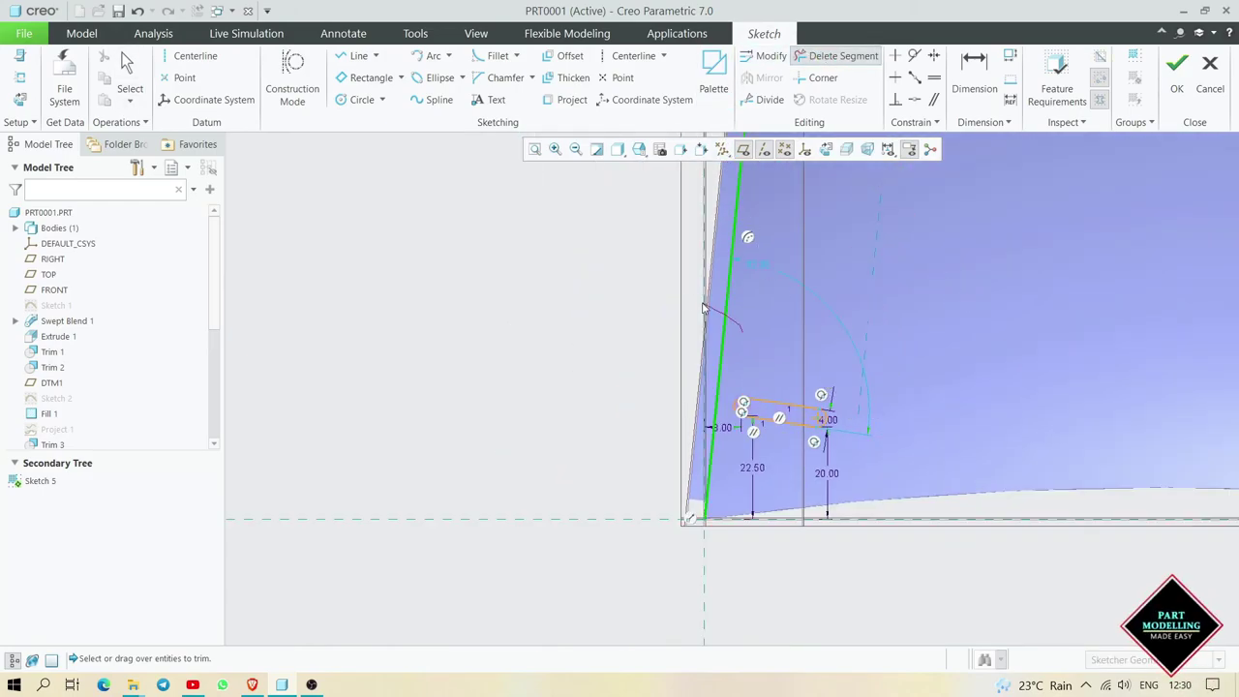
scroll(479, 437, "down", 3)
middle_click_drag(702, 393, 640, 453, "shift")
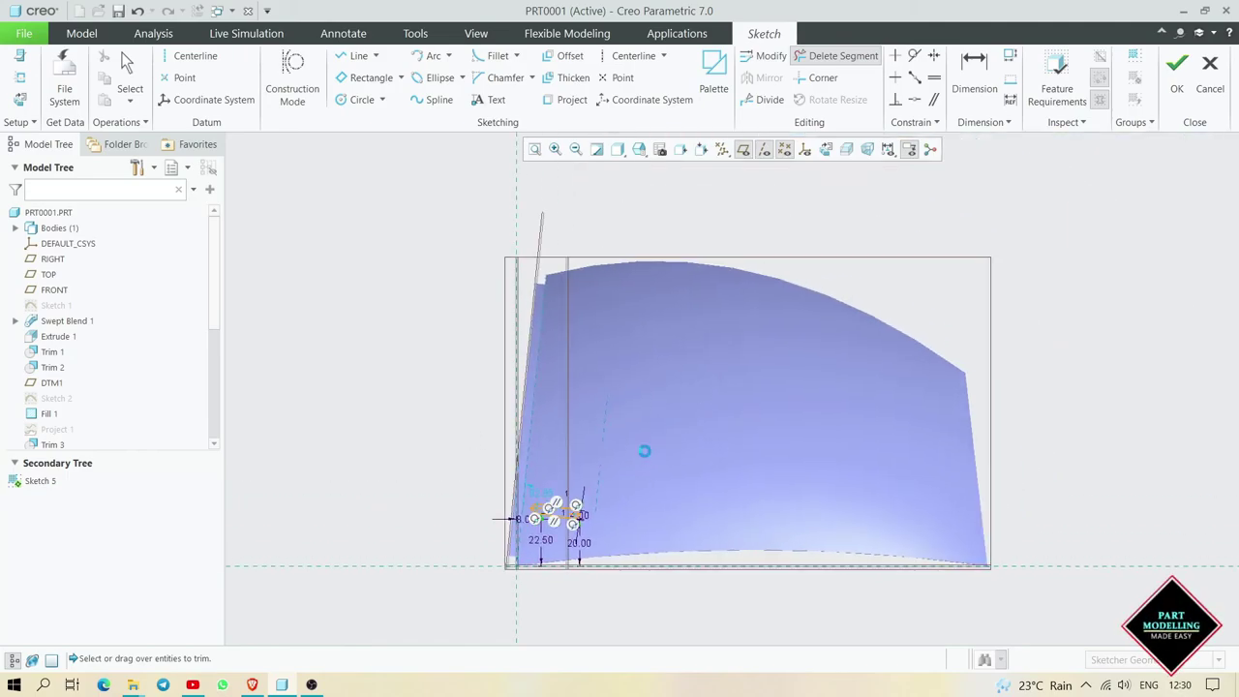
middle_click(642, 451)
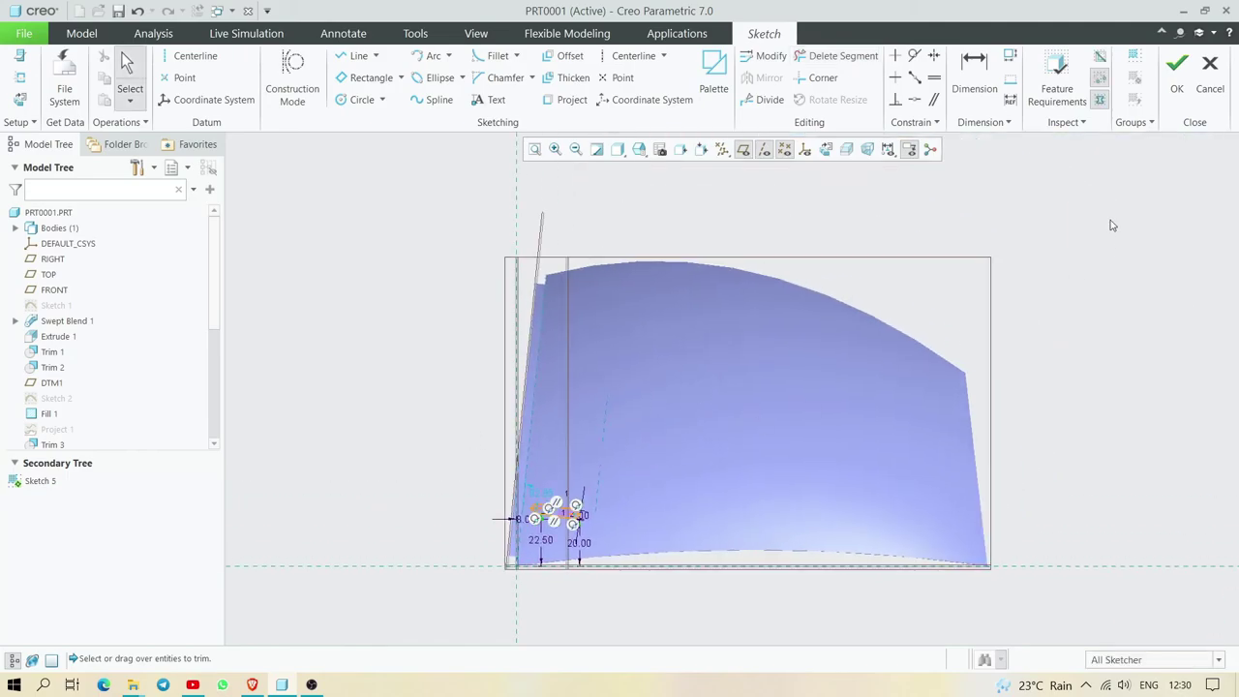
left_click(1177, 85)
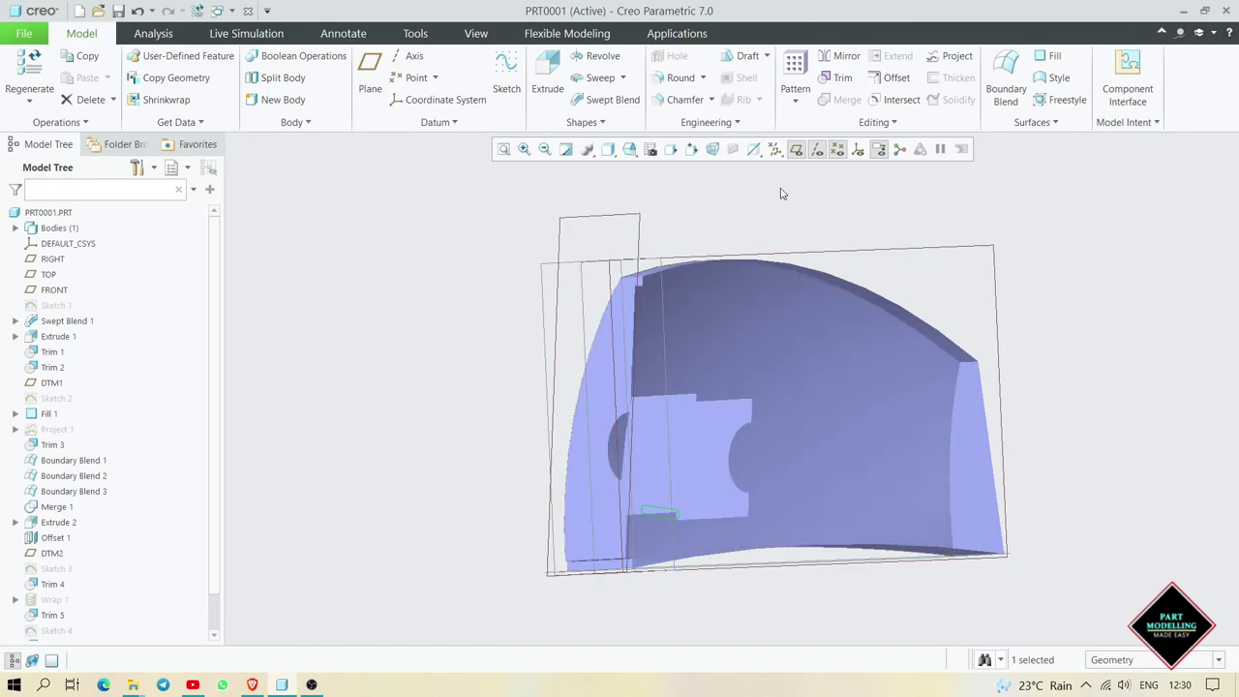
- Start a direction geometry pattern of the slot sketch, using a small plane as the 1st direction
left_click(795, 101)
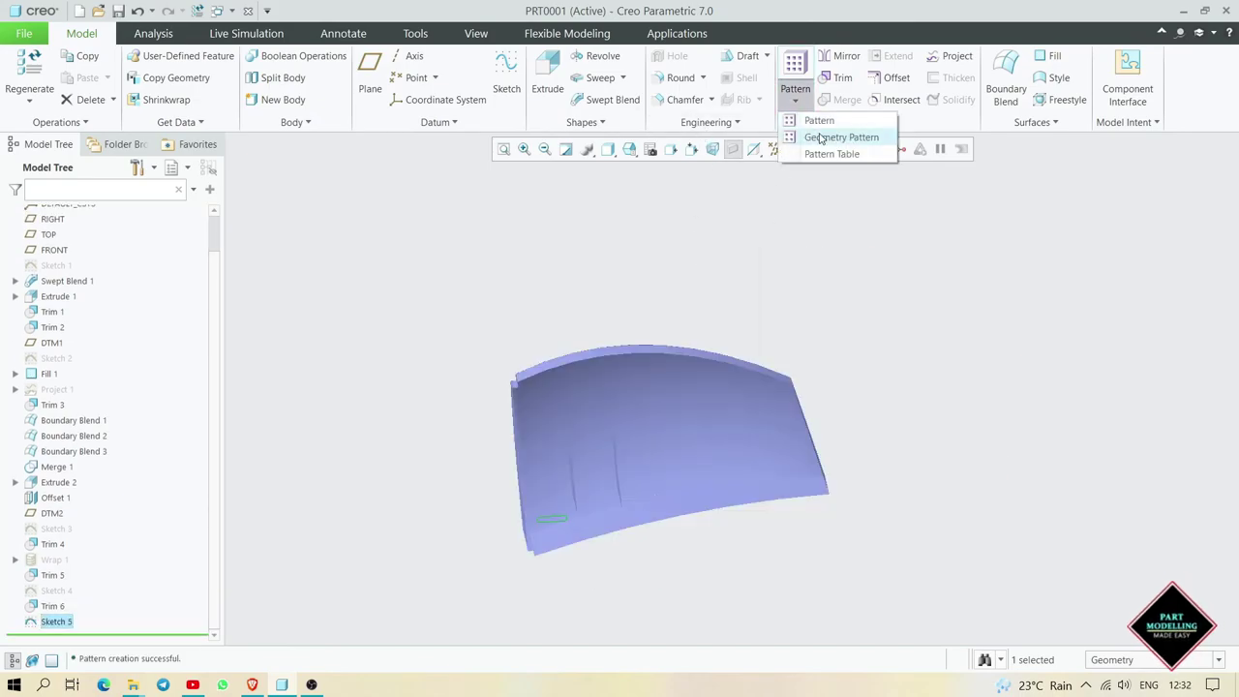
left_click(821, 138)
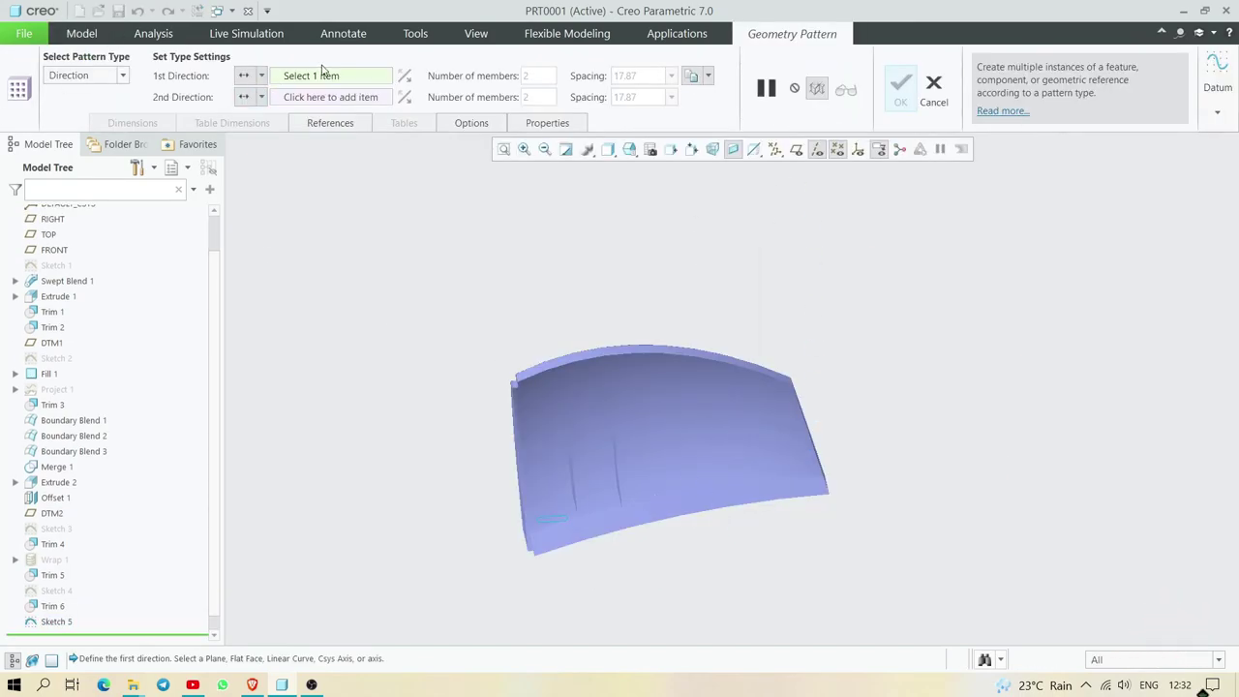
middle_click_drag(587, 552, 514, 369)
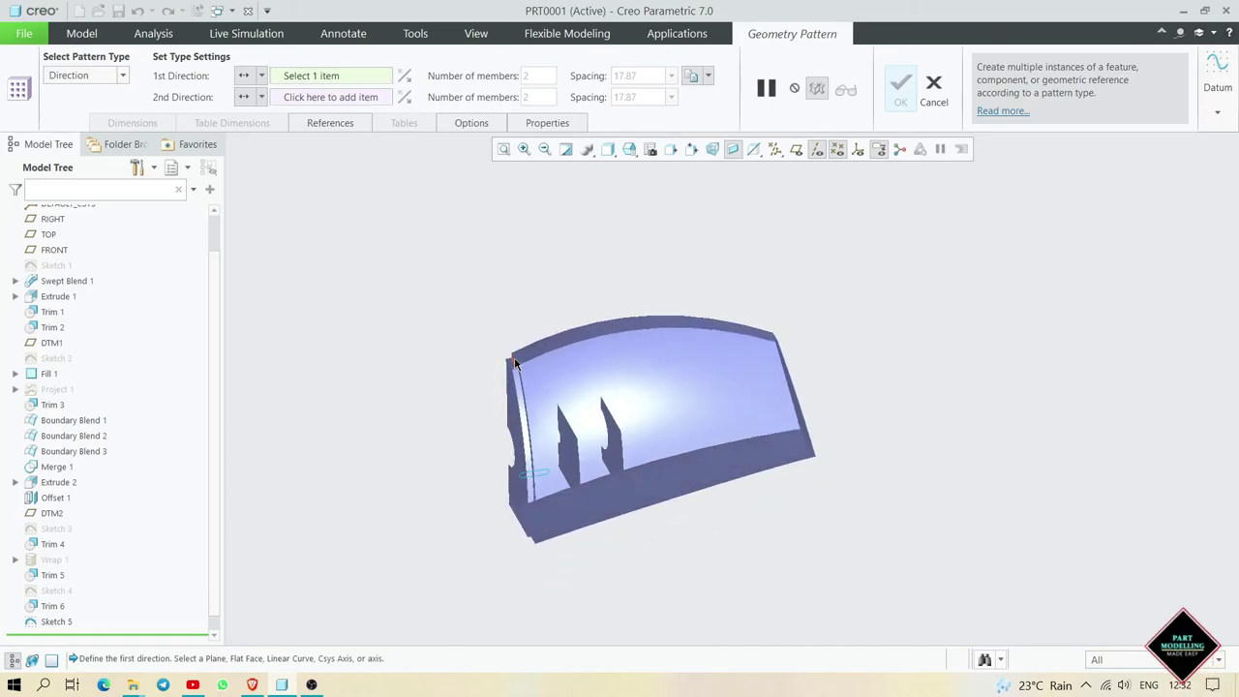
scroll(513, 366, "down", 4)
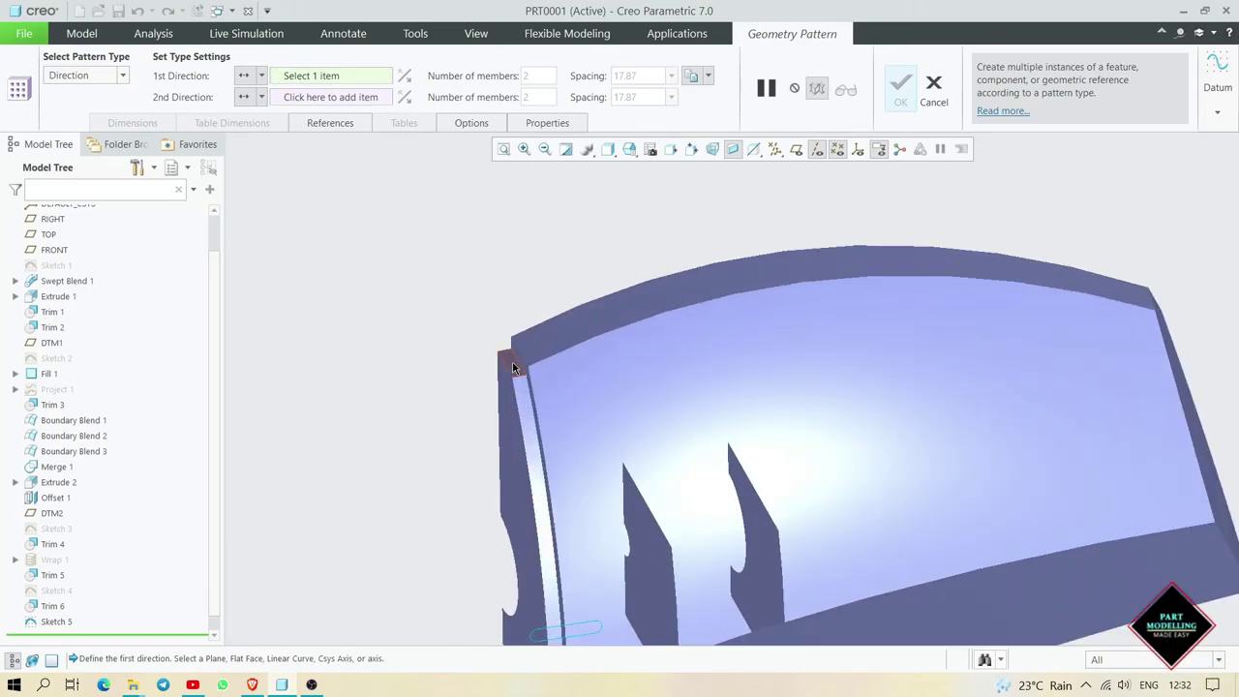
left_click(513, 361)
scroll(650, 448, "up", 3)
mouse_move(650, 448)
middle_mouse_down()
mouse_move(702, 498)
mouse_move(691, 494)
middle_mouse_up()
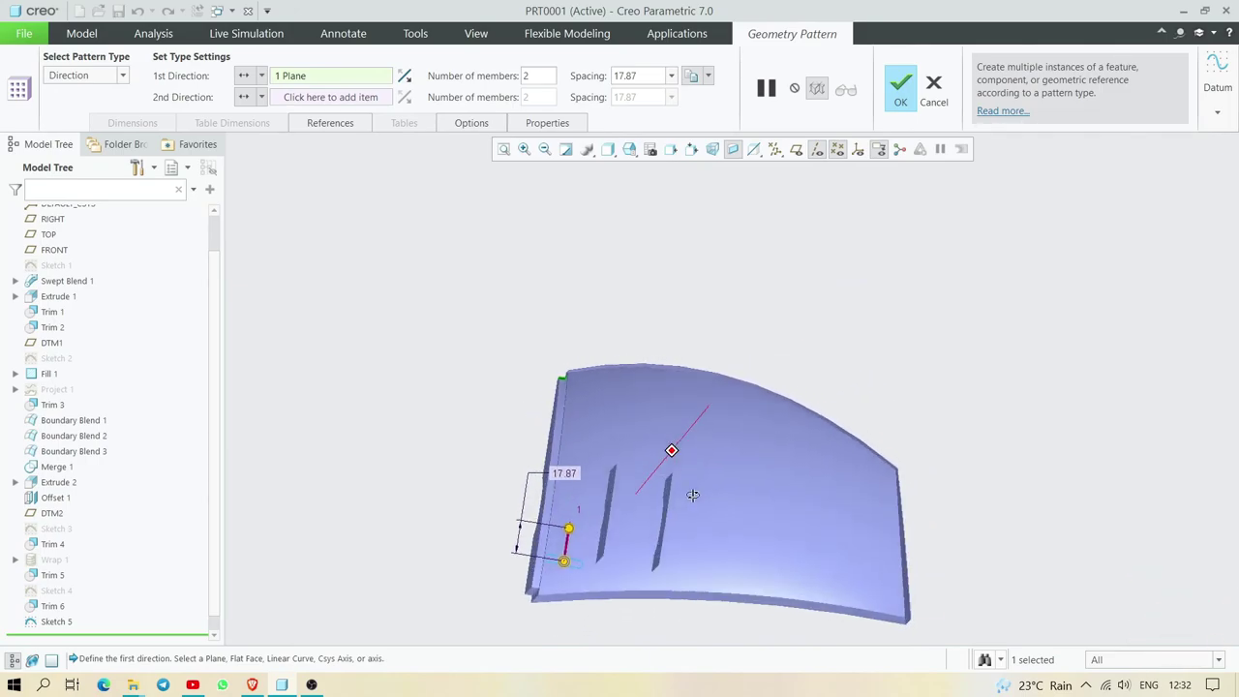
- Set the pattern to 10 members spaced 9.00 apart
double_click(640, 75)
type("8")
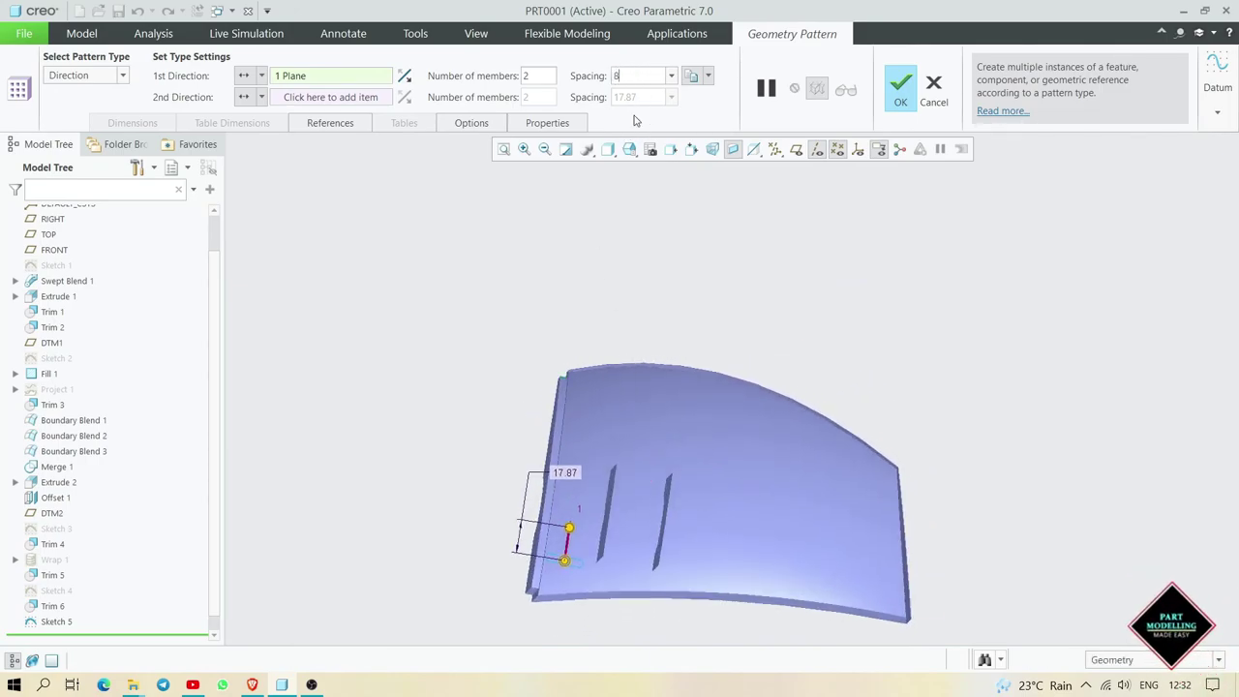
double_click(548, 74)
type("12")
key("Return")
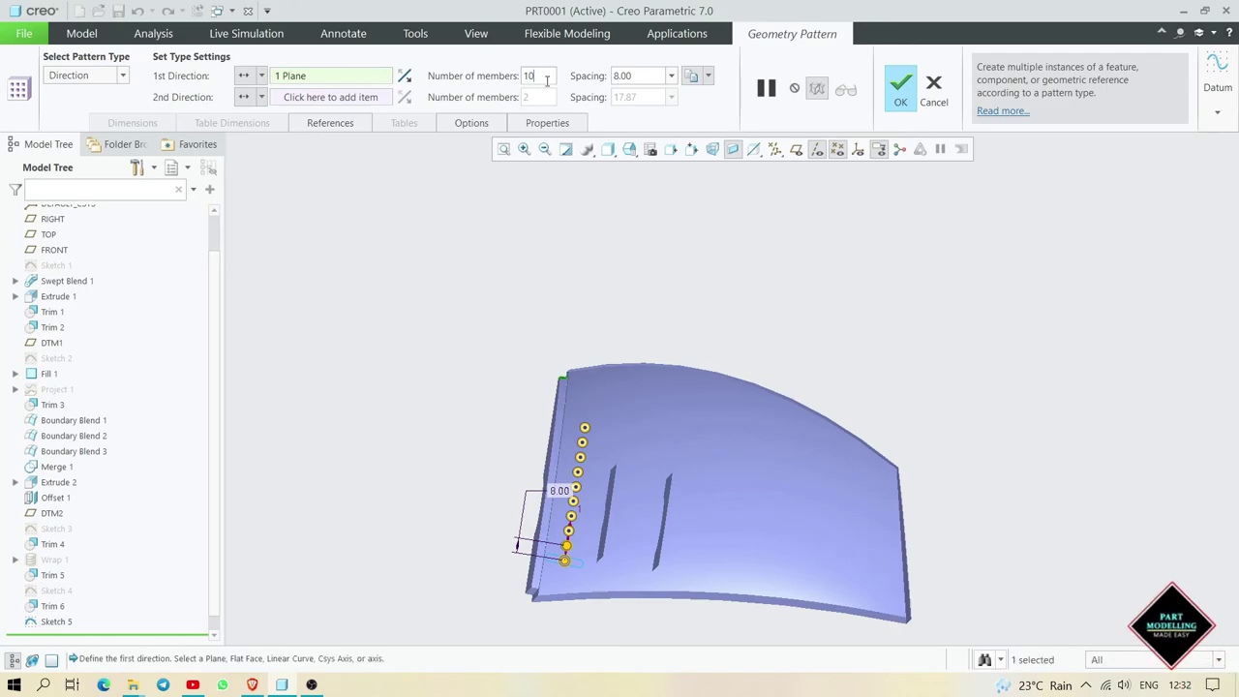
type("9")
key("Return")
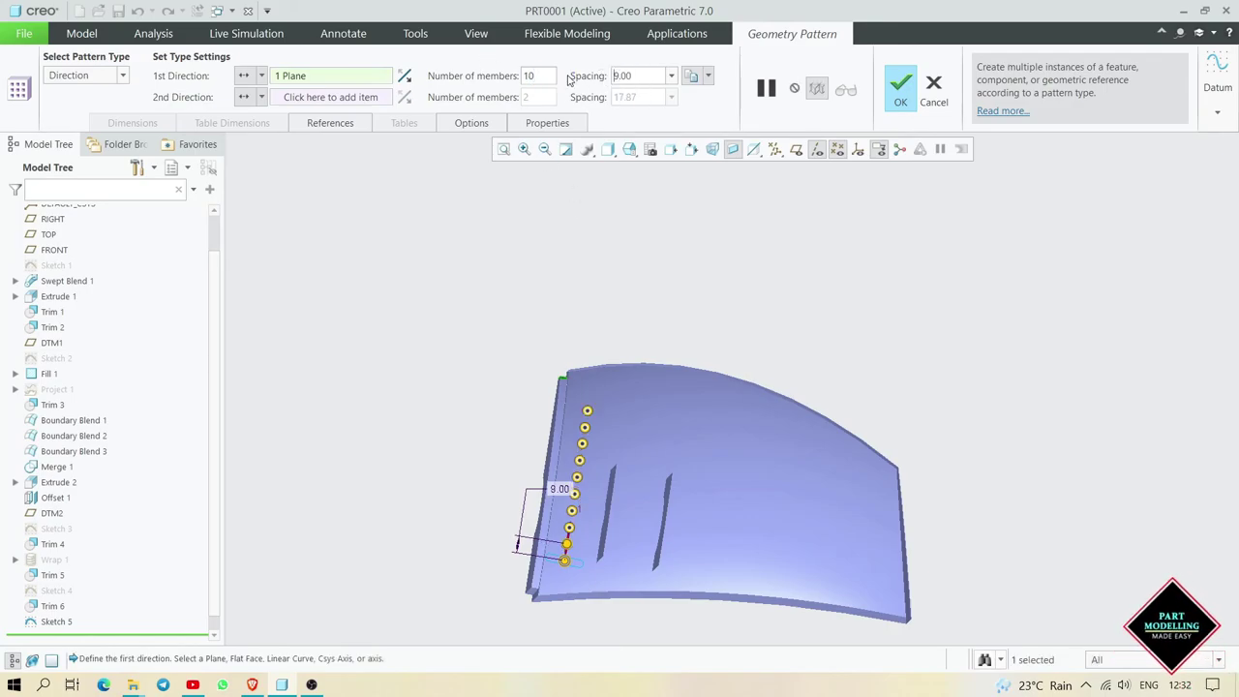
- Complete the slot pattern and begin projecting curves onto the hood surface
left_click(900, 92)
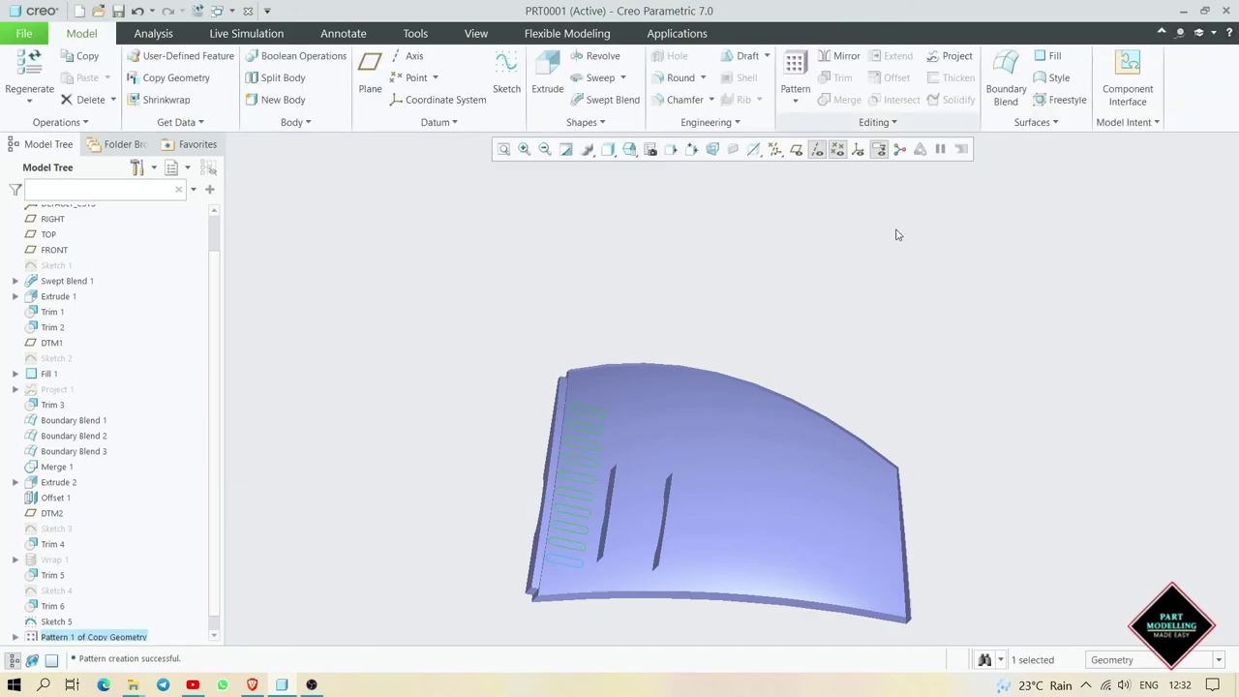
mouse_move(904, 323)
middle_mouse_down()
mouse_move(916, 327)
mouse_move(874, 318)
mouse_move(935, 313)
middle_mouse_up()
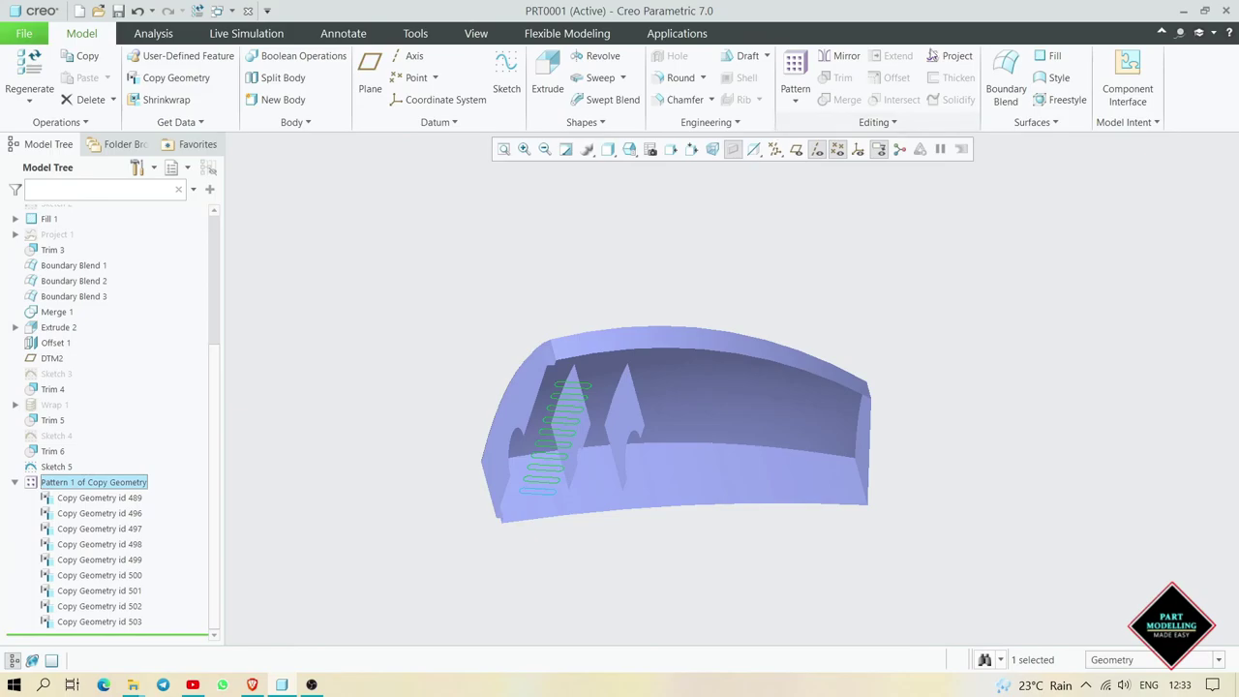
left_click(954, 55)
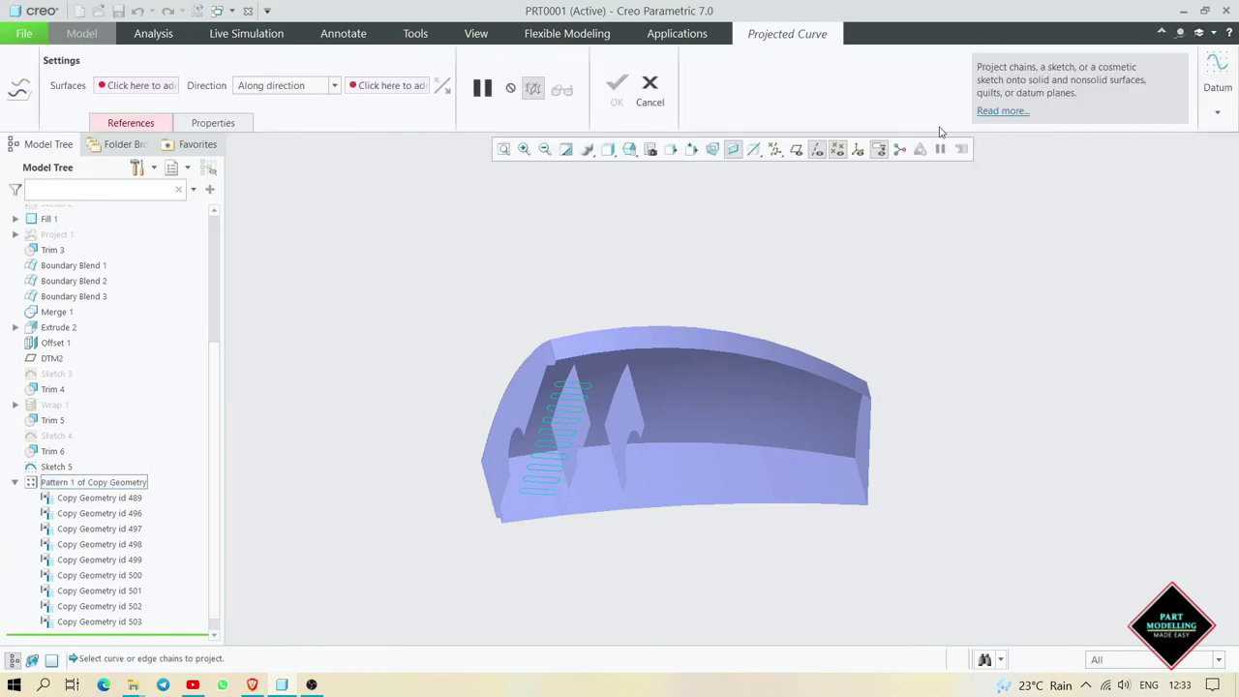
left_click(152, 85)
left_click(135, 120)
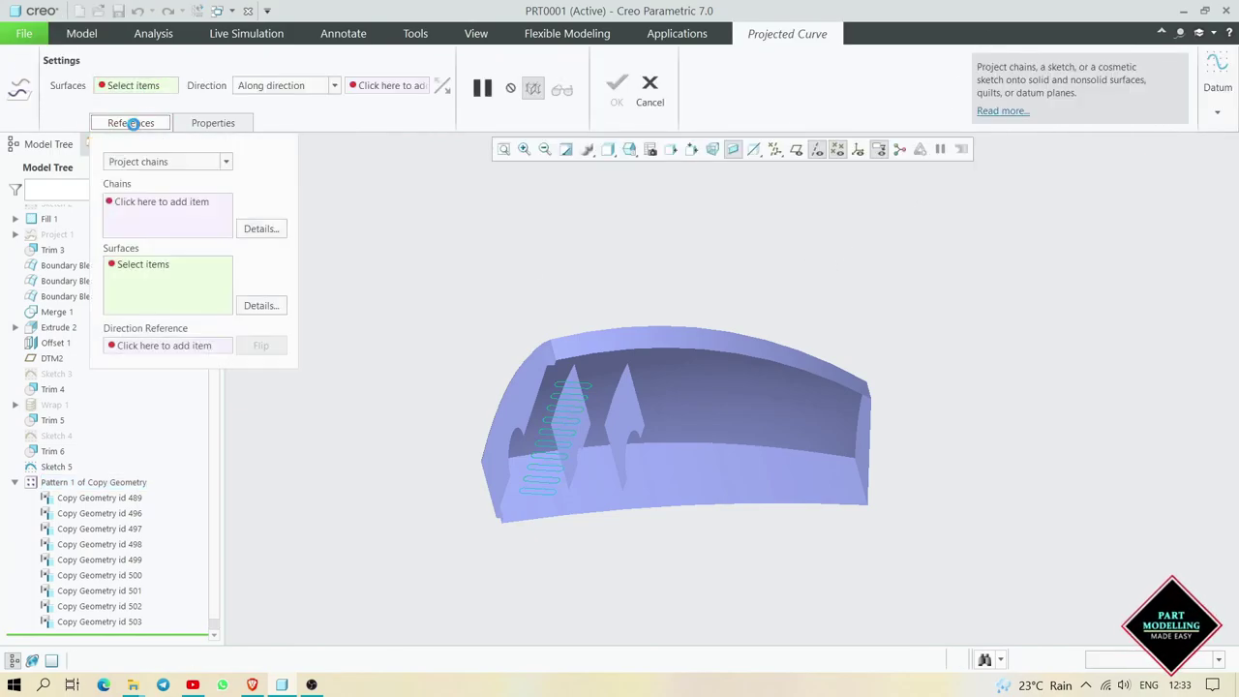
- Chain-select all ten patterned slot curves as the curves to project
left_click(178, 215)
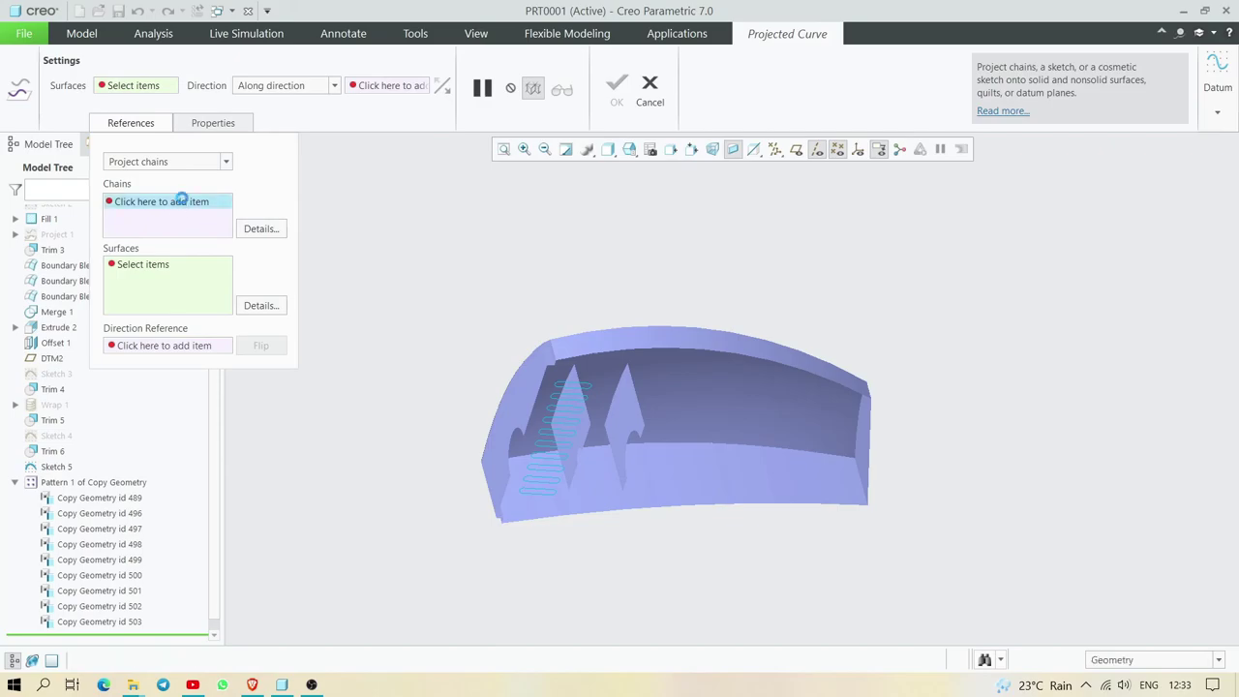
left_click(260, 229)
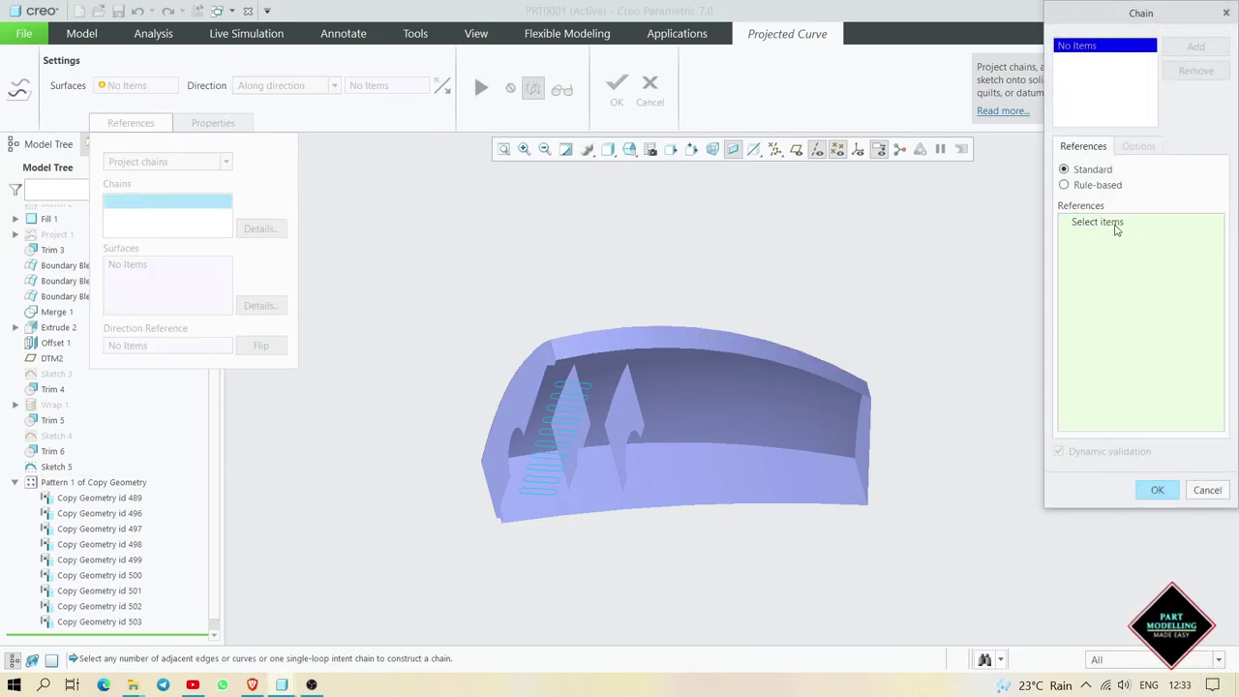
left_click(572, 389)
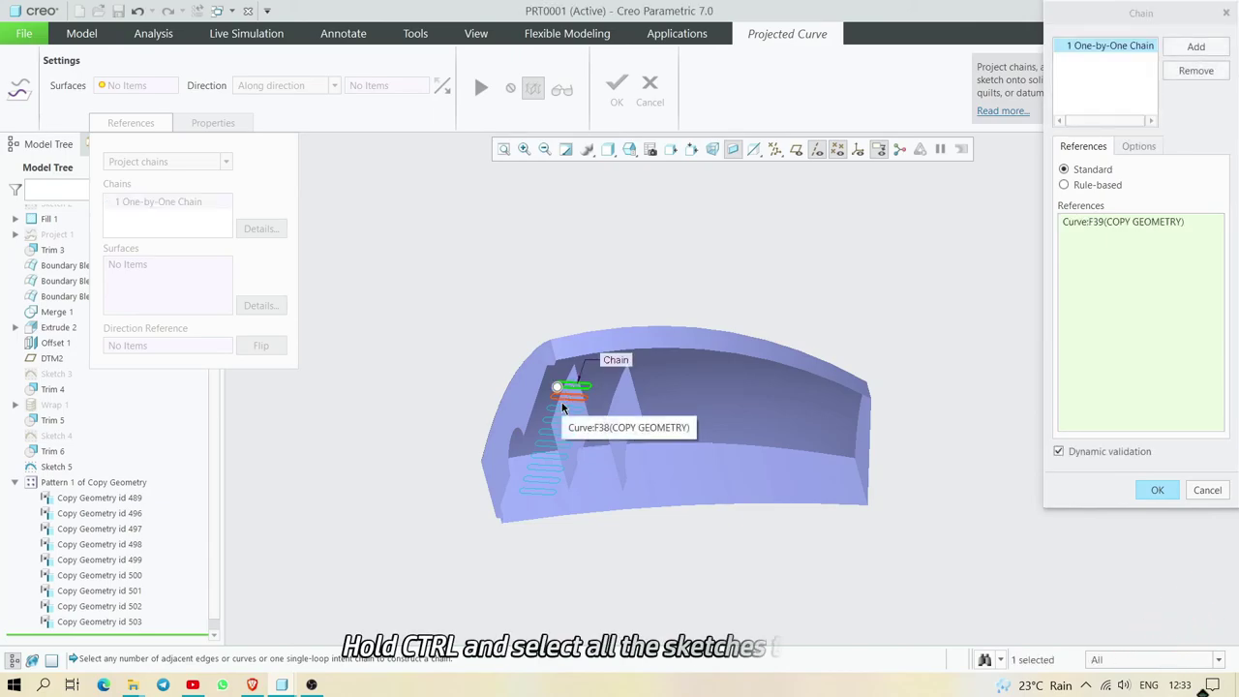
left_click(562, 407, "ctrl")
left_click(560, 420, "ctrl")
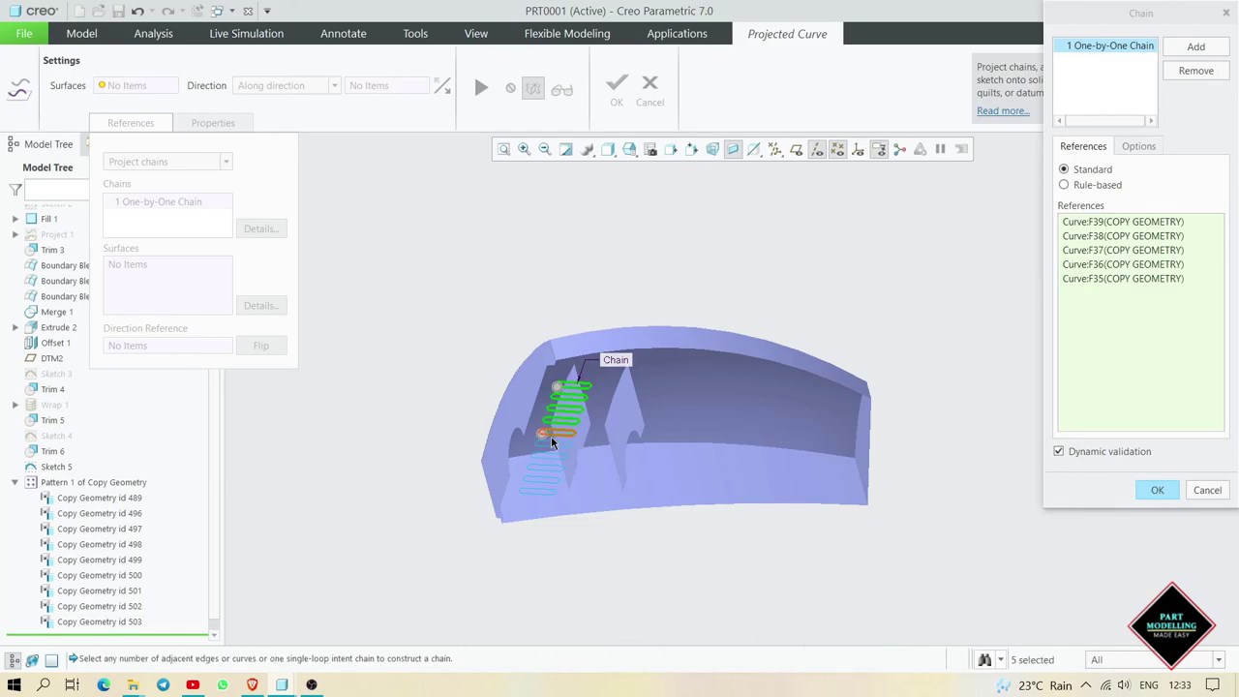
left_click(549, 451, "ctrl")
left_click(538, 474, "ctrl")
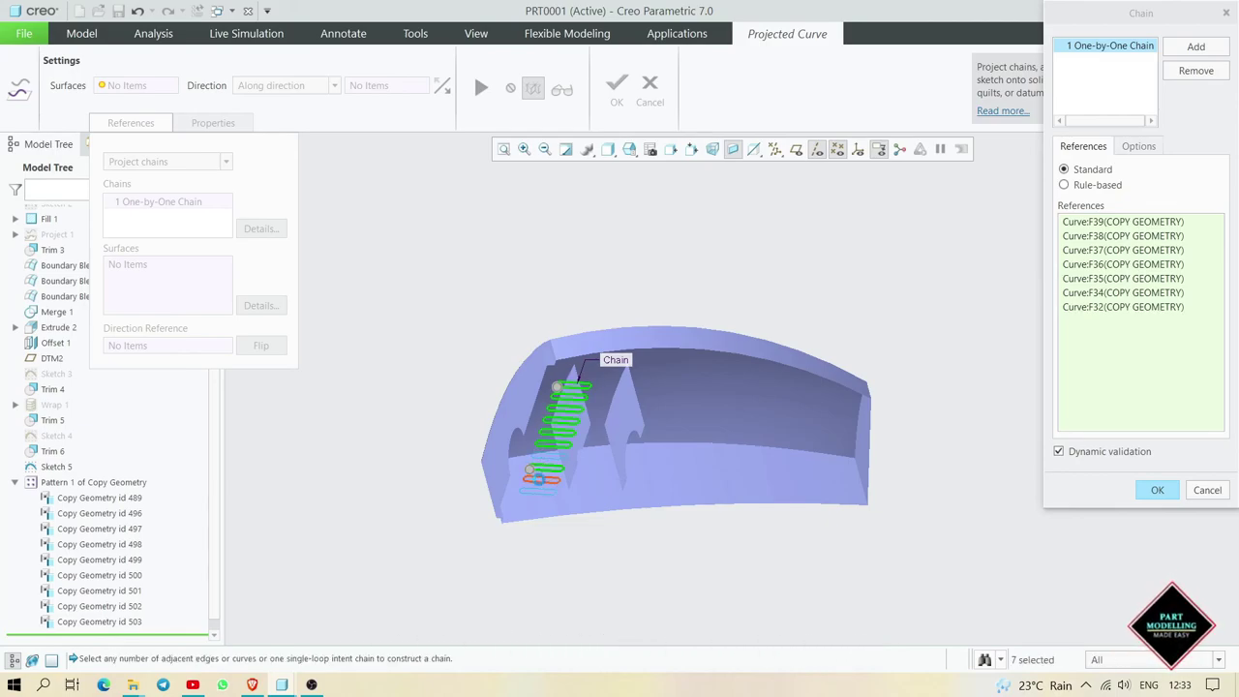
left_click(538, 484, "ctrl")
left_click(547, 458, "ctrl")
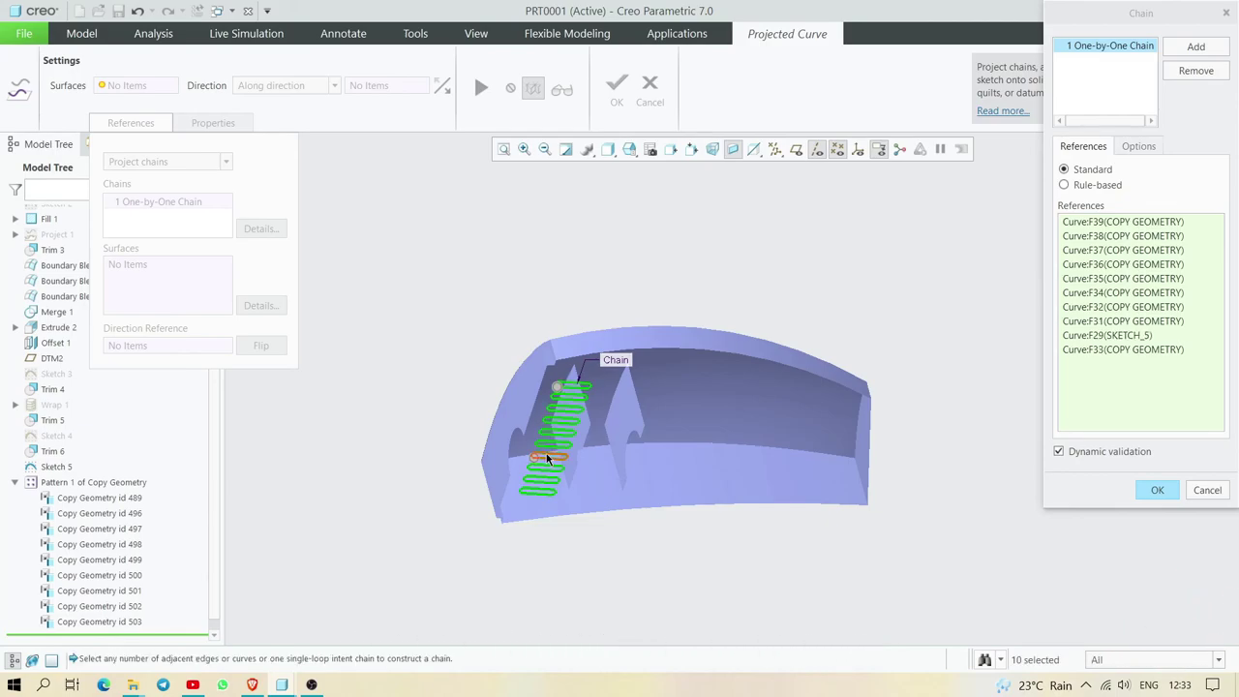
left_click(1157, 490)
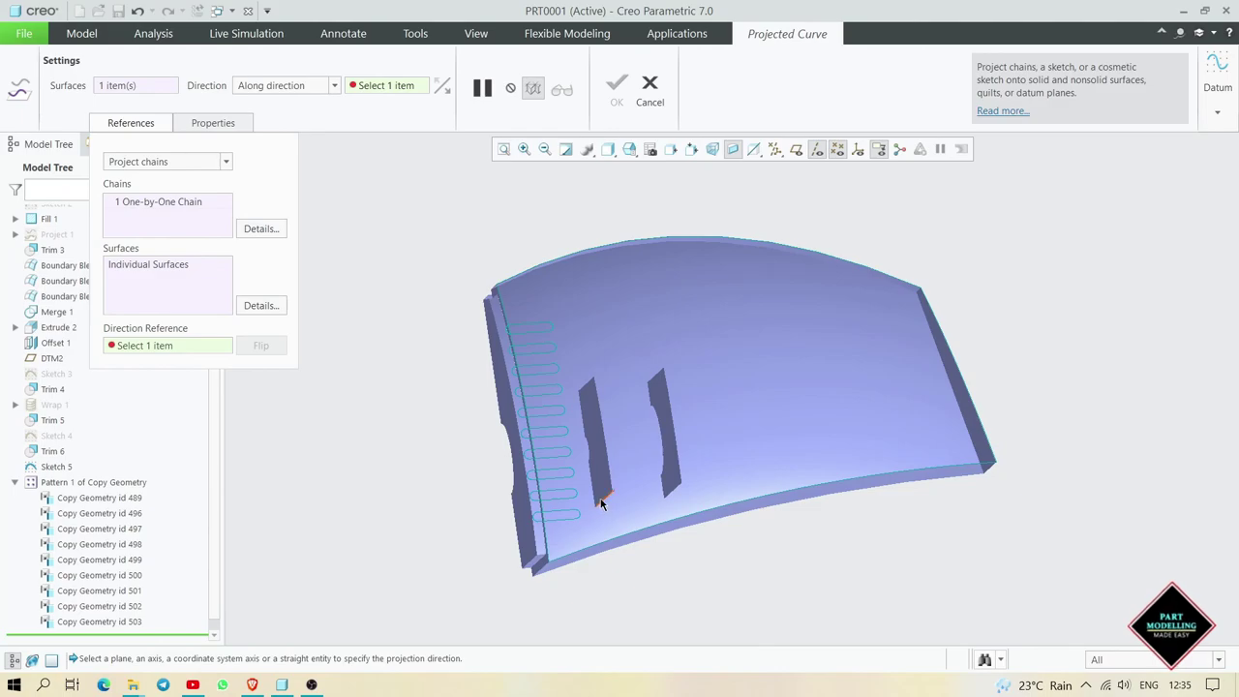
- Use an edge as the projection direction and create the Project 2 feature
middle_click_drag(604, 507, 647, 569)
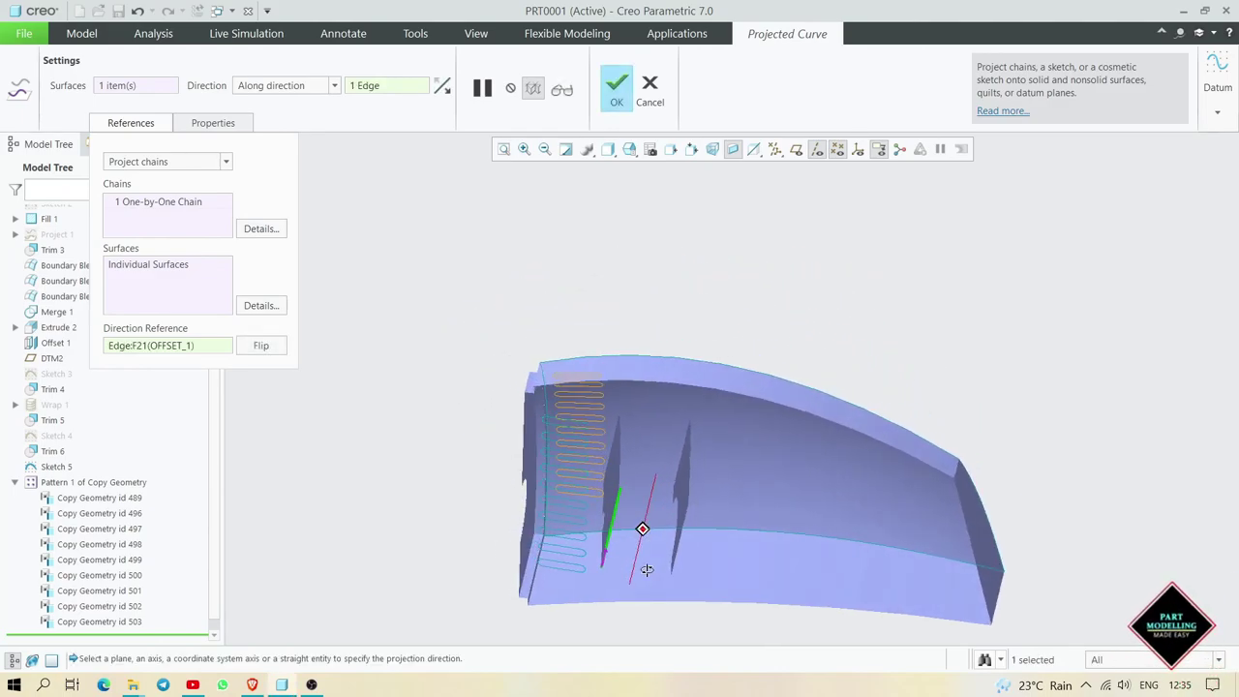
left_click(614, 88)
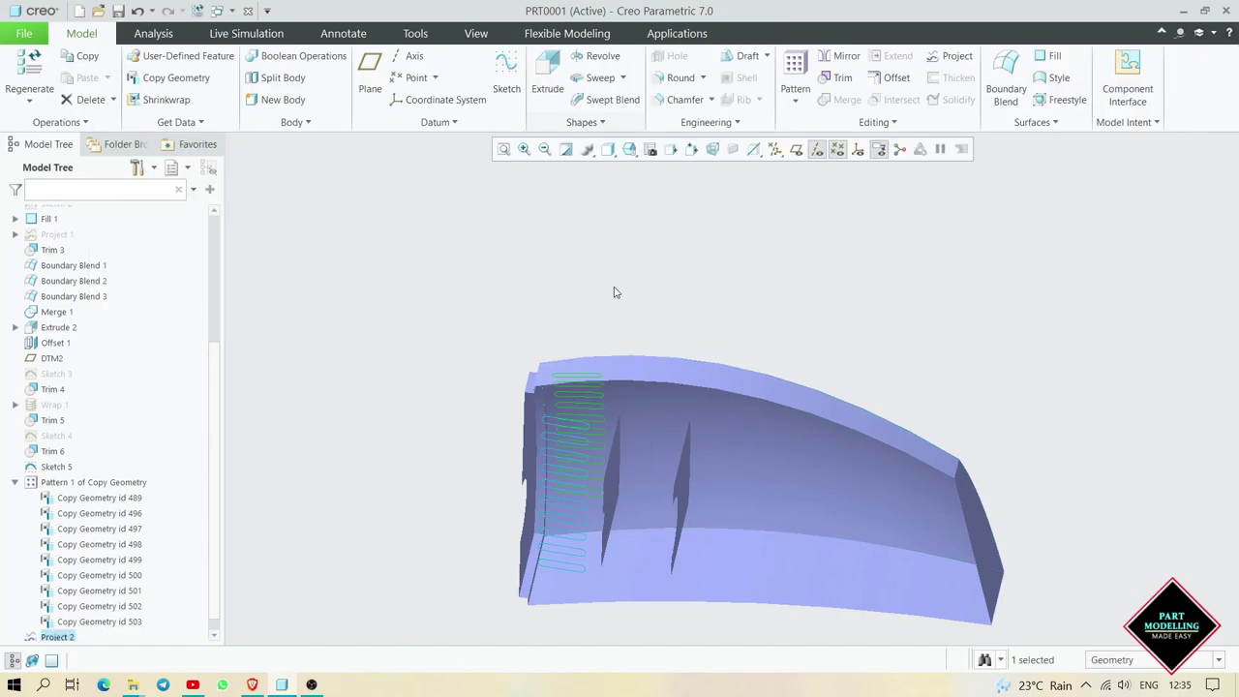
middle_click_drag(614, 290, 720, 399)
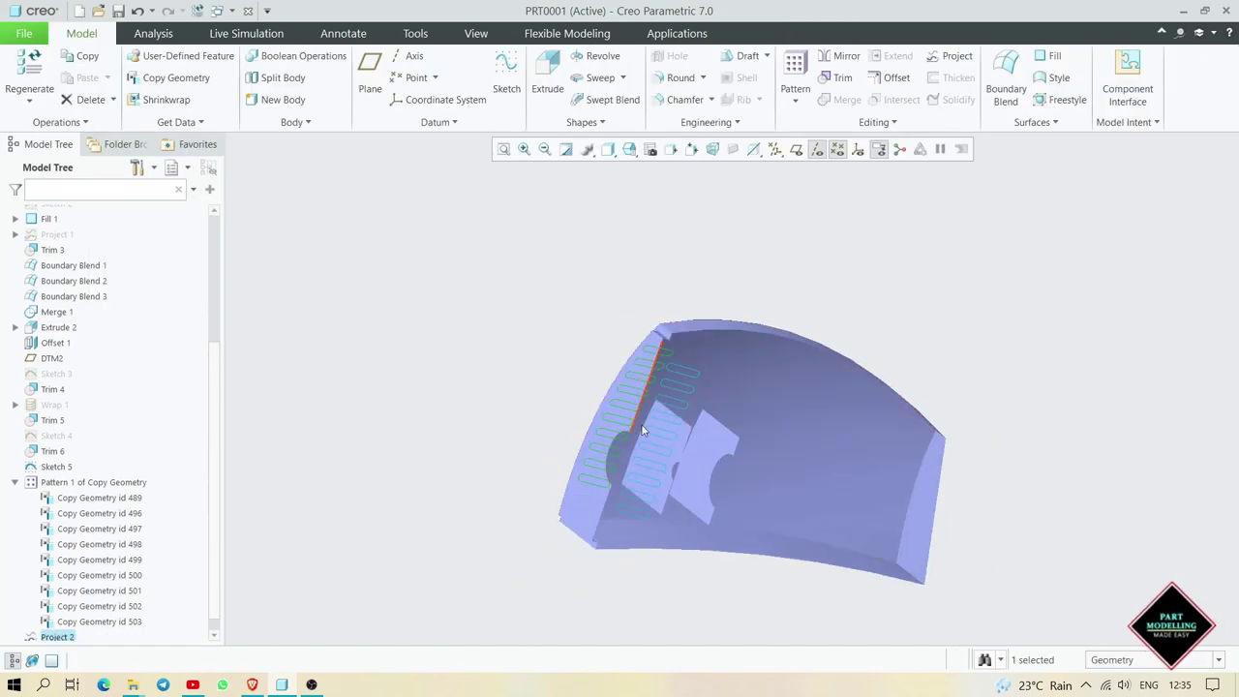
- Select the hood surface quilt to be trimmed
left_click(813, 242)
mouse_move(790, 423)
middle_mouse_down()
mouse_move(836, 523)
mouse_move(691, 368)
mouse_move(911, 498)
mouse_move(772, 583)
mouse_move(830, 630)
mouse_move(687, 514)
mouse_move(725, 381)
middle_mouse_up()
left_click(852, 568)
scroll(749, 365, "down", 3)
- Trim the top slot opening out of the hood surface using its projected outline, with the side flipped
mouse_move(825, 391)
middle_mouse_down()
mouse_move(729, 378)
mouse_move(777, 226)
middle_mouse_up()
left_click(839, 77)
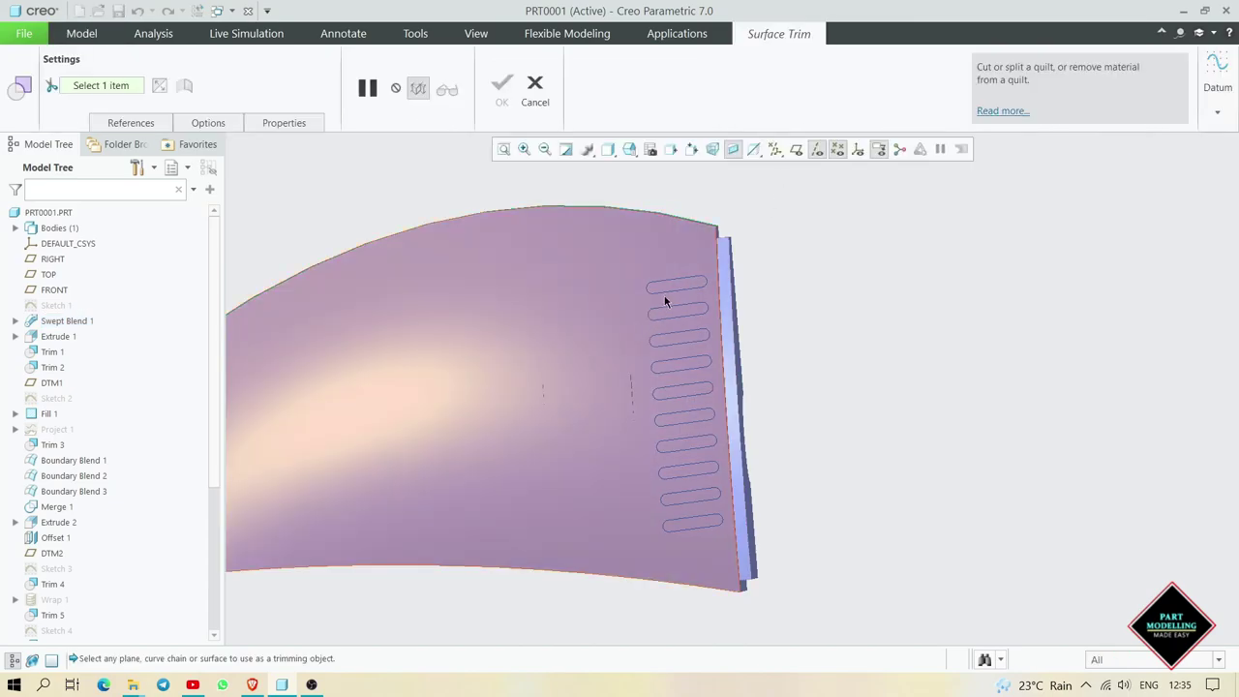
left_click(666, 289)
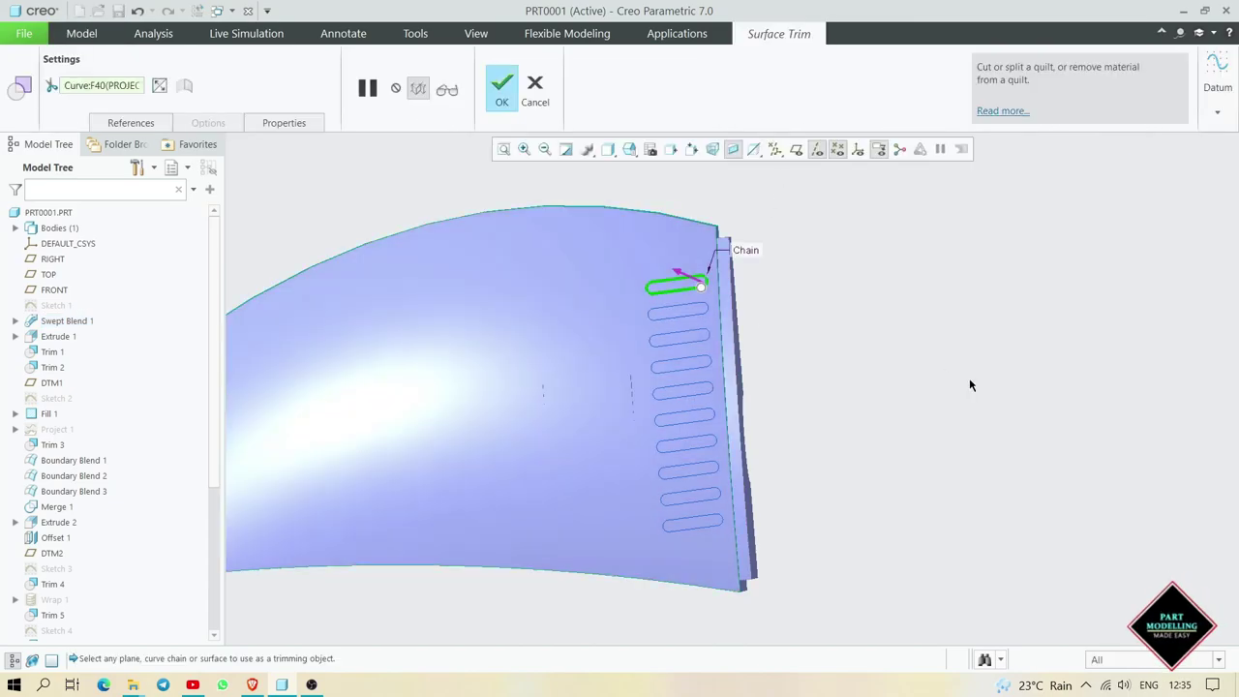
left_click(160, 86)
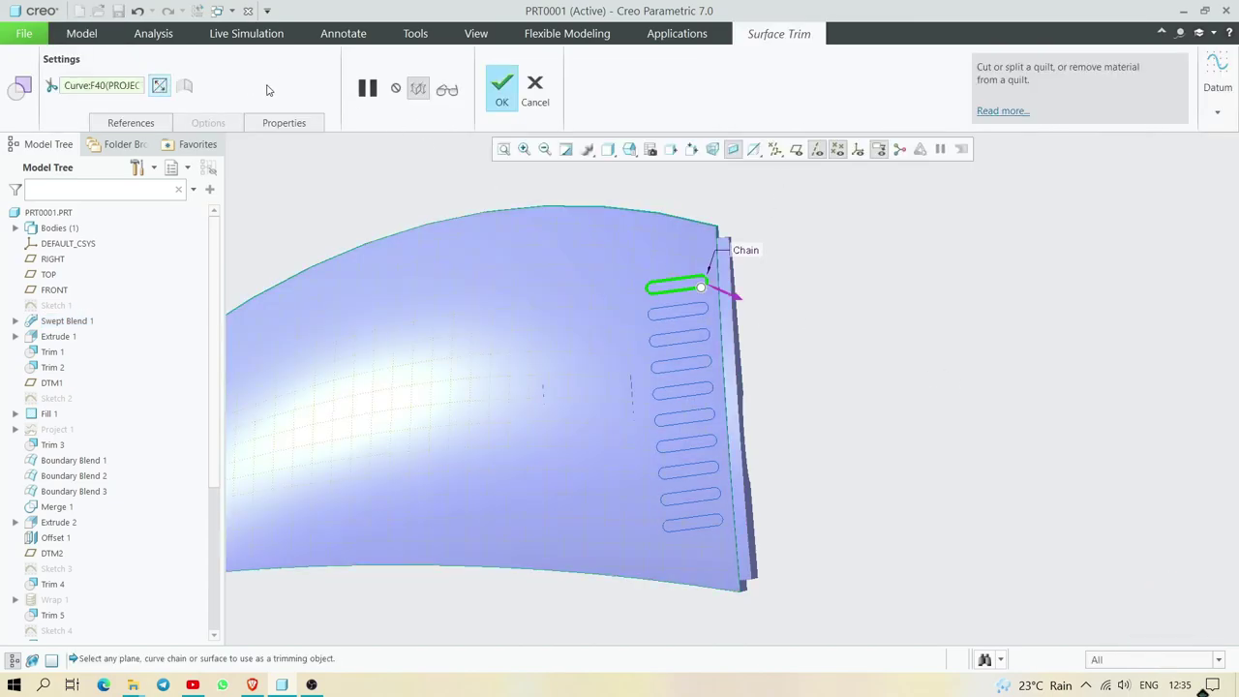
left_click(455, 95)
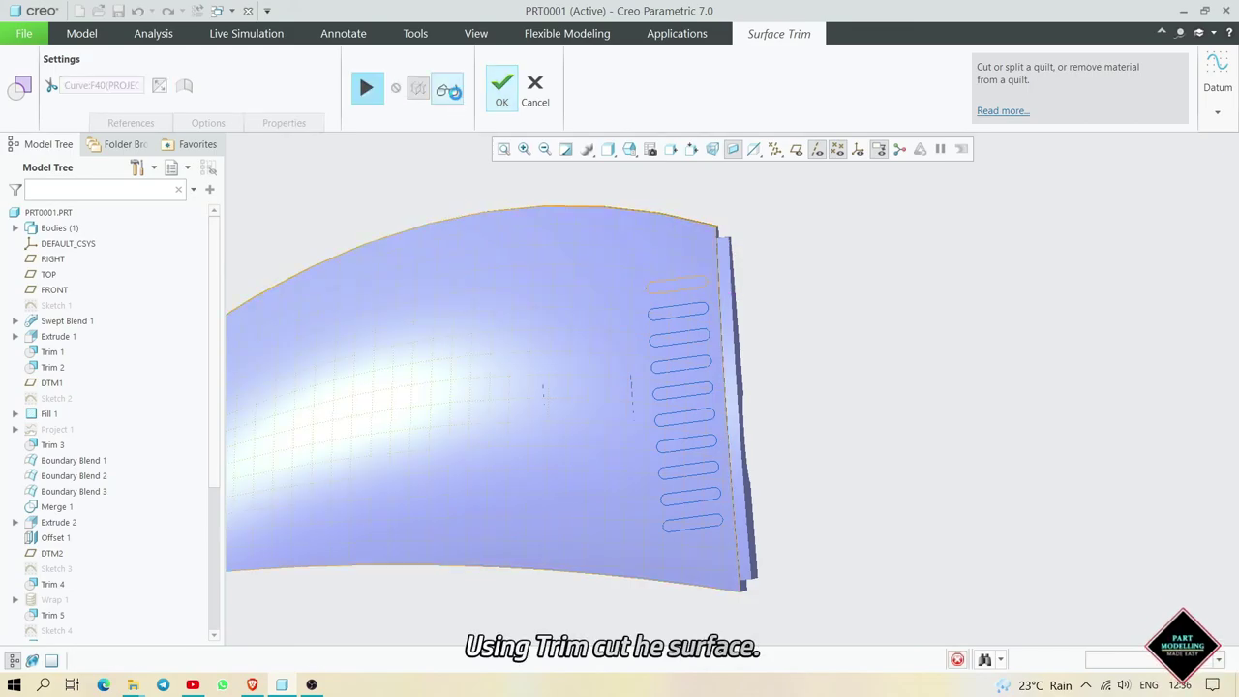
left_click(501, 92)
- Cut the second slot opening out of the hood surface with another trim
left_click(528, 289)
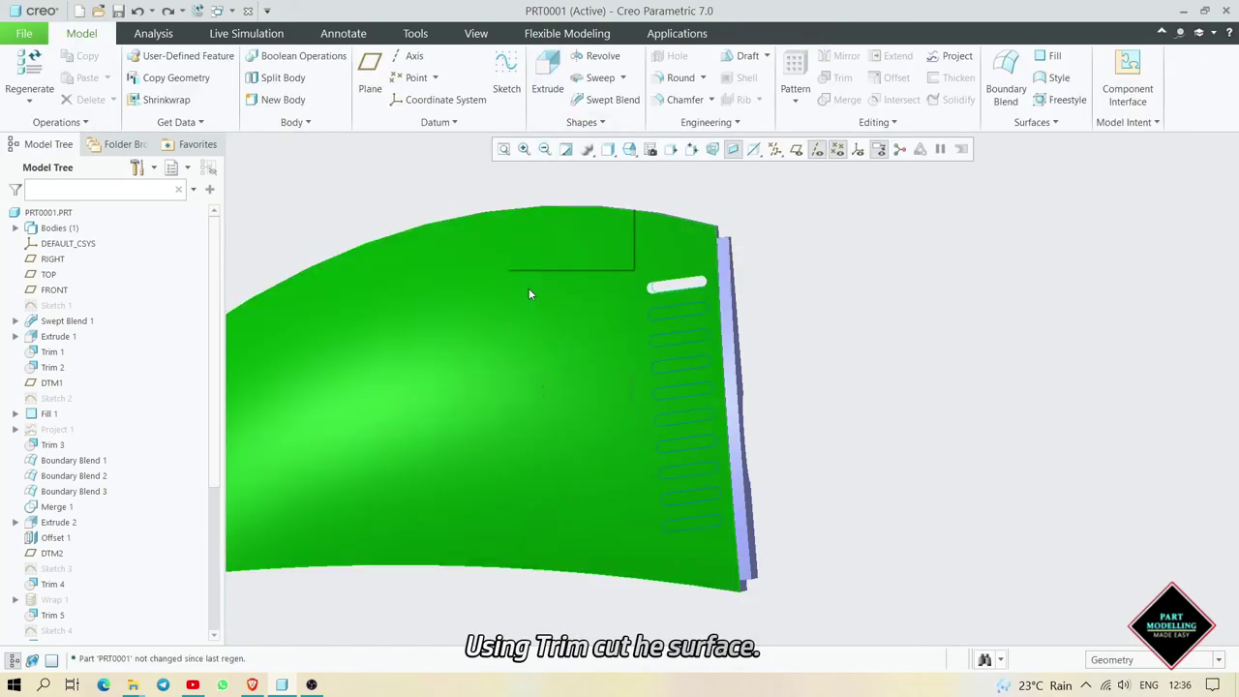
left_click(747, 257)
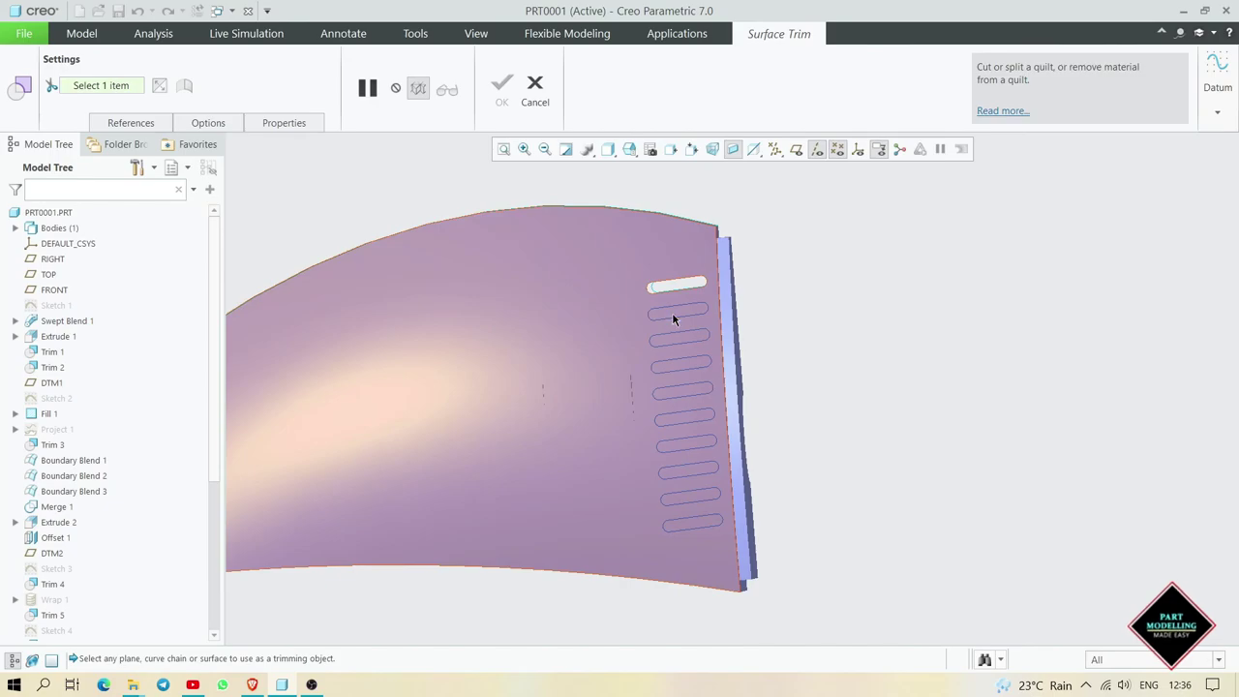
left_click(680, 314)
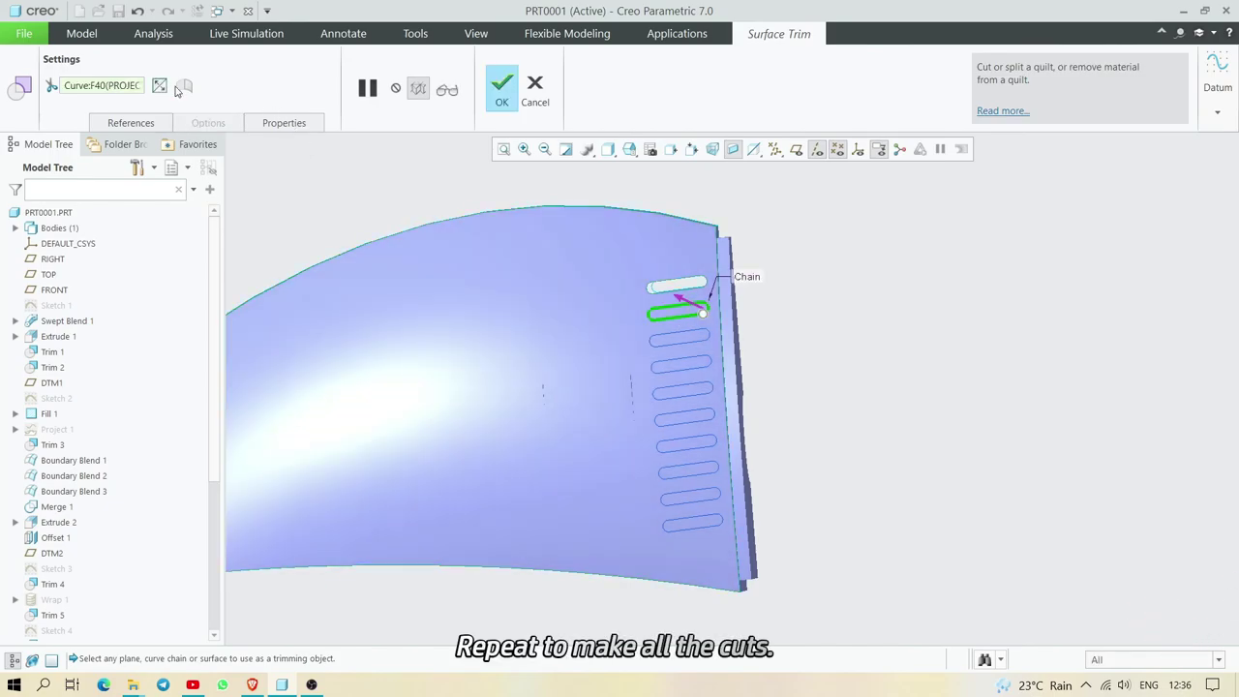
left_click(502, 87)
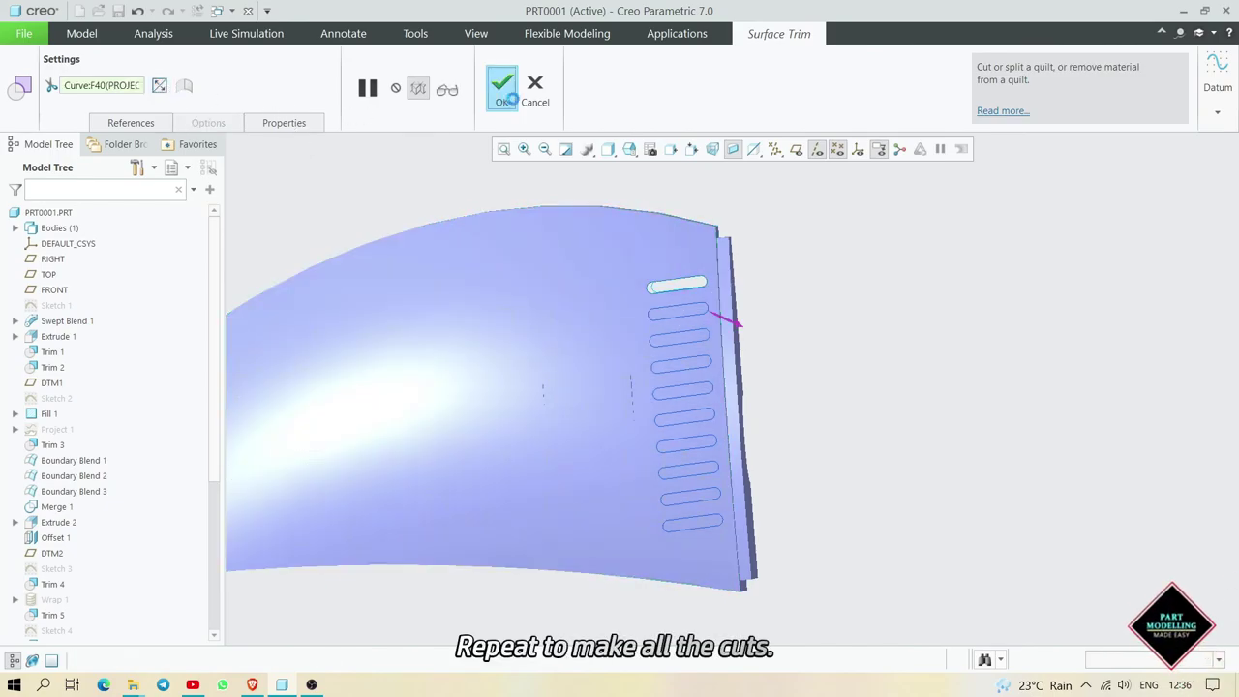
left_click(830, 85)
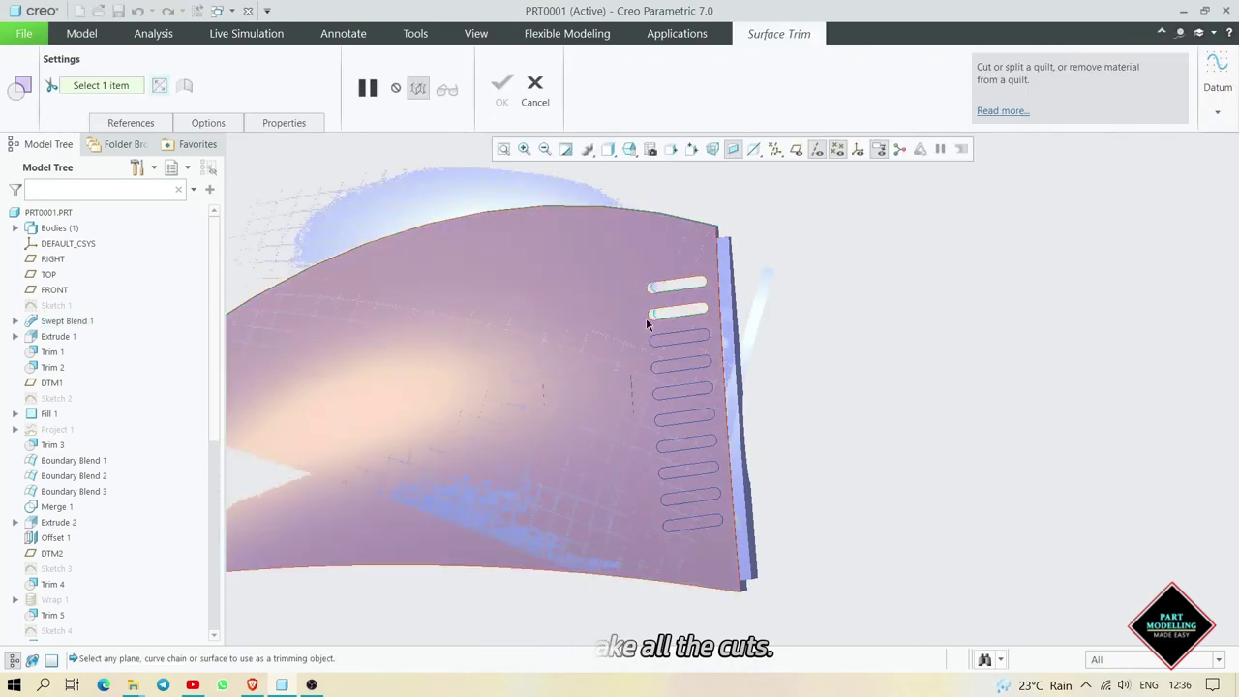